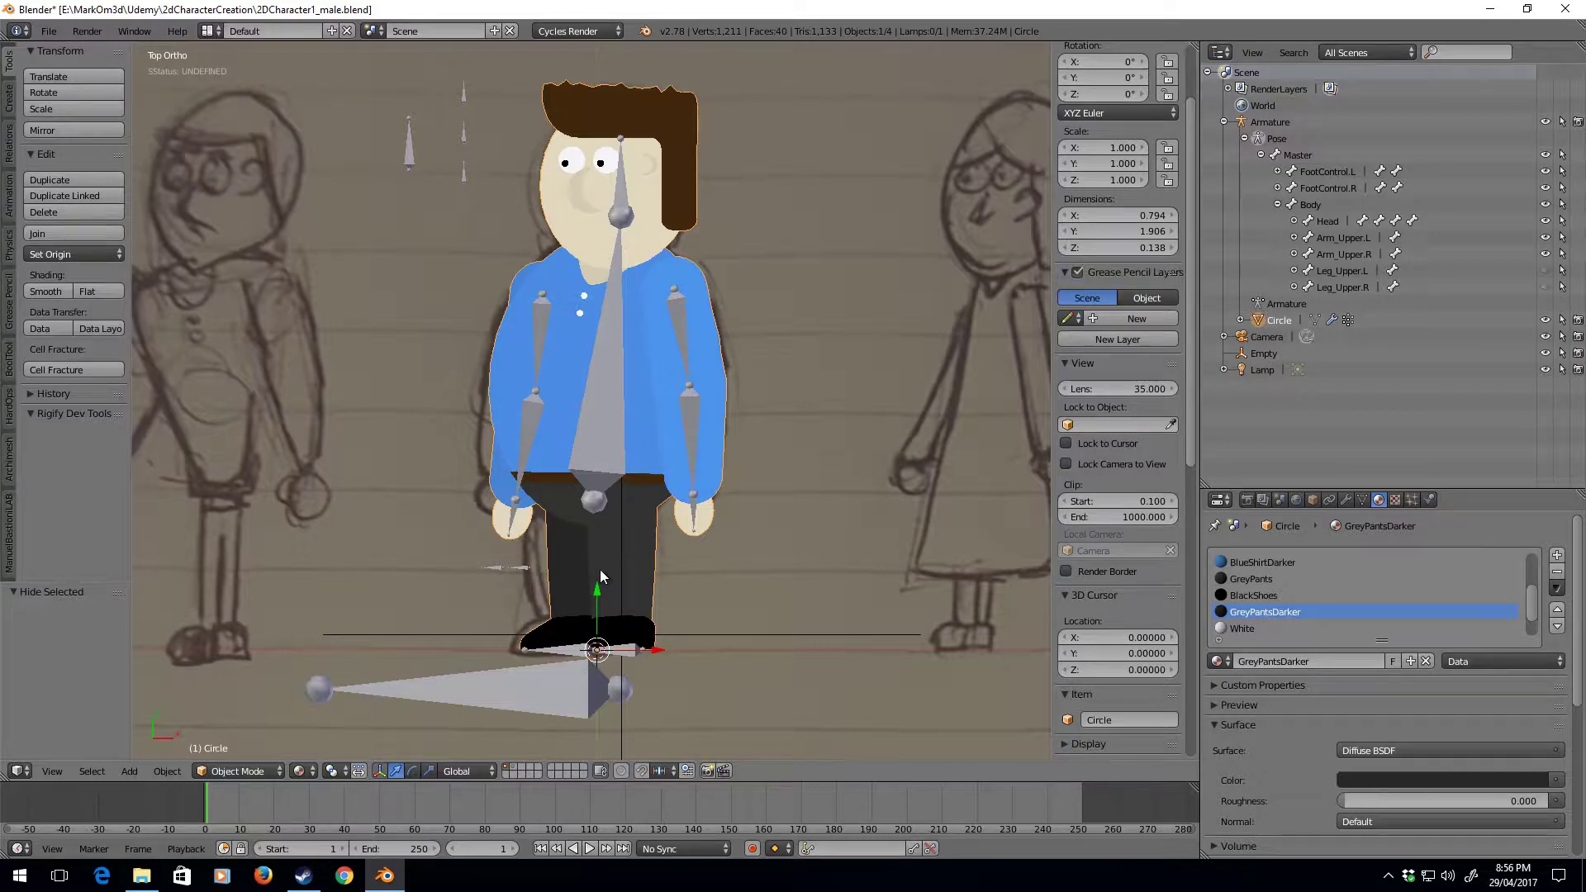
Select the GreyPants material and enlarge the Properties editor to show more of its settings
scroll(1270, 595, down, 1)
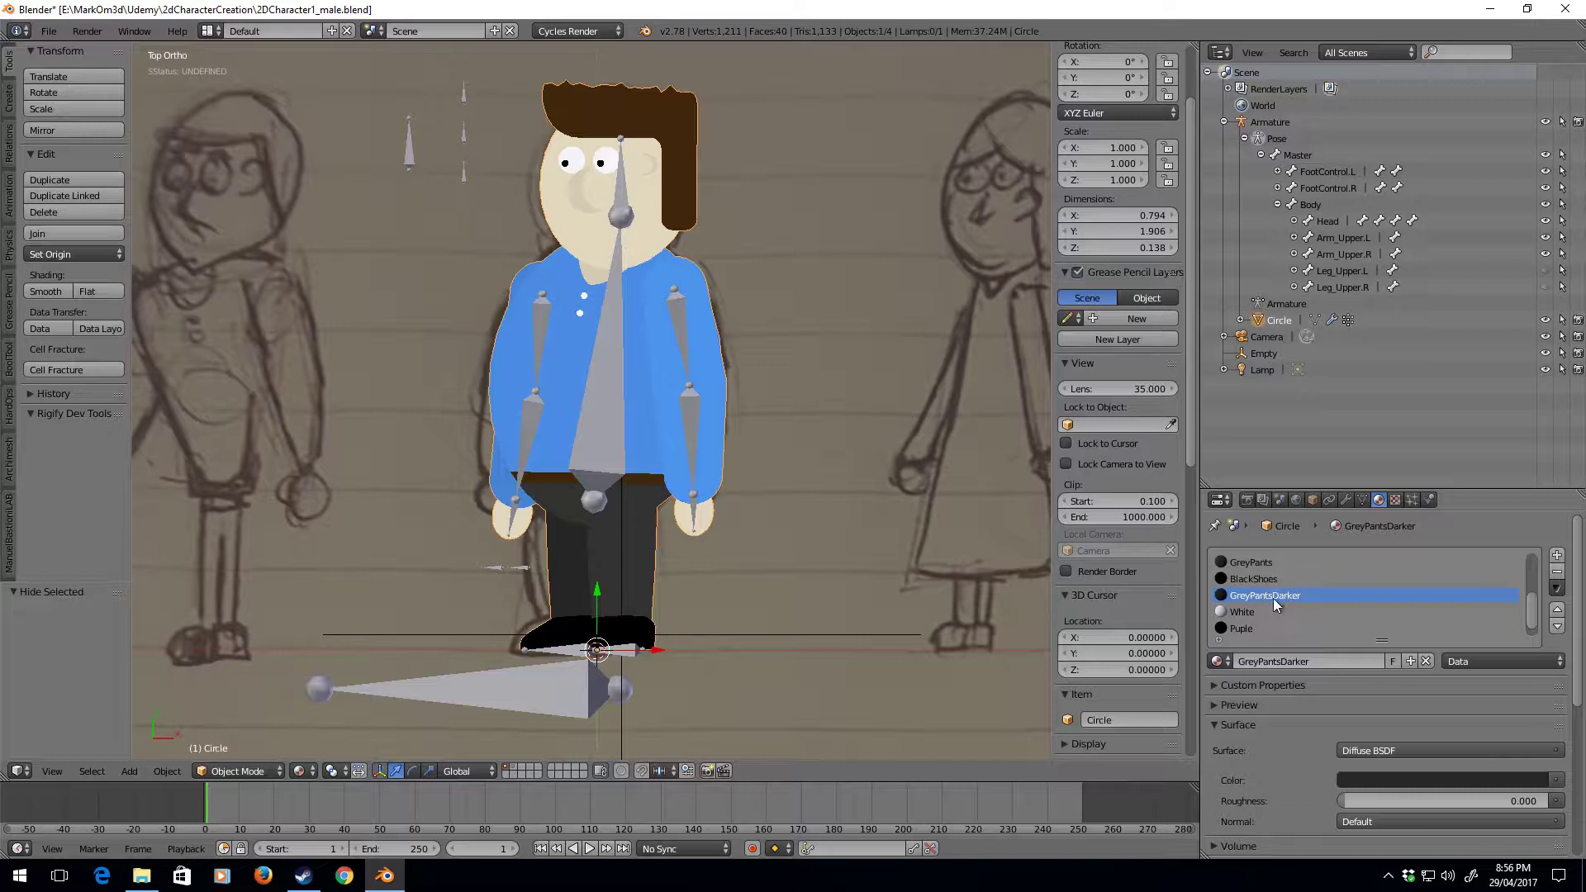
click(1266, 561)
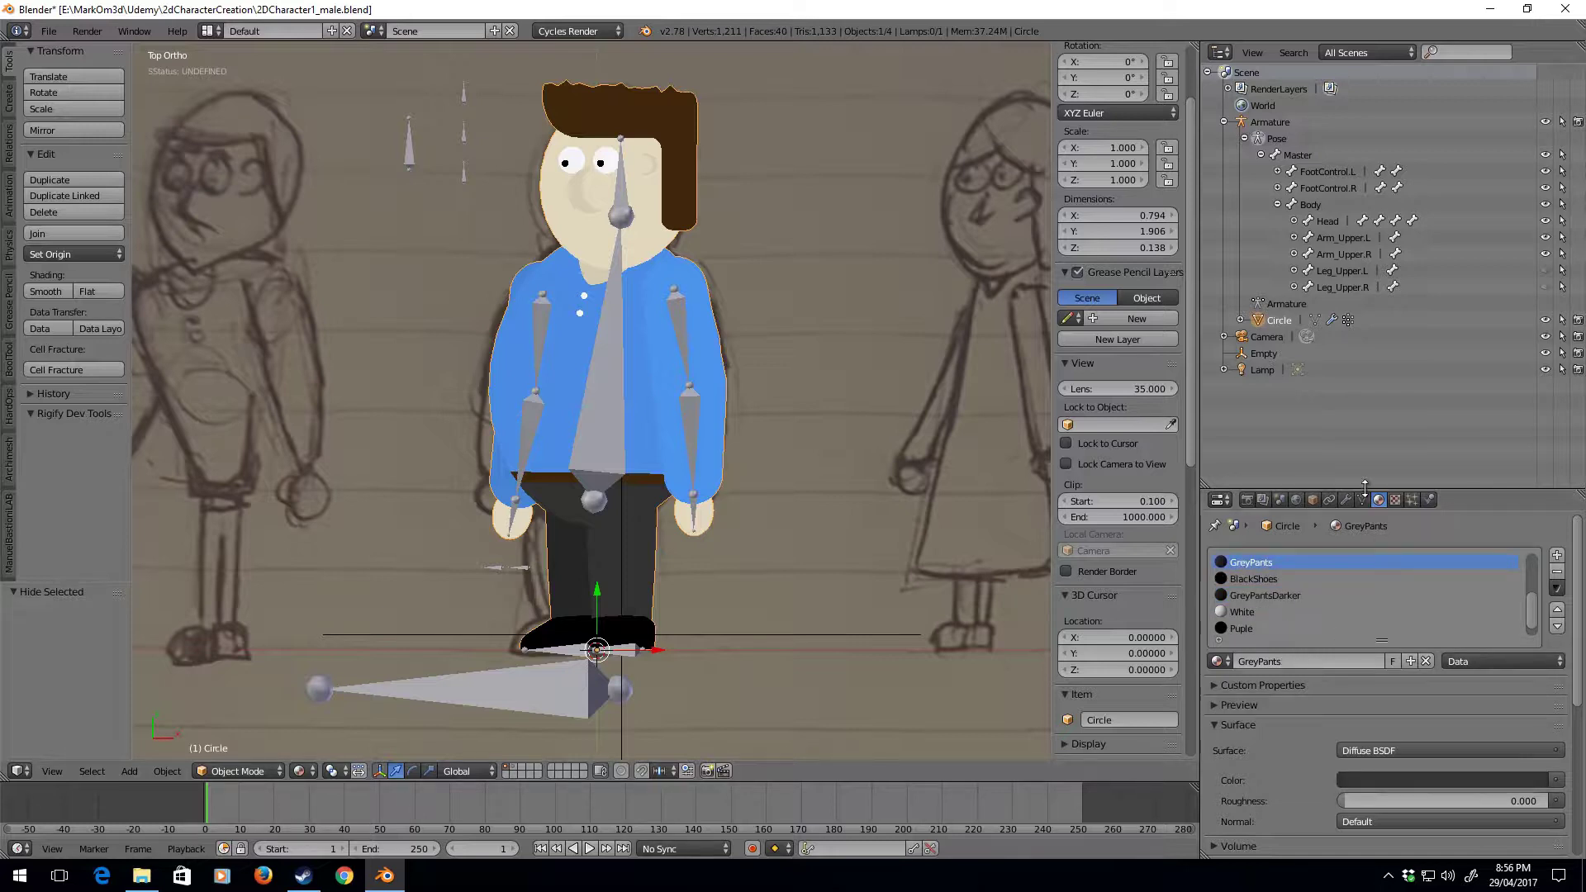
drag(1375, 493, 1385, 347)
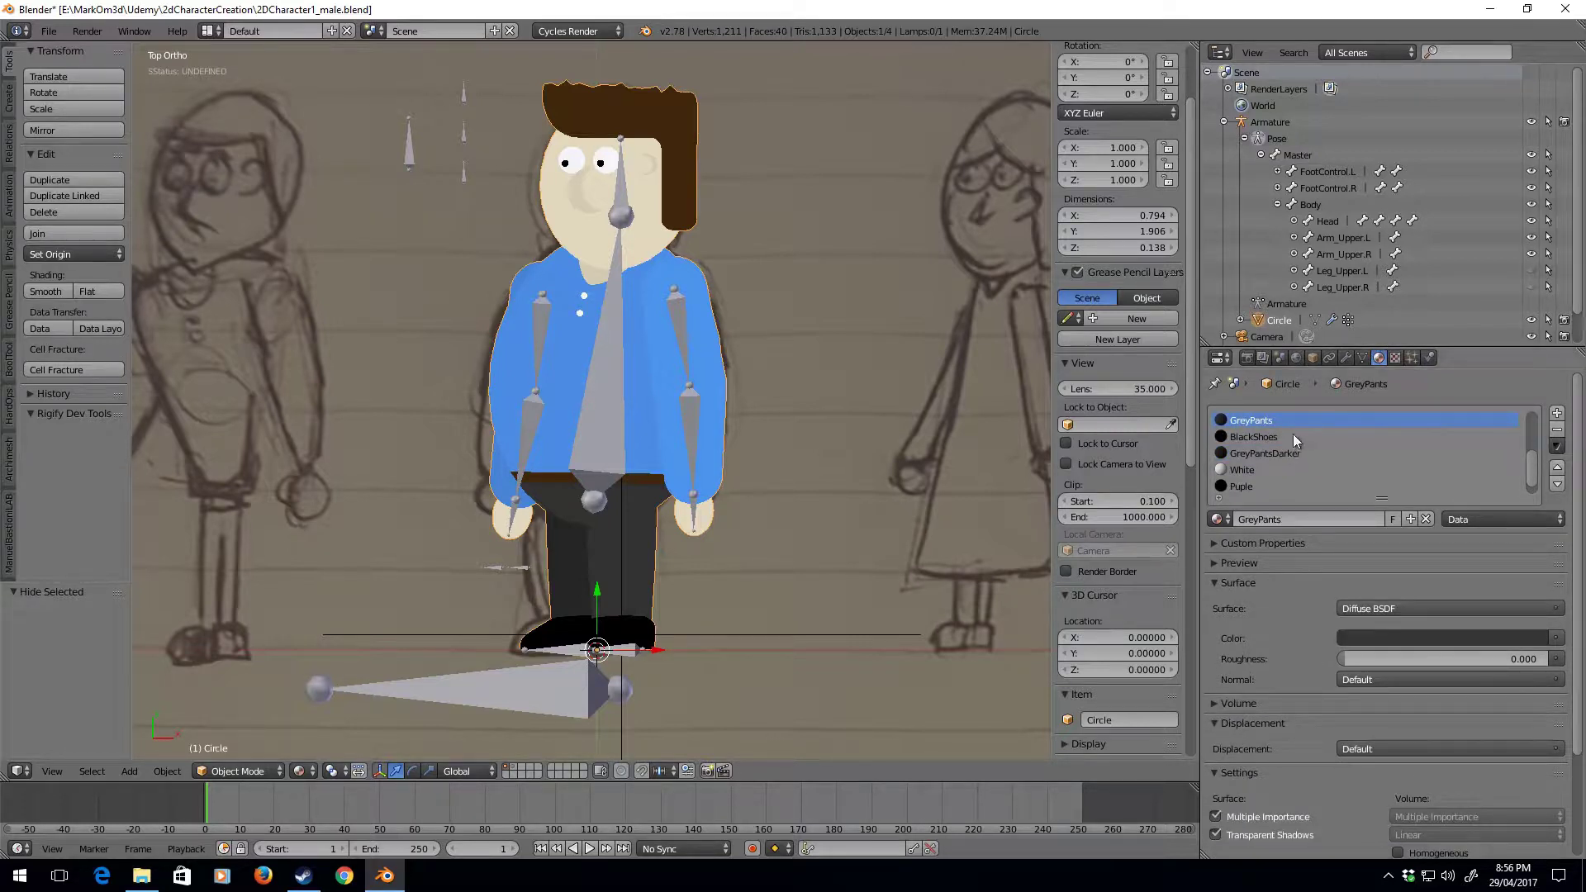
Set the GreyPants surface colour to a strong blue on the colour wheel
click(1360, 641)
drag(1534, 492, 1534, 430)
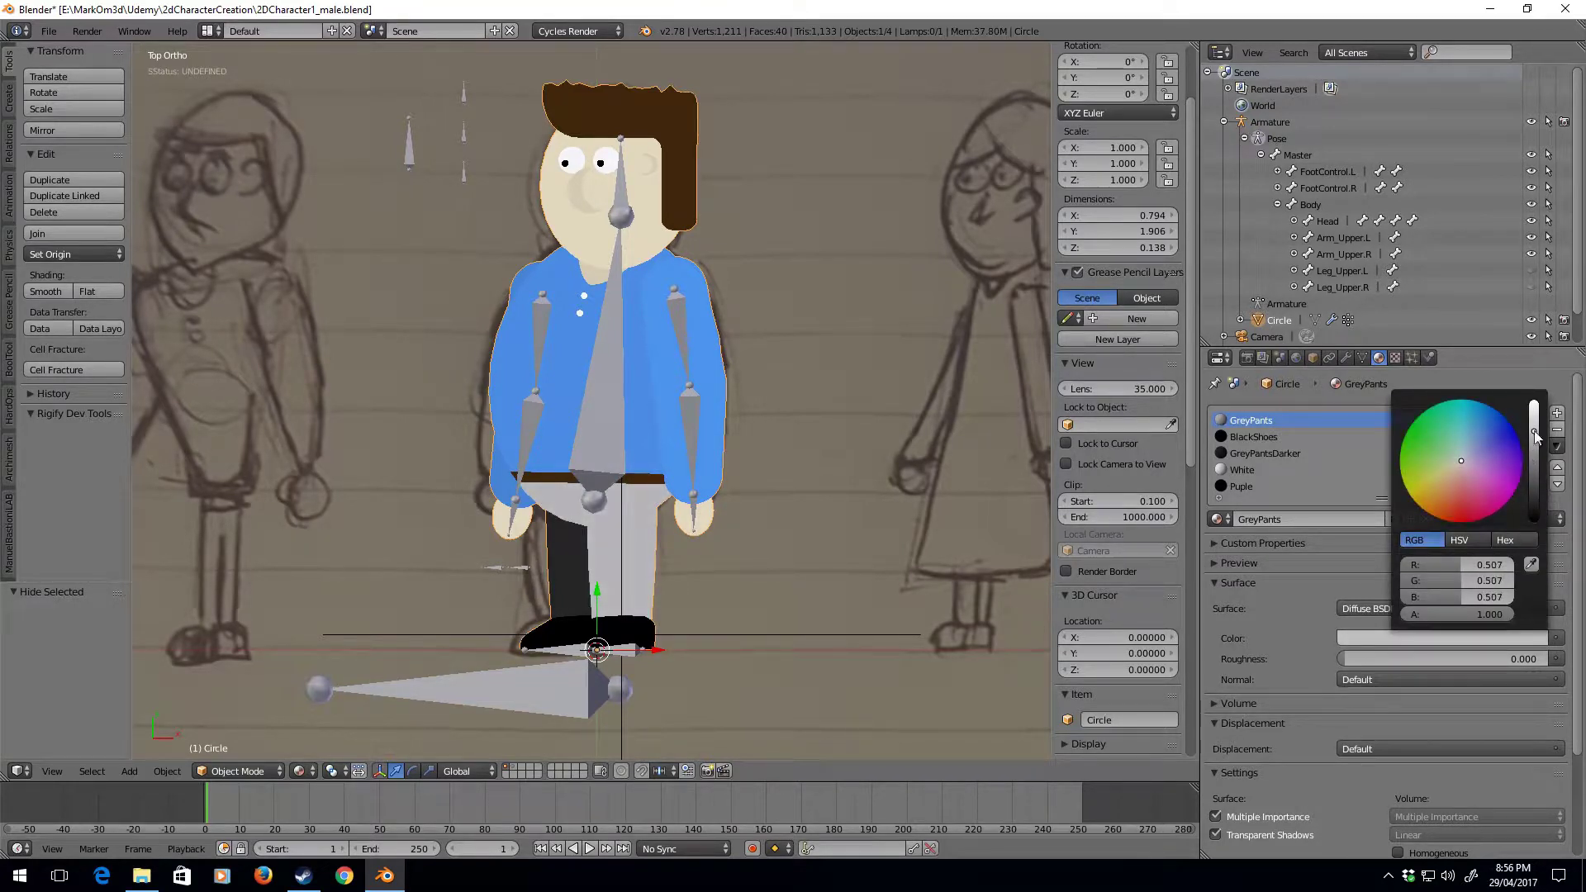
click(1501, 414)
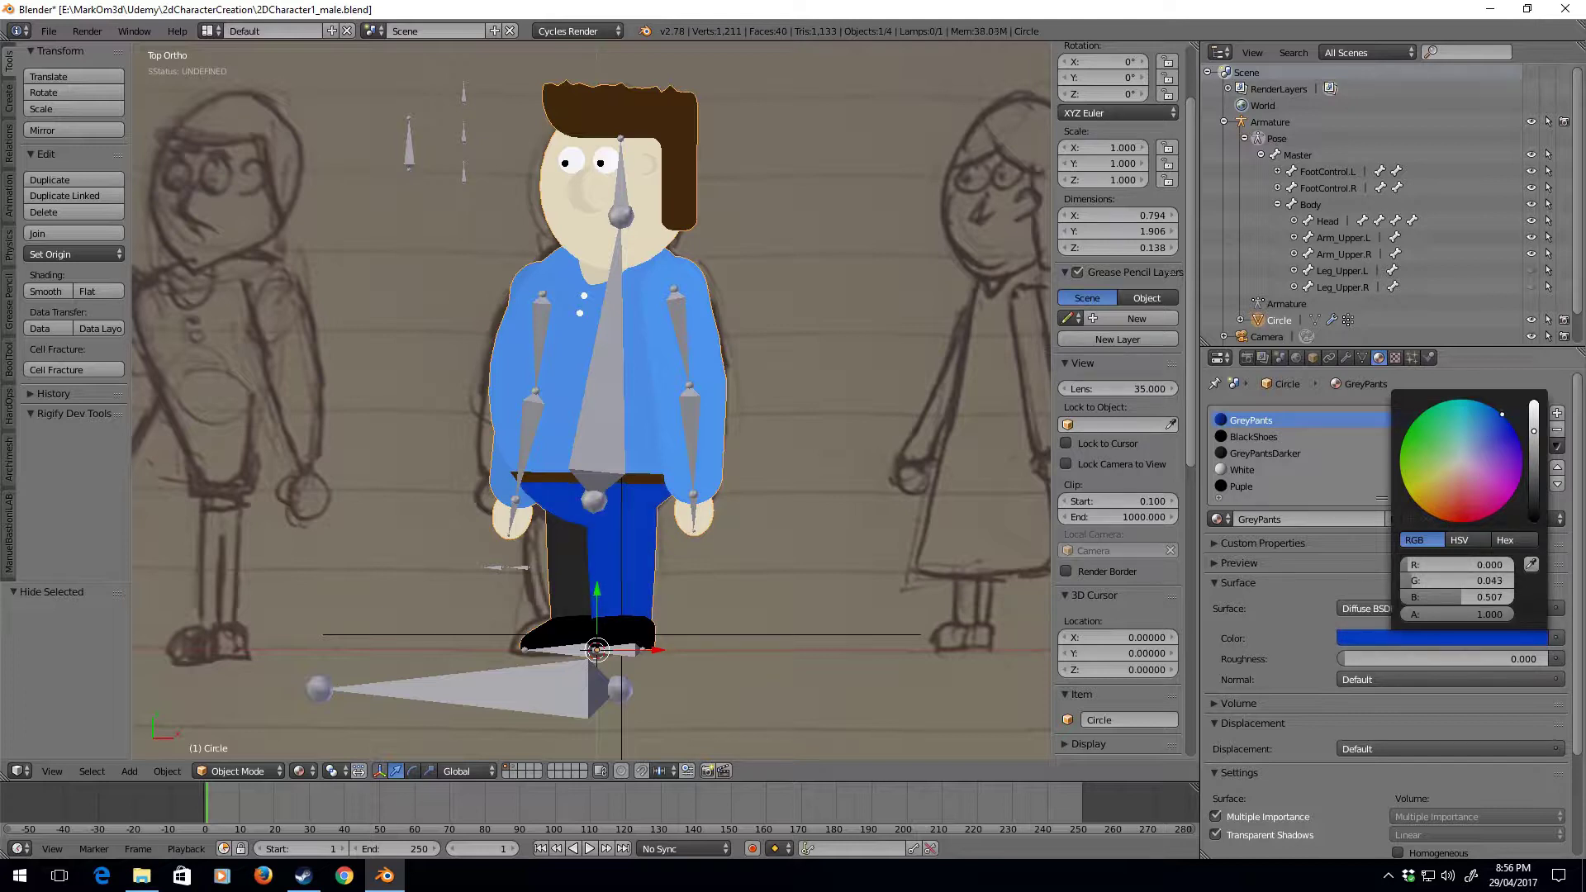
drag(1501, 414, 1500, 414)
Eyedrop the same blue into GreyPants' Viewport Color and switch viewport shading to Material
scroll(1288, 676, down, 3)
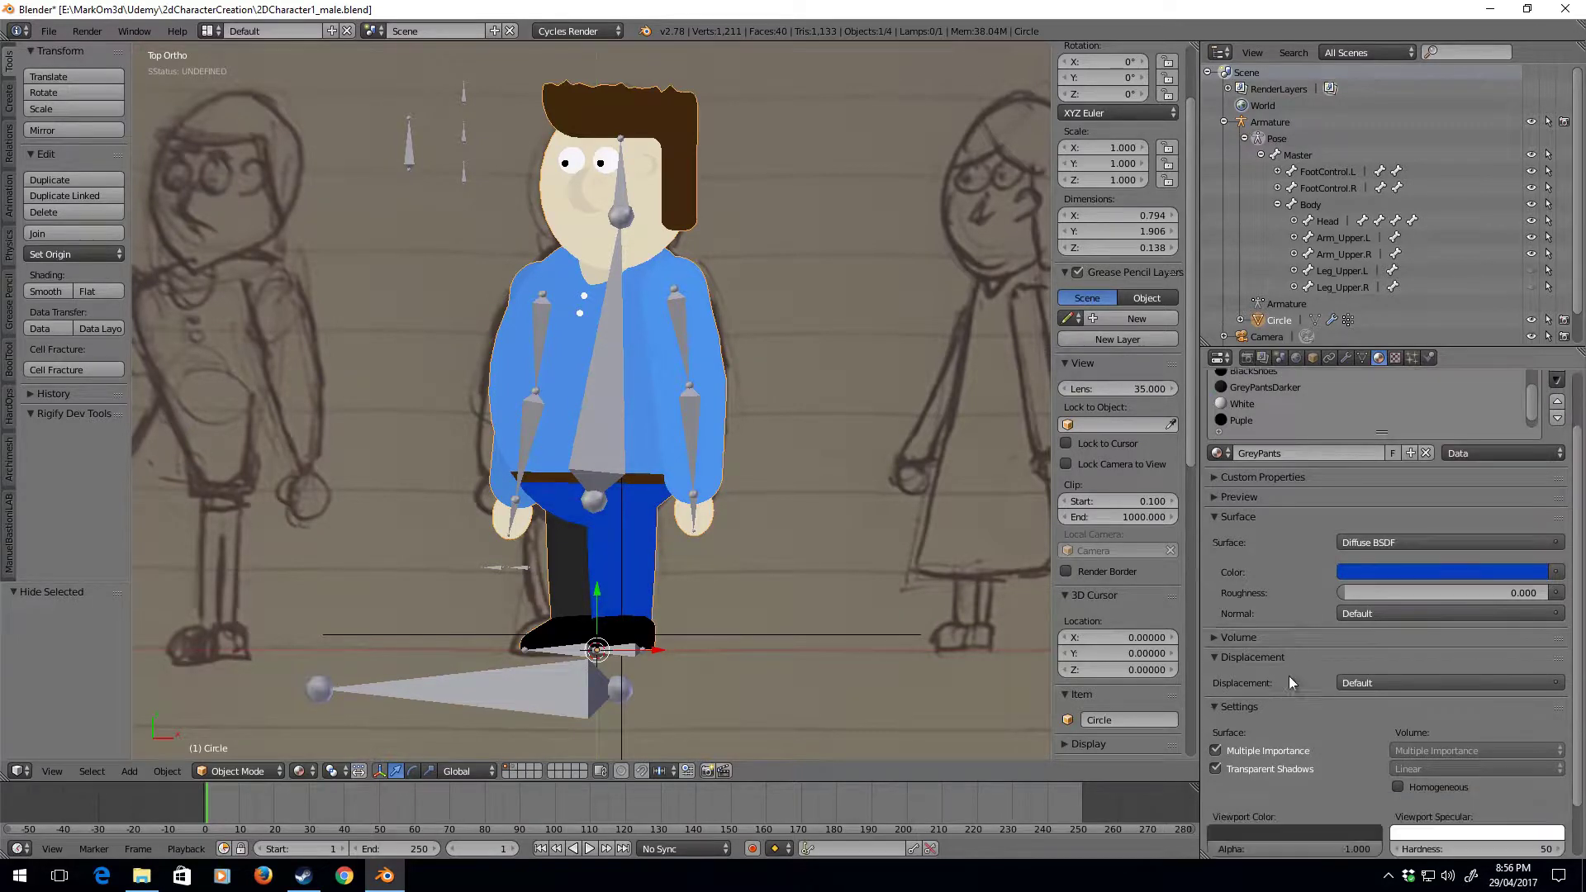
click(1272, 798)
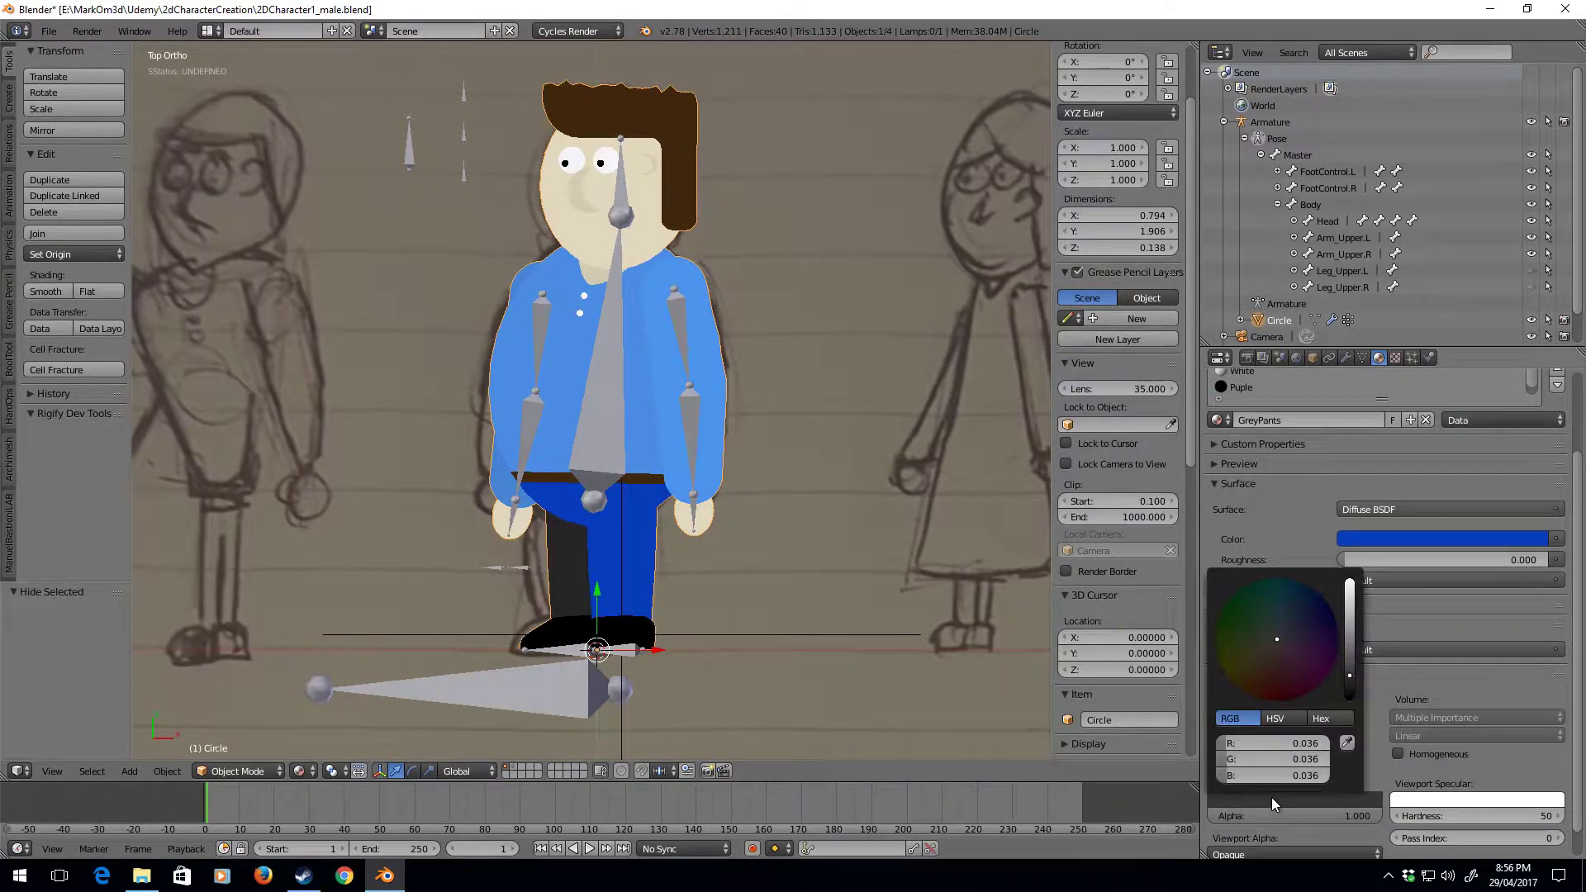
click(1348, 745)
click(1432, 537)
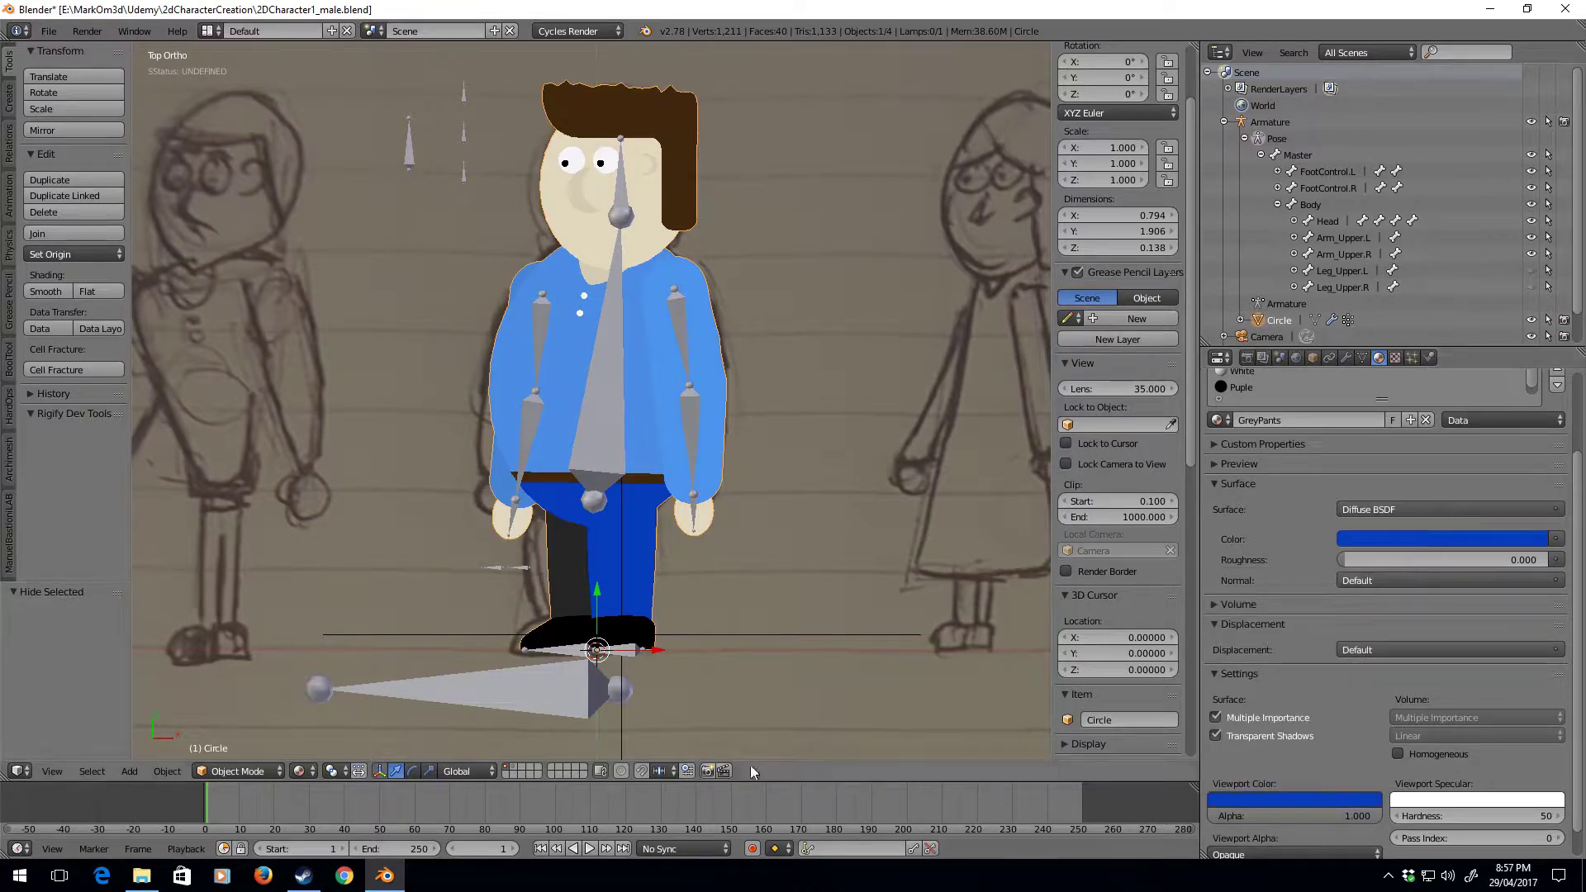
click(299, 771)
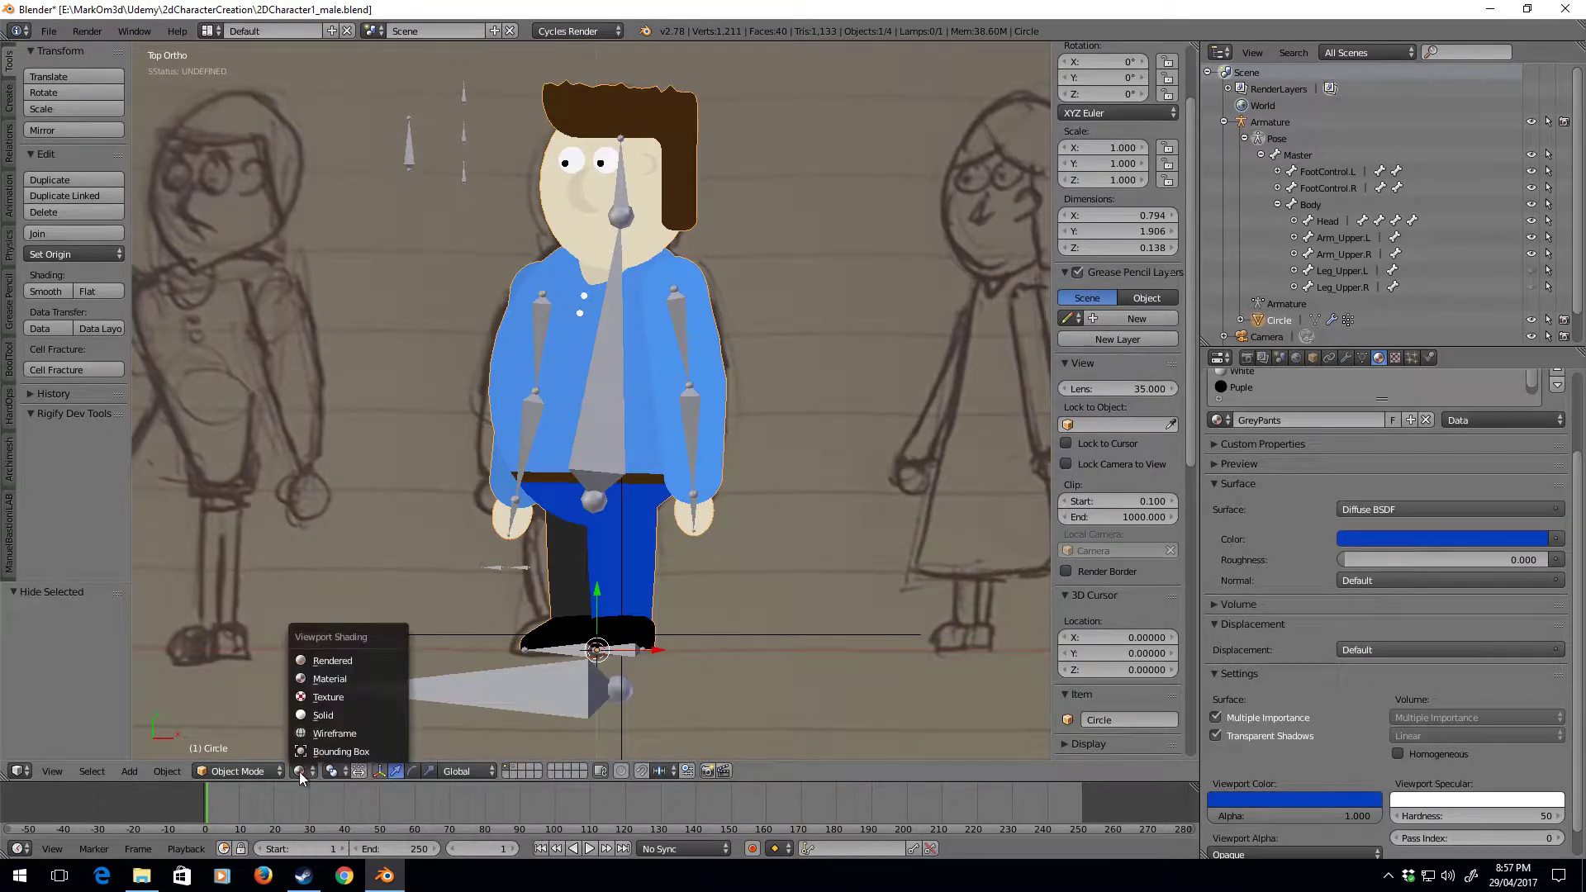
click(331, 679)
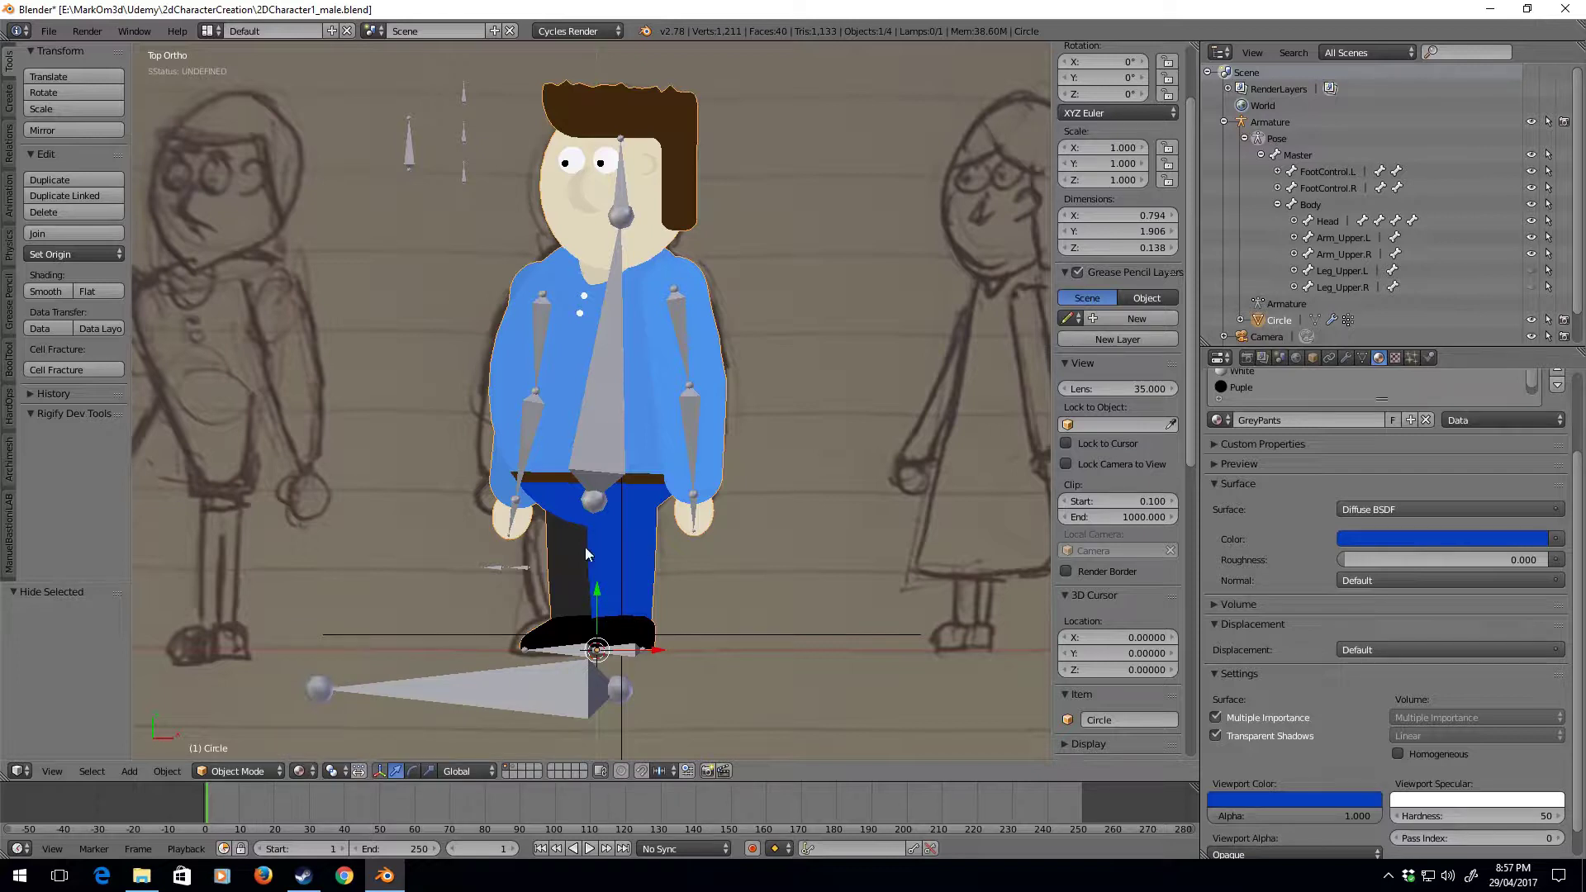
scroll(1379, 672, up, 3)
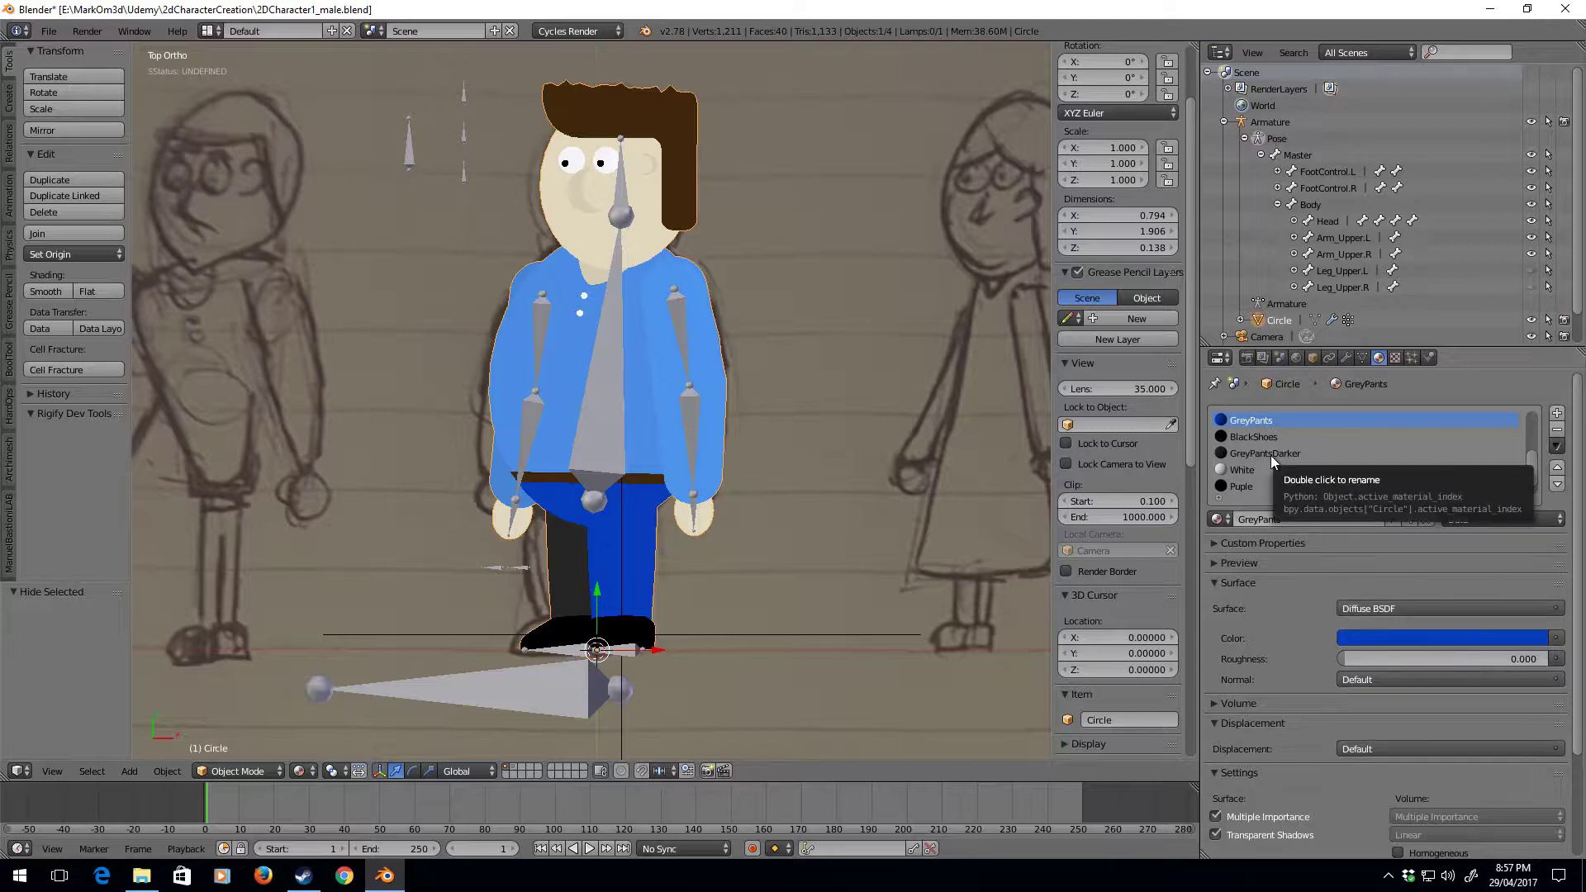
Copy the GreyPants blue hex code 033FBD from its colour picker
click(1362, 641)
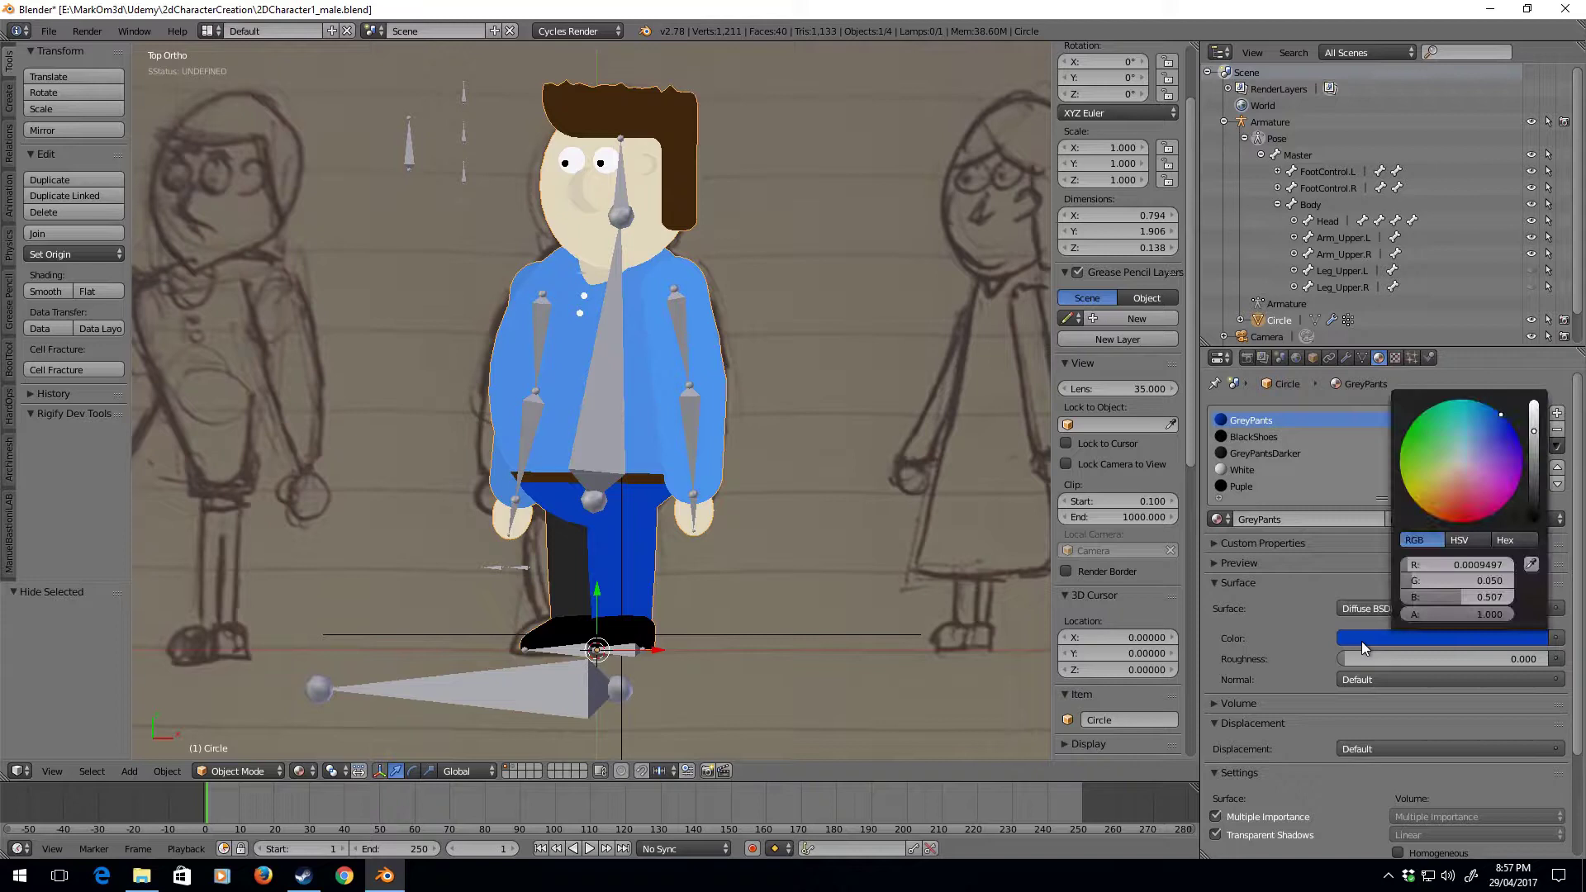
click(1480, 542)
click(1503, 542)
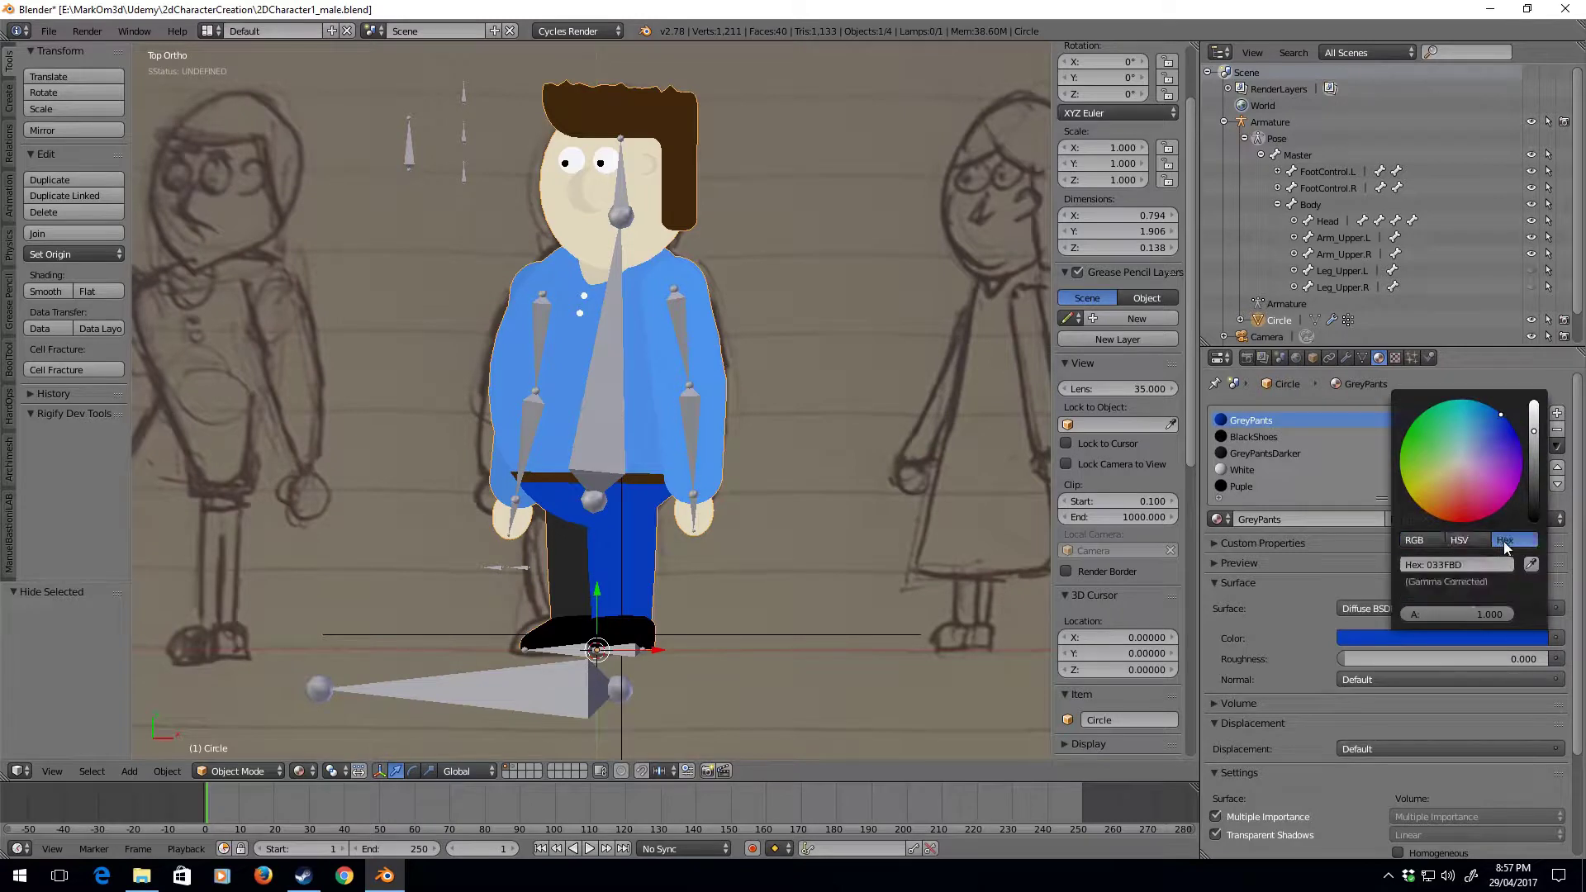
click(1476, 564)
key(ctrl+c)
key(Return)
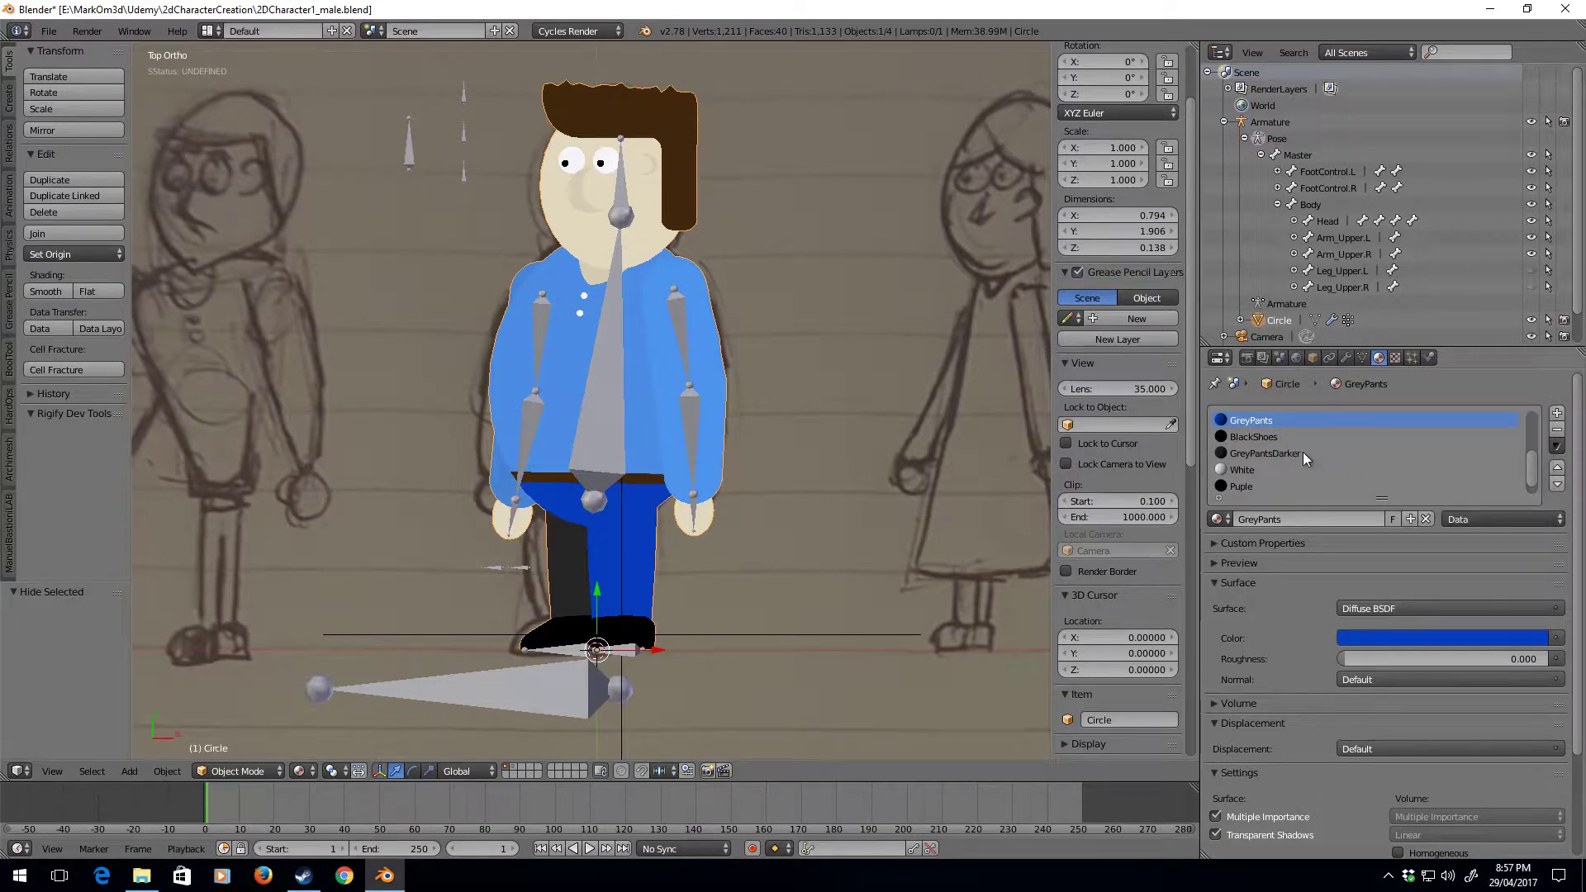
Paste hex 033FBD into the GreyPantsDarker colour, replacing its dark grey 272727
click(1301, 453)
right_click(1385, 639)
click(1493, 635)
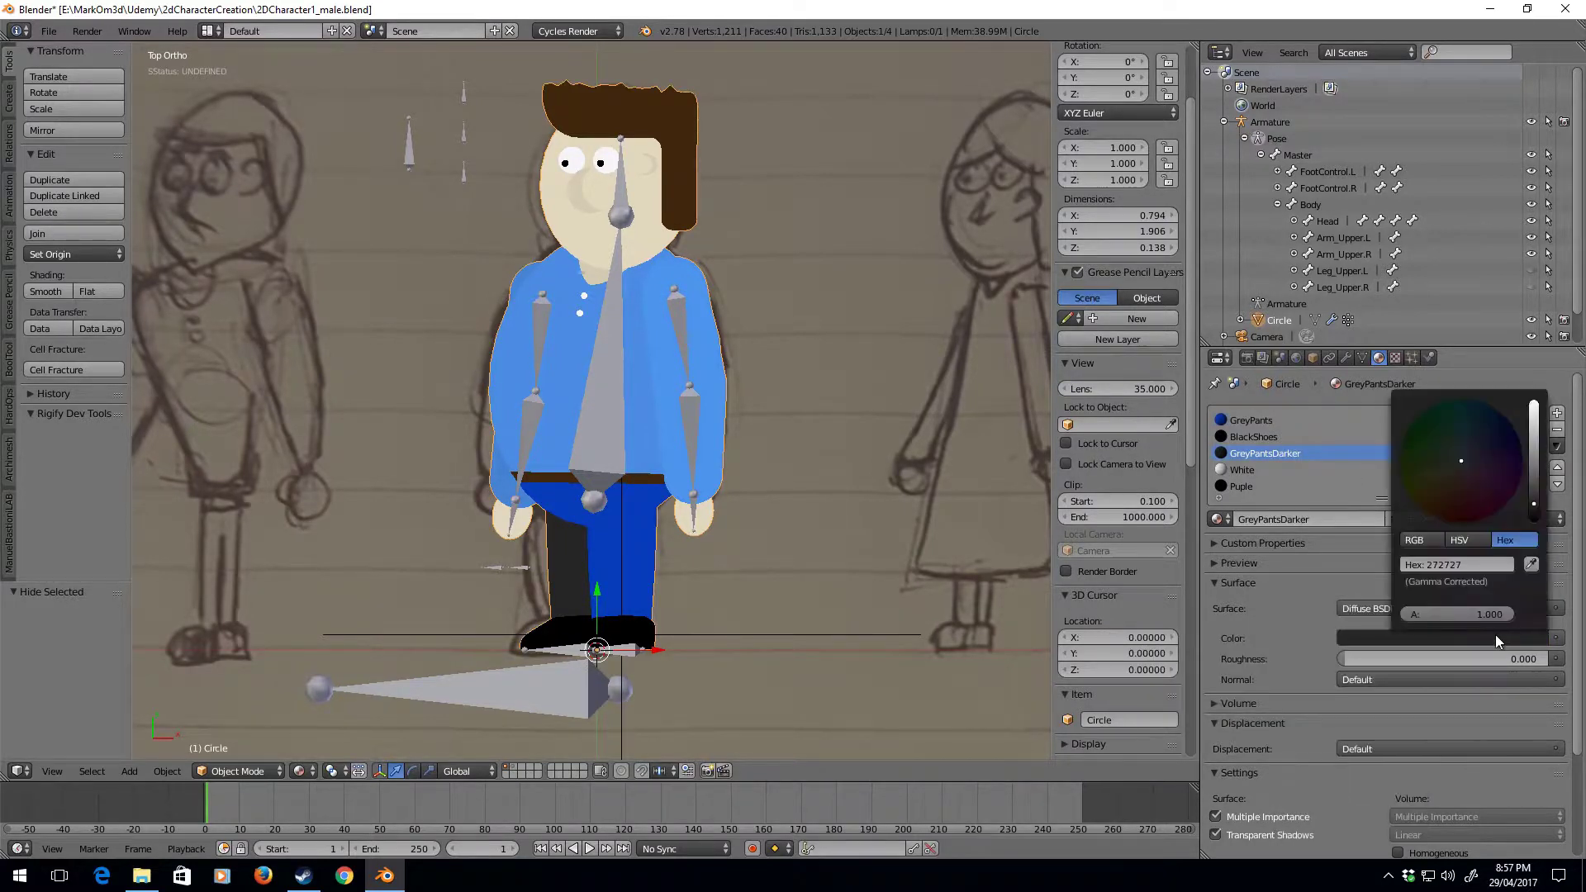
click(1468, 565)
key(ctrl+v)
key(Return)
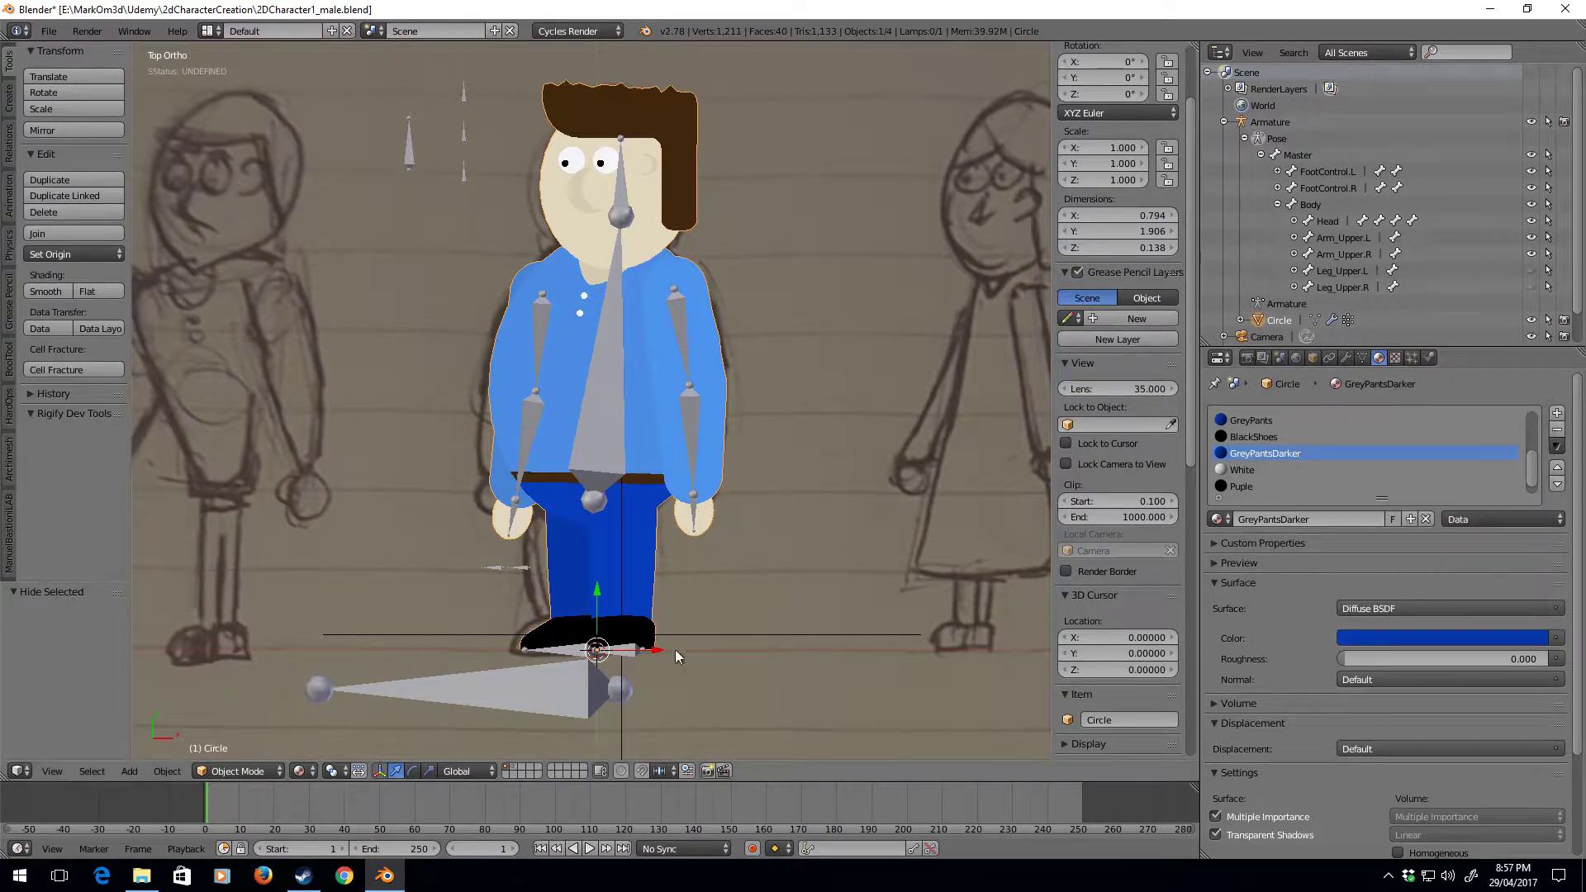
shift+middle_drag(715, 586, 718, 610)
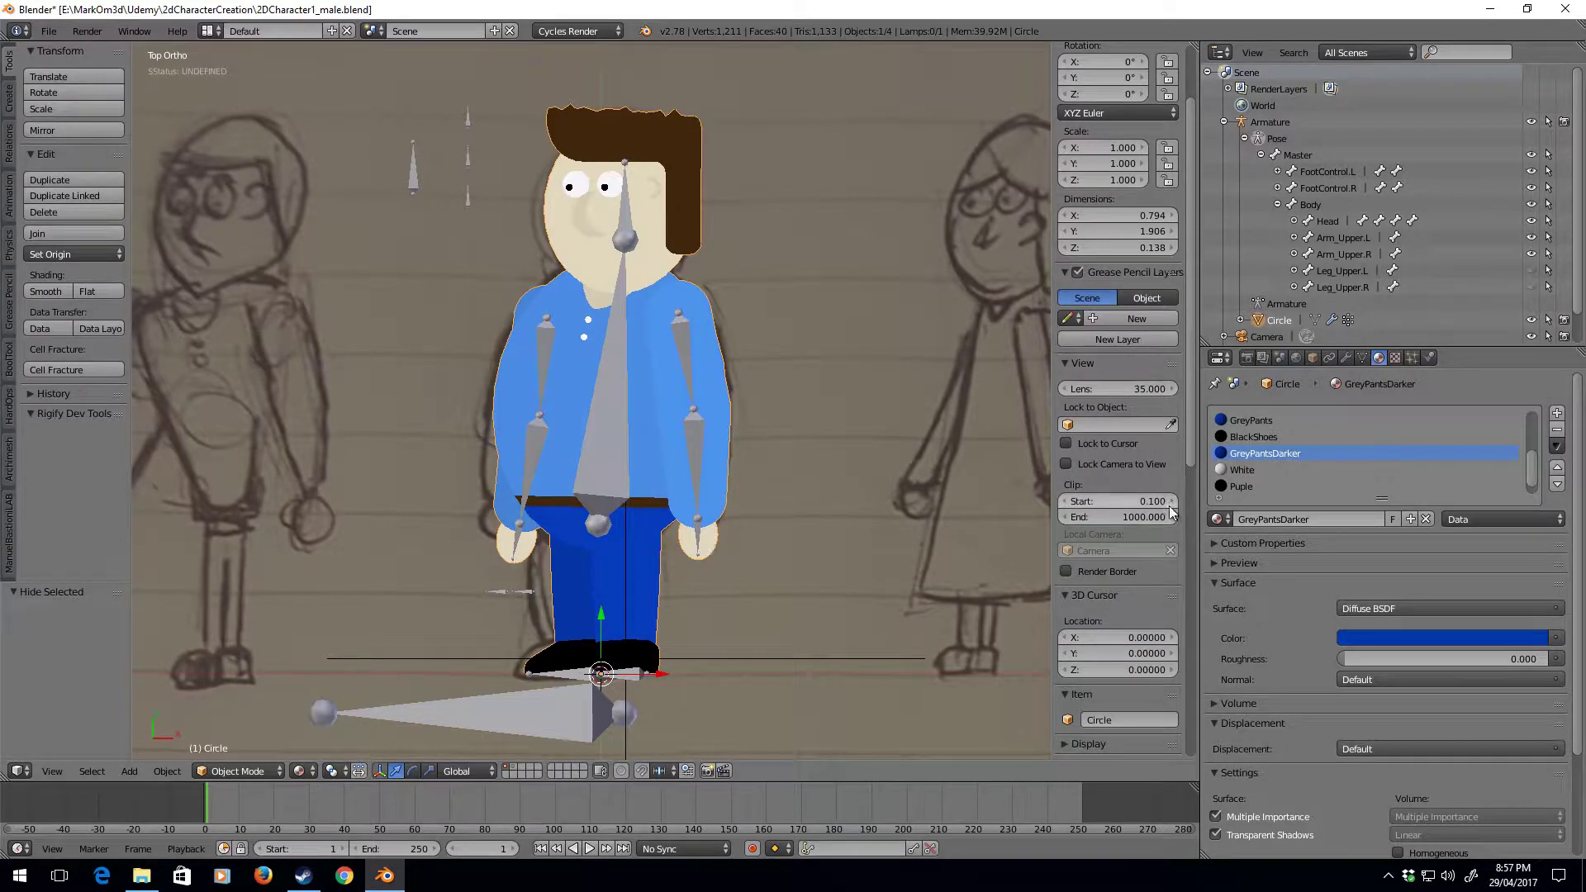
Frame the character's head and enter Edit Mode with vertex selection
shift+middle_drag(679, 198, 691, 256)
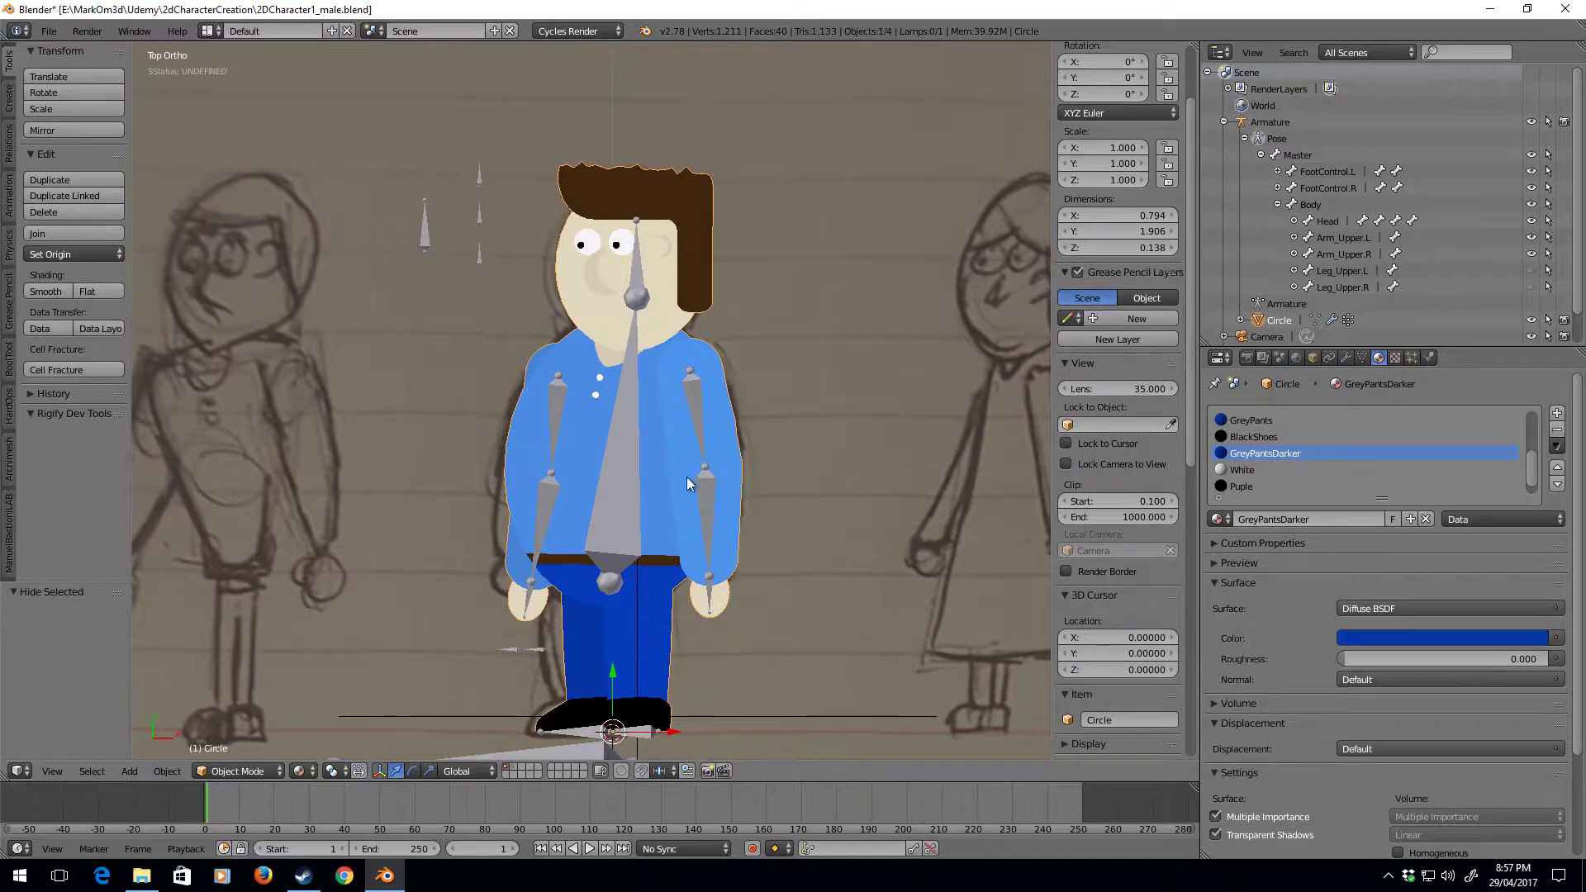
shift+middle_drag(702, 377, 717, 473)
scroll(726, 348, up, 2)
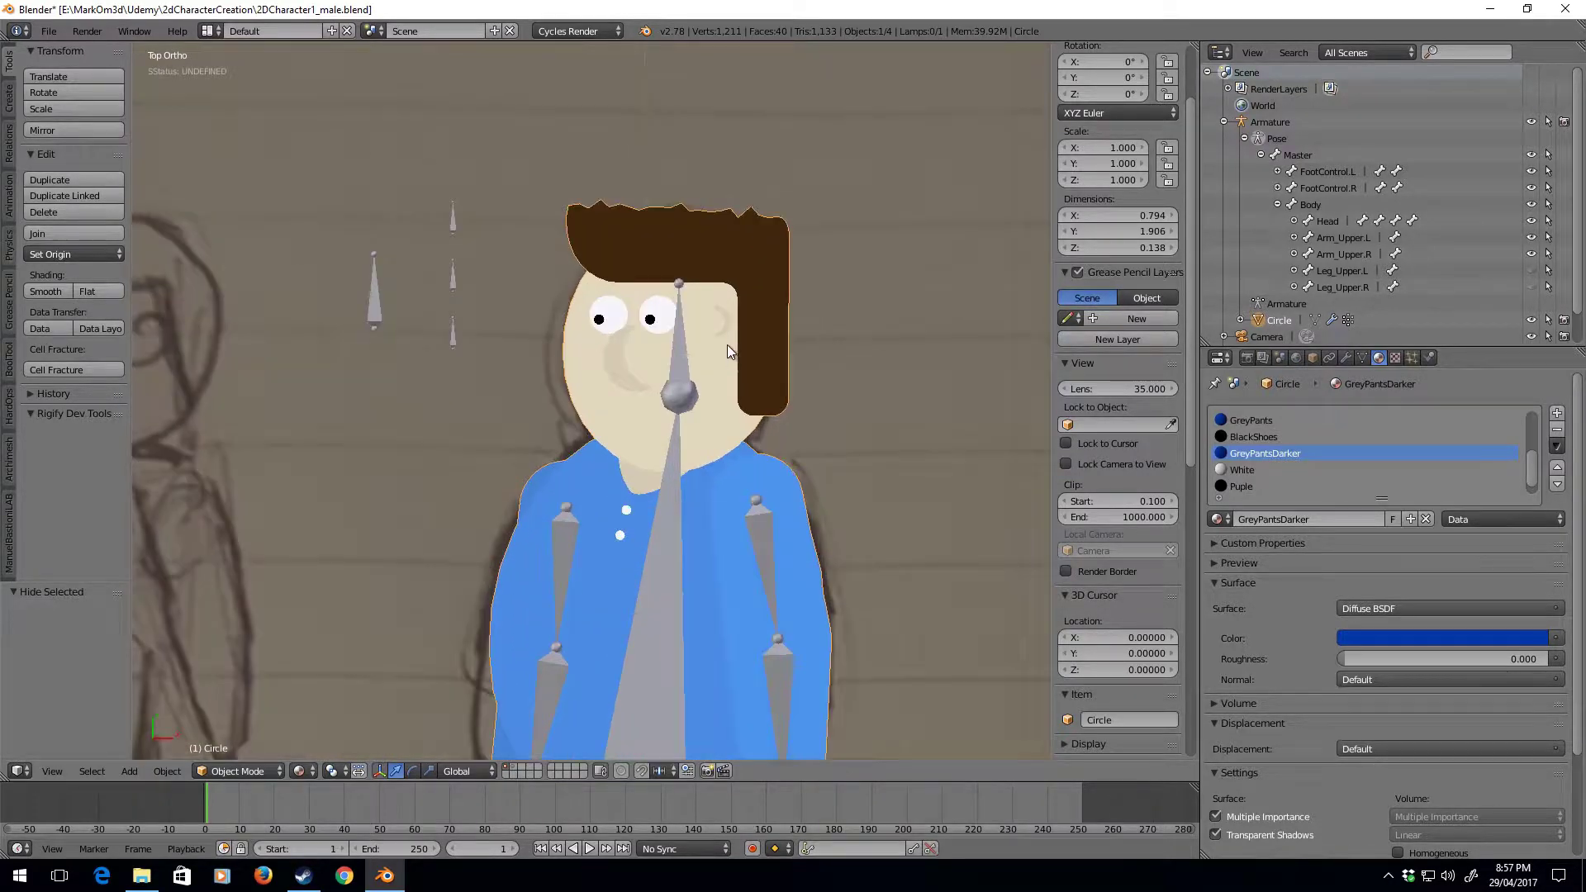
scroll(733, 388, down, 1)
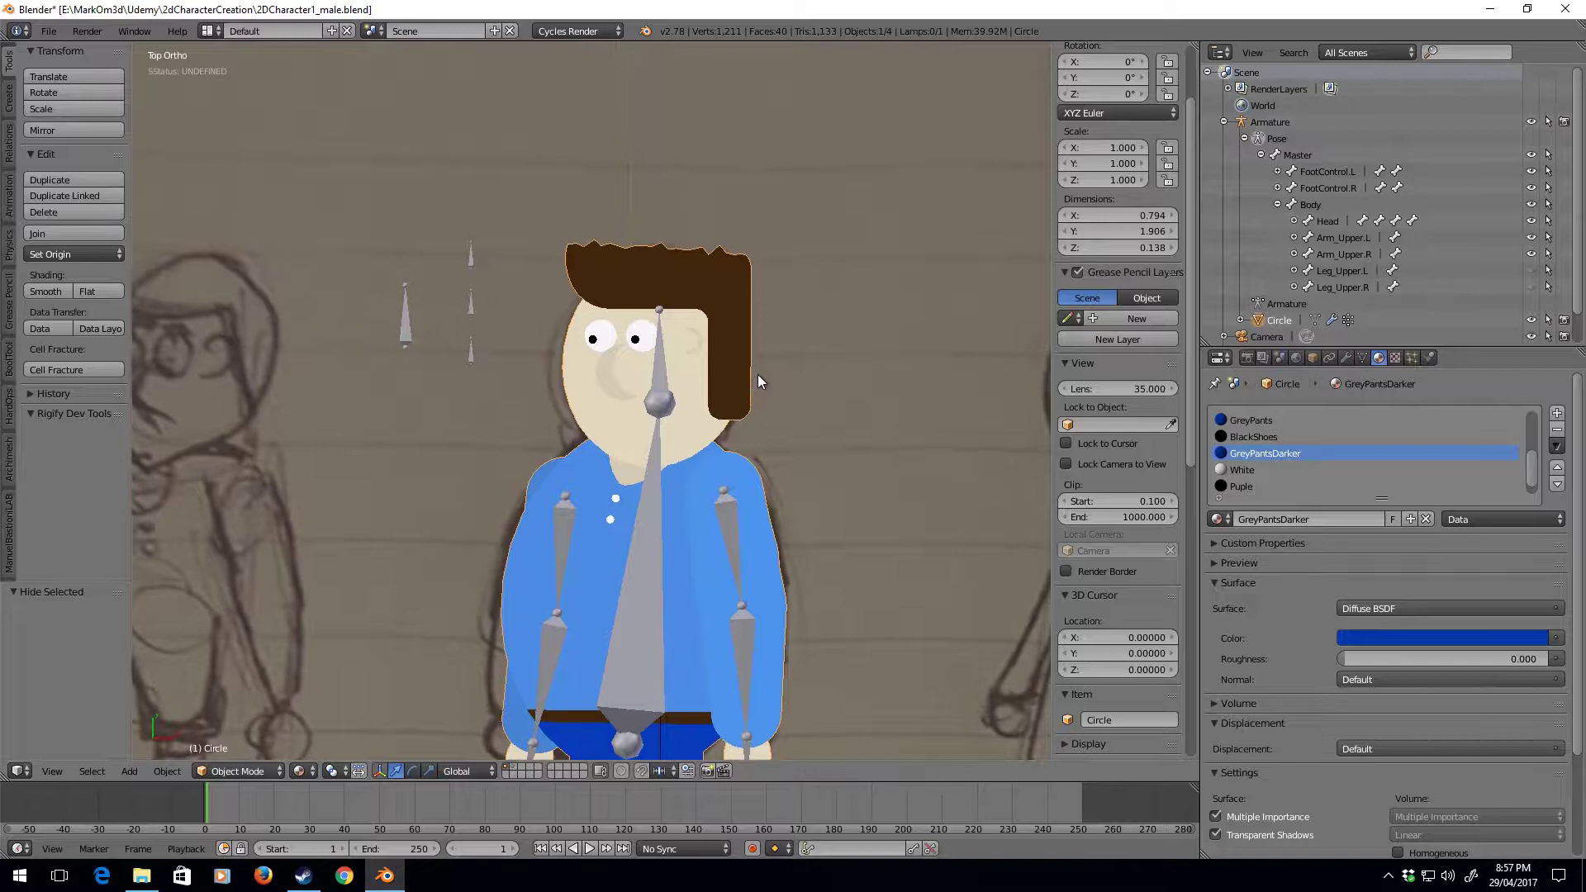
key(Tab)
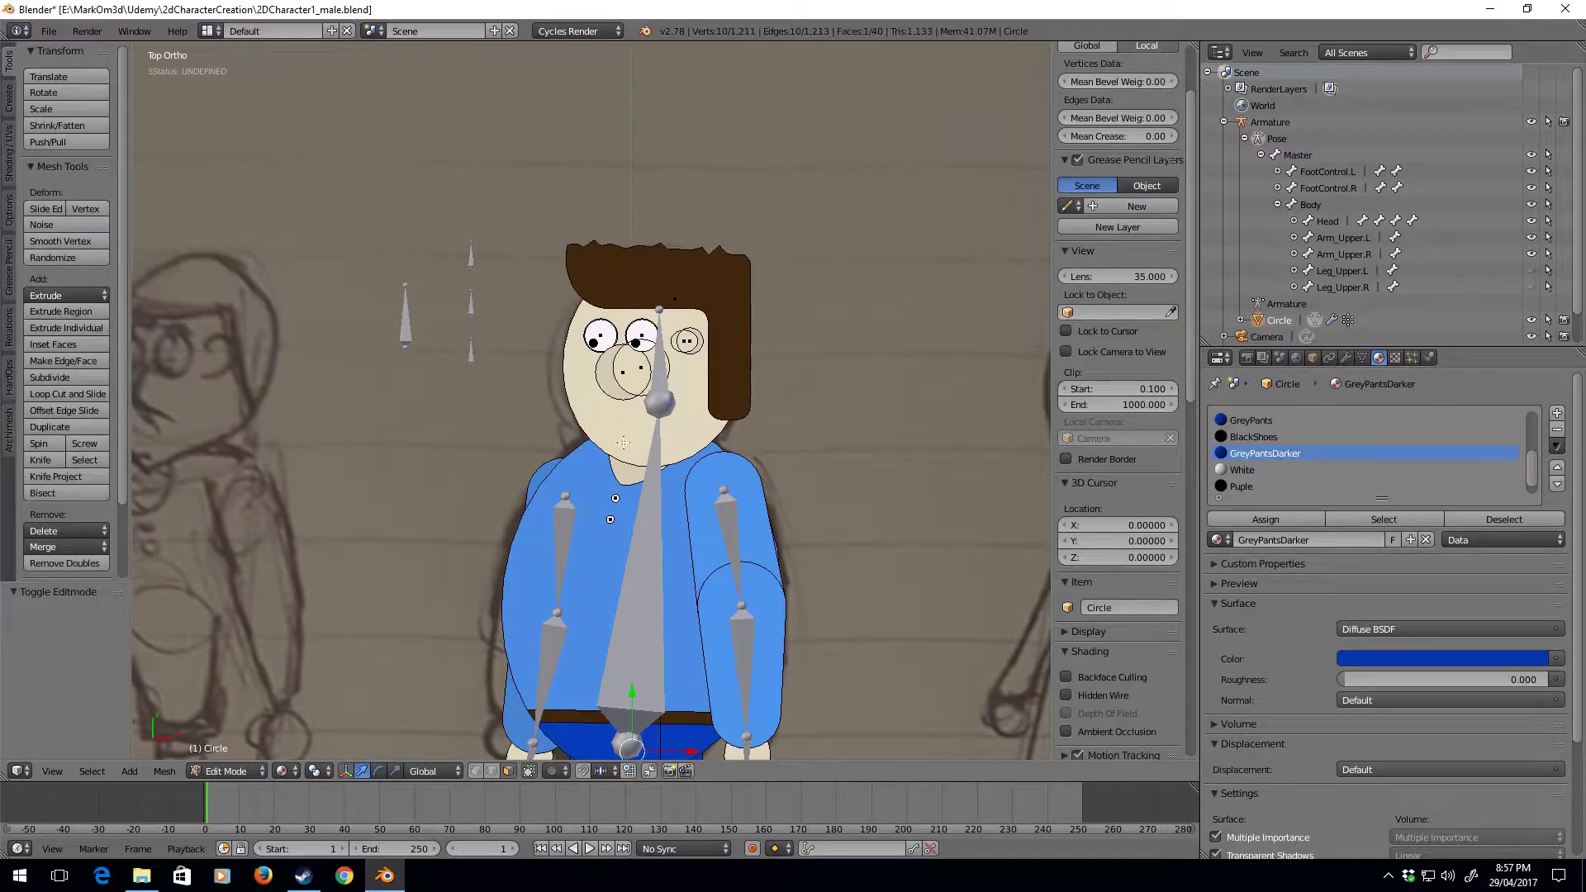
click(476, 770)
Select the linked hair vertices and delete them, leaving the head bald
right_click(564, 253)
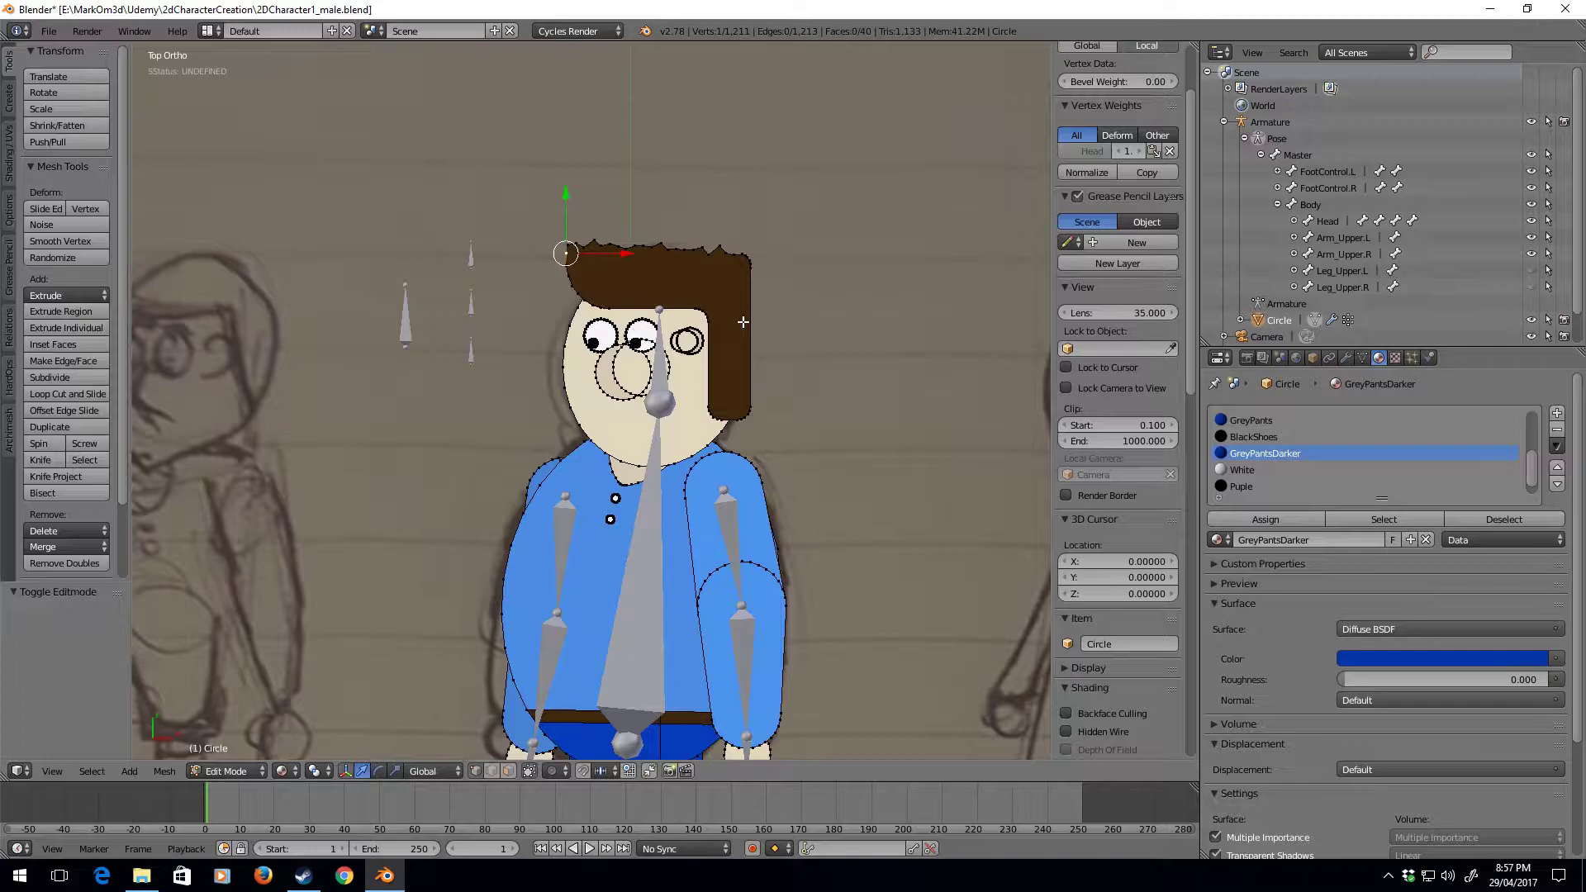
scroll(672, 326, up, 3)
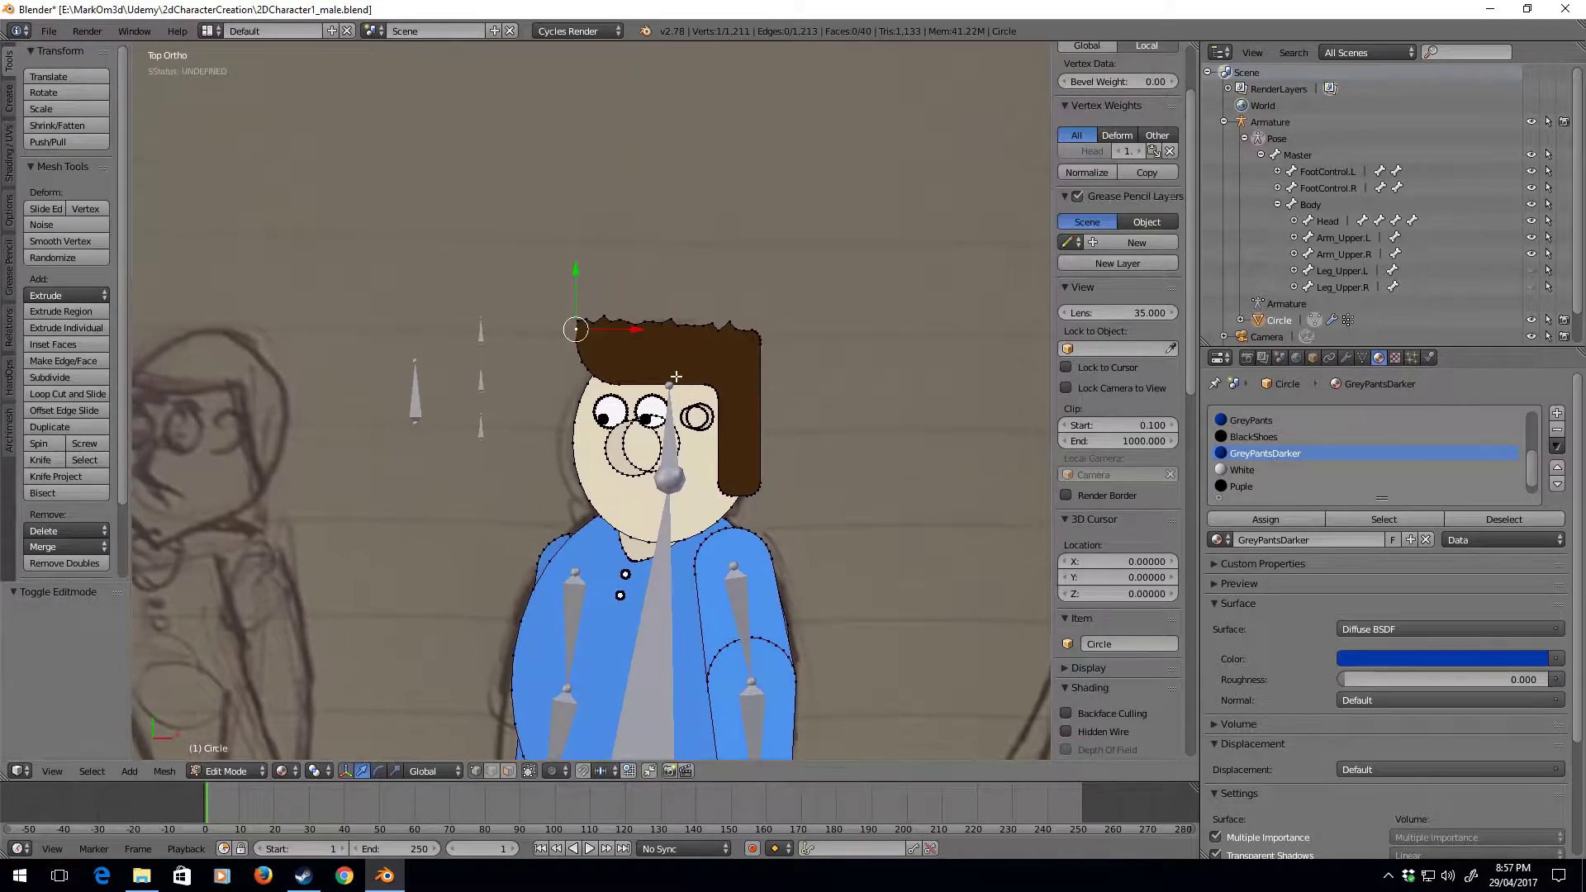
key(ctrl+l)
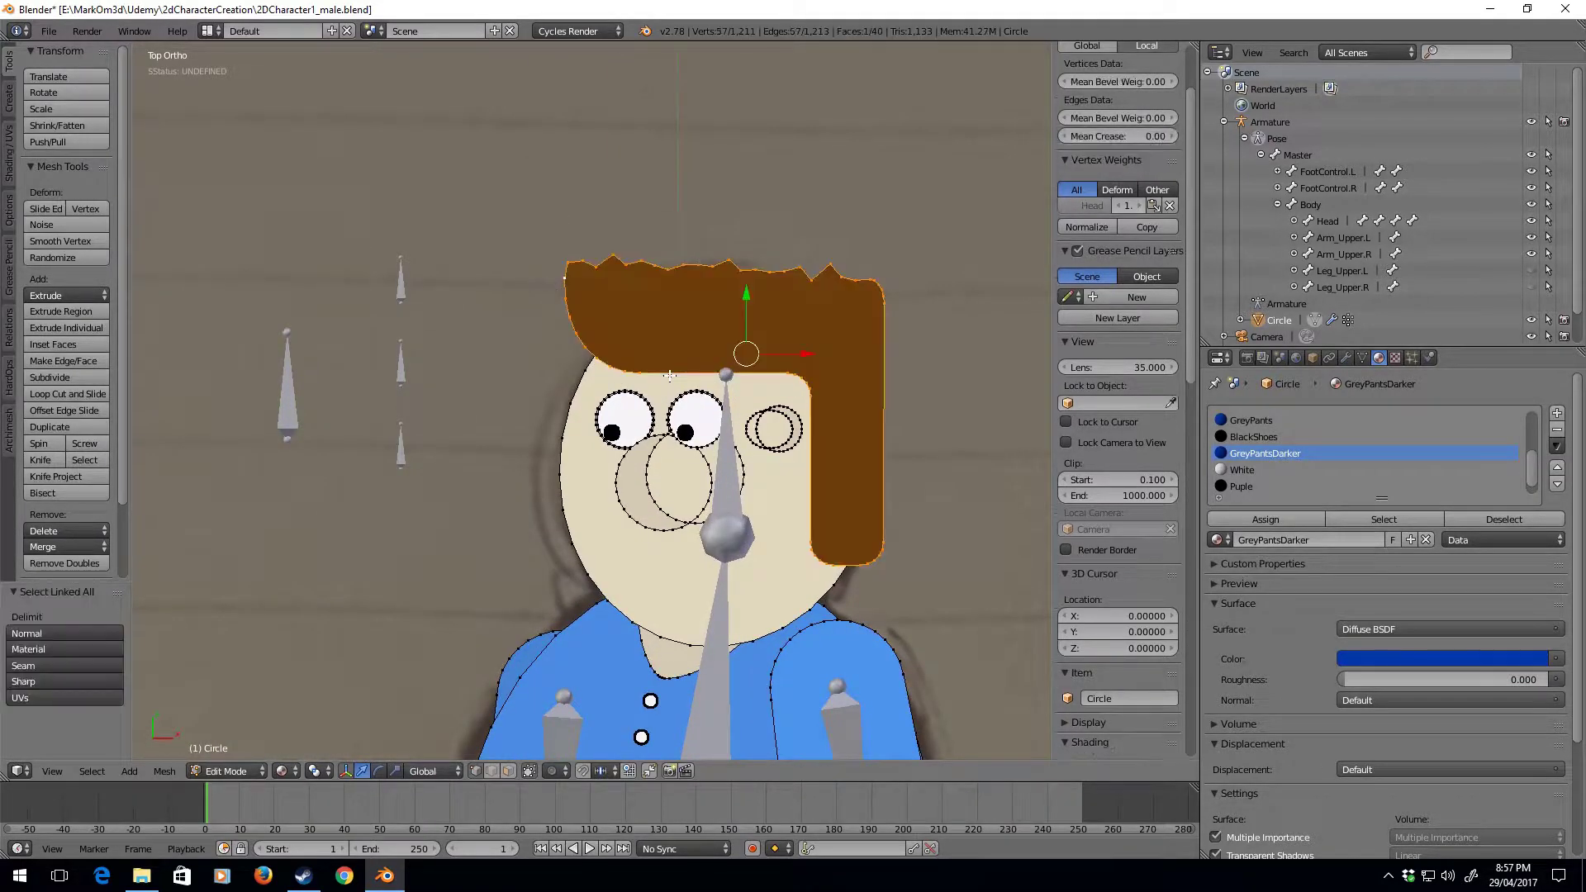
shift+right_click(568, 264)
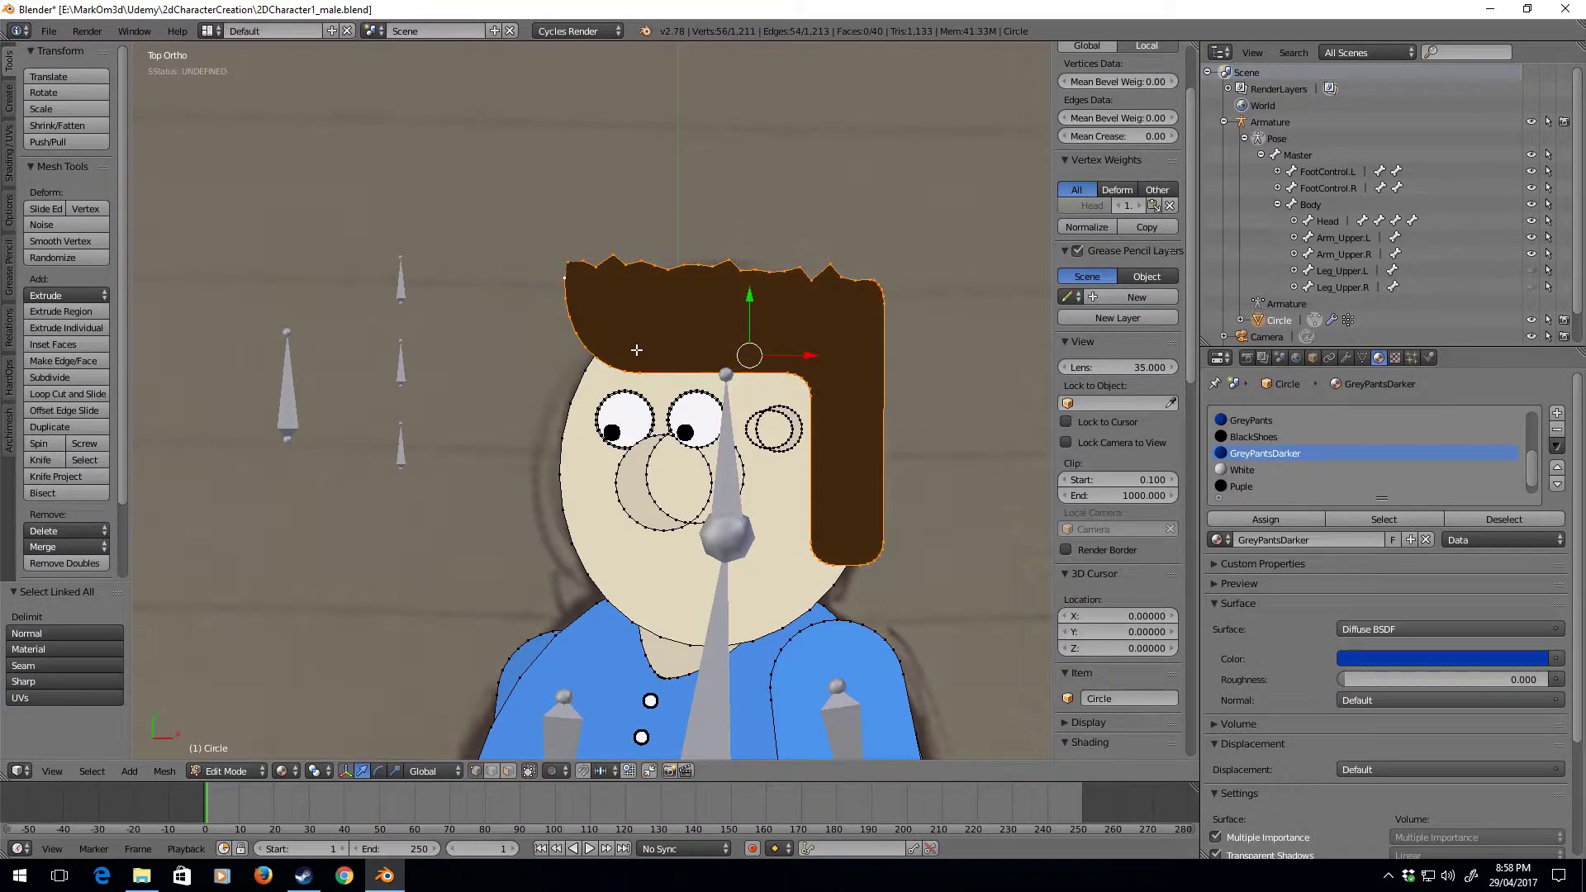
key(x)
click(636, 349)
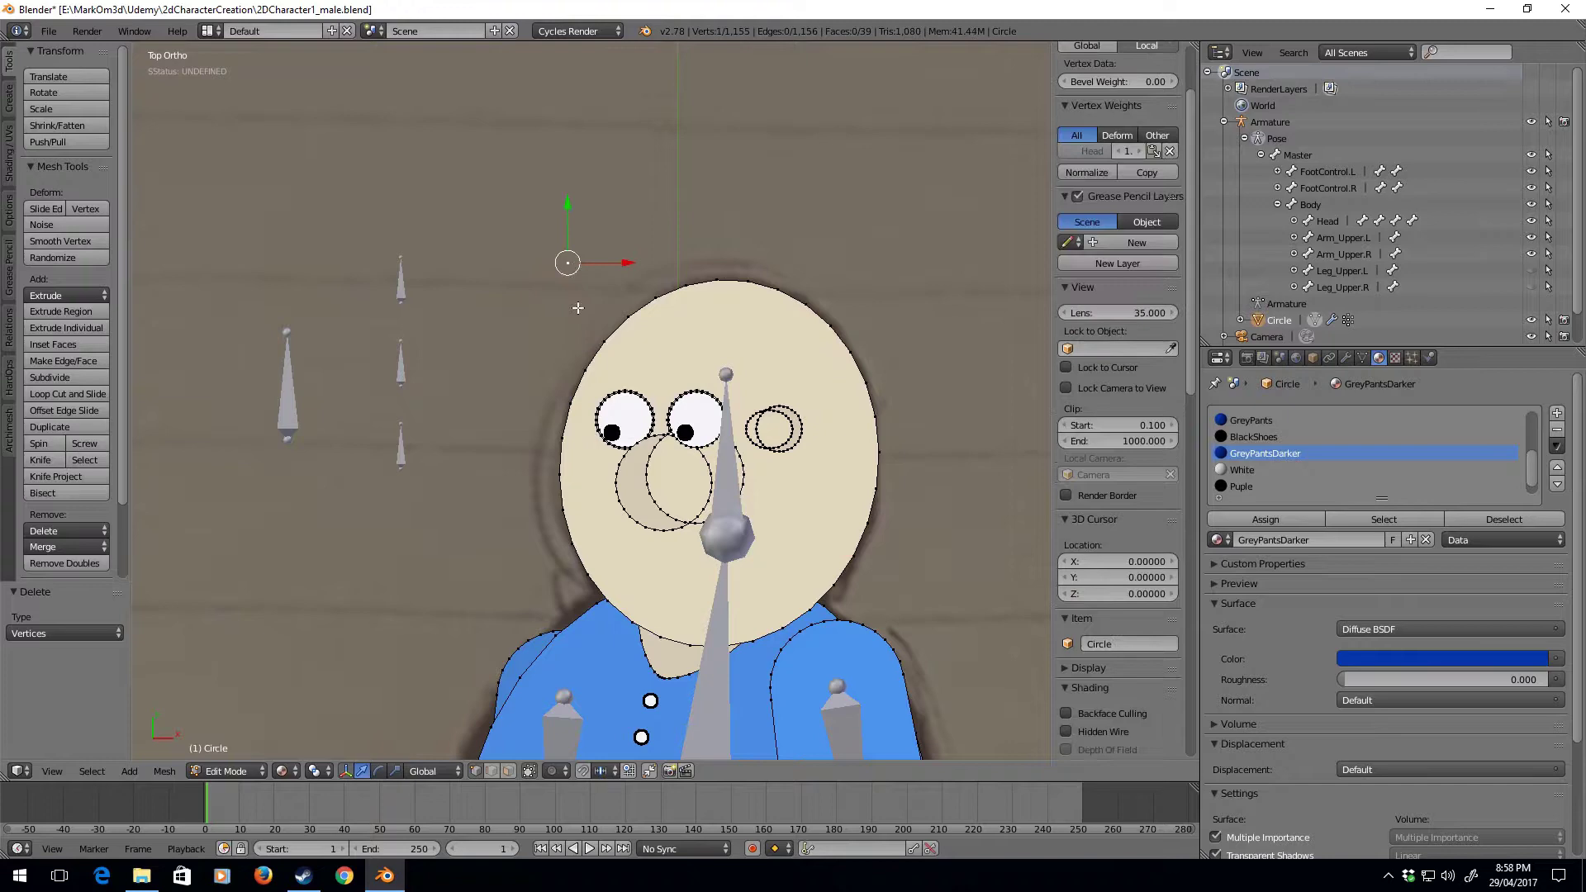
Move the remaining vertex down to start the new hair outline
scroll(578, 307, down, 4)
scroll(674, 423, up, 1)
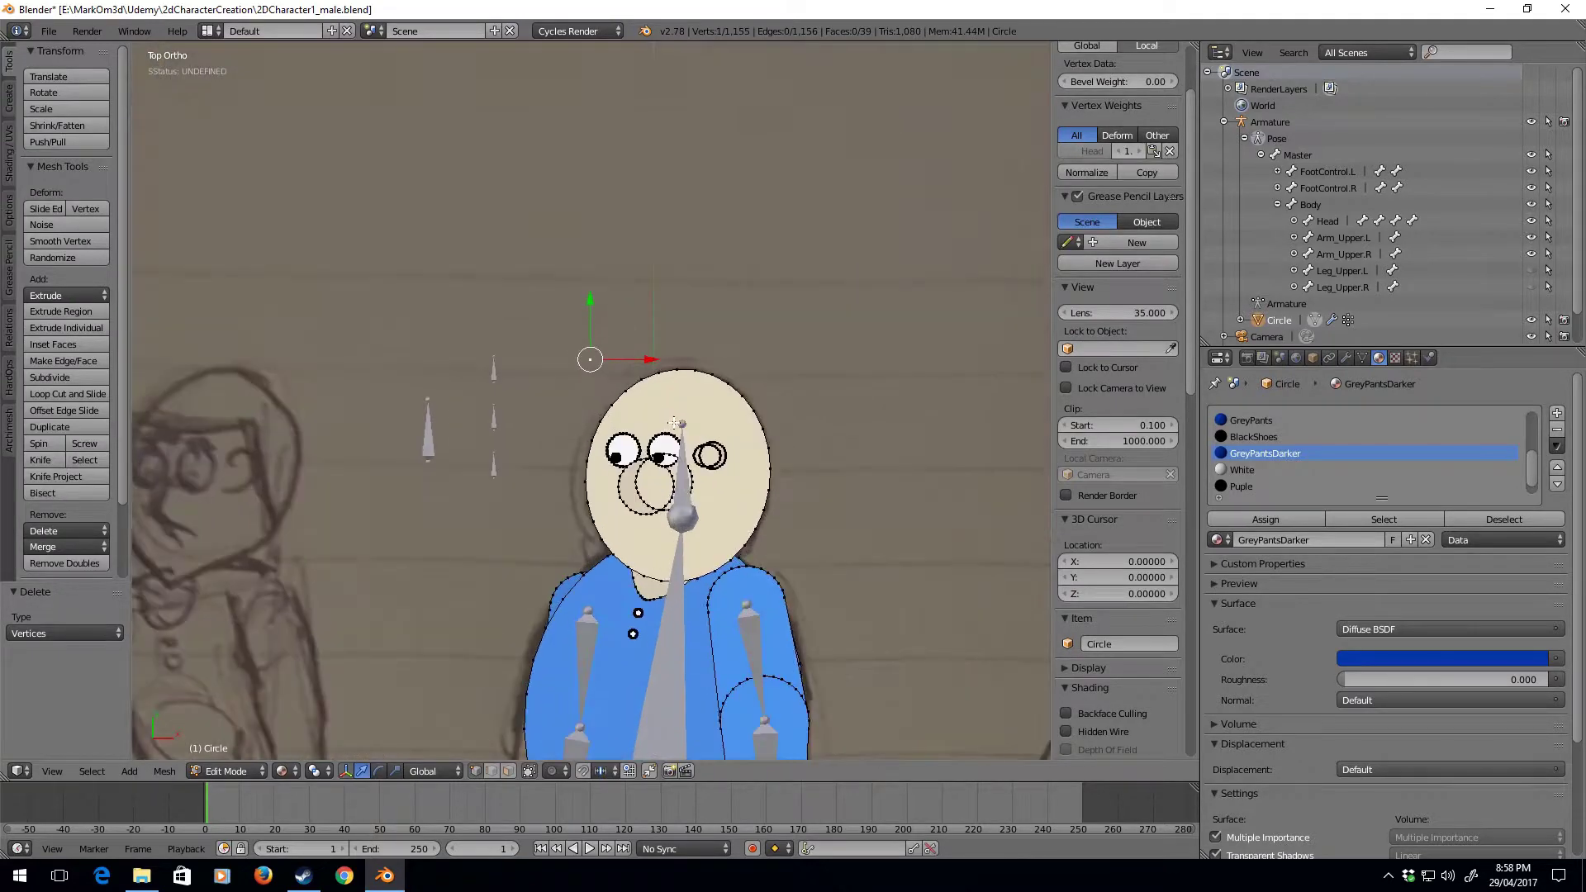
key(g)
click(675, 472)
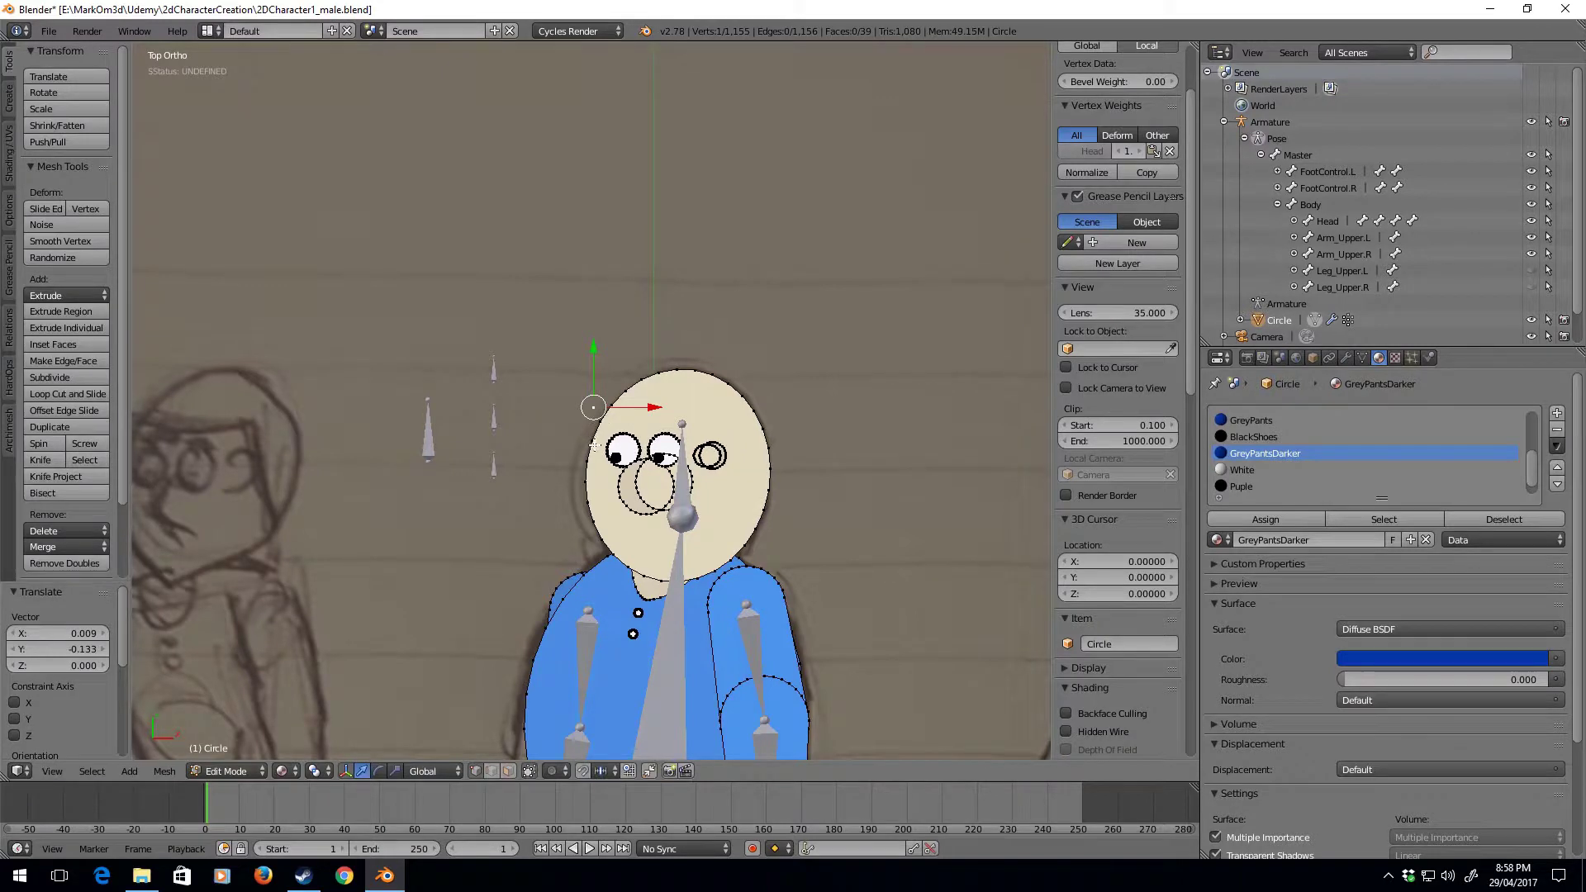
Extrude outline points along the brow and down the head's right side
key(e)
click(661, 456)
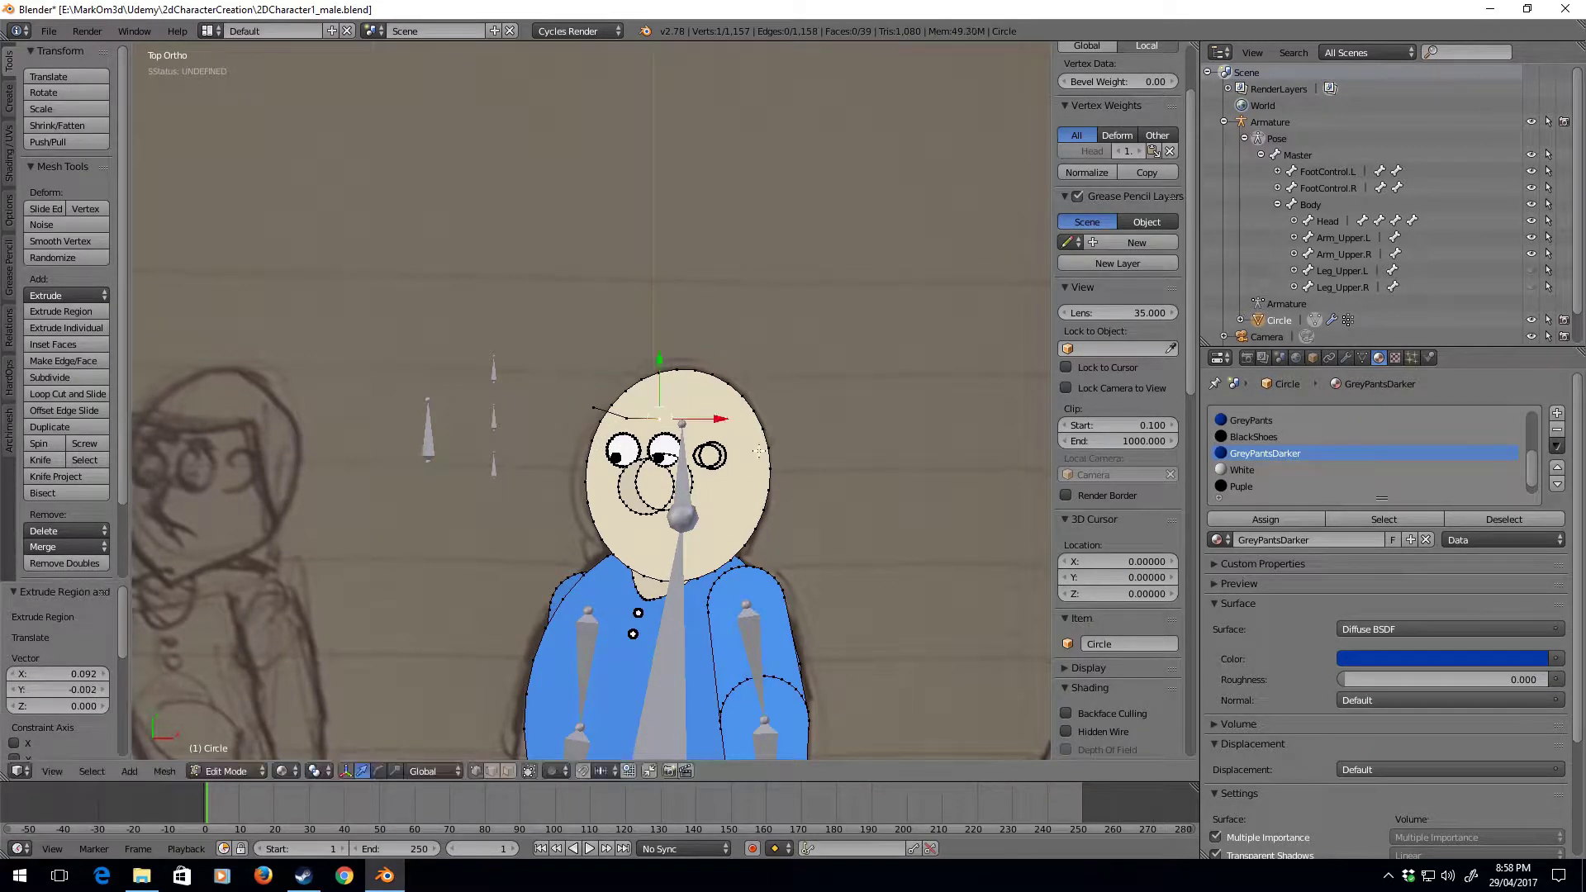
key(e)
click(787, 443)
key(e)
click(806, 437)
key(e)
click(829, 458)
key(e)
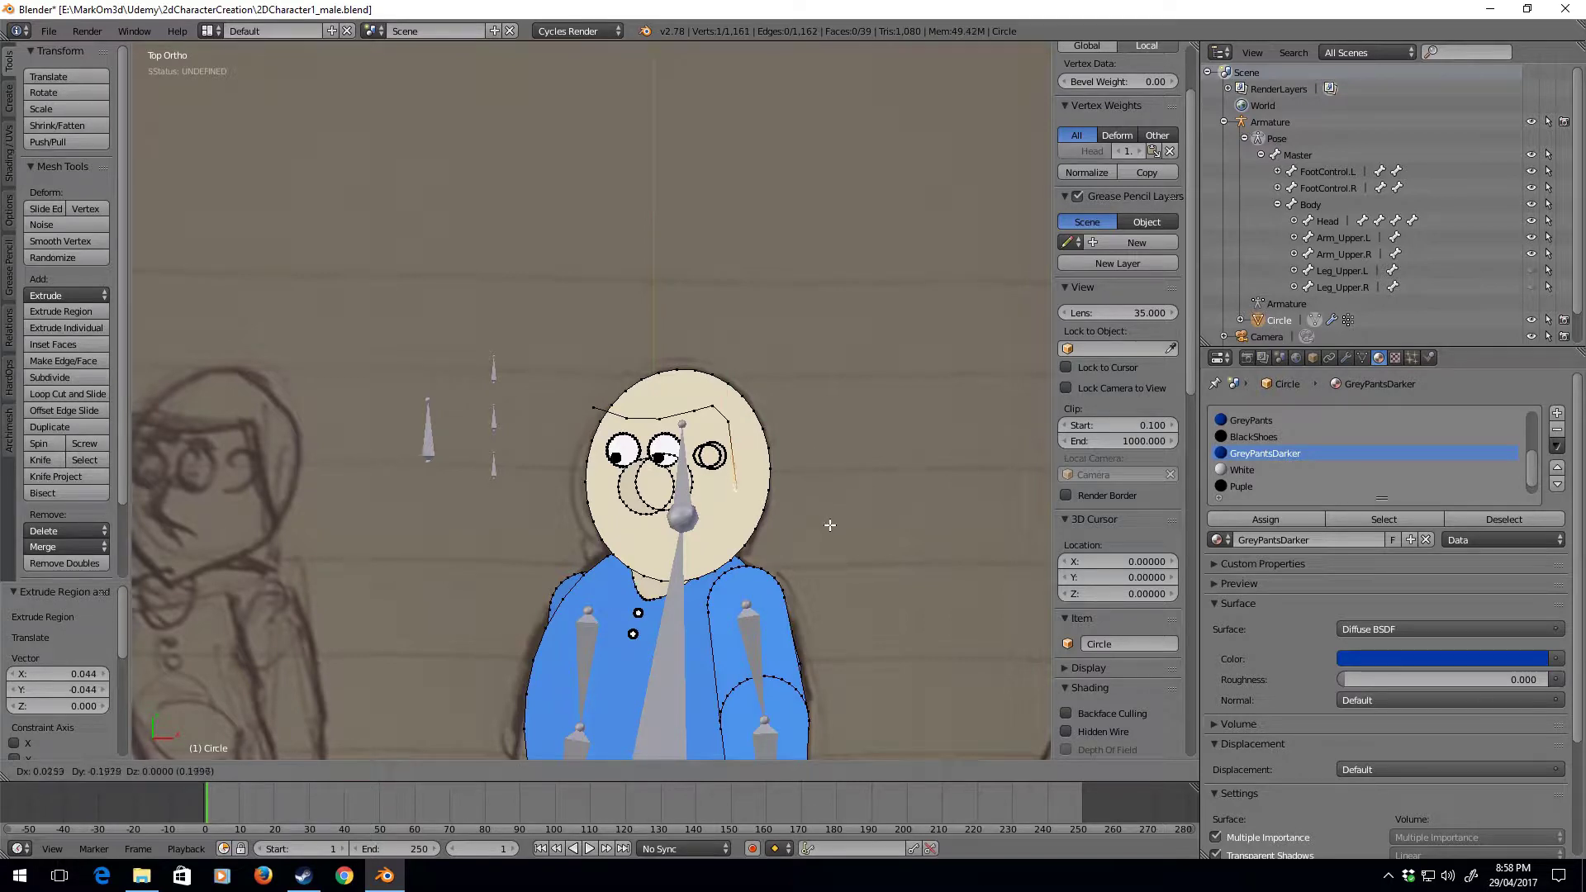
click(831, 523)
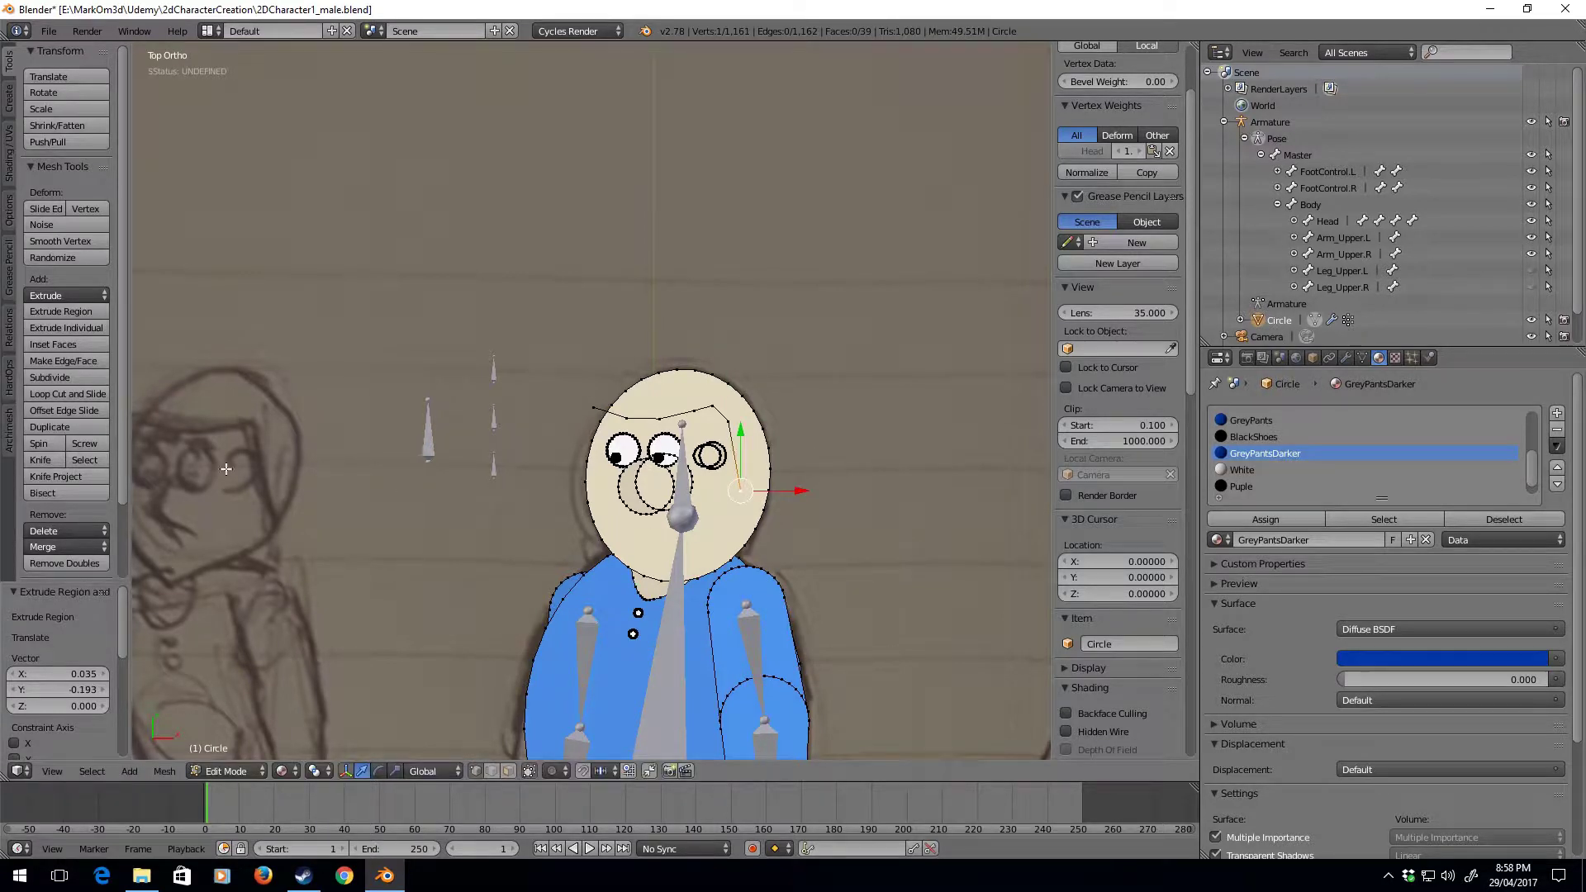
key(e)
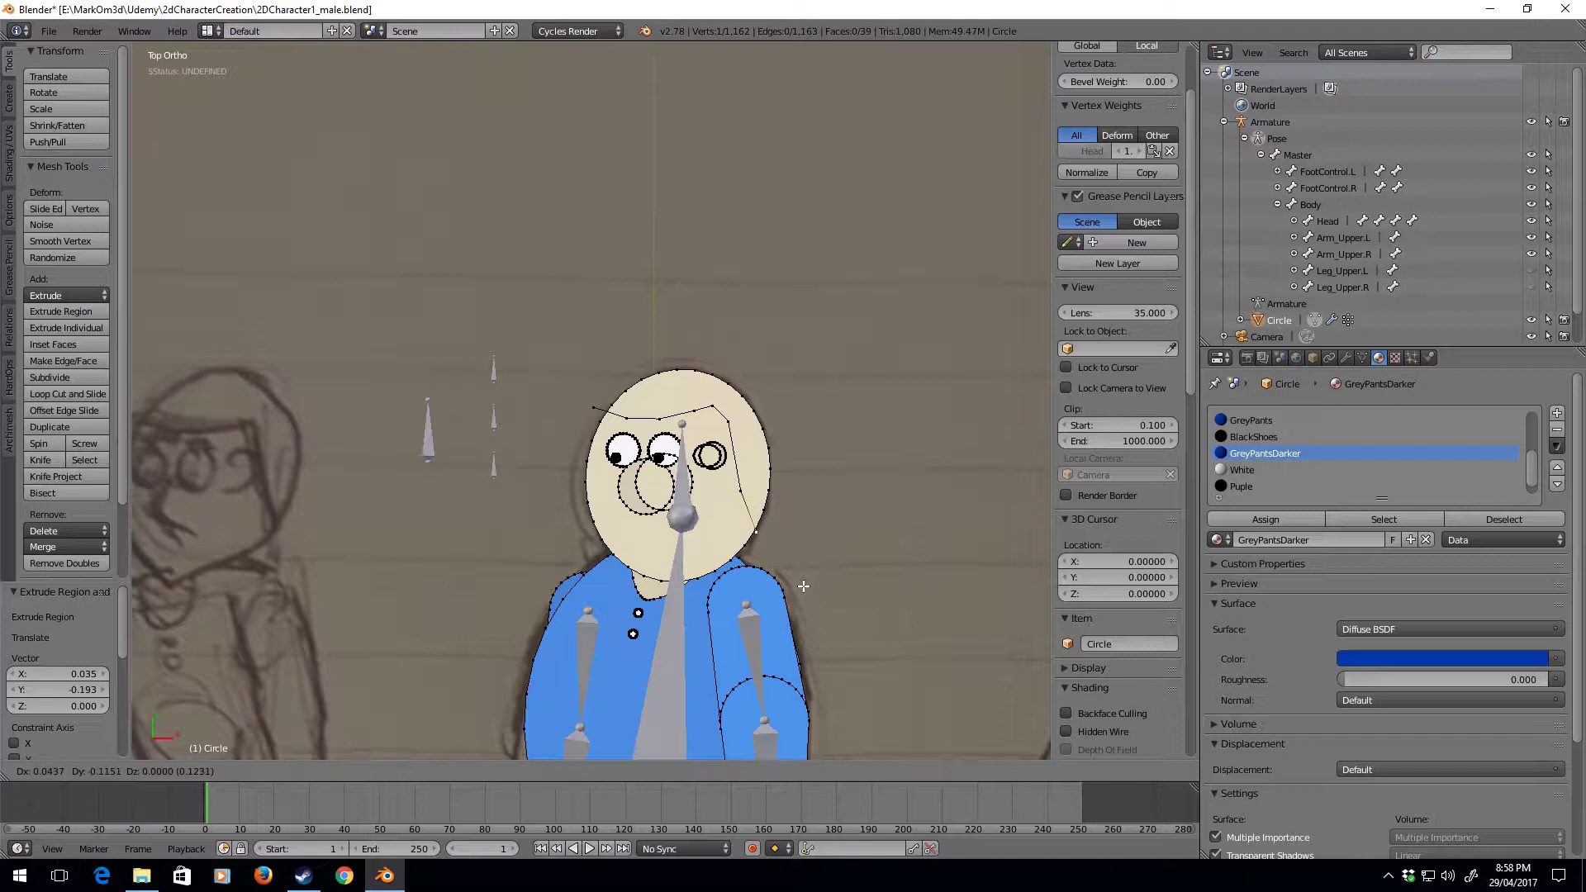
click(812, 588)
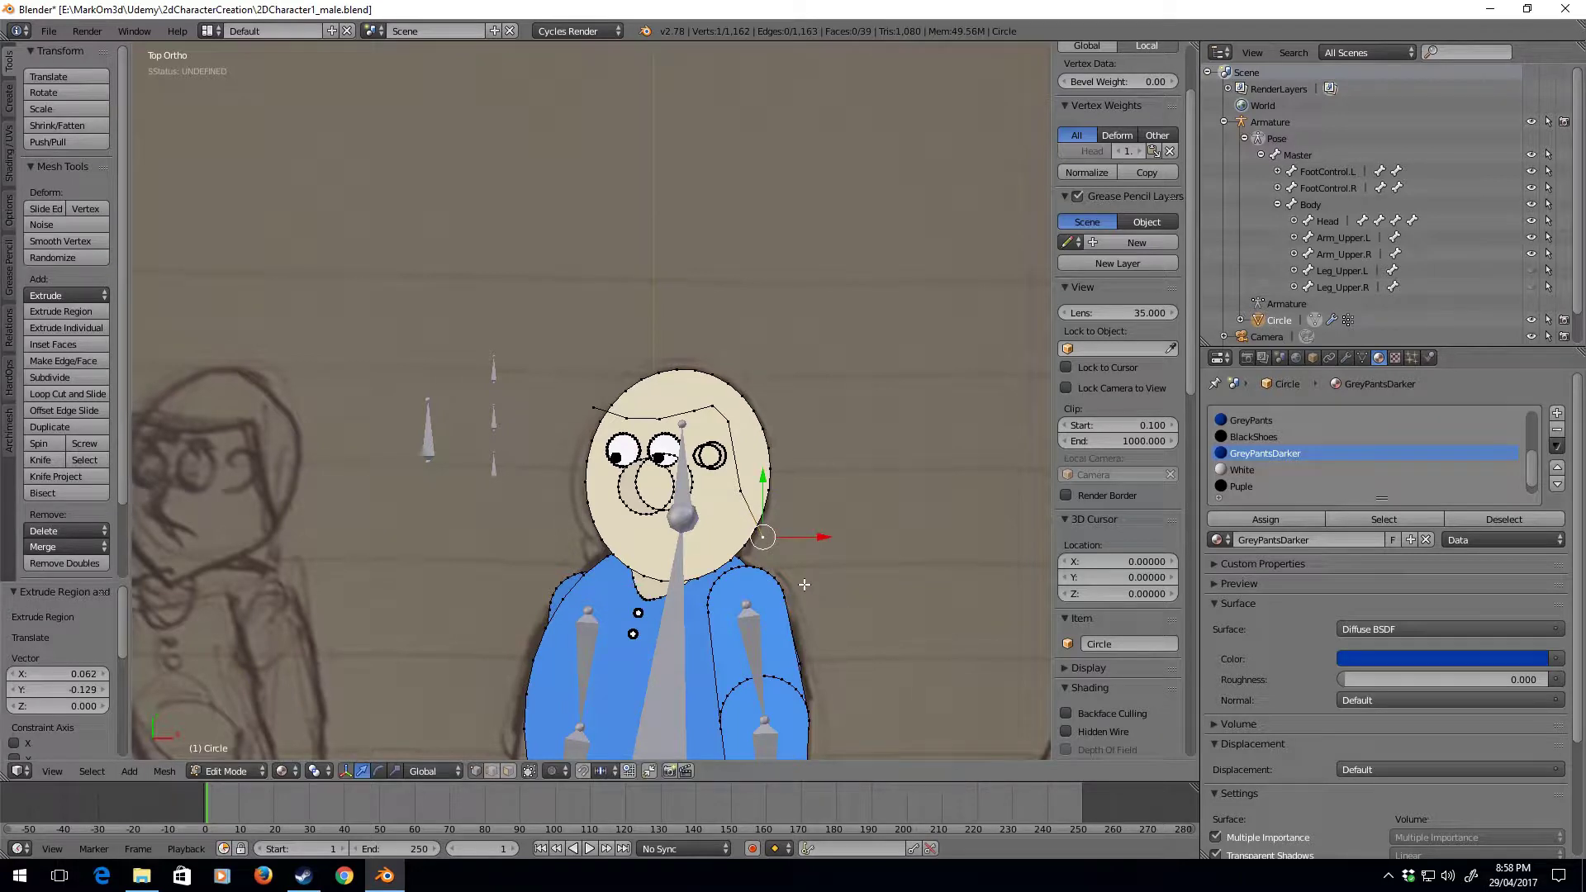
key(e)
click(819, 575)
Continue extruding the outline up the right side, over the crown and down the left
key(e)
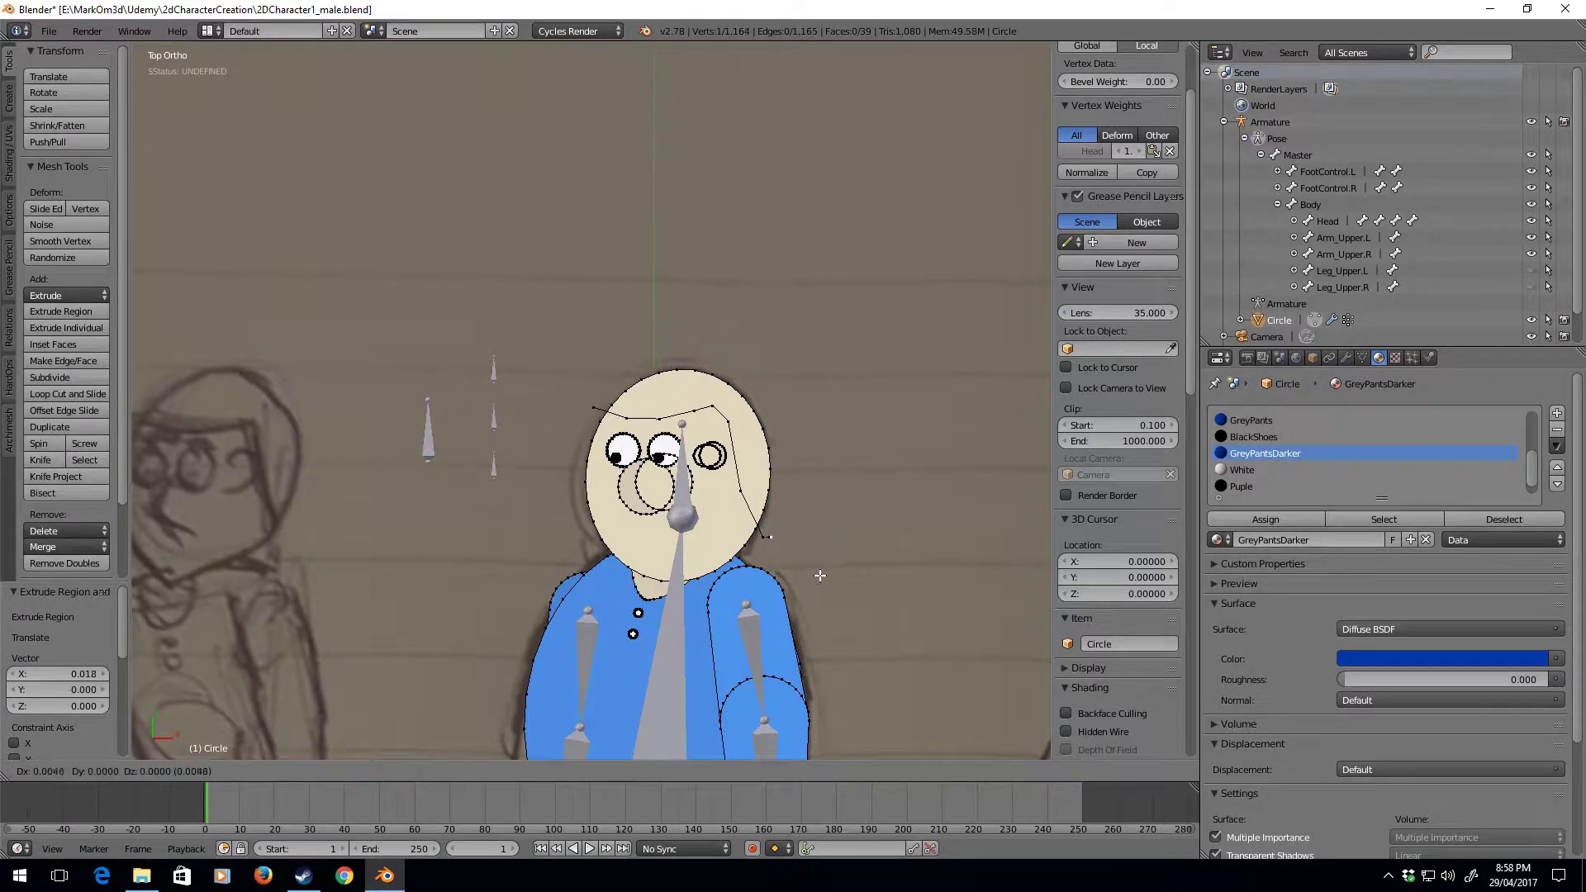
click(830, 523)
key(e)
click(834, 457)
key(e)
click(810, 399)
key(e)
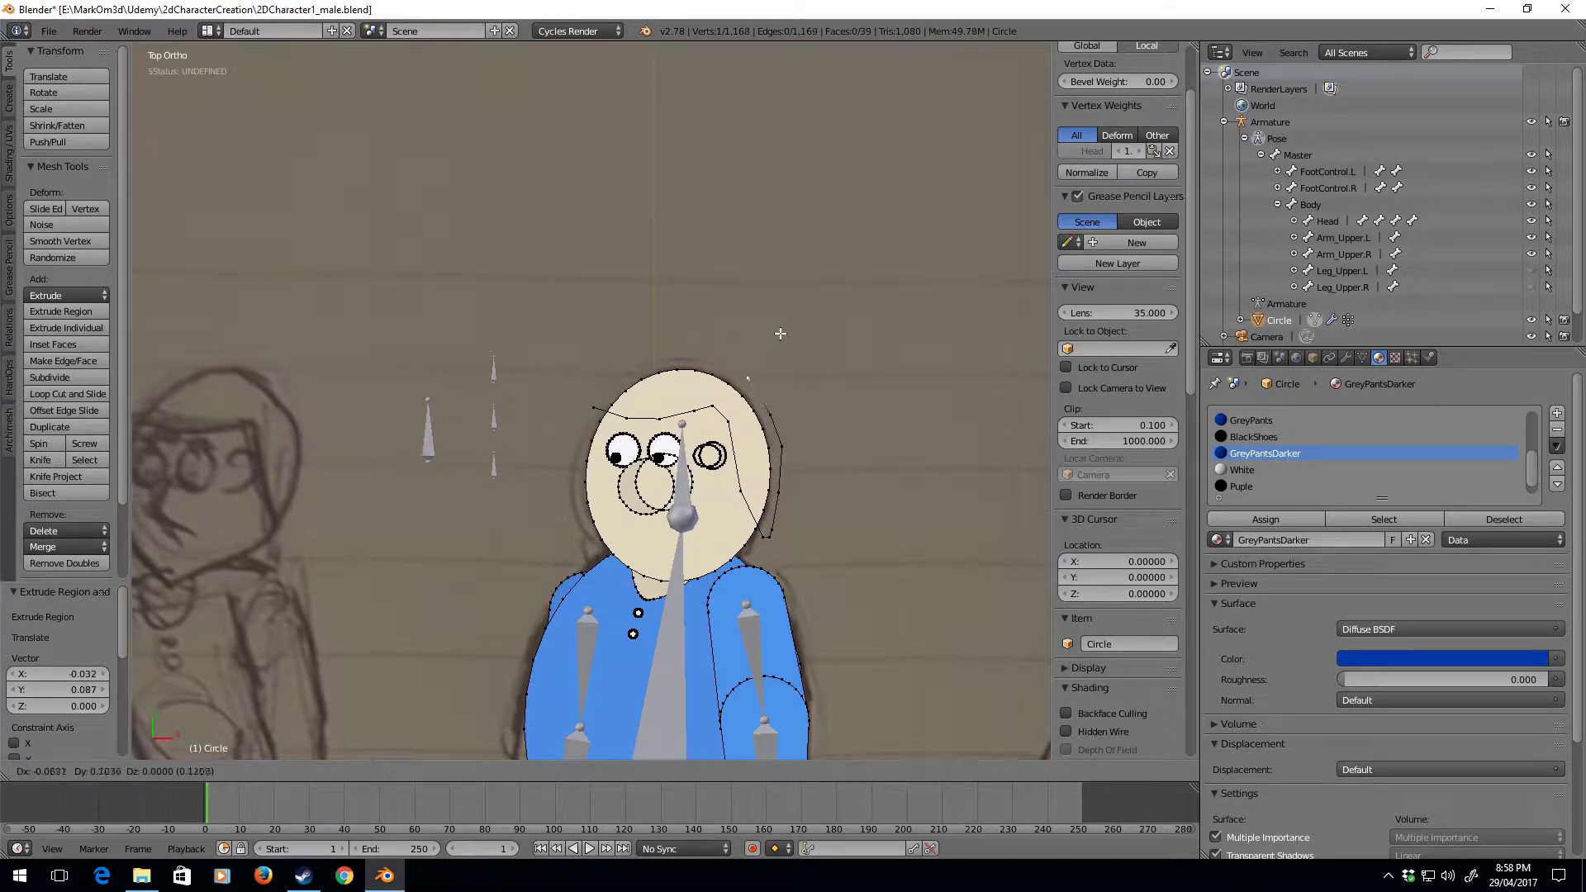
click(779, 333)
key(e)
click(734, 297)
key(e)
click(660, 297)
key(e)
click(587, 327)
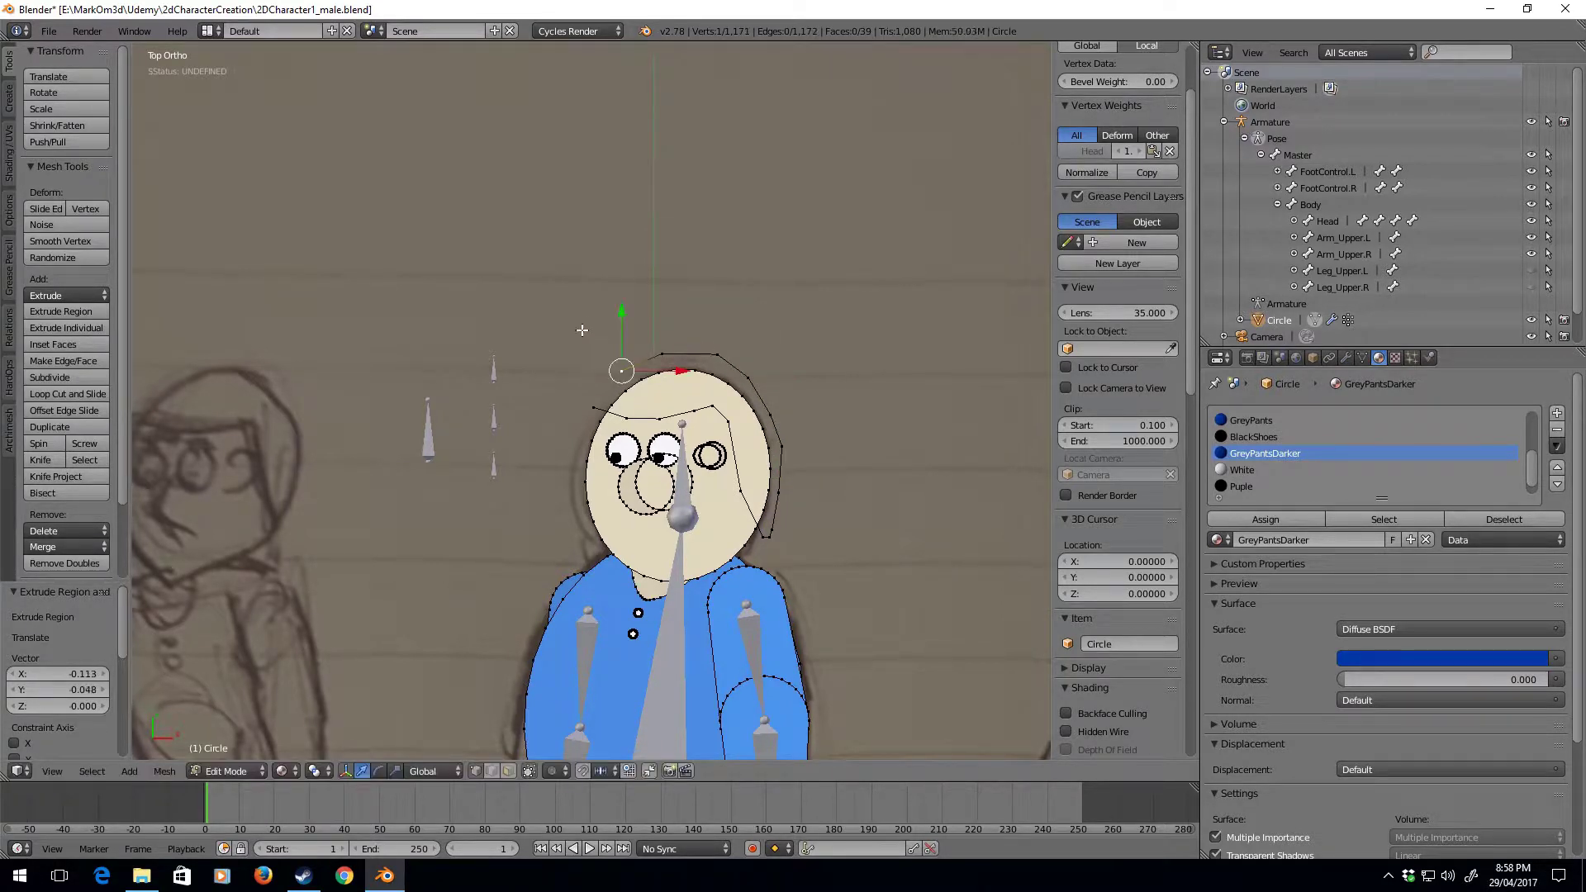
key(e)
click(537, 363)
key(e)
click(591, 416)
Join the outline's two ends with an edge and select the whole hair loop
scroll(590, 416, up, 5)
shift+right_click(599, 418)
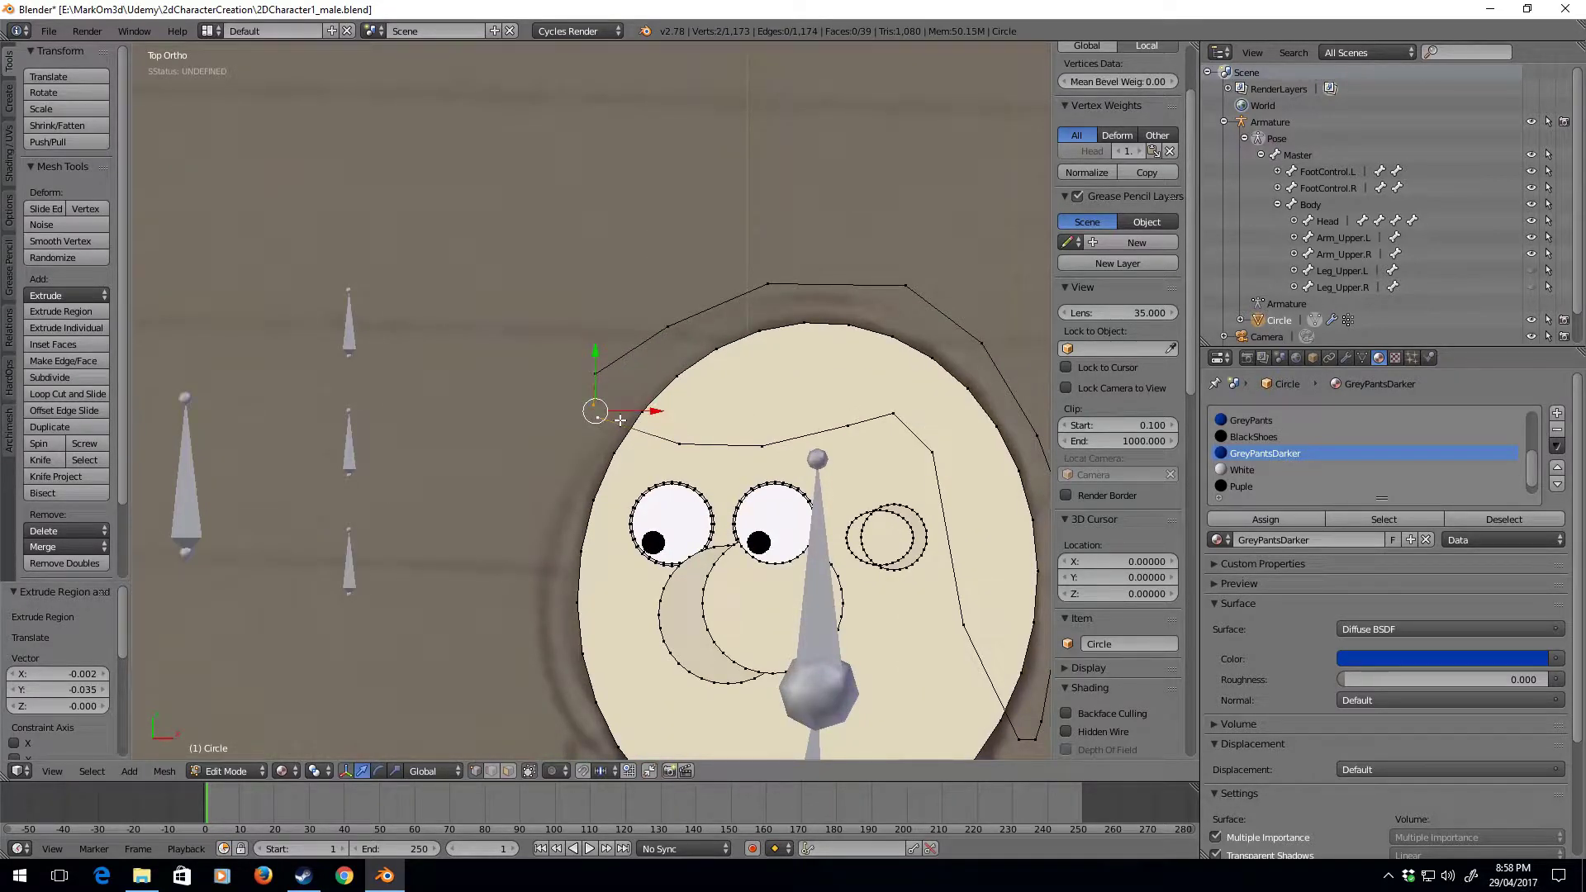
key(f)
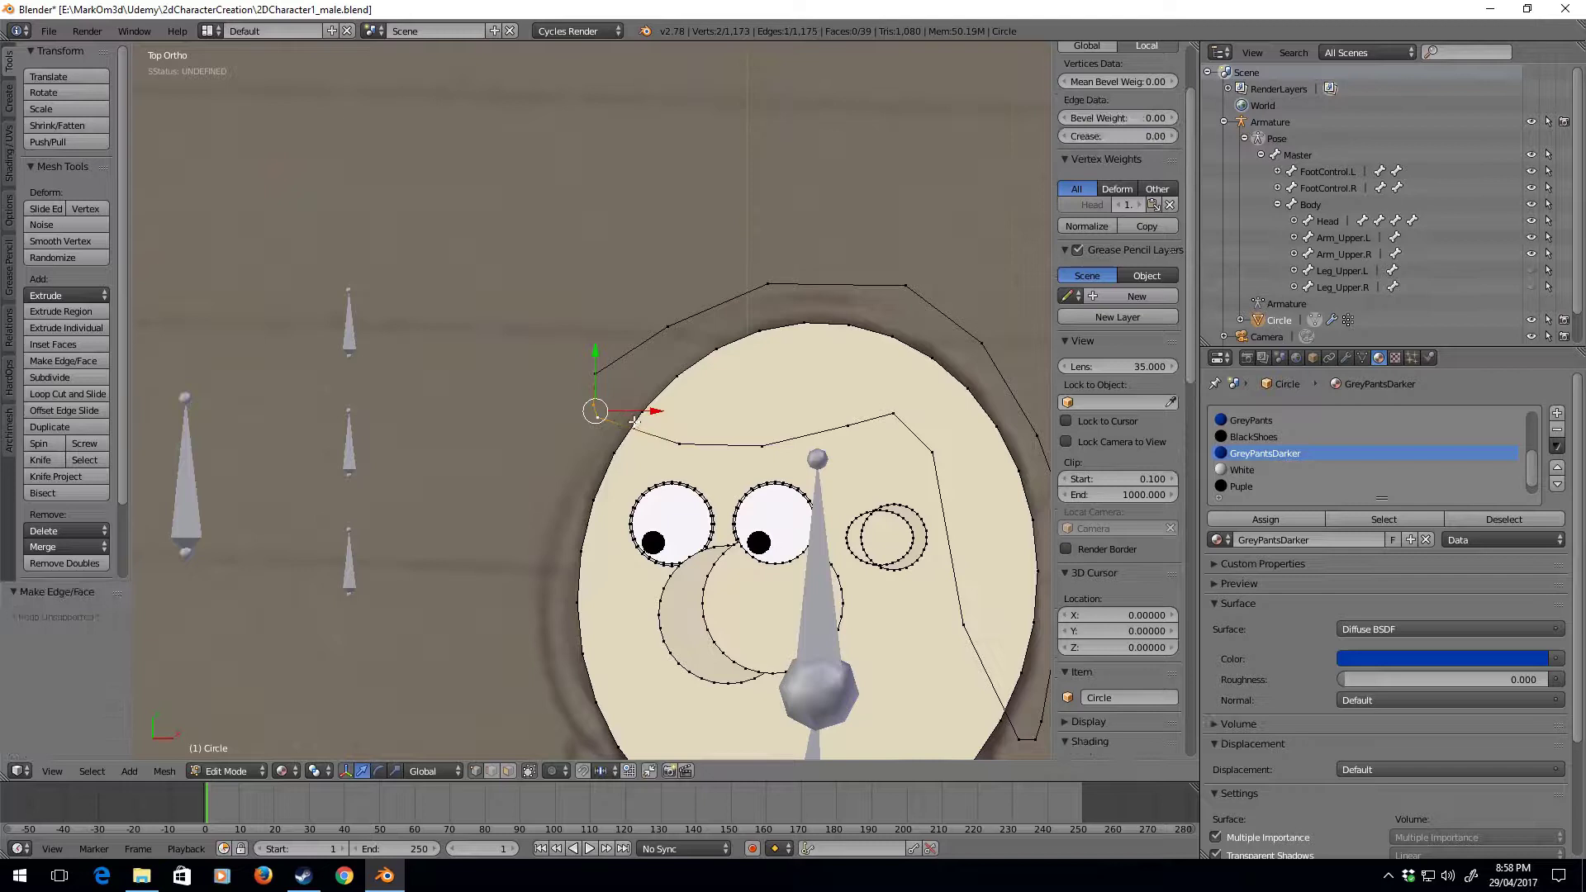
key(ctrl+l)
Fill the closed hair outline with a face and assign it the brown Hair material
key(f)
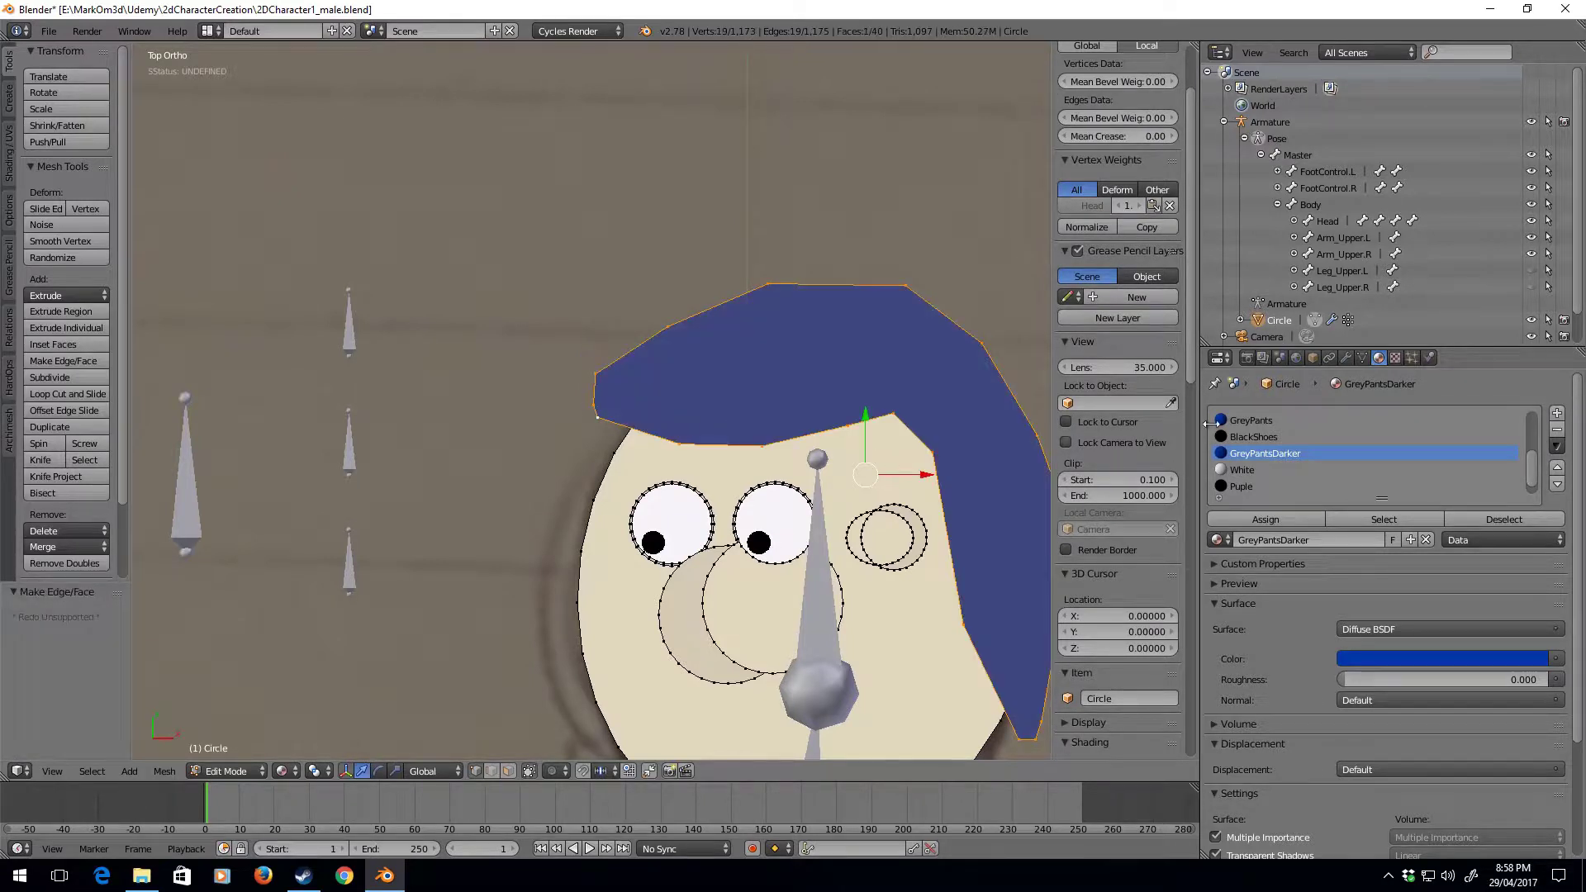
scroll(1301, 468, up, 3)
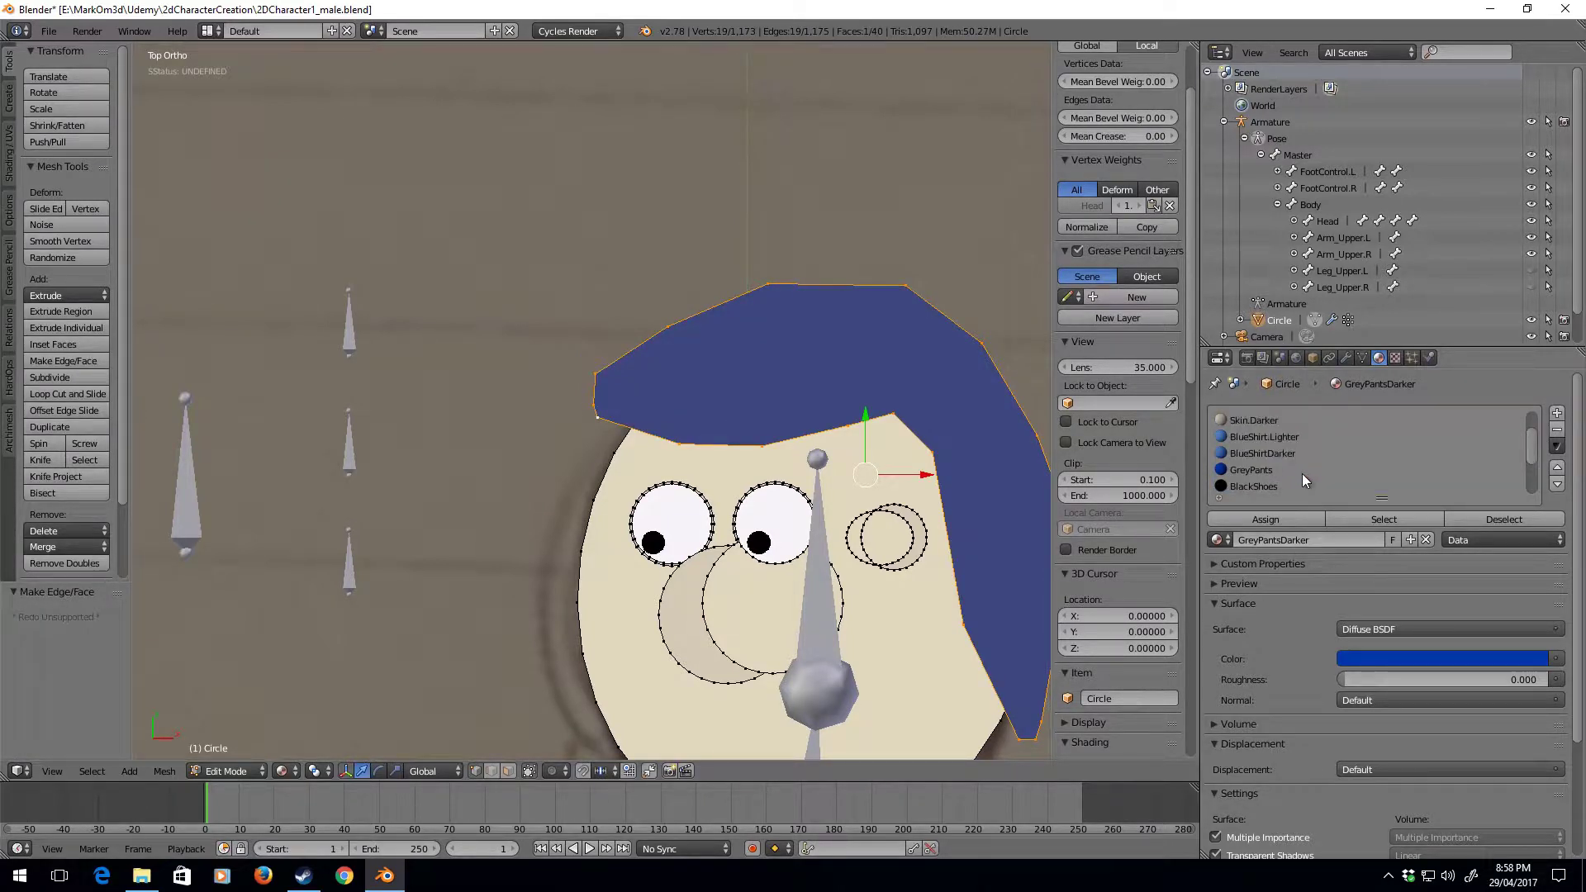
scroll(1302, 472, down, 4)
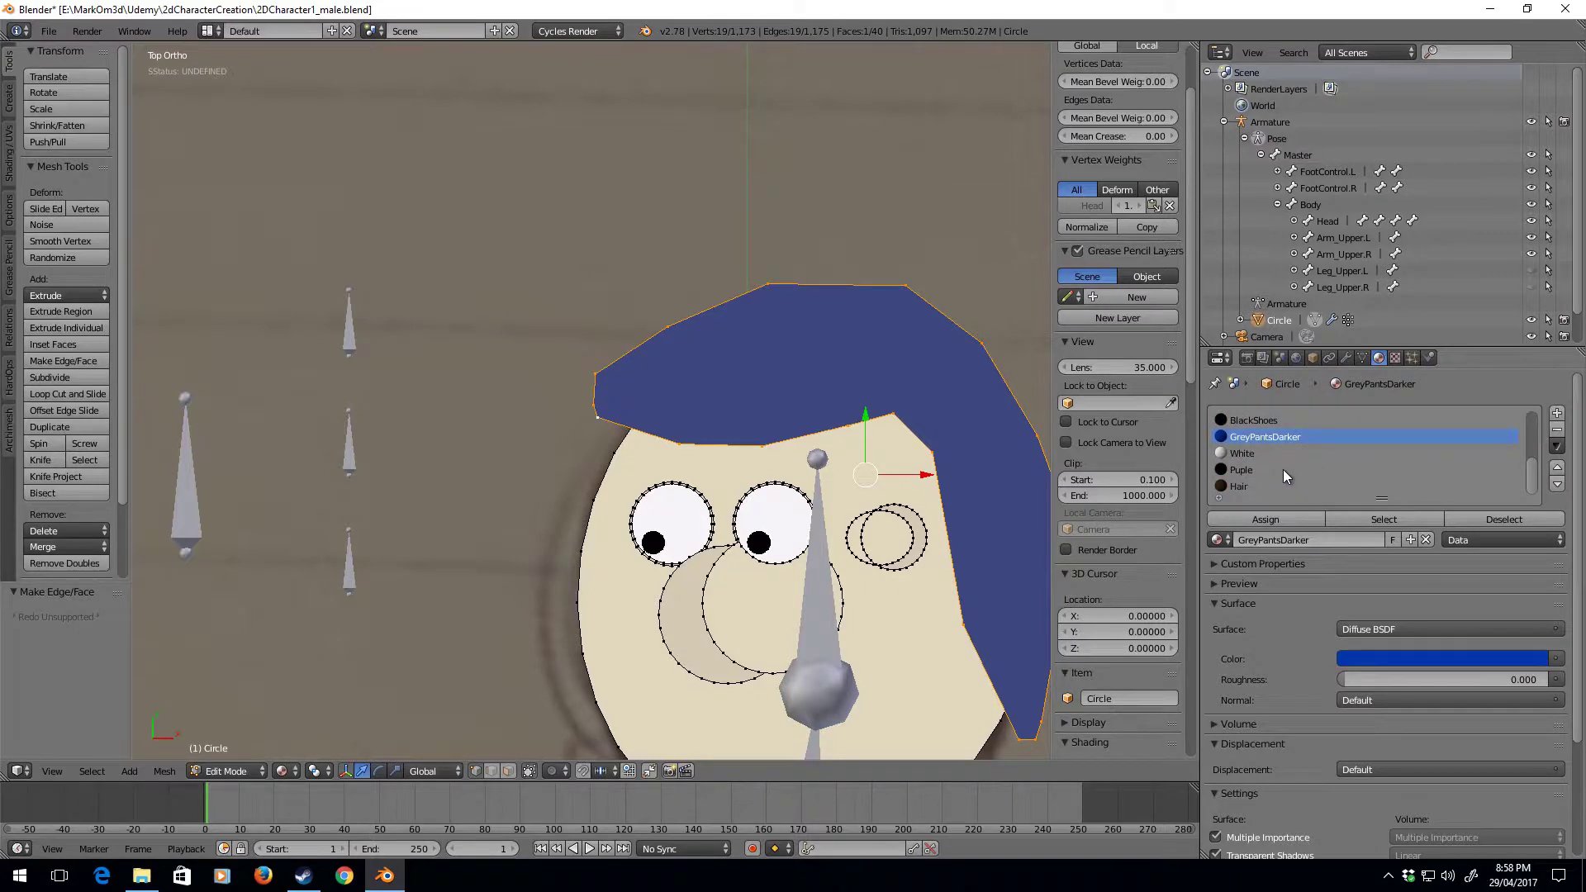
click(1265, 484)
click(1262, 519)
Extrude the hair face 0.010 to give it a slight thickness
shift+middle_drag(987, 504, 788, 423)
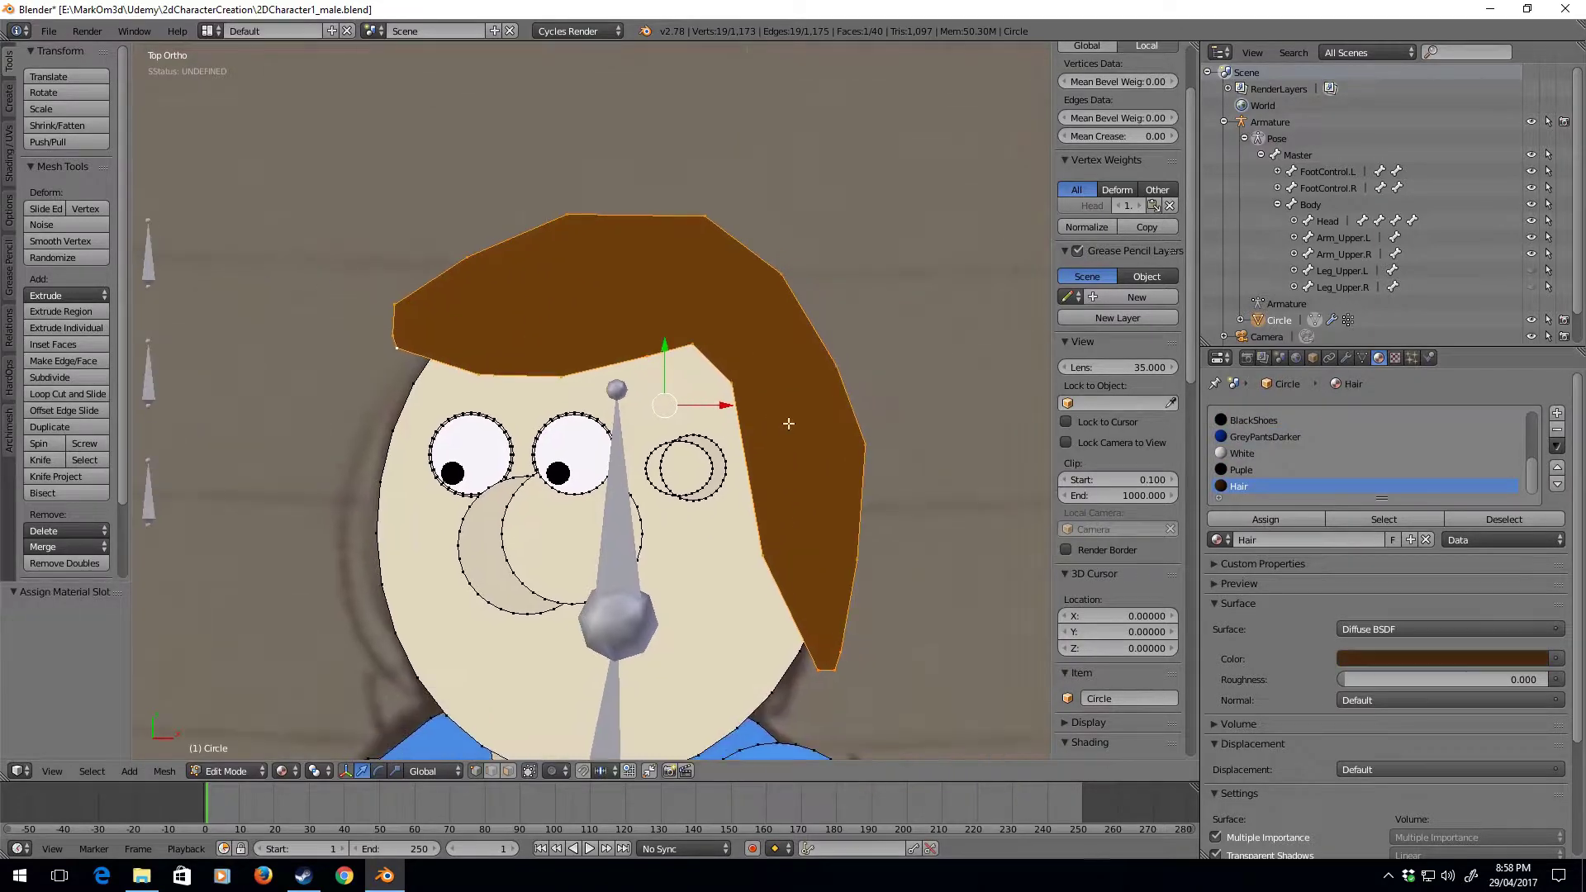
middle_drag(869, 471, 822, 282)
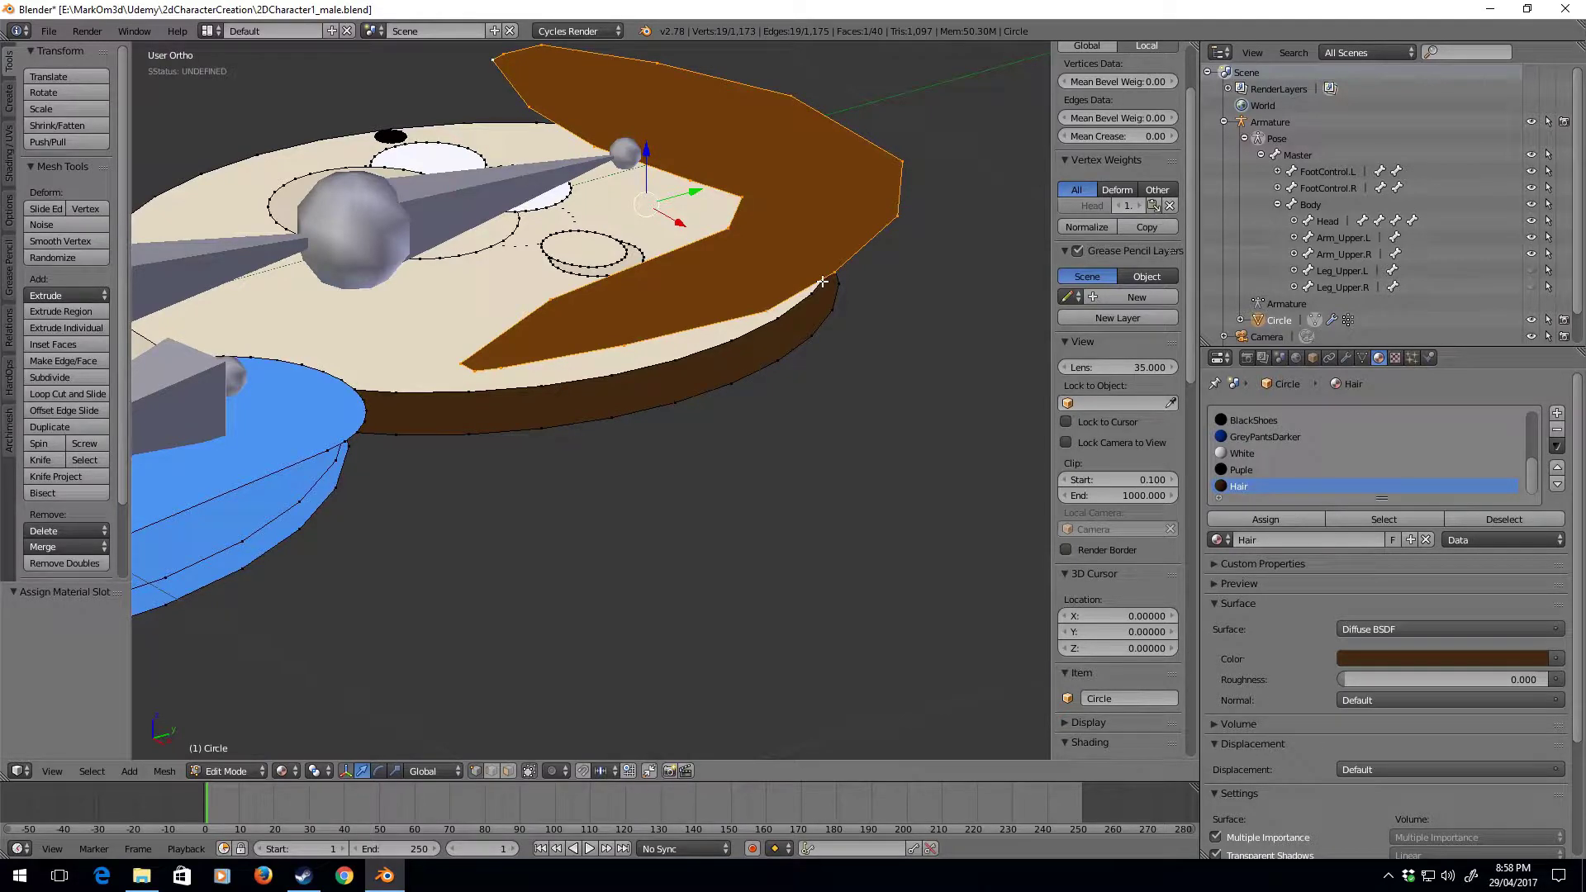
key(e)
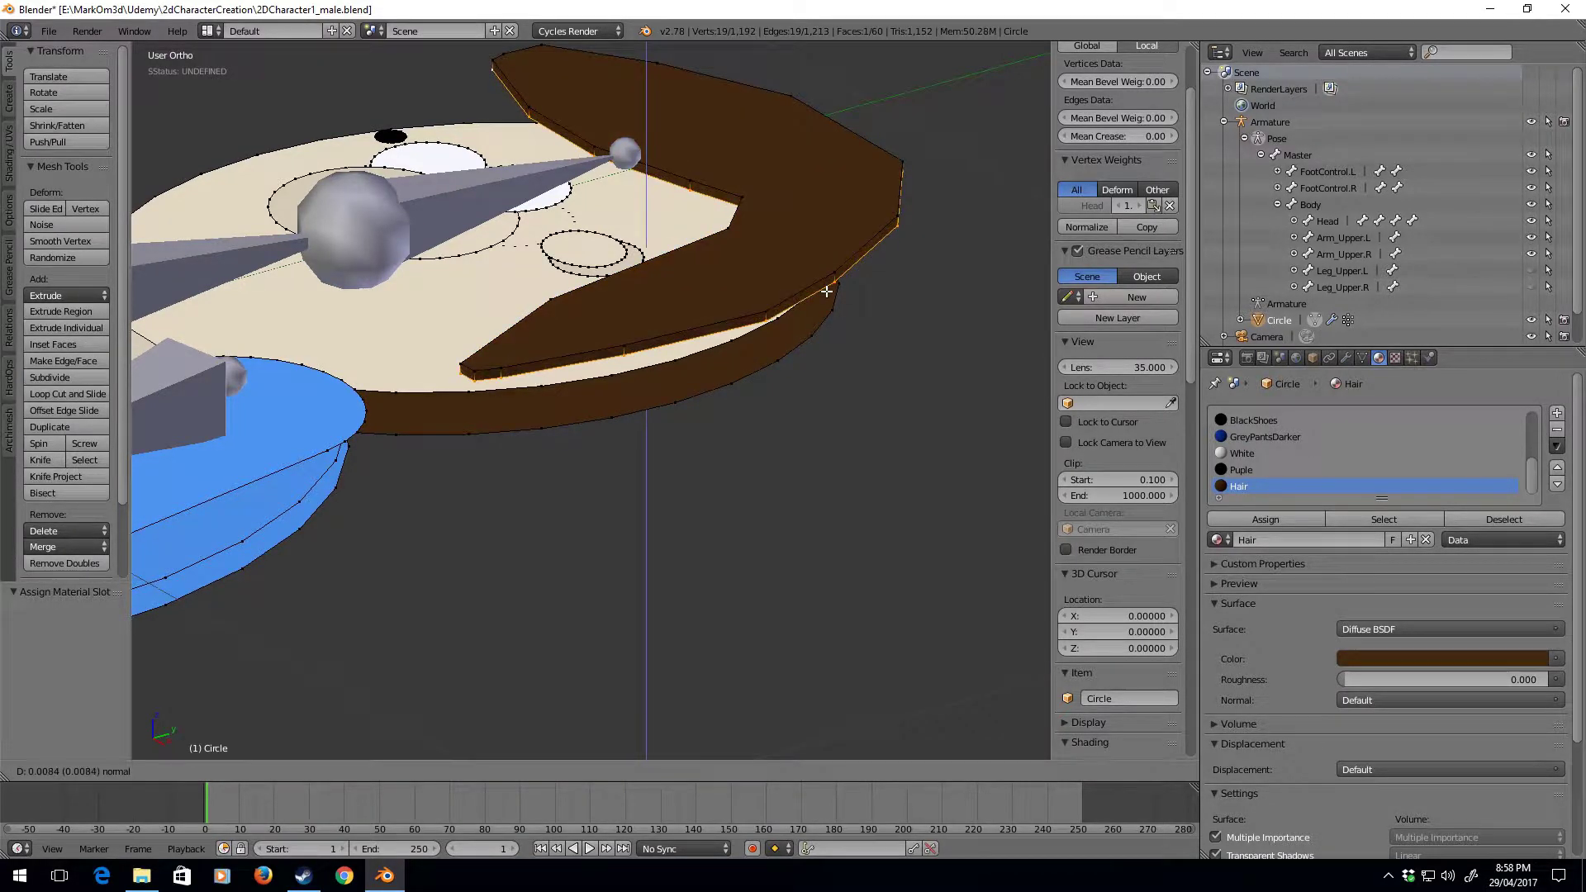
click(767, 365)
scroll(767, 365, up, 1)
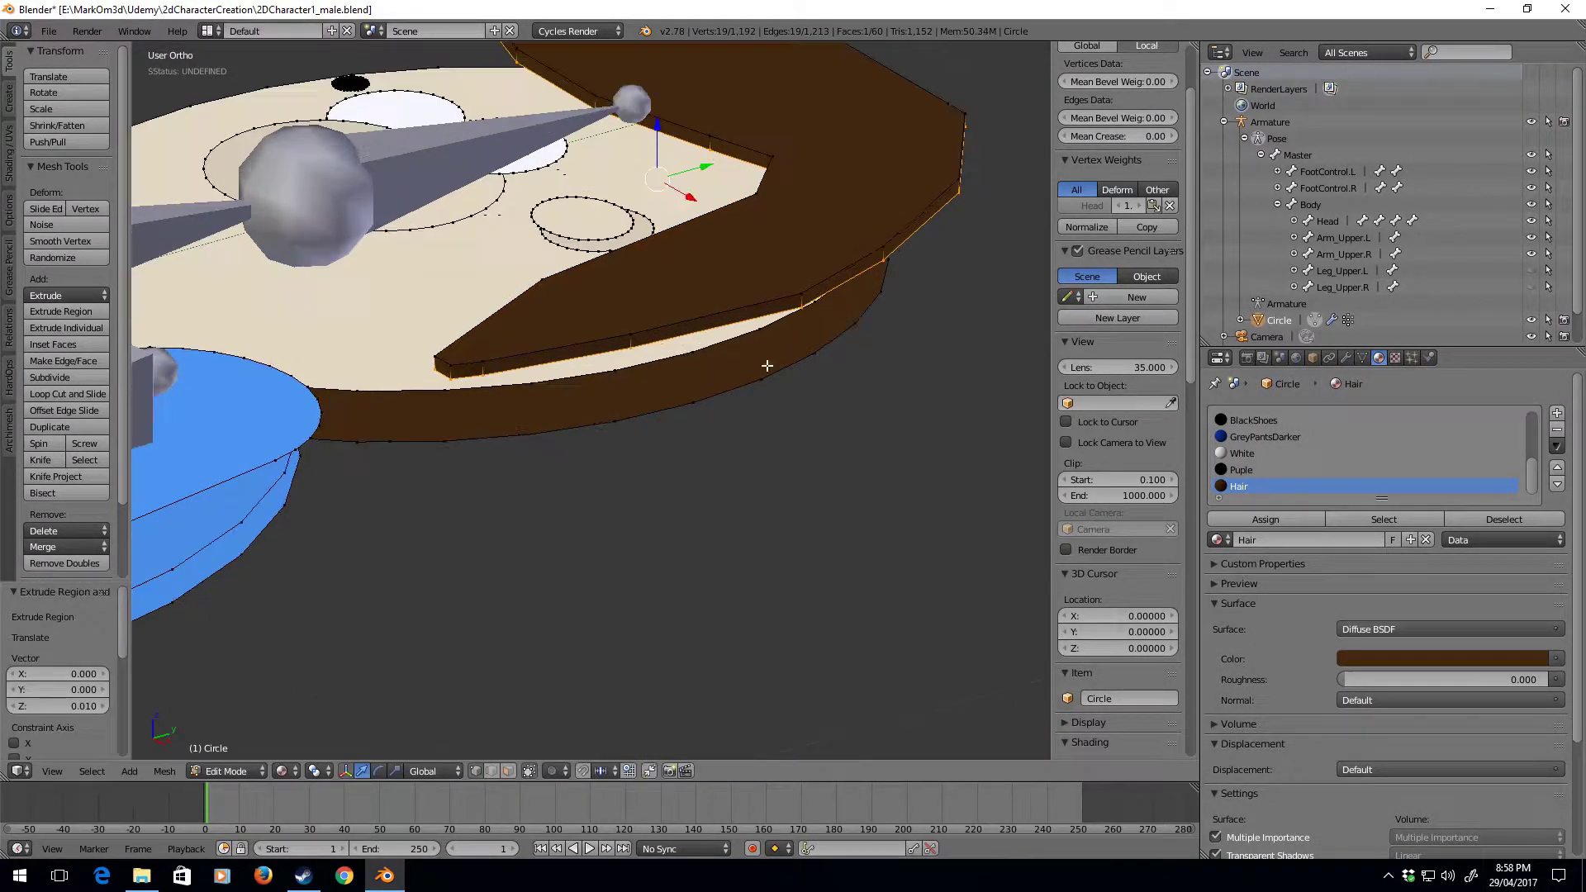
click(493, 772)
alt+right_click(629, 334)
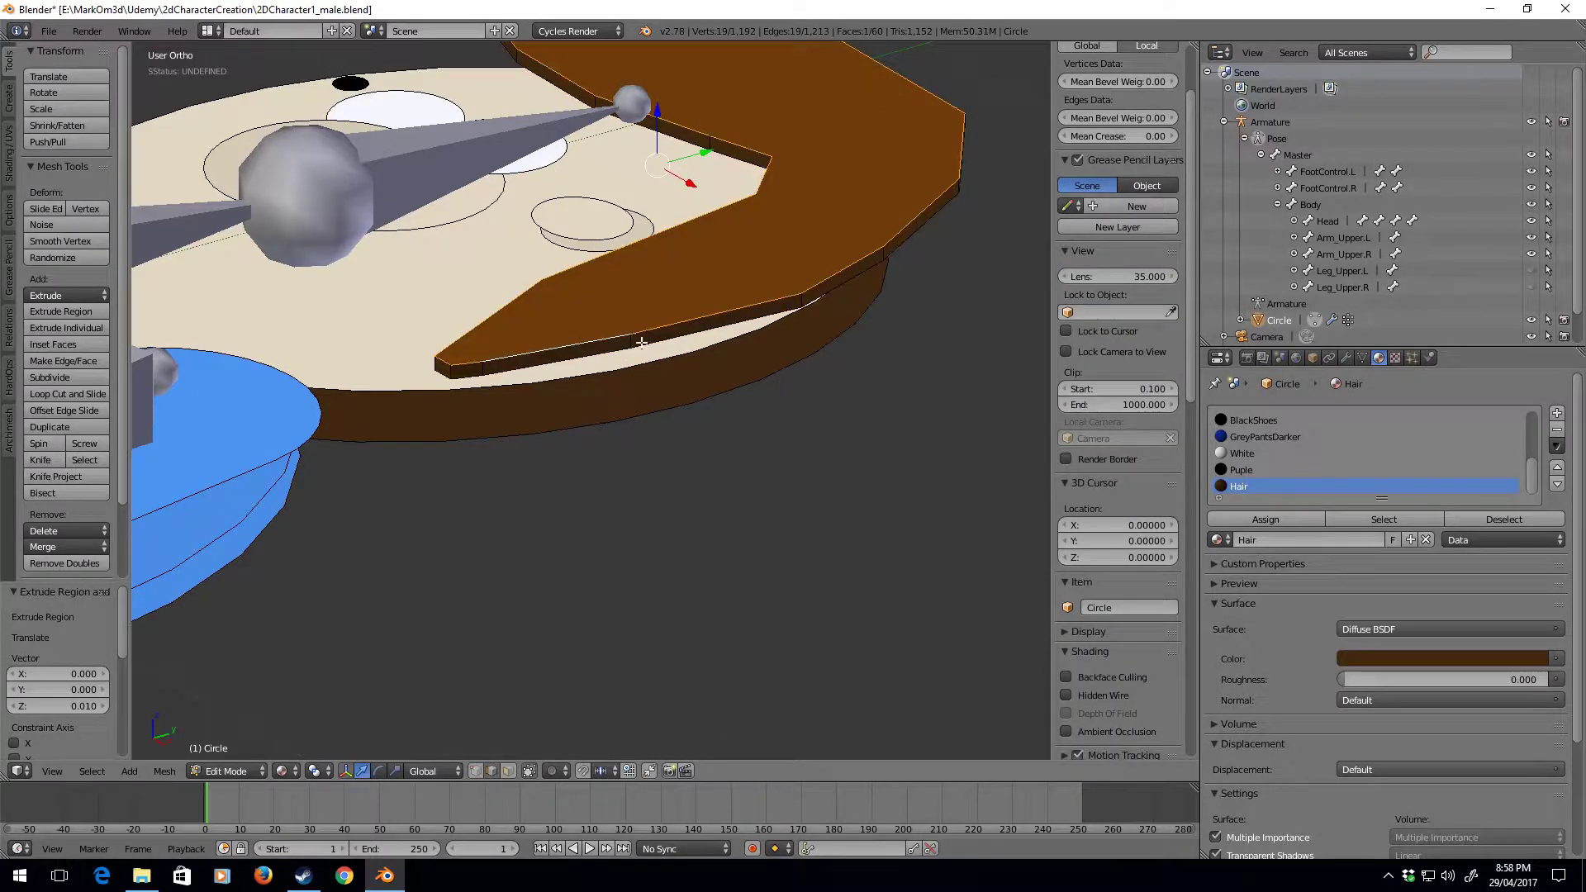
right_click(640, 343)
right_click(647, 327)
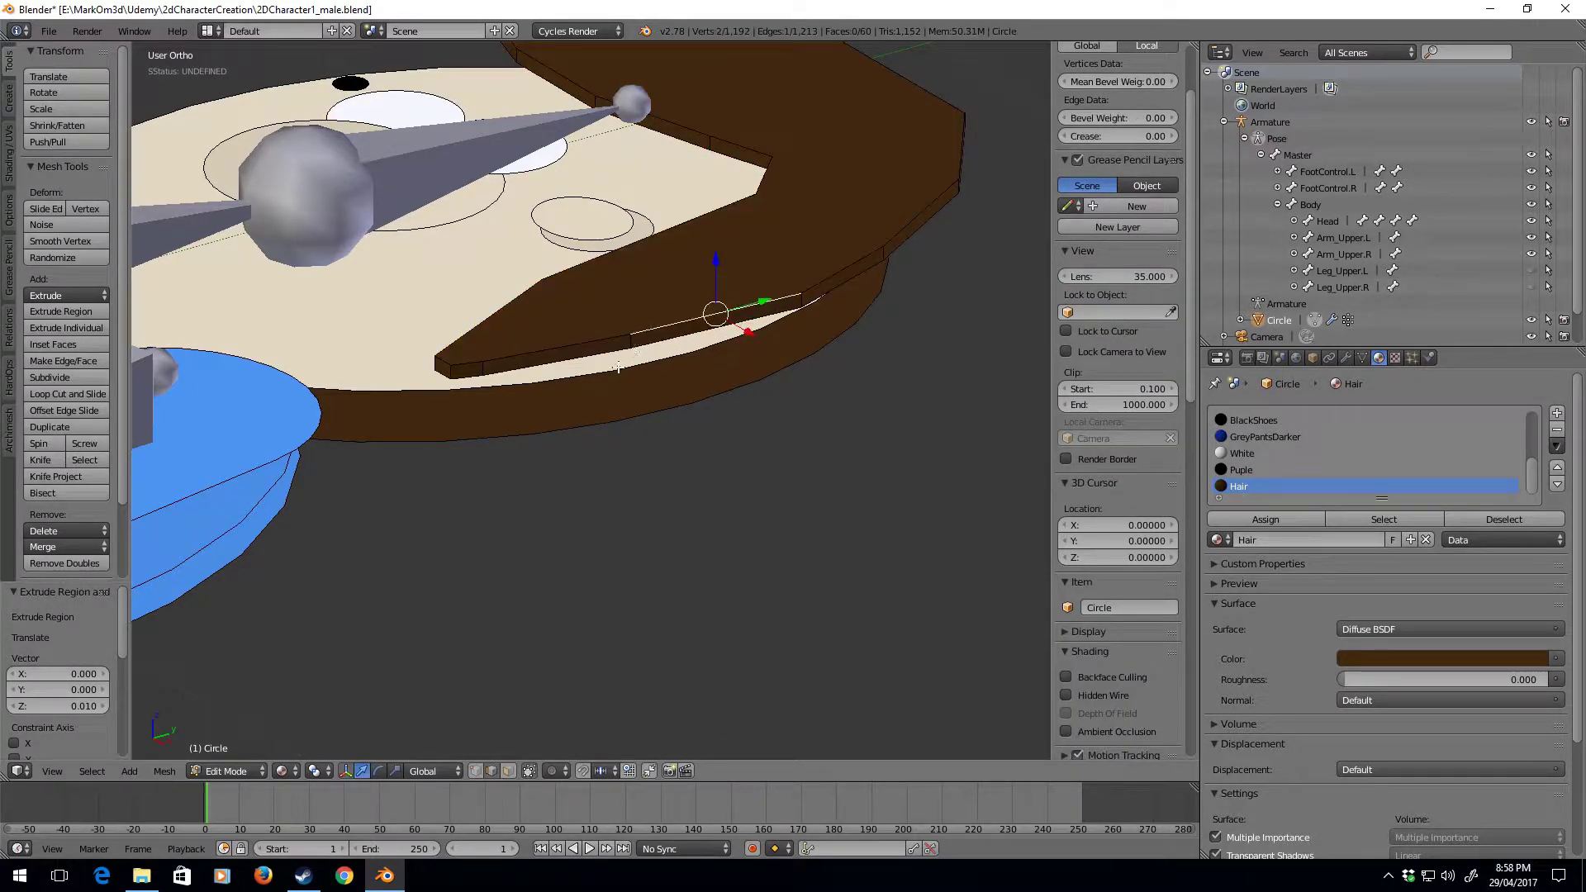
key(ctrl+l)
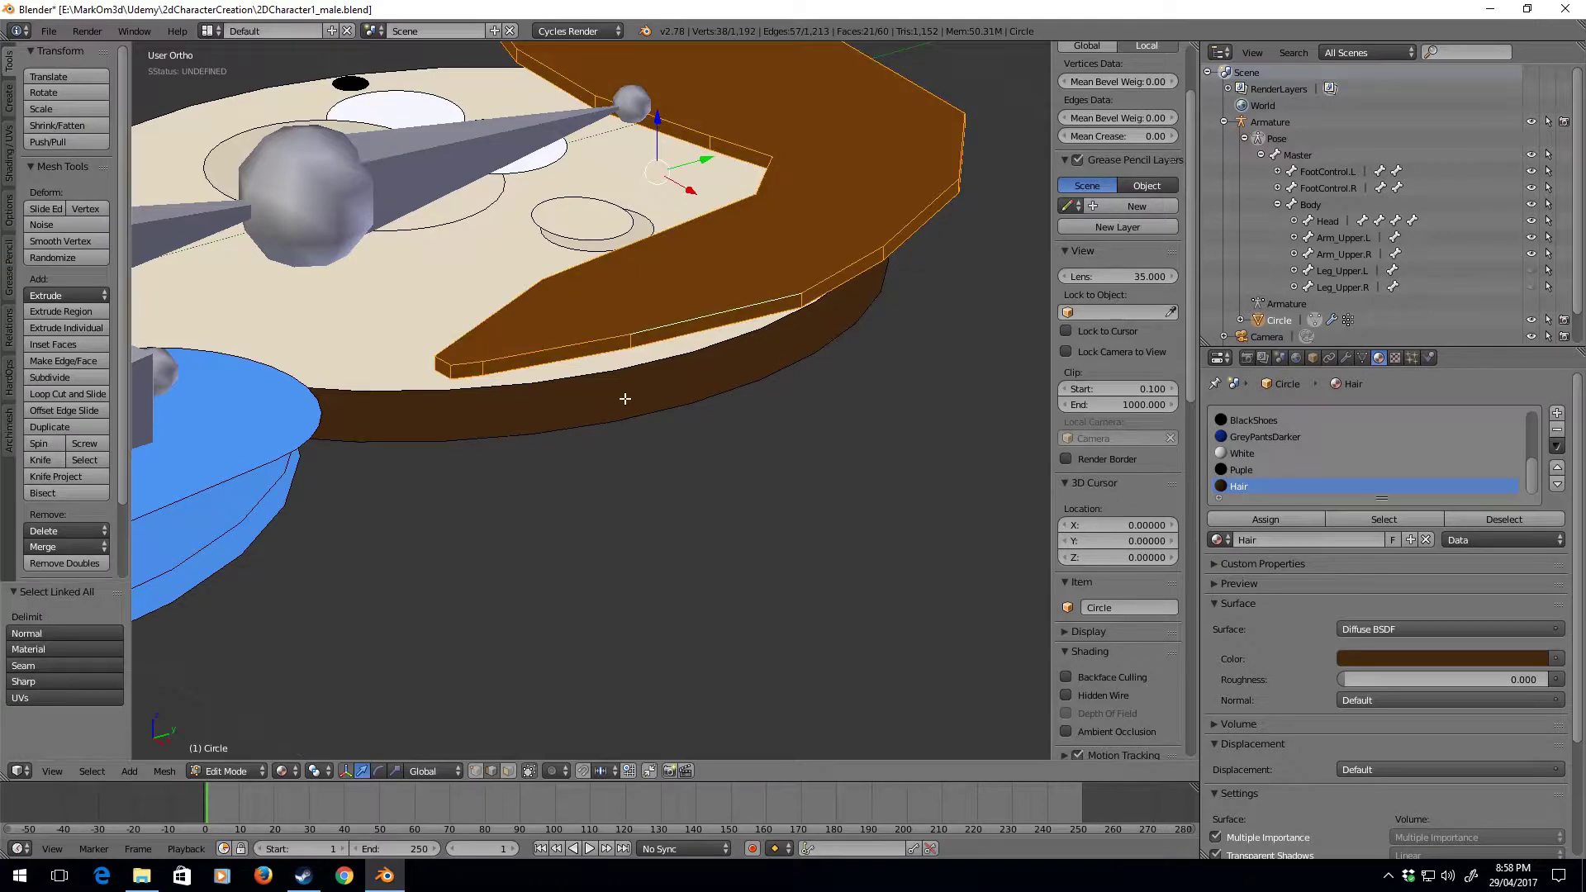
ctrl+alt+right_click(671, 321)
middle_drag(733, 396, 848, 566)
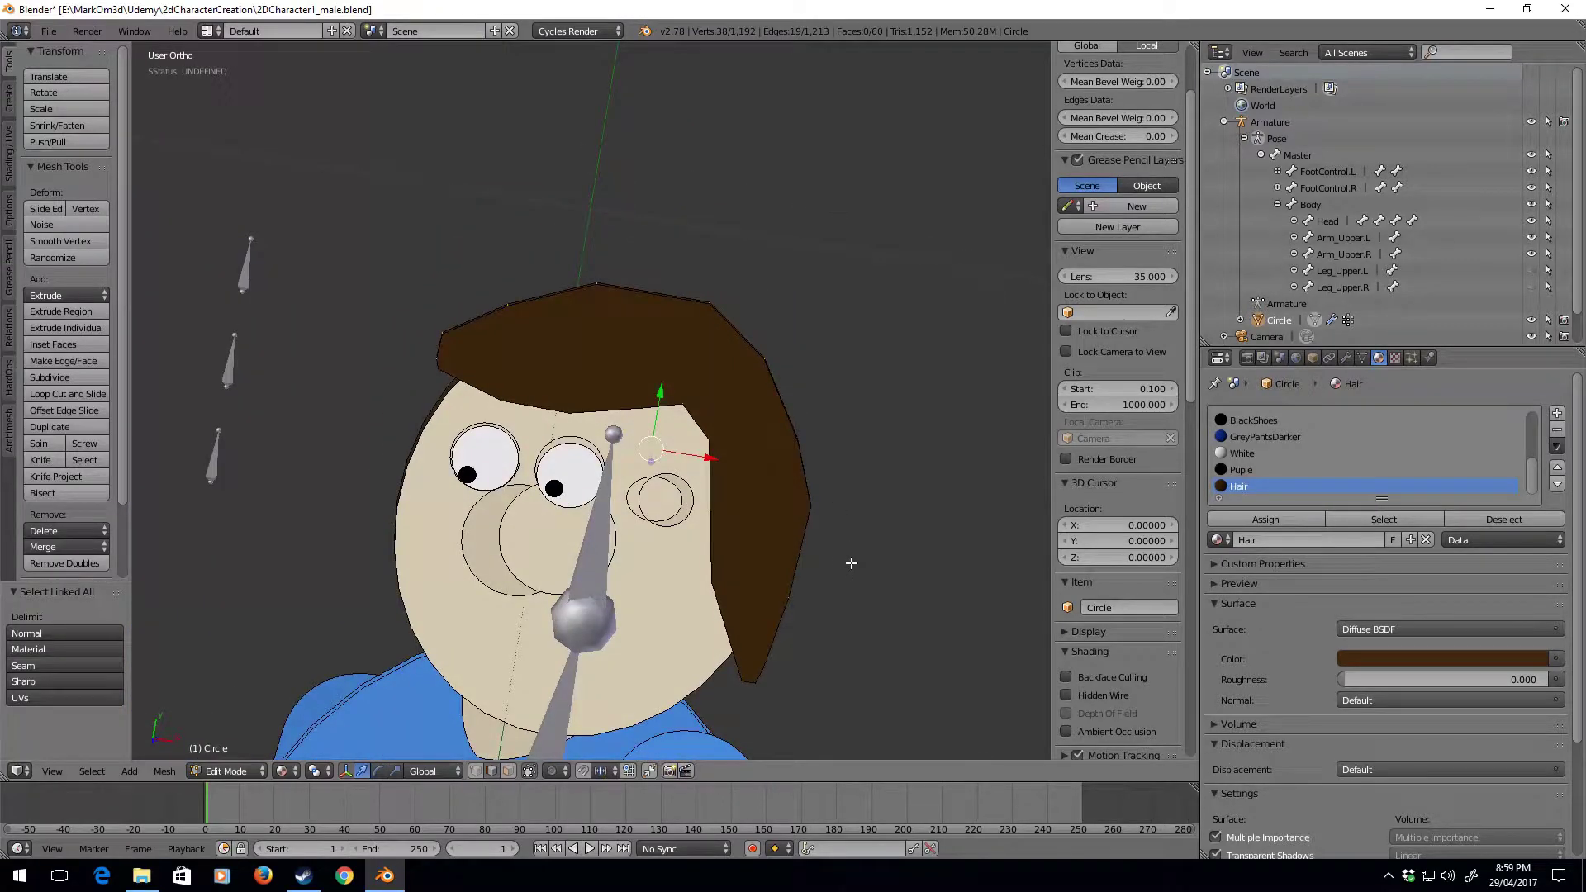
key(ctrl+b)
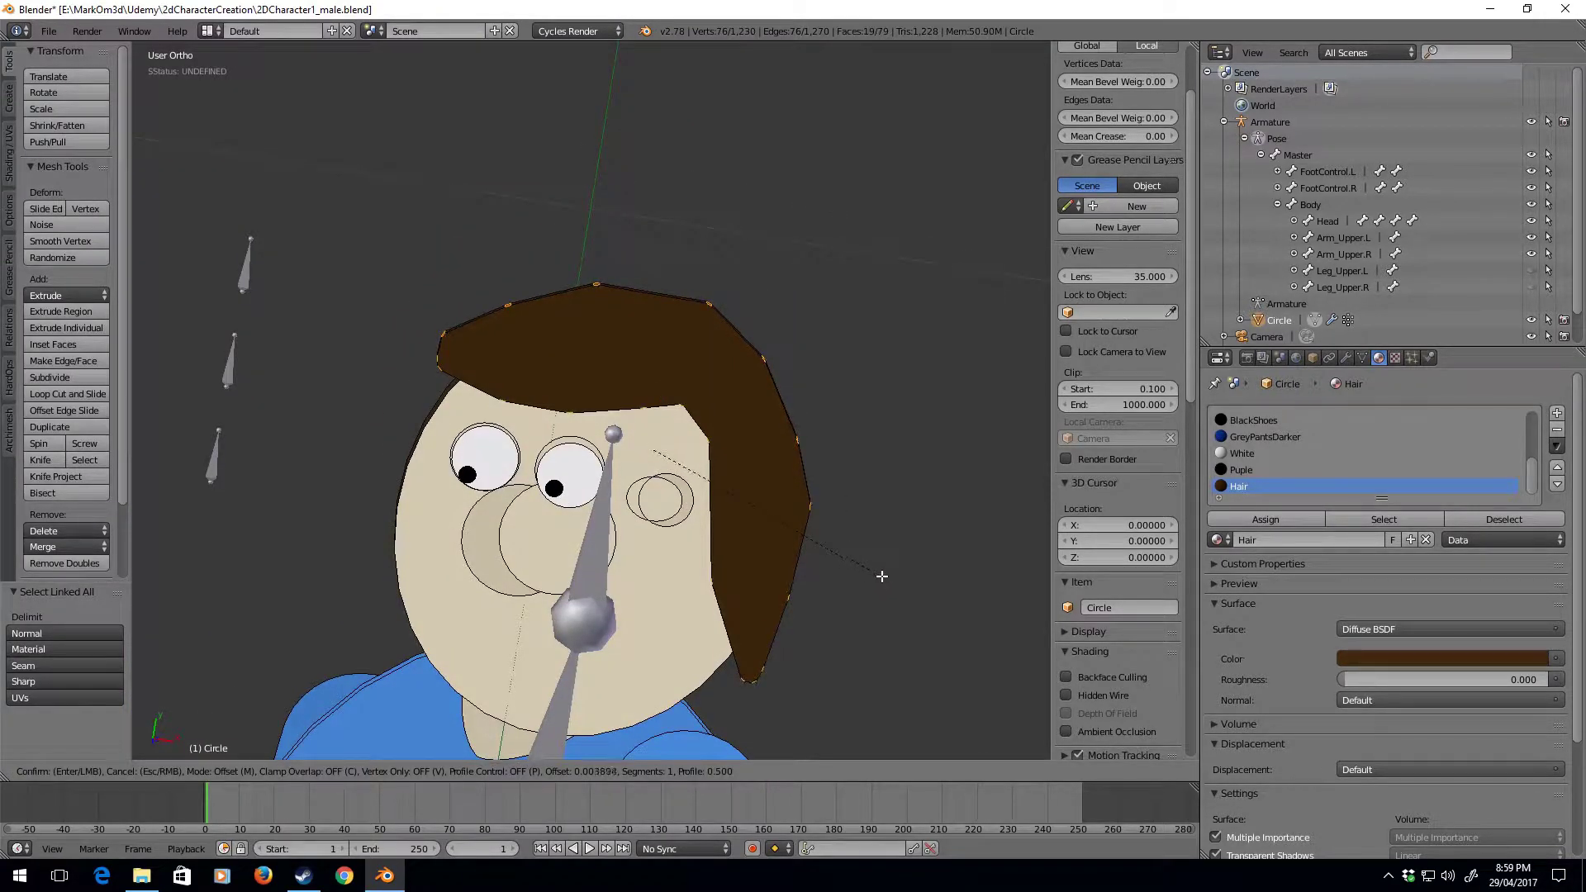
key(Escape)
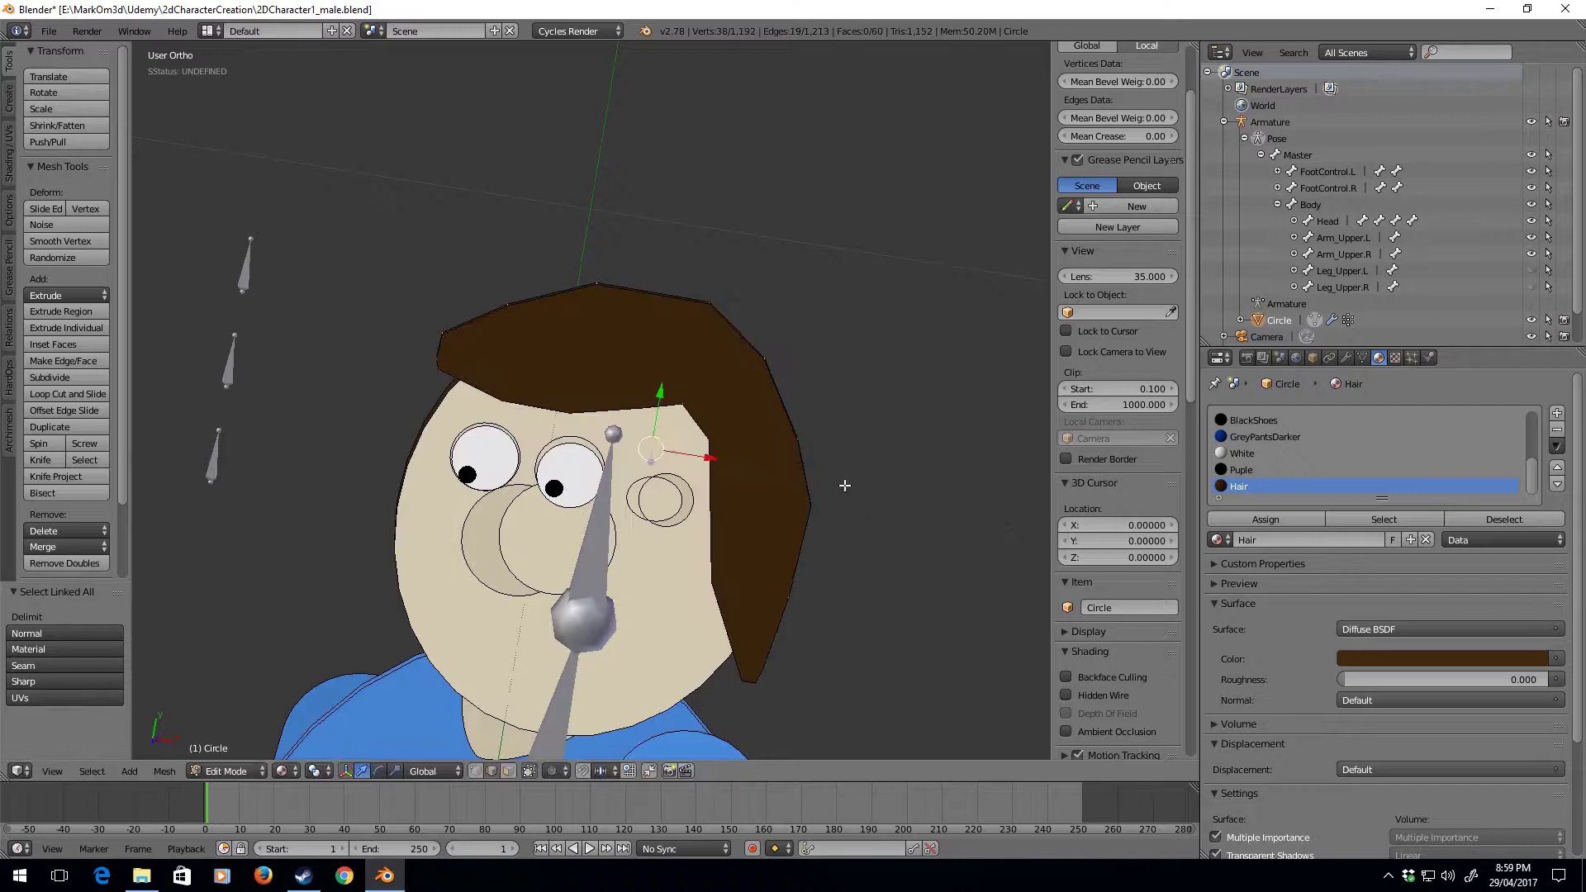
Delete the edge loop at the tip of the pointed hair strand
middle_drag(747, 541, 702, 405)
scroll(592, 418, up, 4)
shift+middle_drag(481, 317, 601, 460)
shift+middle_drag(917, 509, 747, 588)
scroll(747, 588, up, 3)
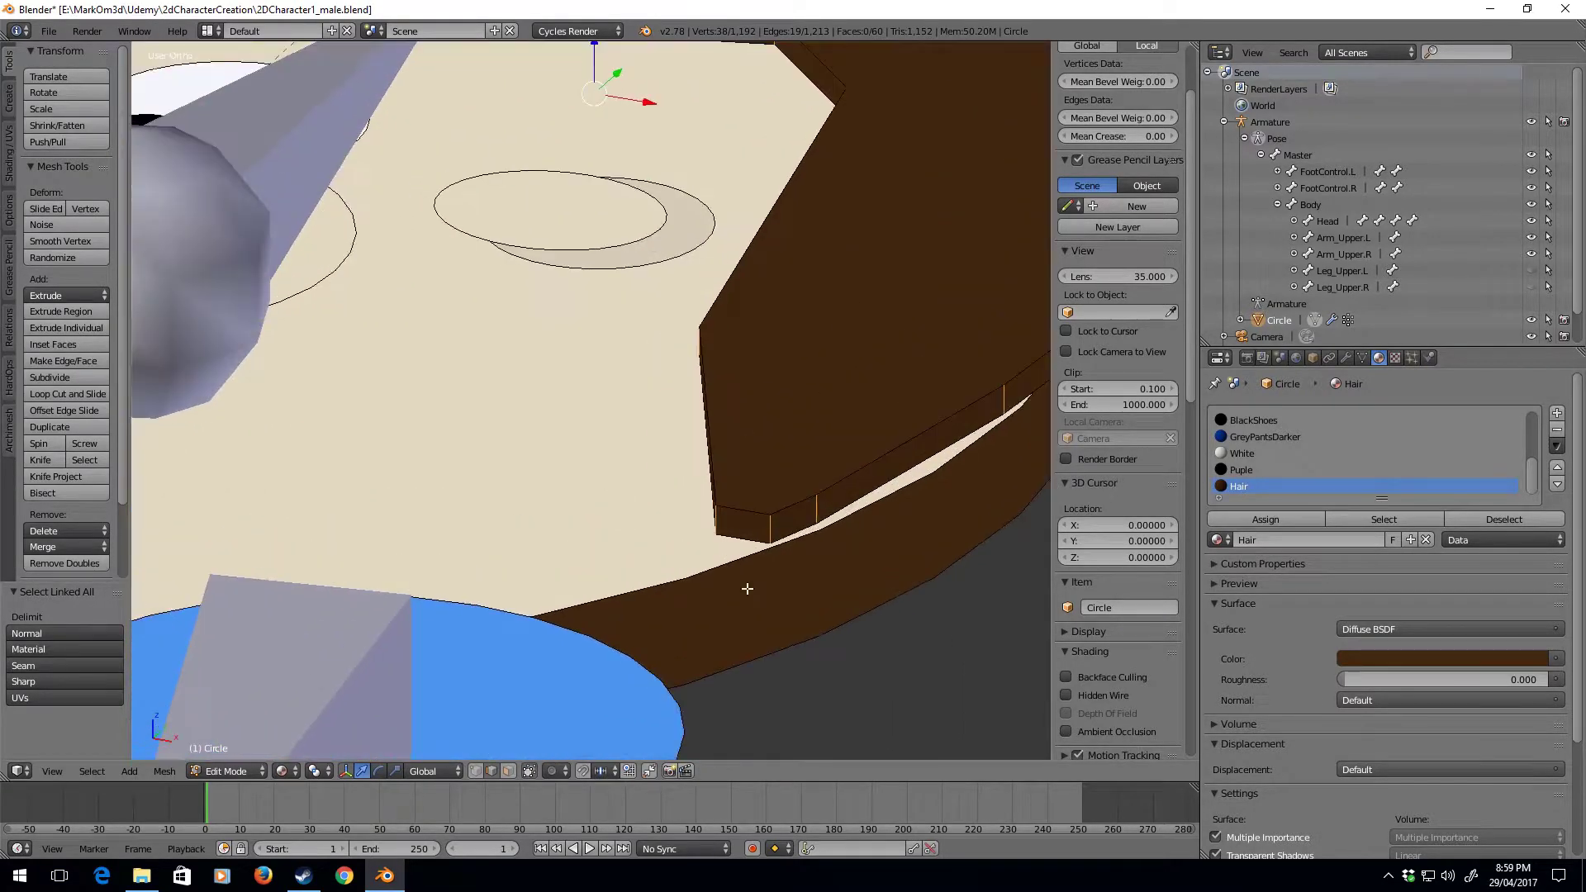
right_click(770, 531)
key(x)
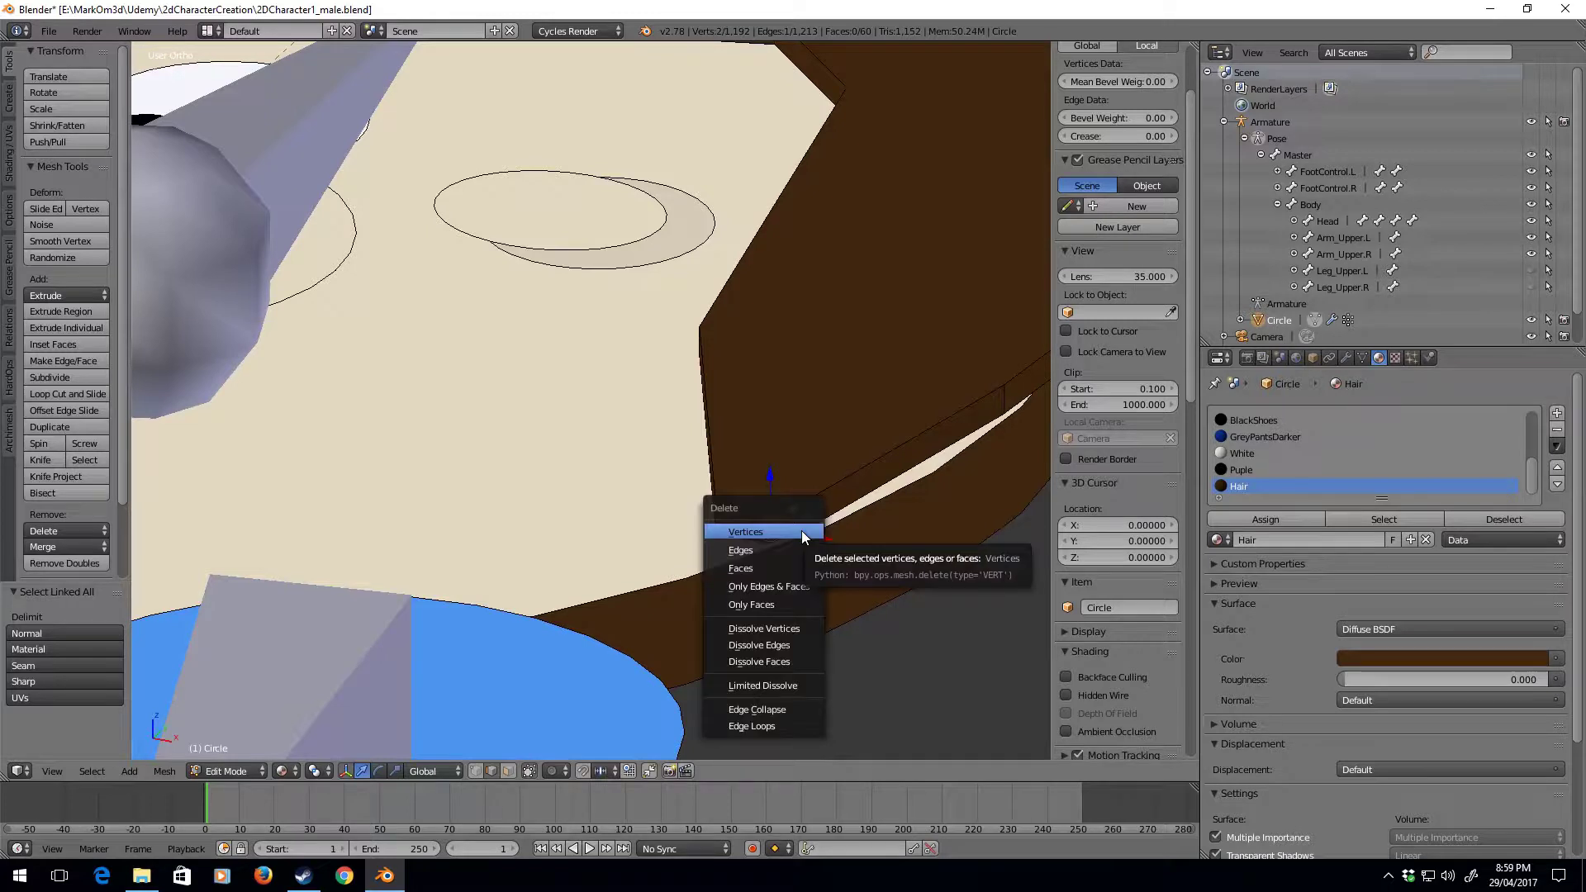
key(x)
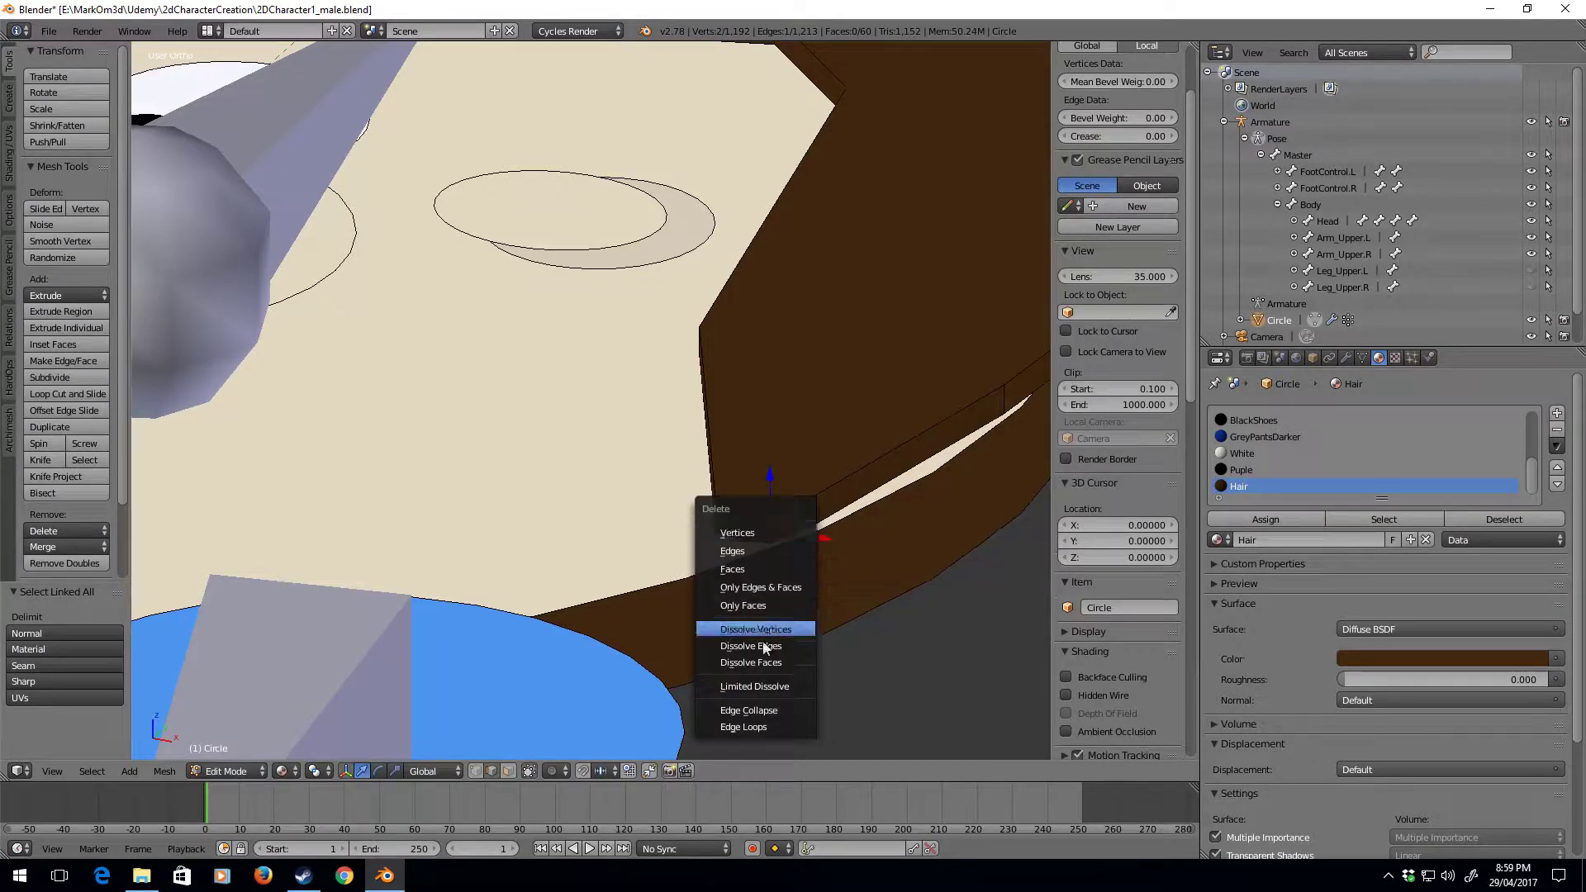
click(750, 727)
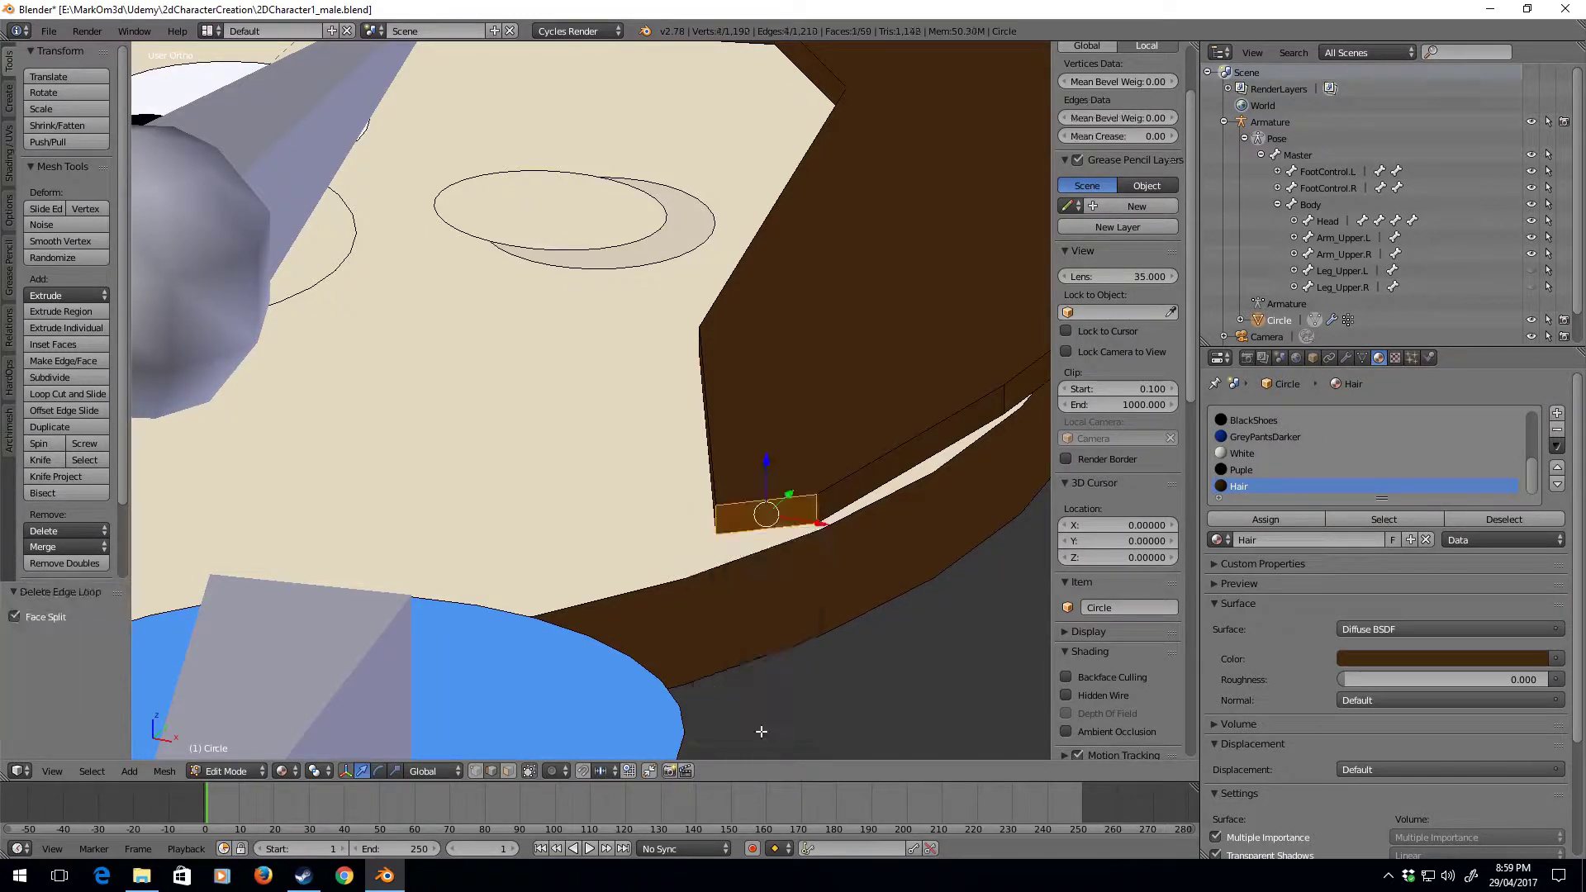
Move the hair tip's left edge to give the strand a flat bottom
middle_drag(776, 609, 665, 540)
scroll(794, 572, down, 5)
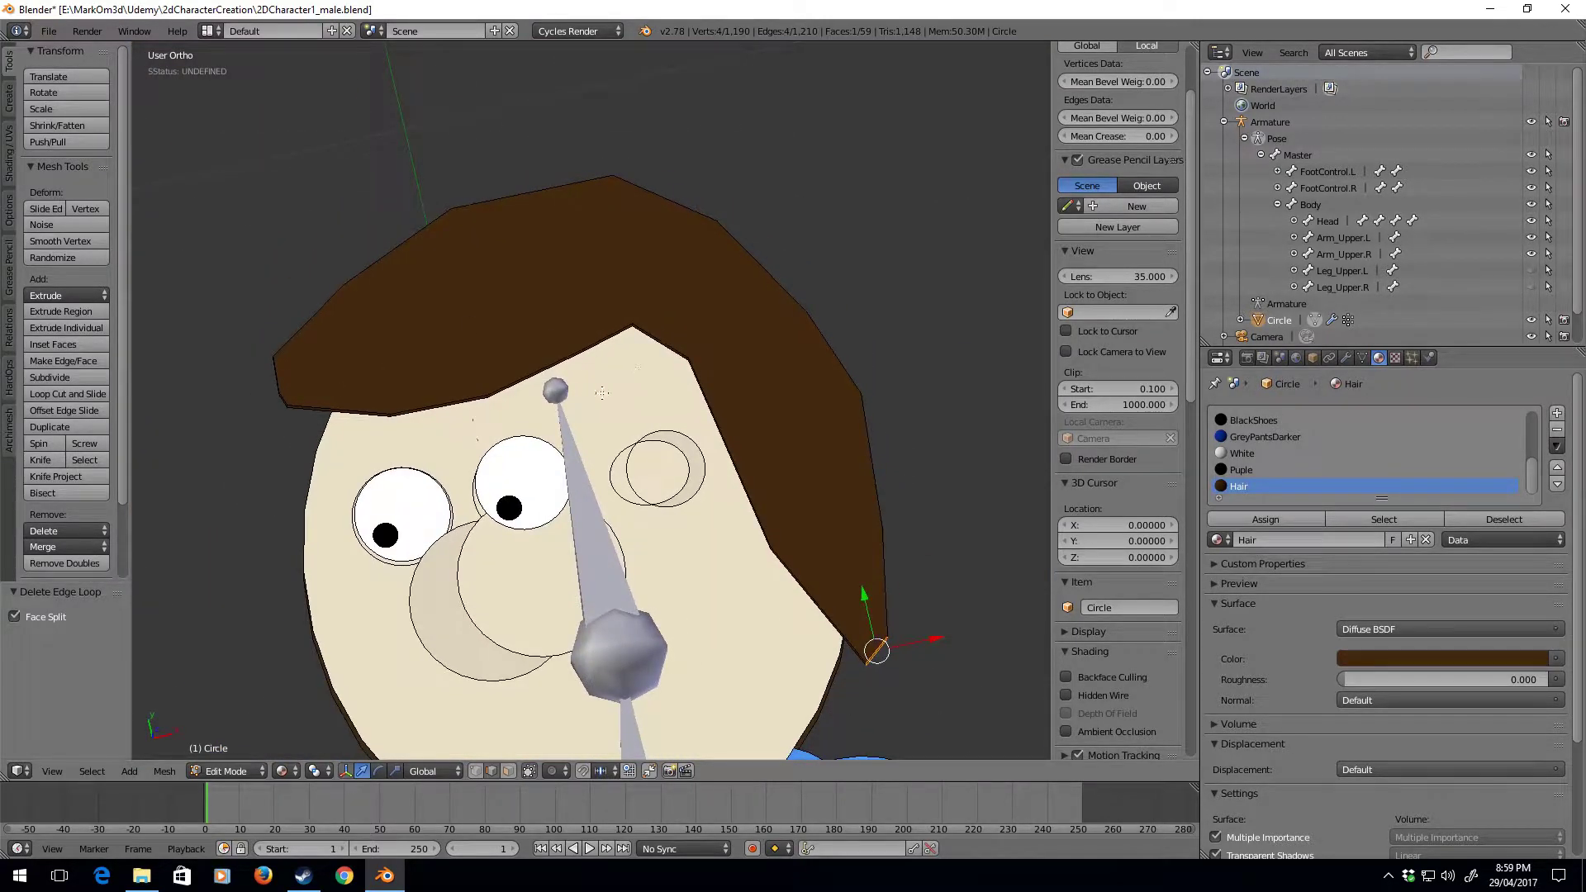
key(KP_7)
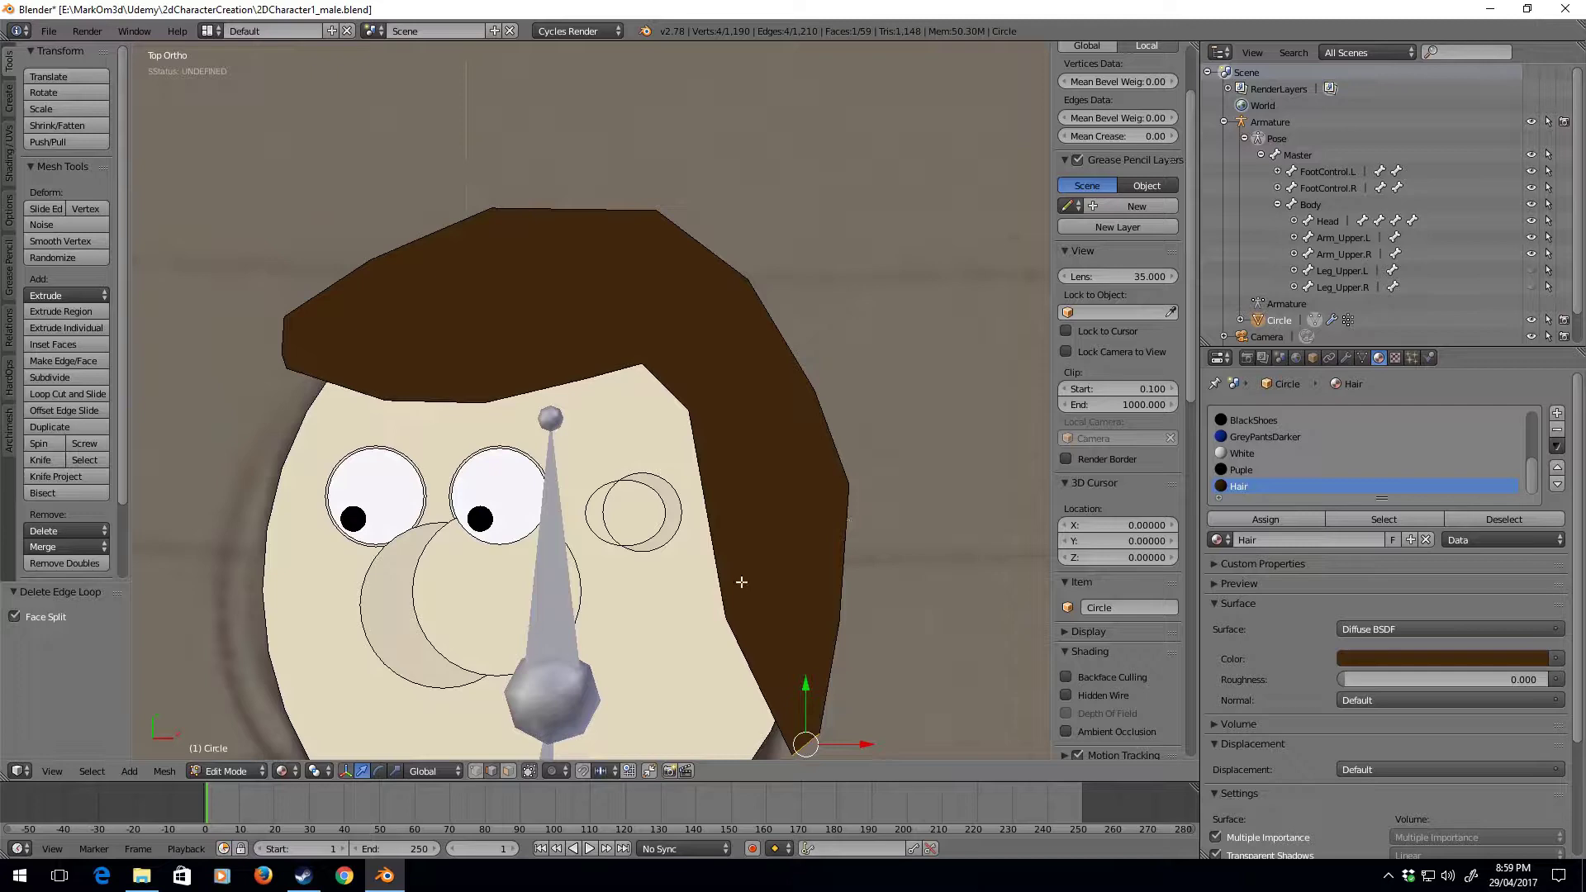
shift+middle_drag(741, 583, 676, 258)
scroll(783, 481, up, 3)
middle_drag(785, 485, 802, 389)
right_click(820, 293)
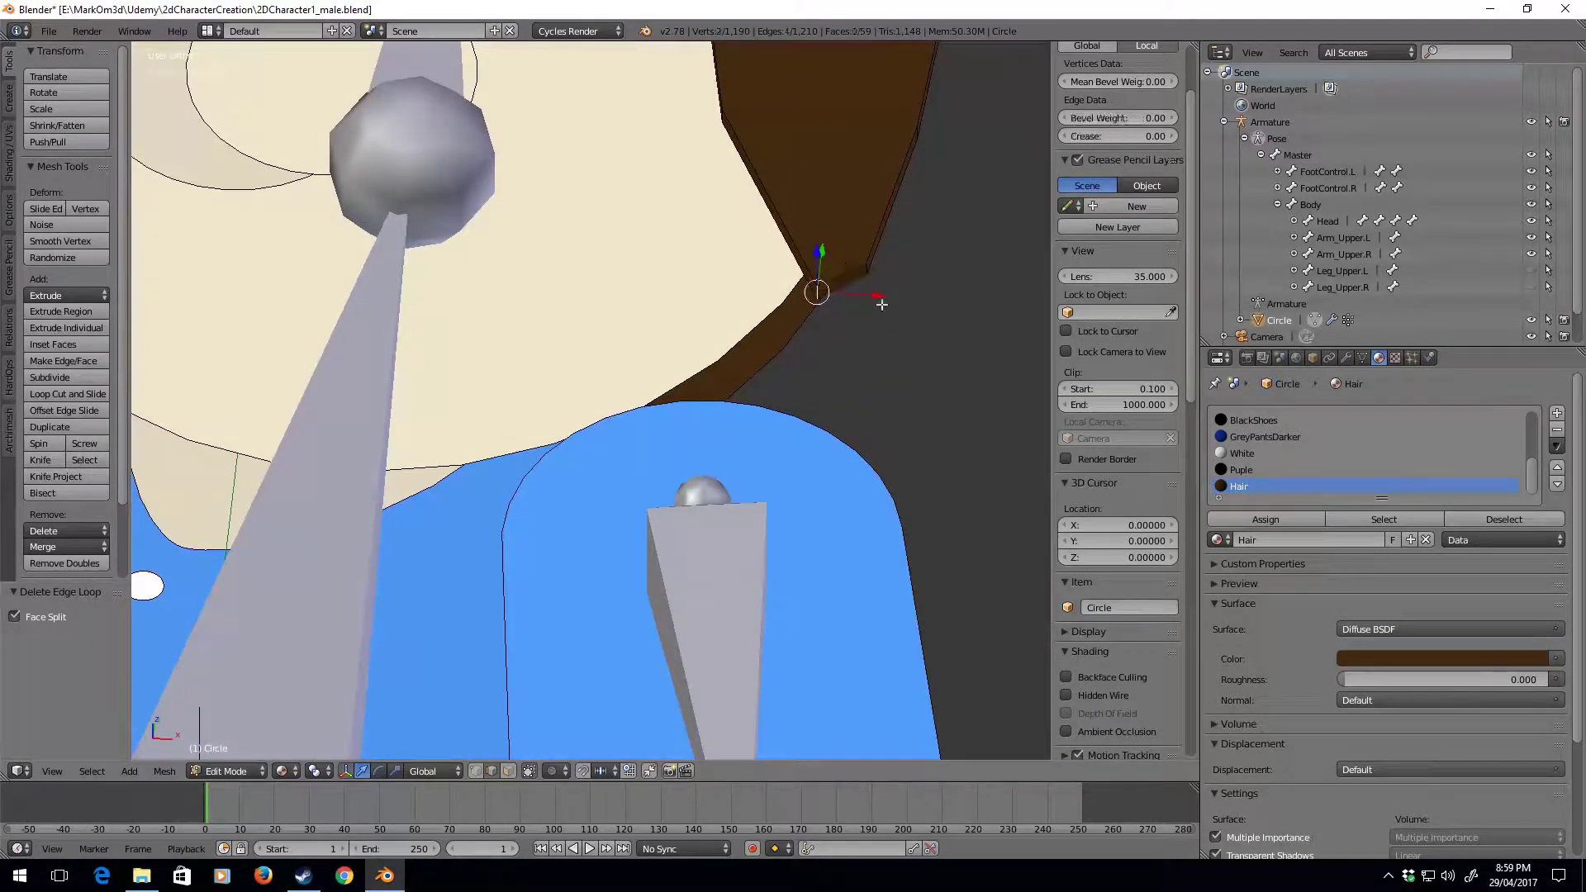
key(KP_7)
key(g)
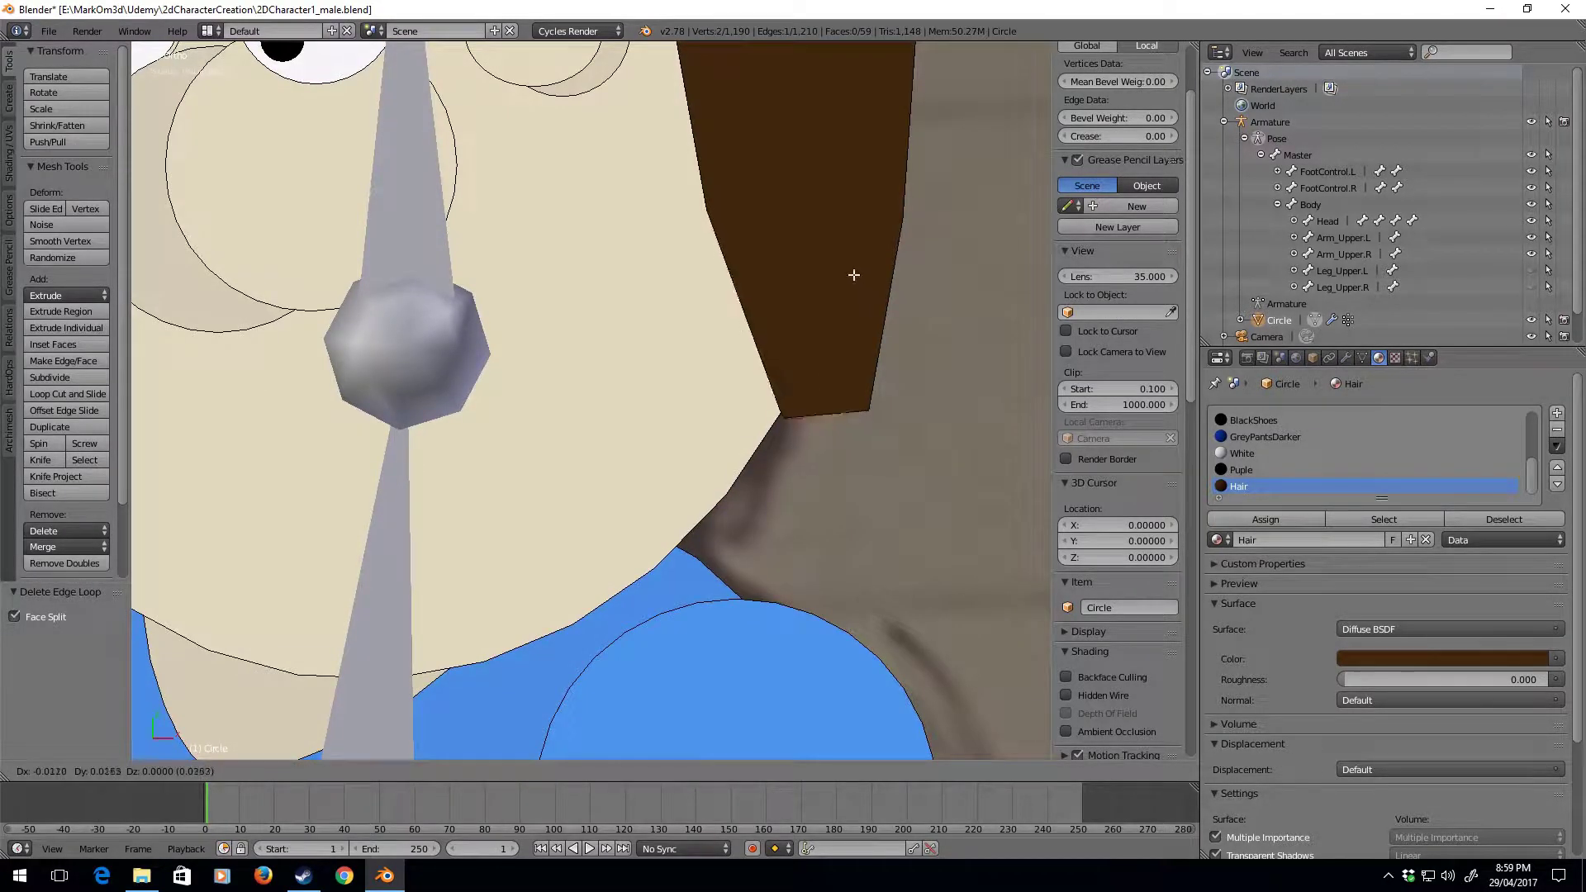
click(822, 269)
Test a two-segment bevel on the hair's rim edges, then undo it
scroll(809, 284, down, 3)
shift+middle_drag(809, 284, 848, 435)
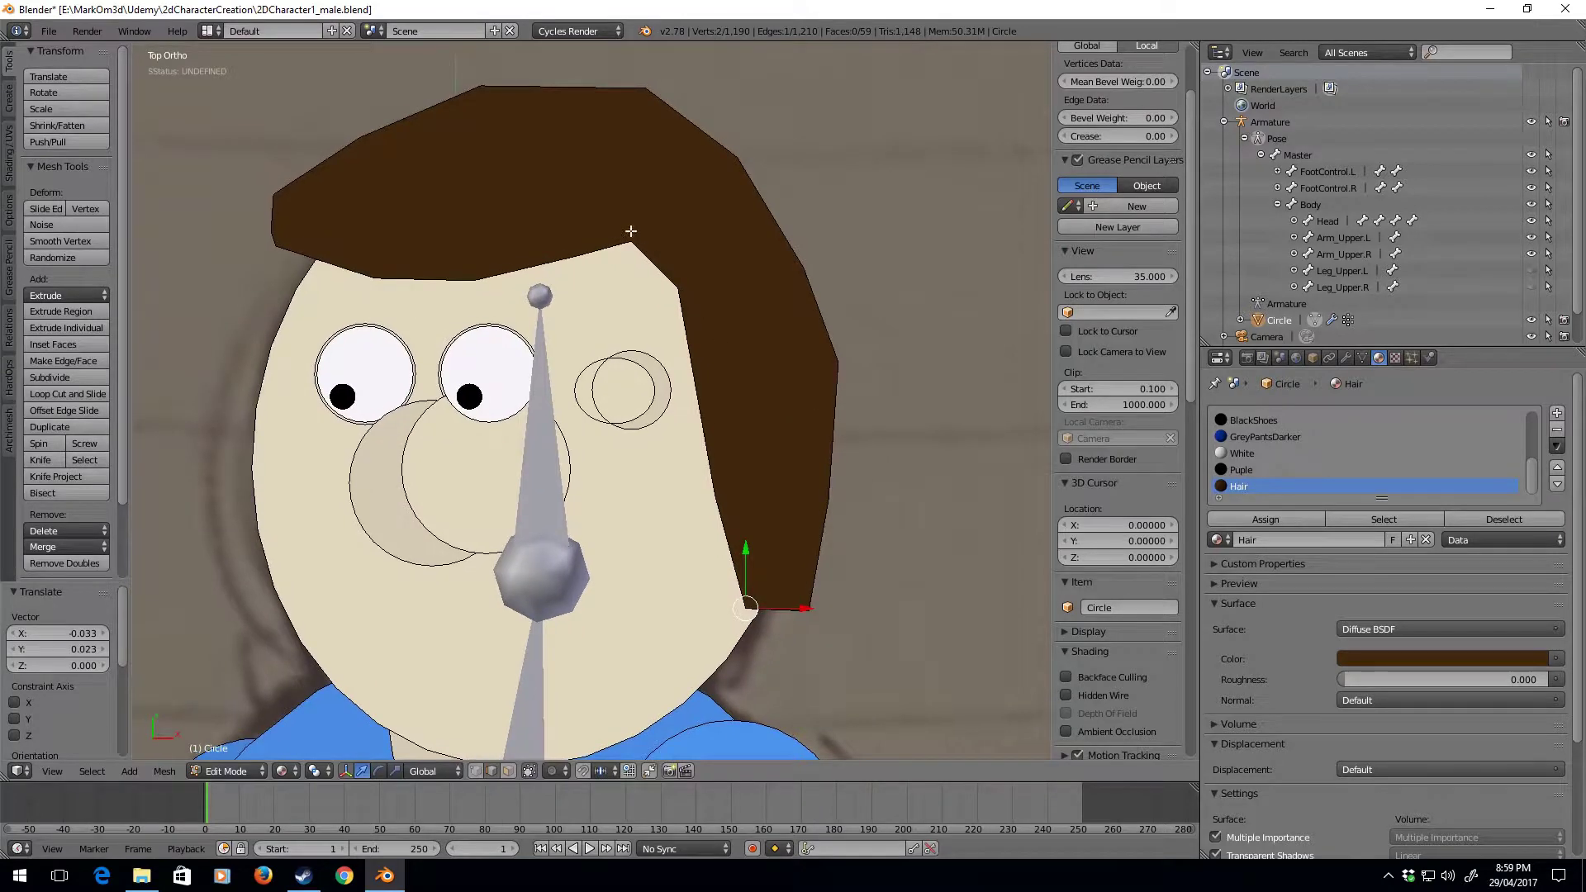
mouse_move(628, 347)
middle_down()
mouse_move(641, 463)
mouse_move(685, 396)
mouse_move(658, 339)
middle_up()
key(ctrl+l)
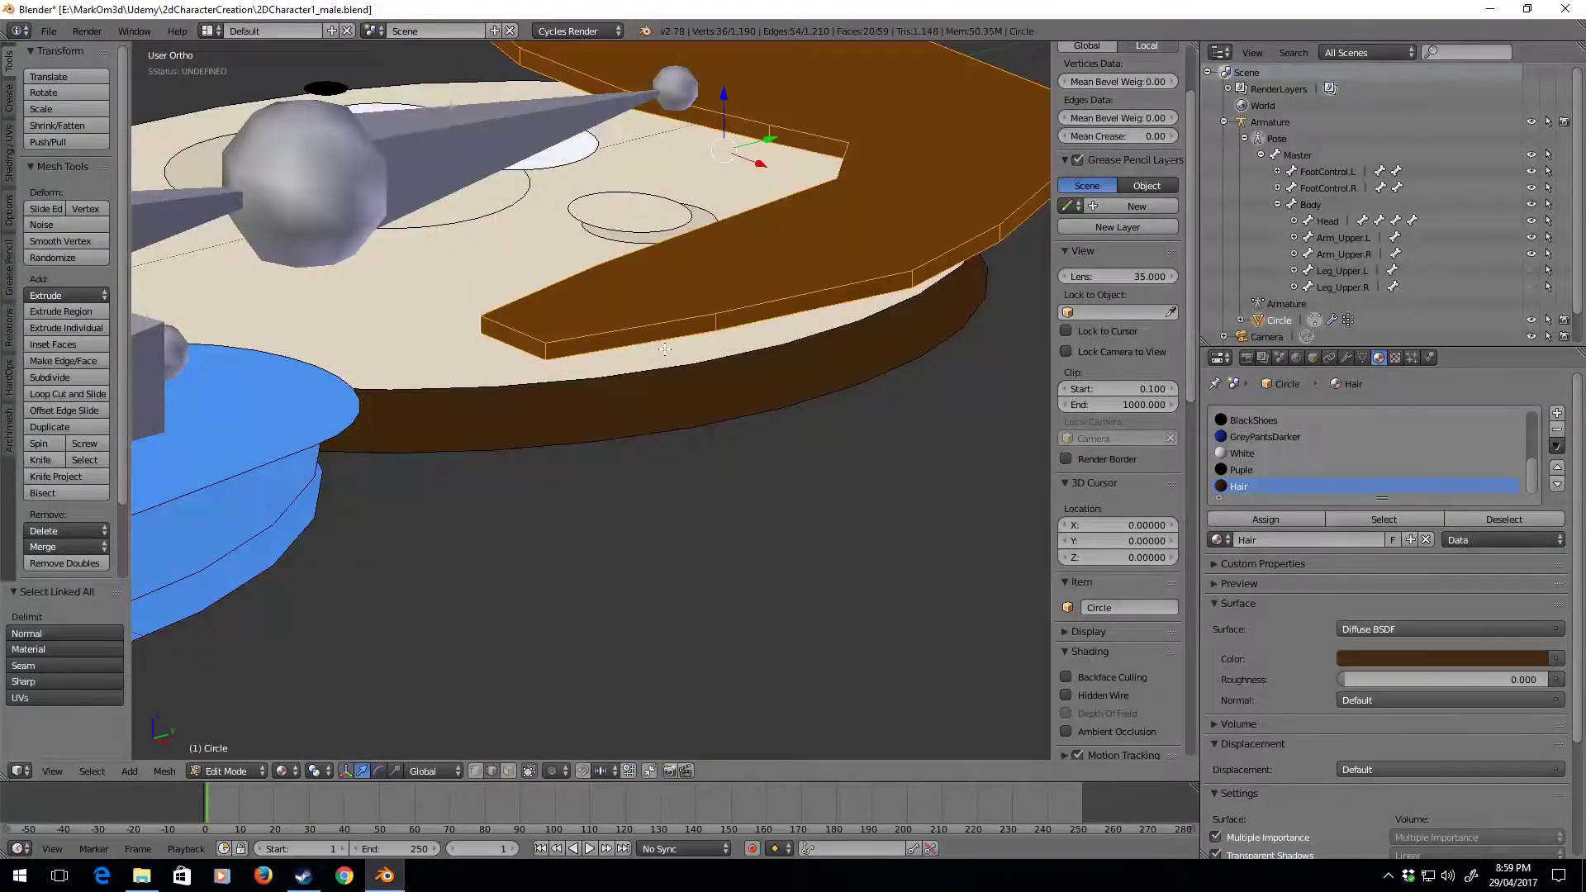
ctrl+alt+click(678, 324)
key(KP_7)
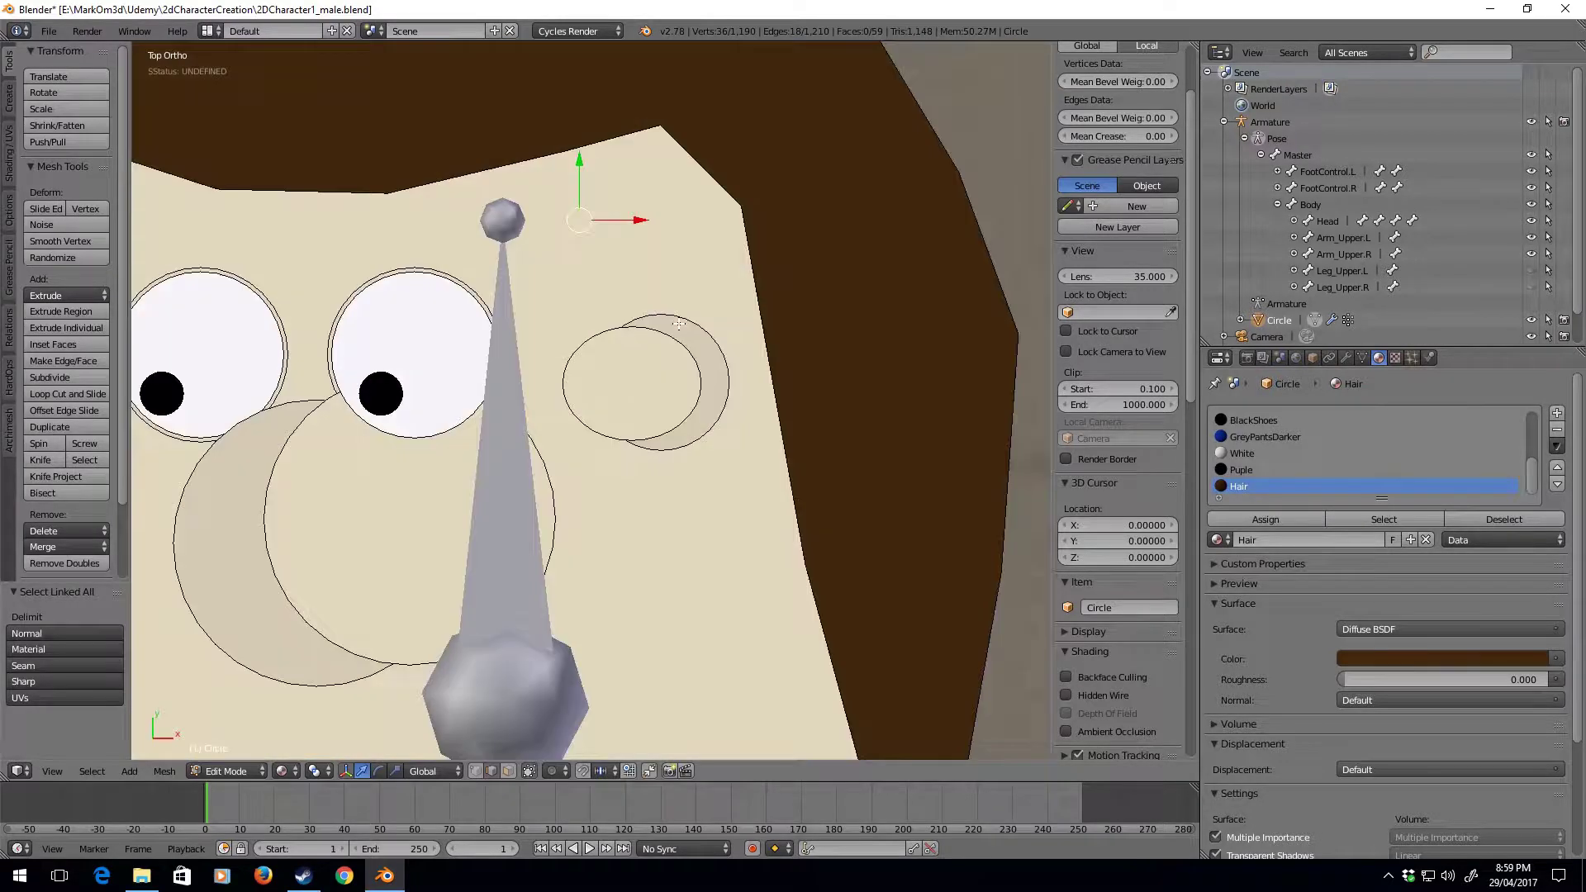
scroll(679, 324, down, 5)
key(ctrl+b)
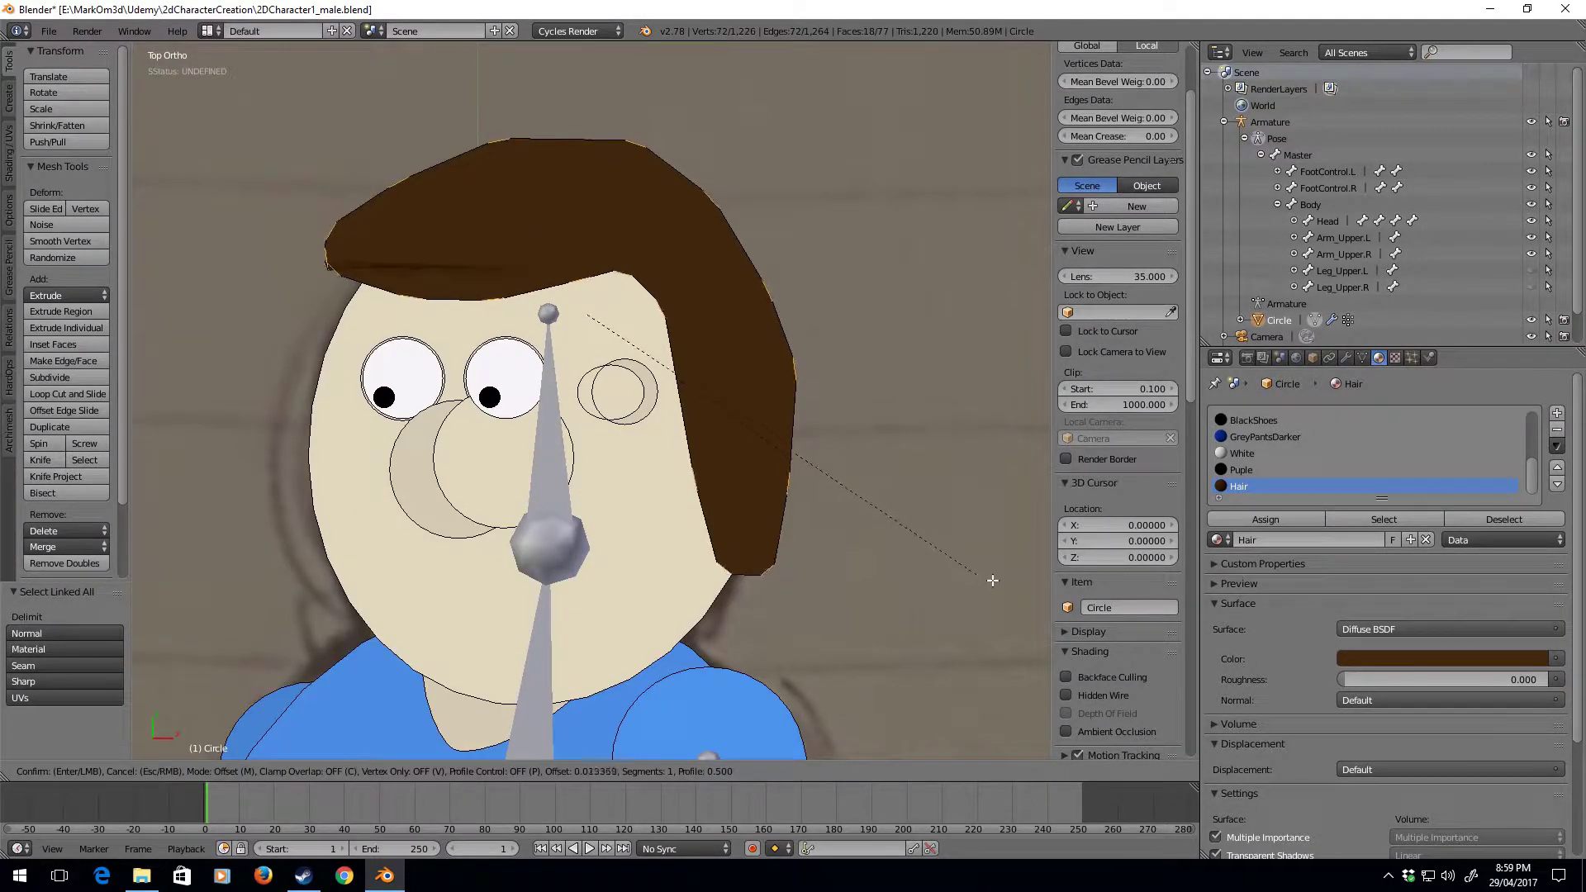
scroll(154, 621, up, 1)
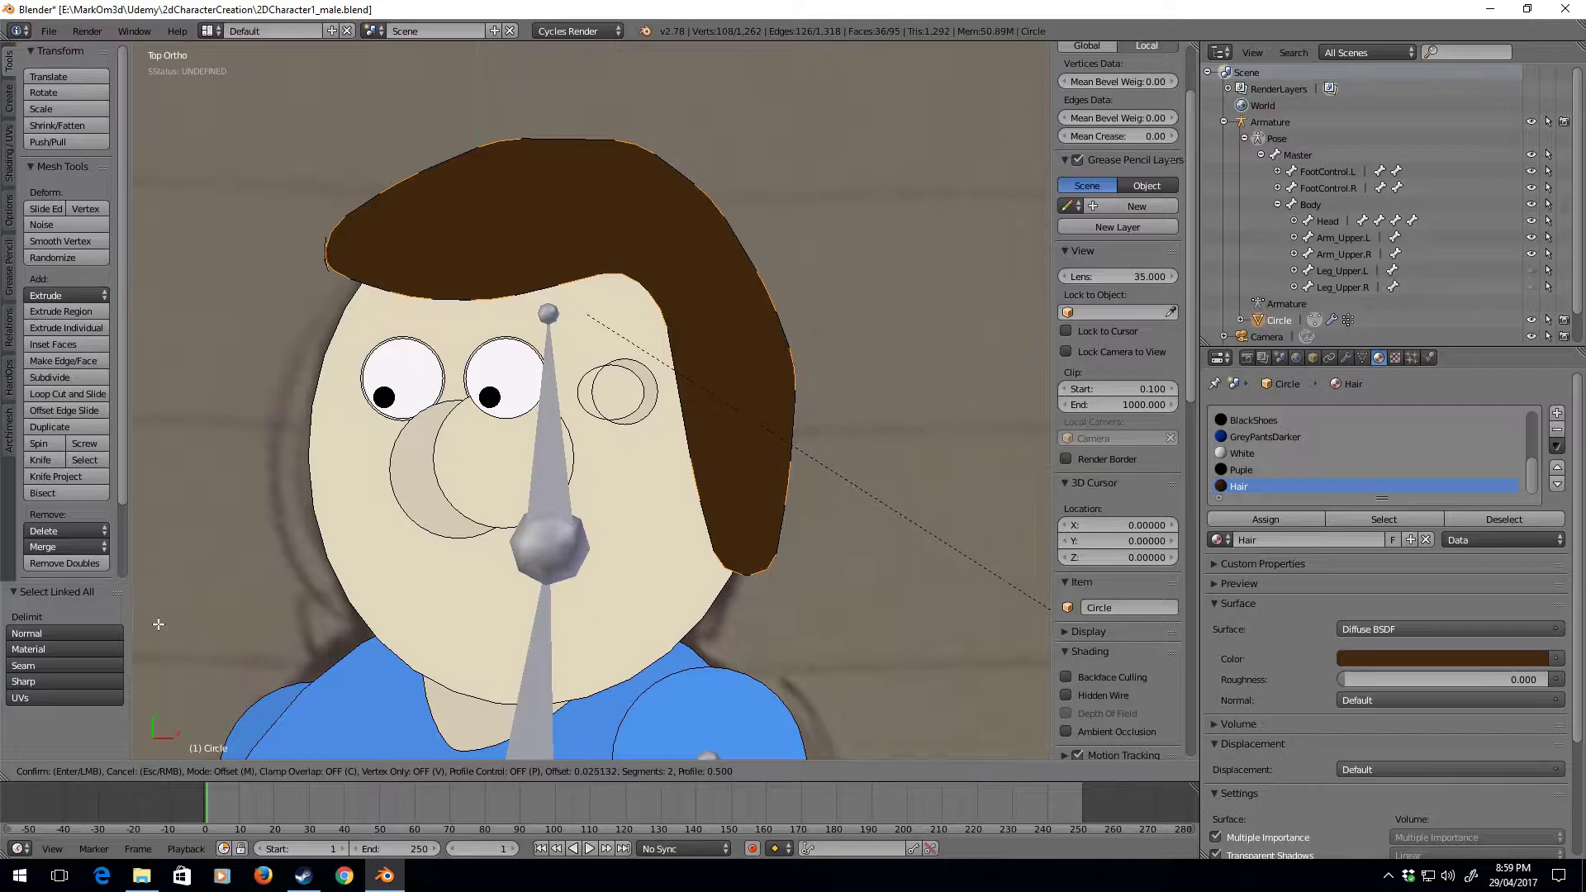
click(154, 621)
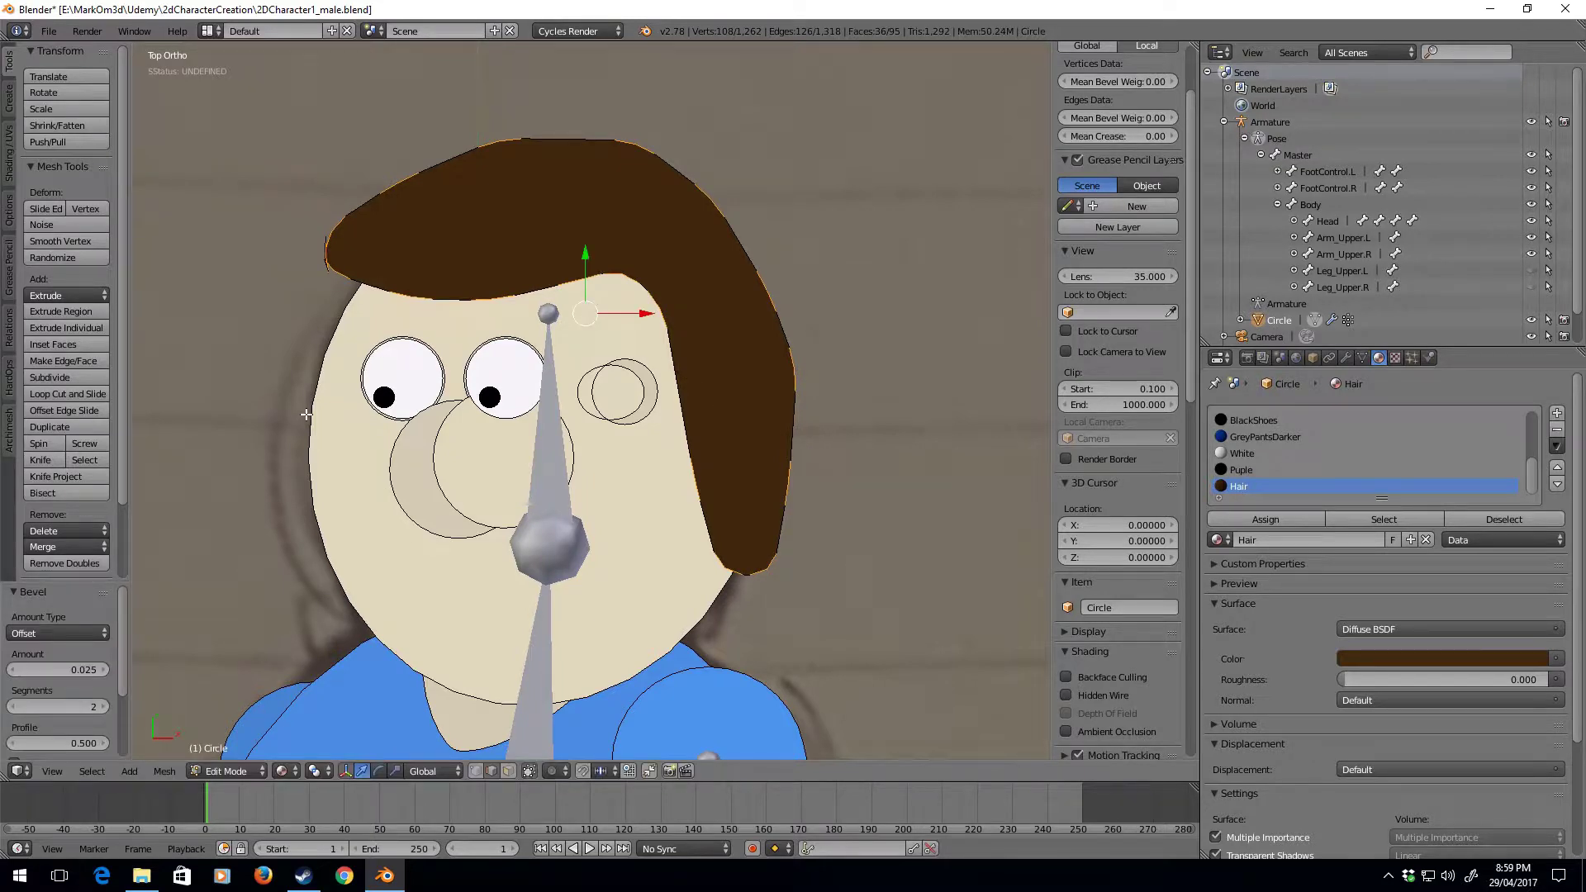
key(ctrl+z)
shift+middle_drag(310, 314, 385, 407)
Delete the extra edge loop at the hair's left corner and reposition the hair-tip edge
scroll(198, 496, up, 3)
middle_drag(184, 500, 268, 426)
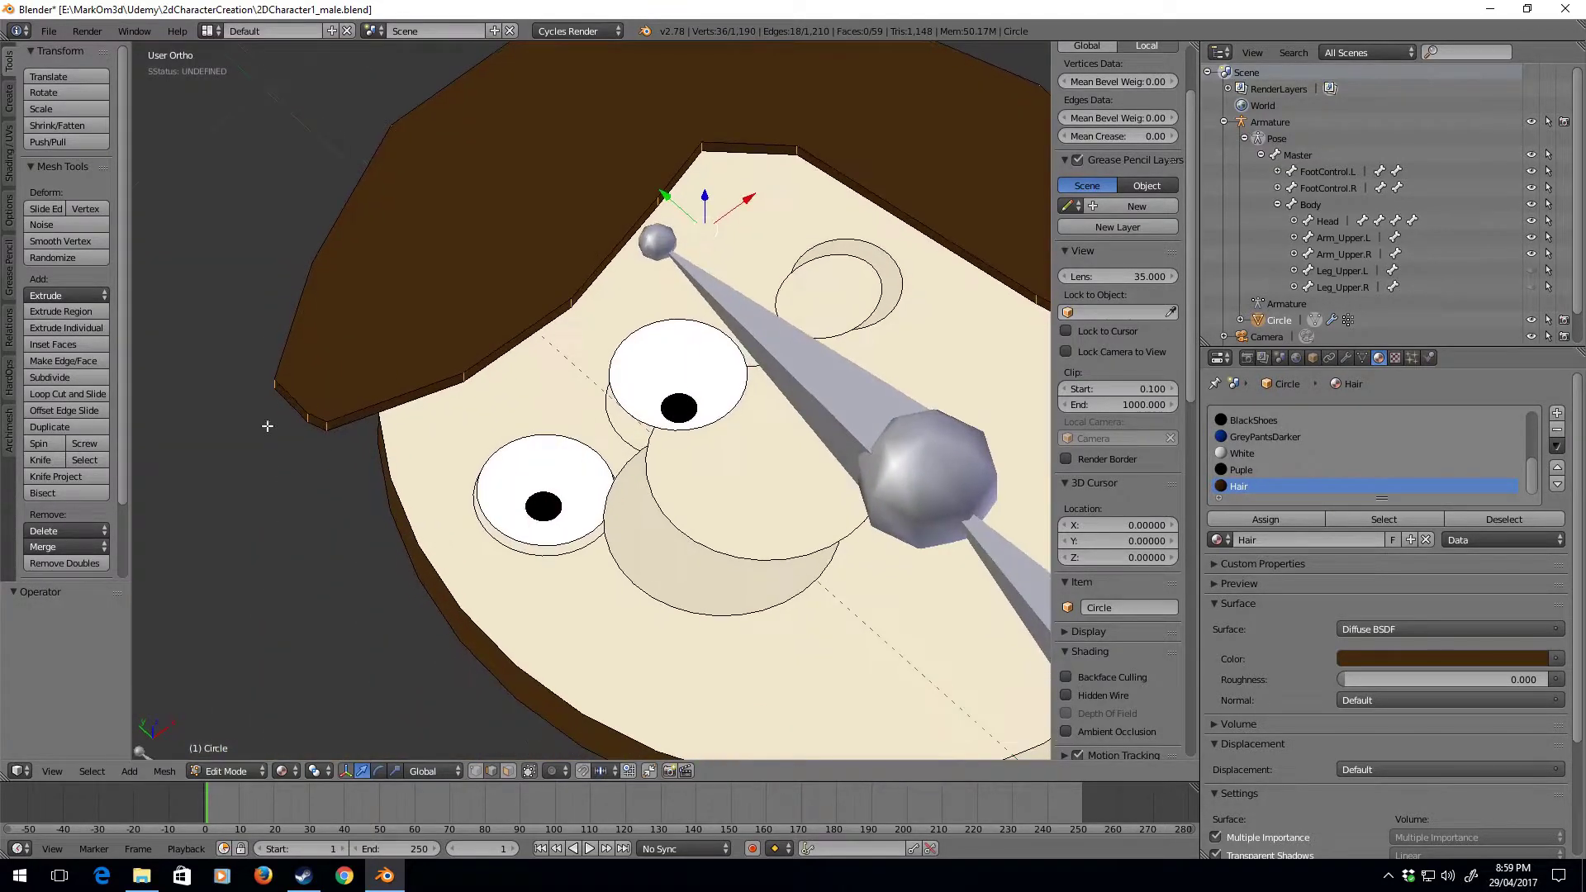
right_click(308, 418)
key(x)
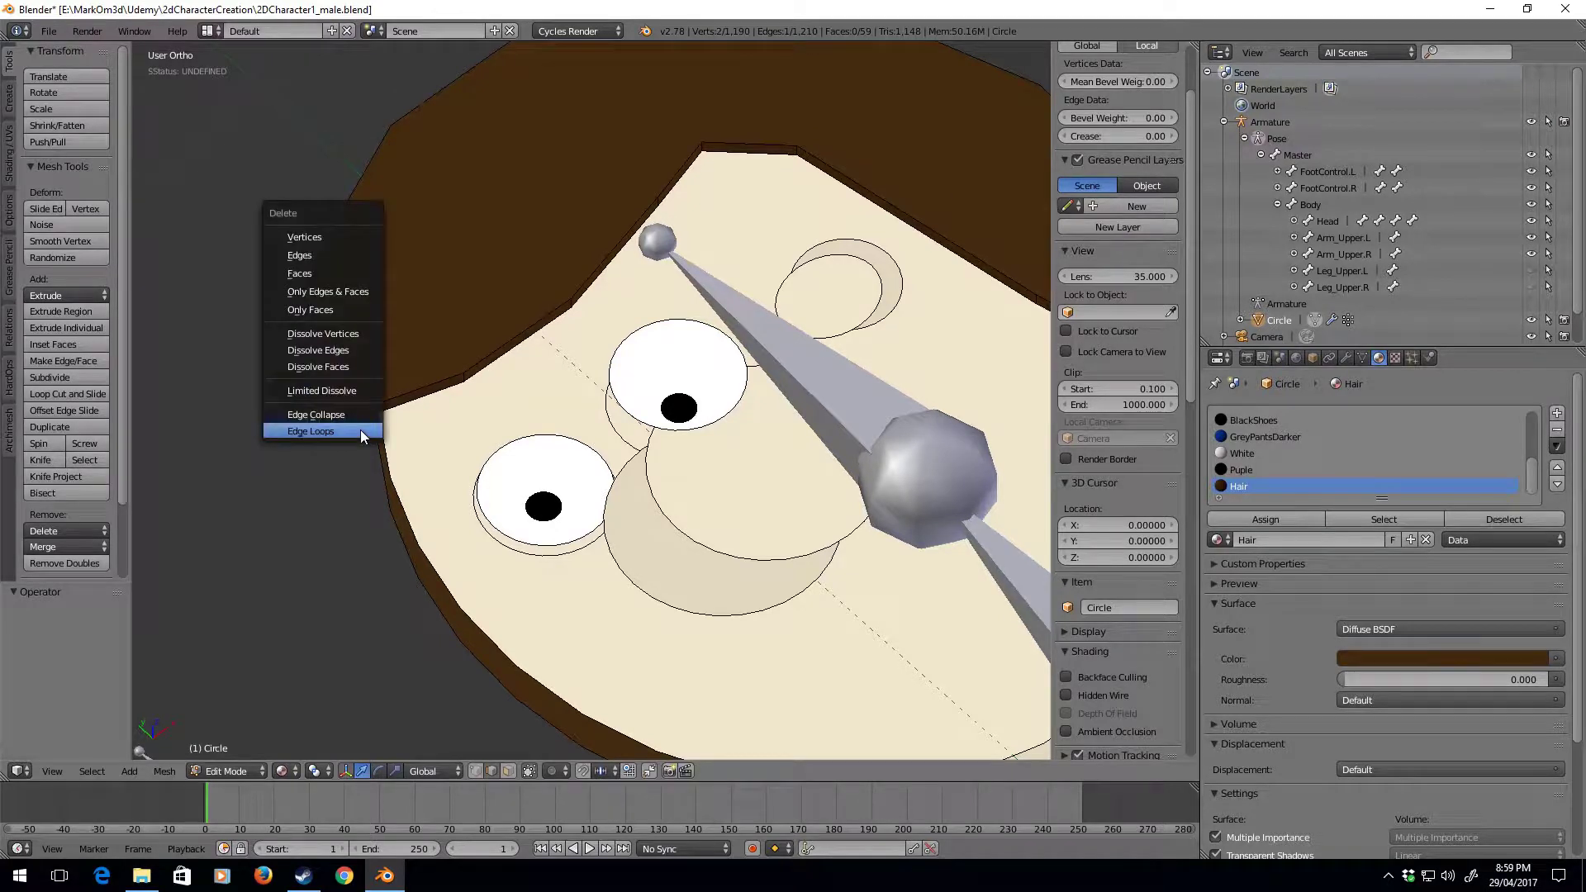
click(360, 430)
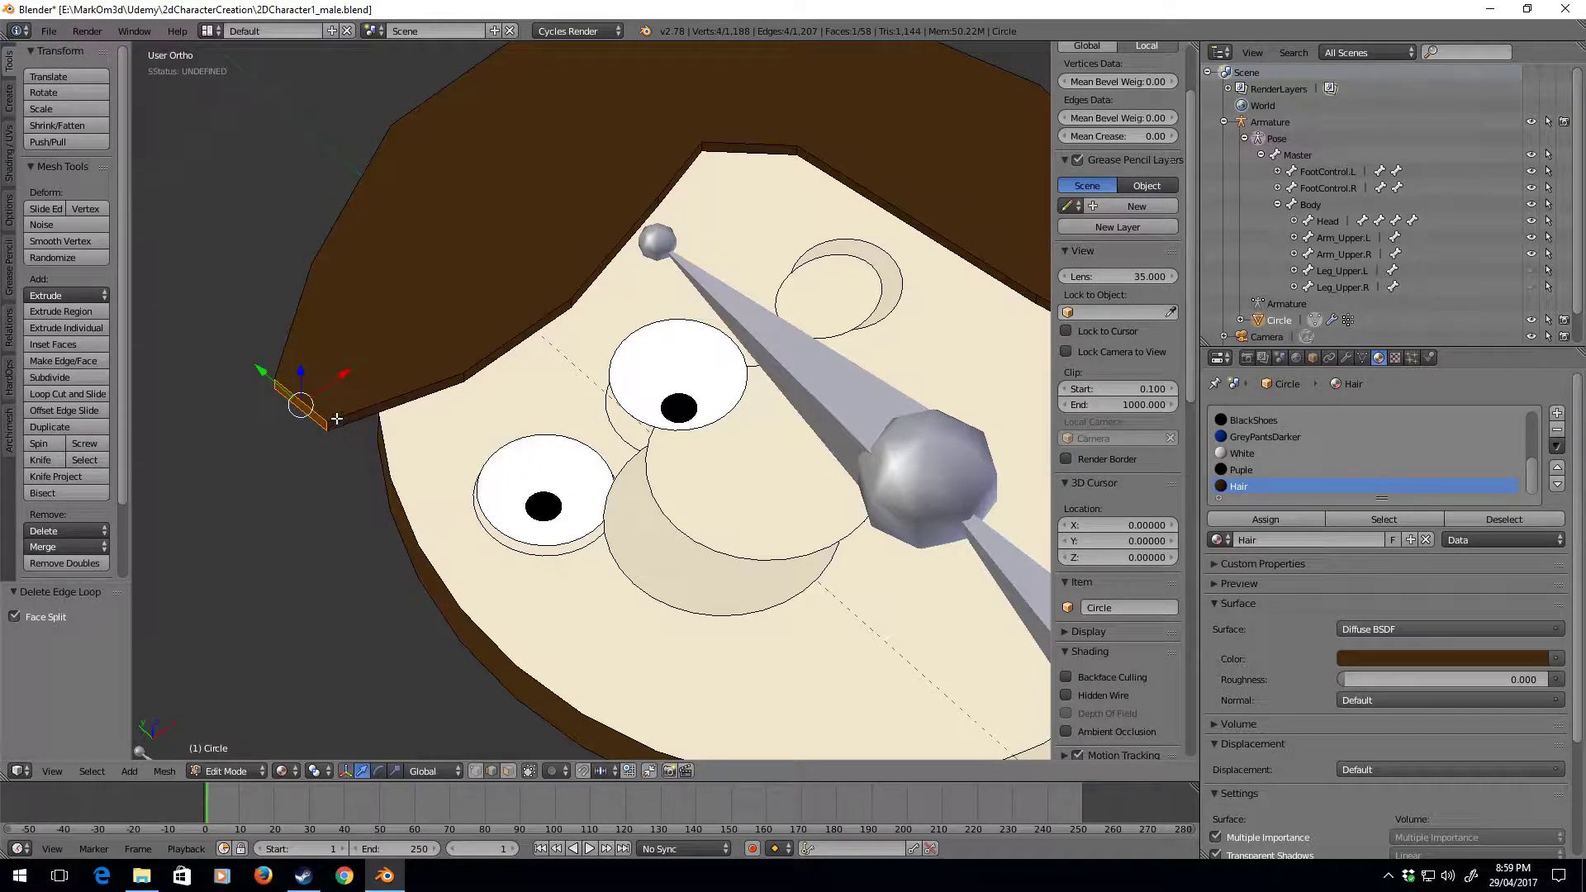
right_click(332, 426)
key(KP_7)
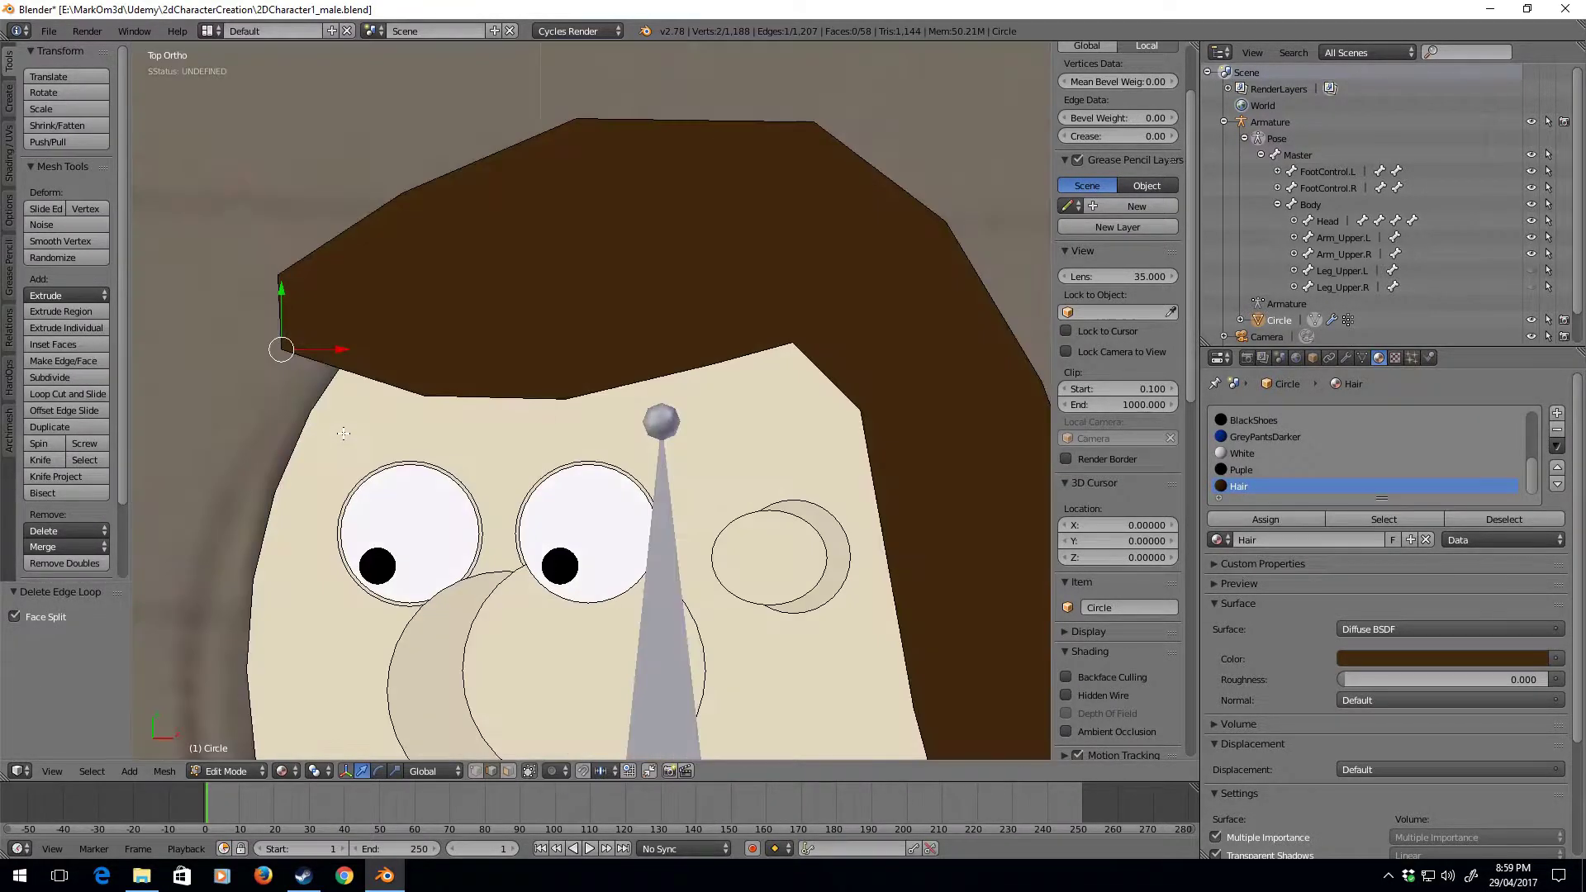
drag(280, 349, 331, 366)
key(g)
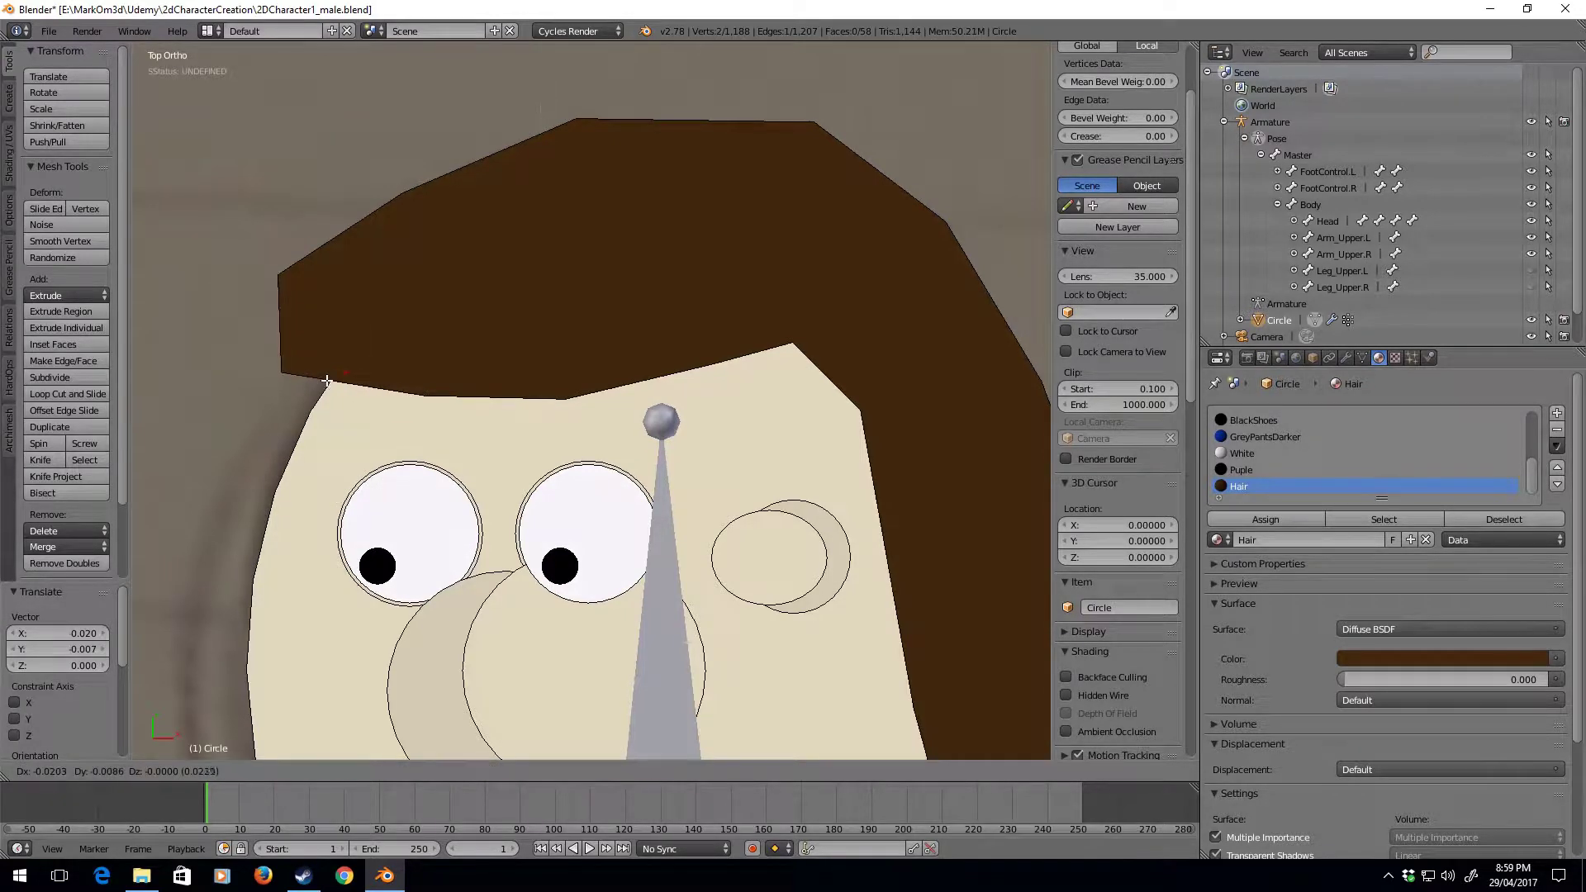
click(328, 377)
Select the hair's rim edge ring and bevel it at 0.023 with 3 segments
middle_drag(763, 451, 617, 373)
alt+click(580, 369)
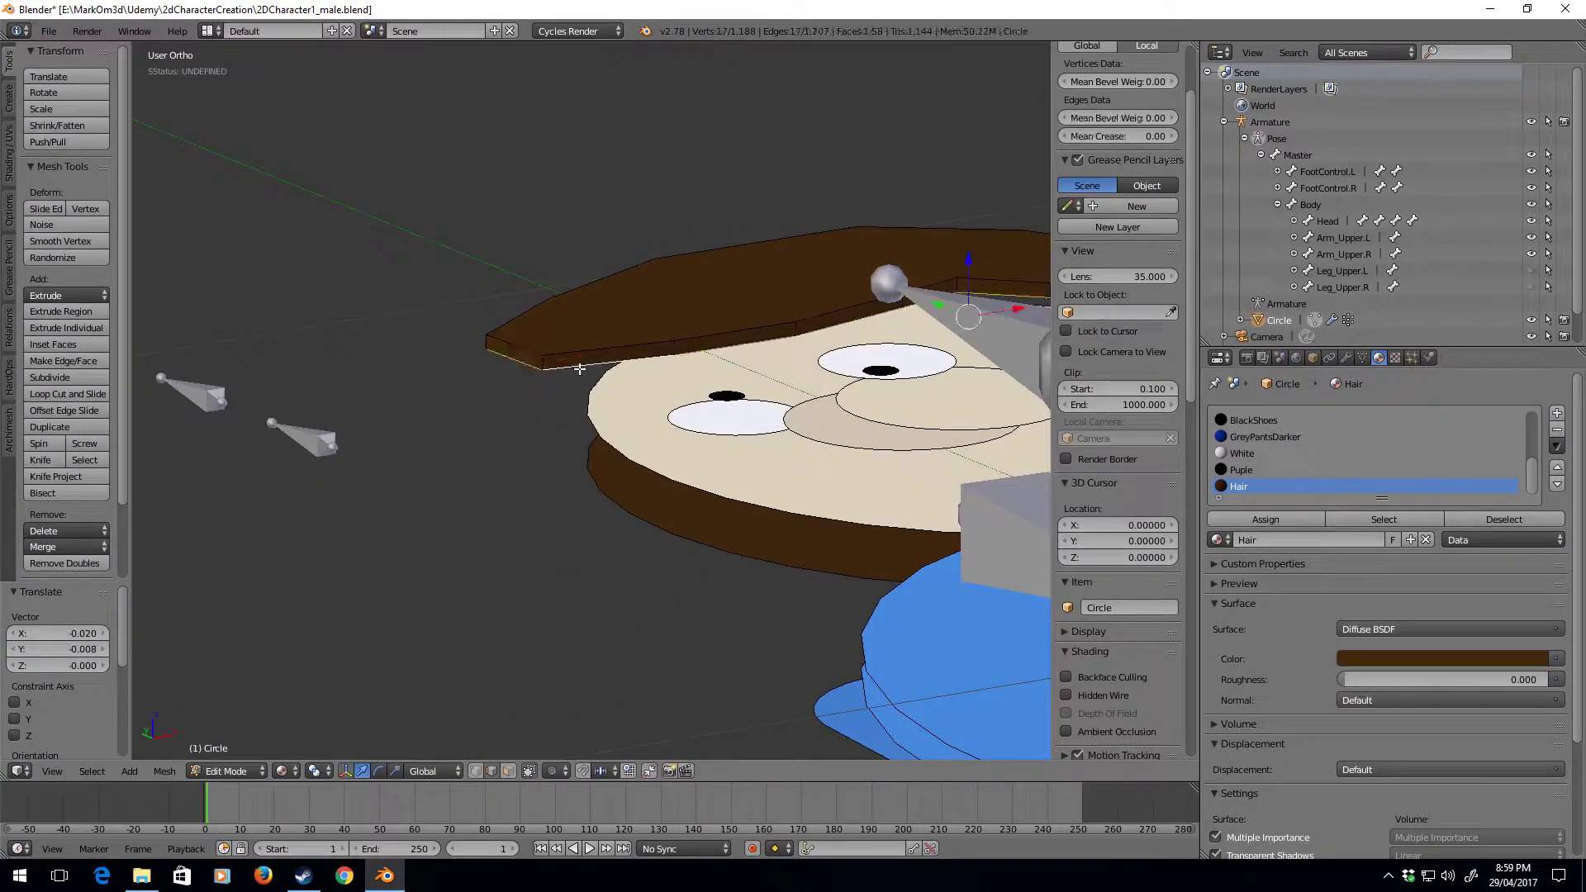
key(ctrl+l)
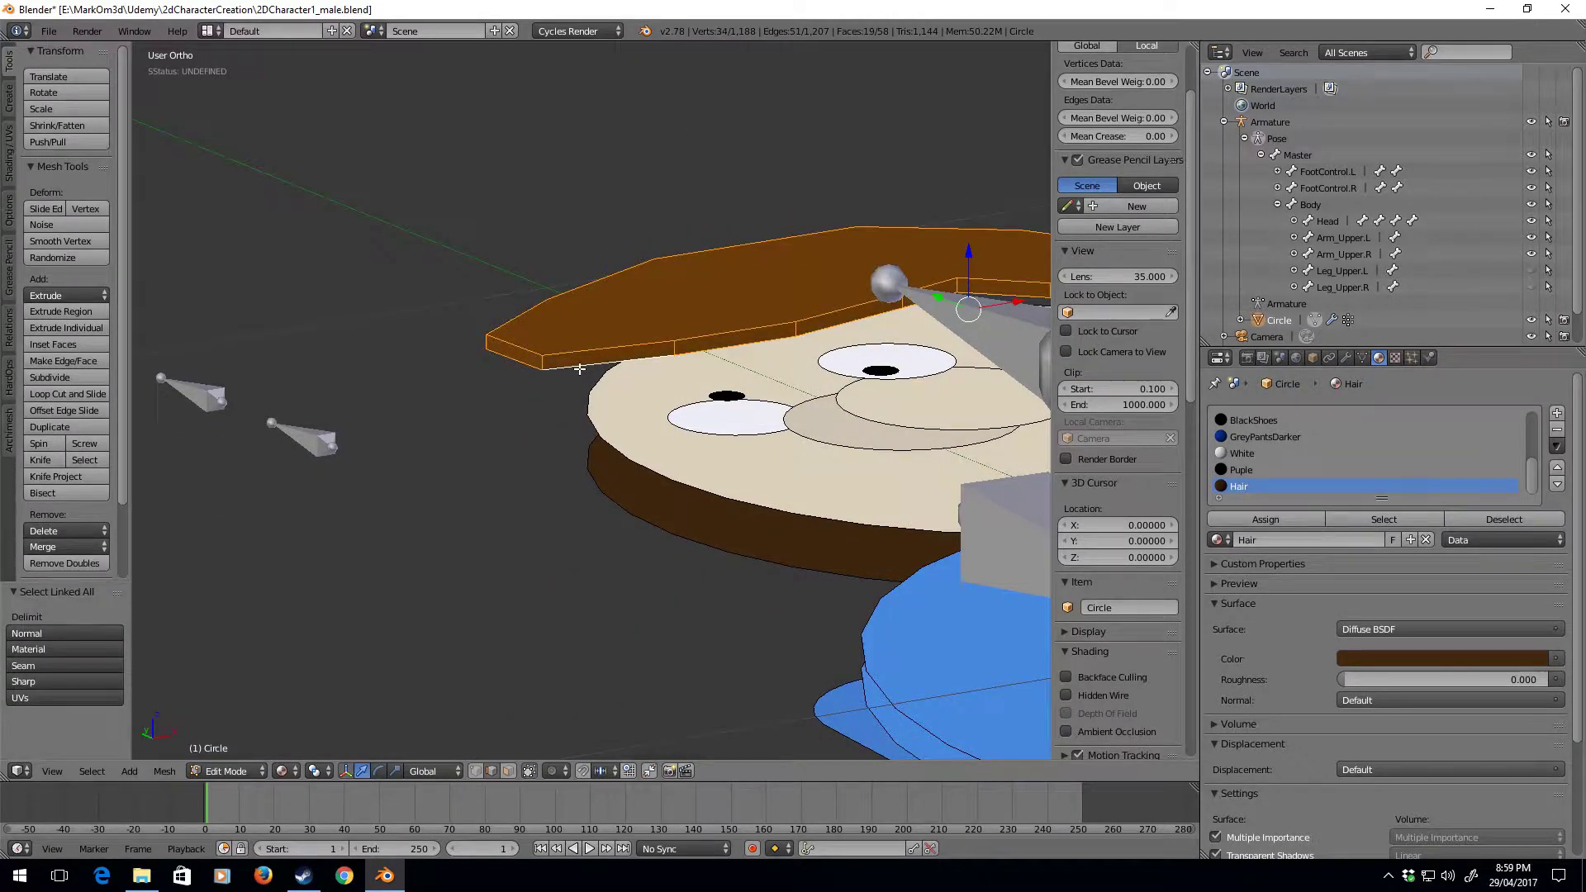
ctrl+alt+click(579, 370)
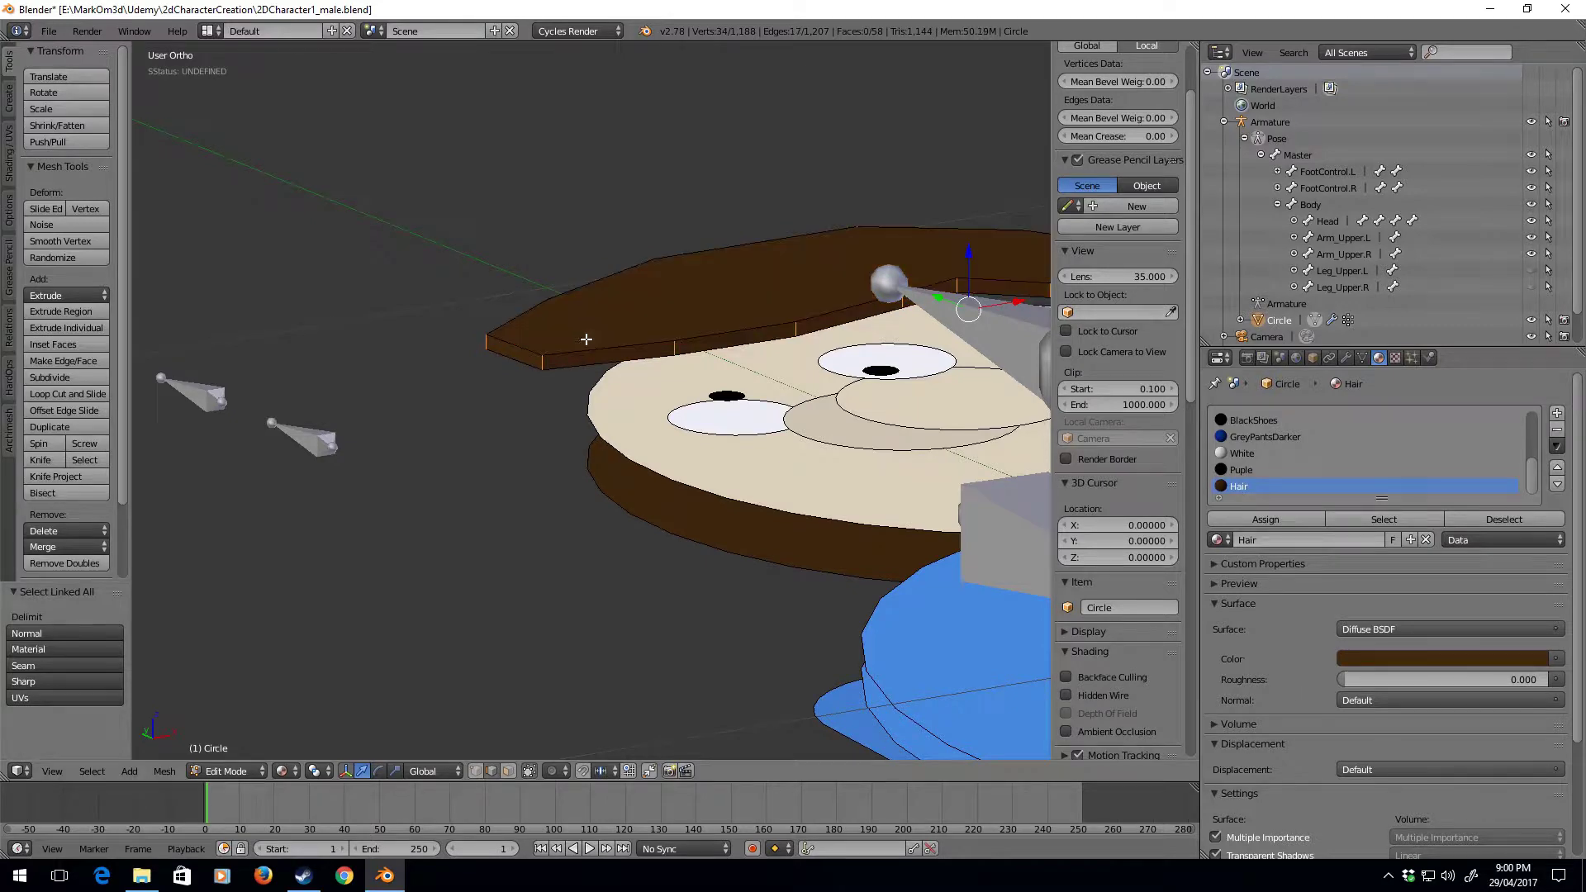
key(KP_7)
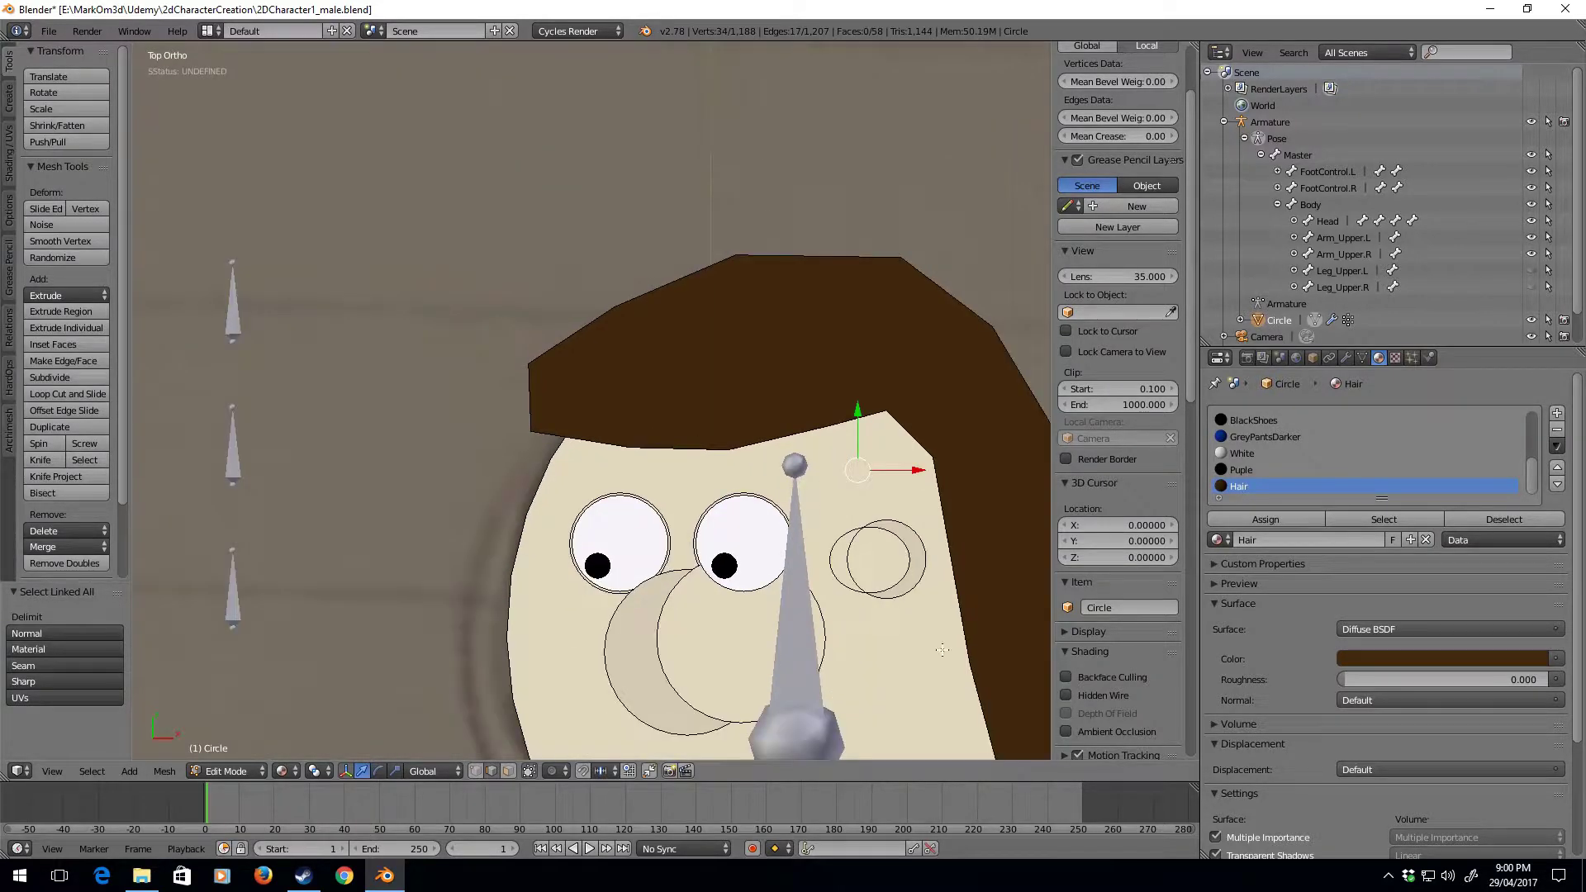
shift+middle_drag(861, 642, 707, 489)
key(ctrl+e)
key(Escape)
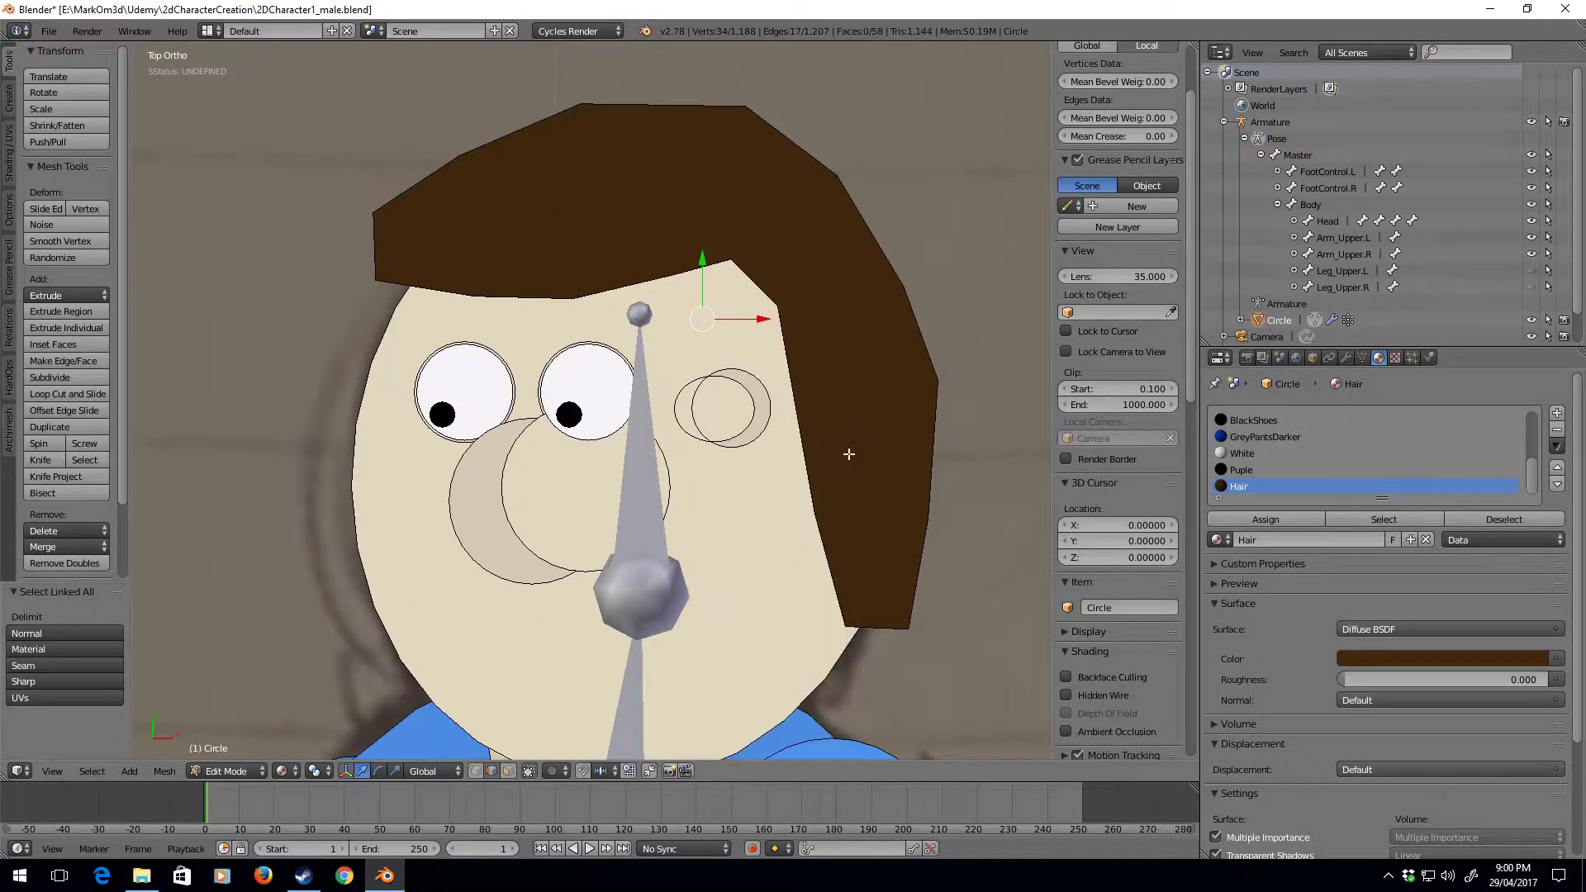
key(ctrl+b)
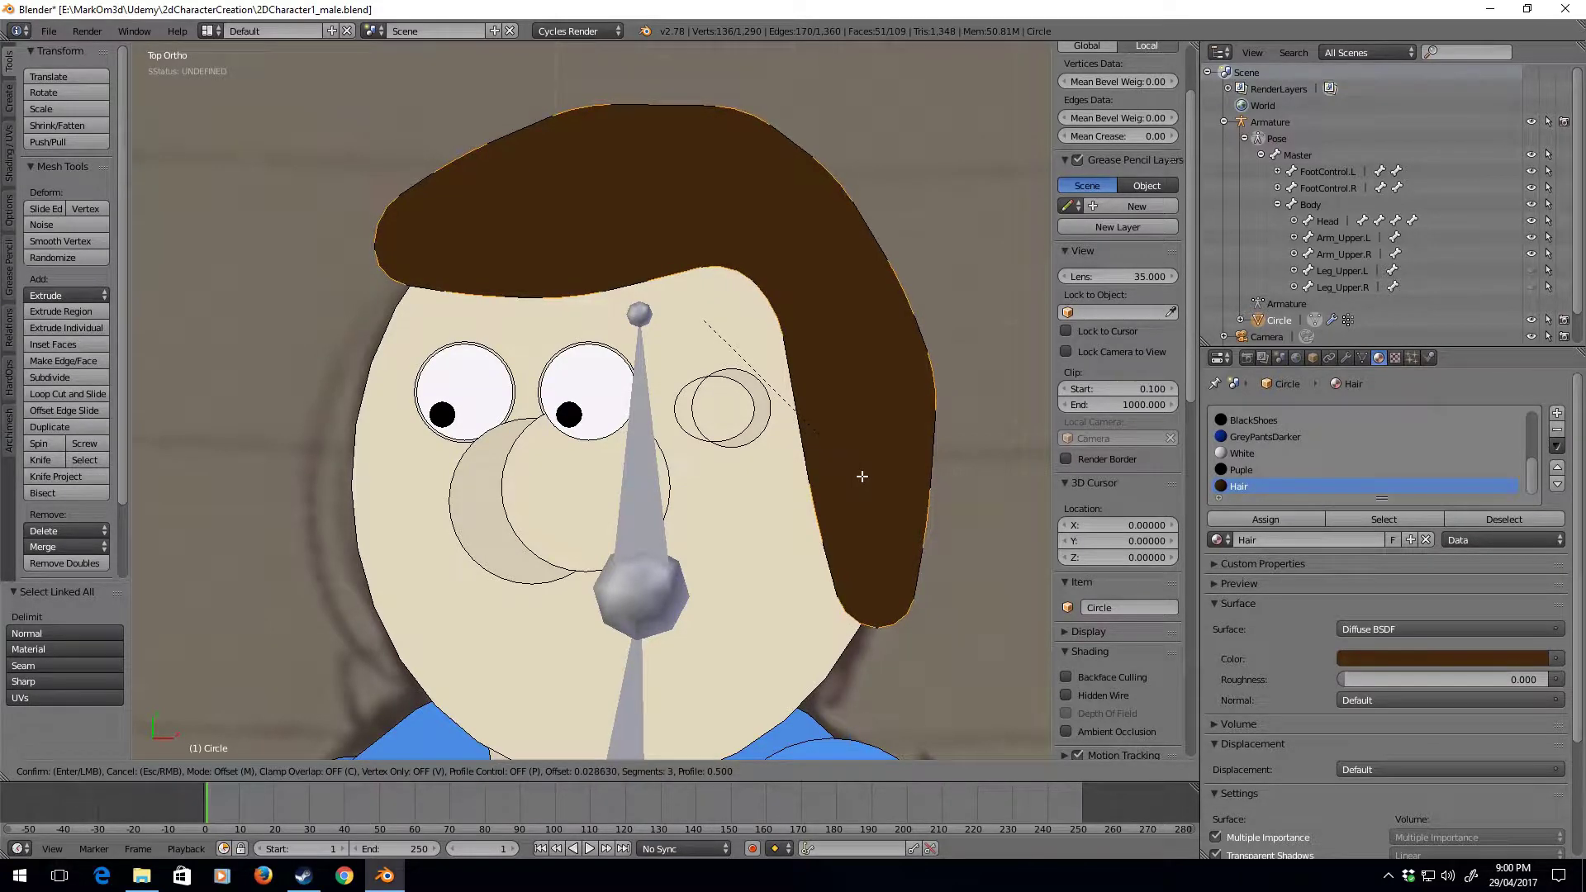
click(857, 472)
scroll(822, 473, down, 9)
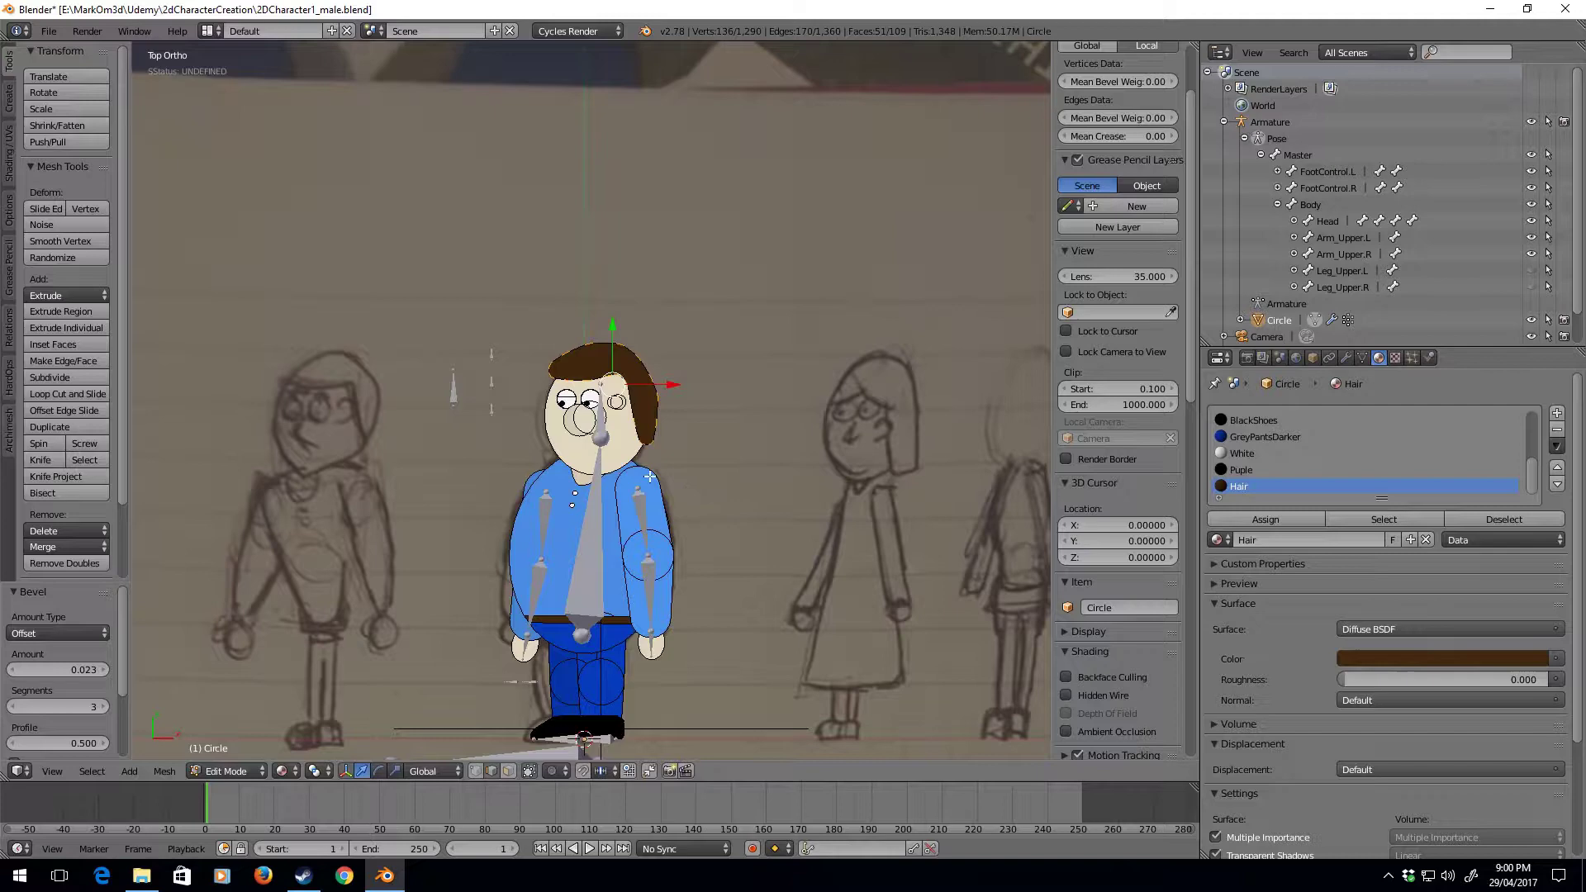
key(Tab)
scroll(638, 479, up, 7)
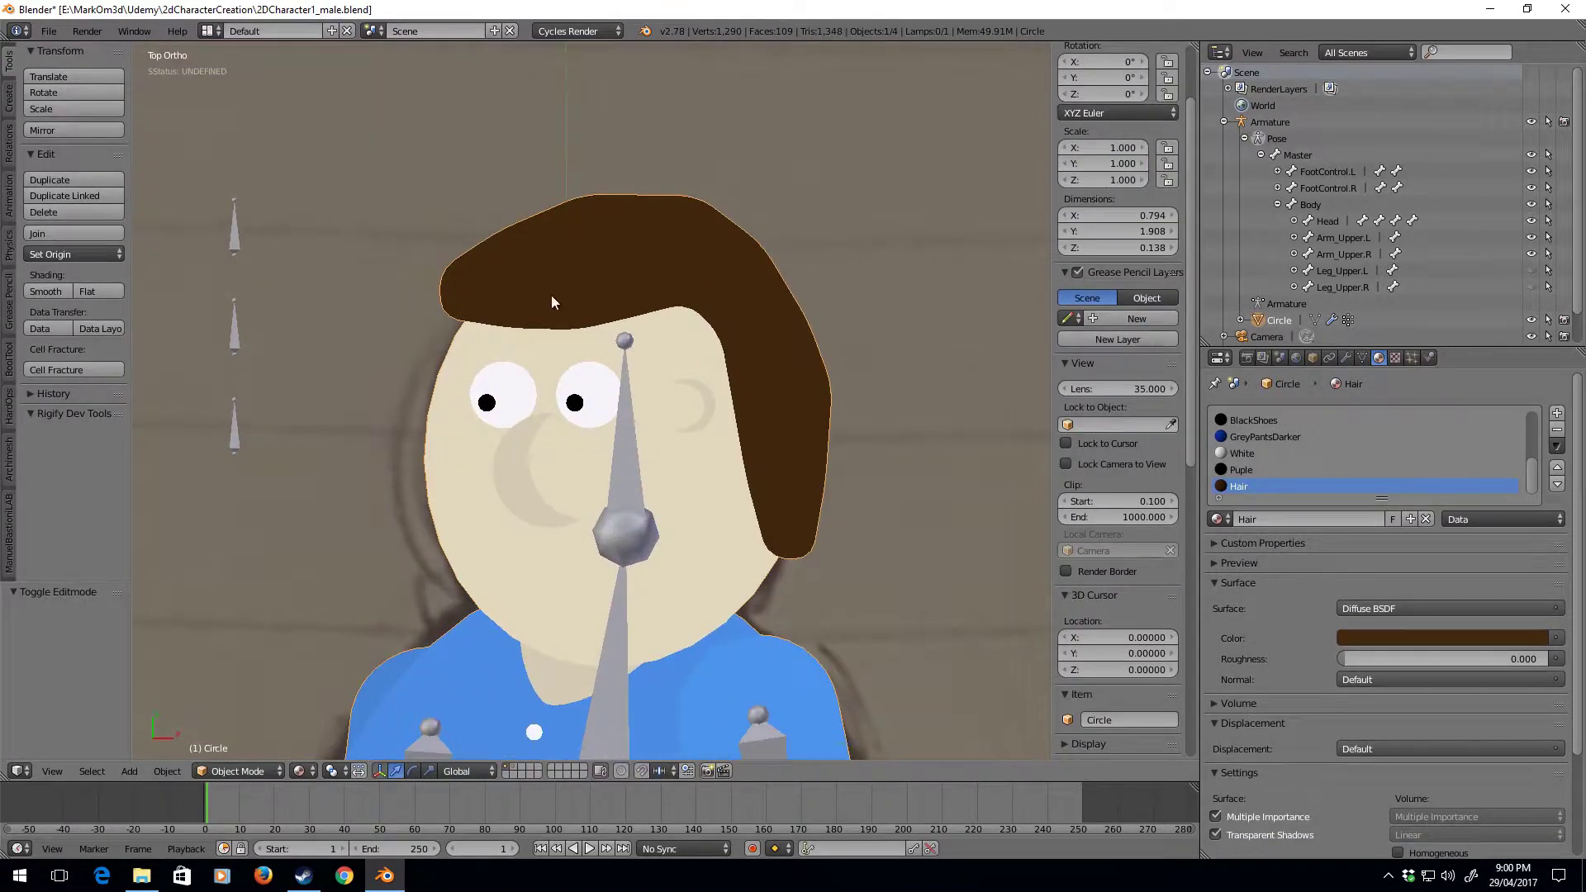
key(Tab)
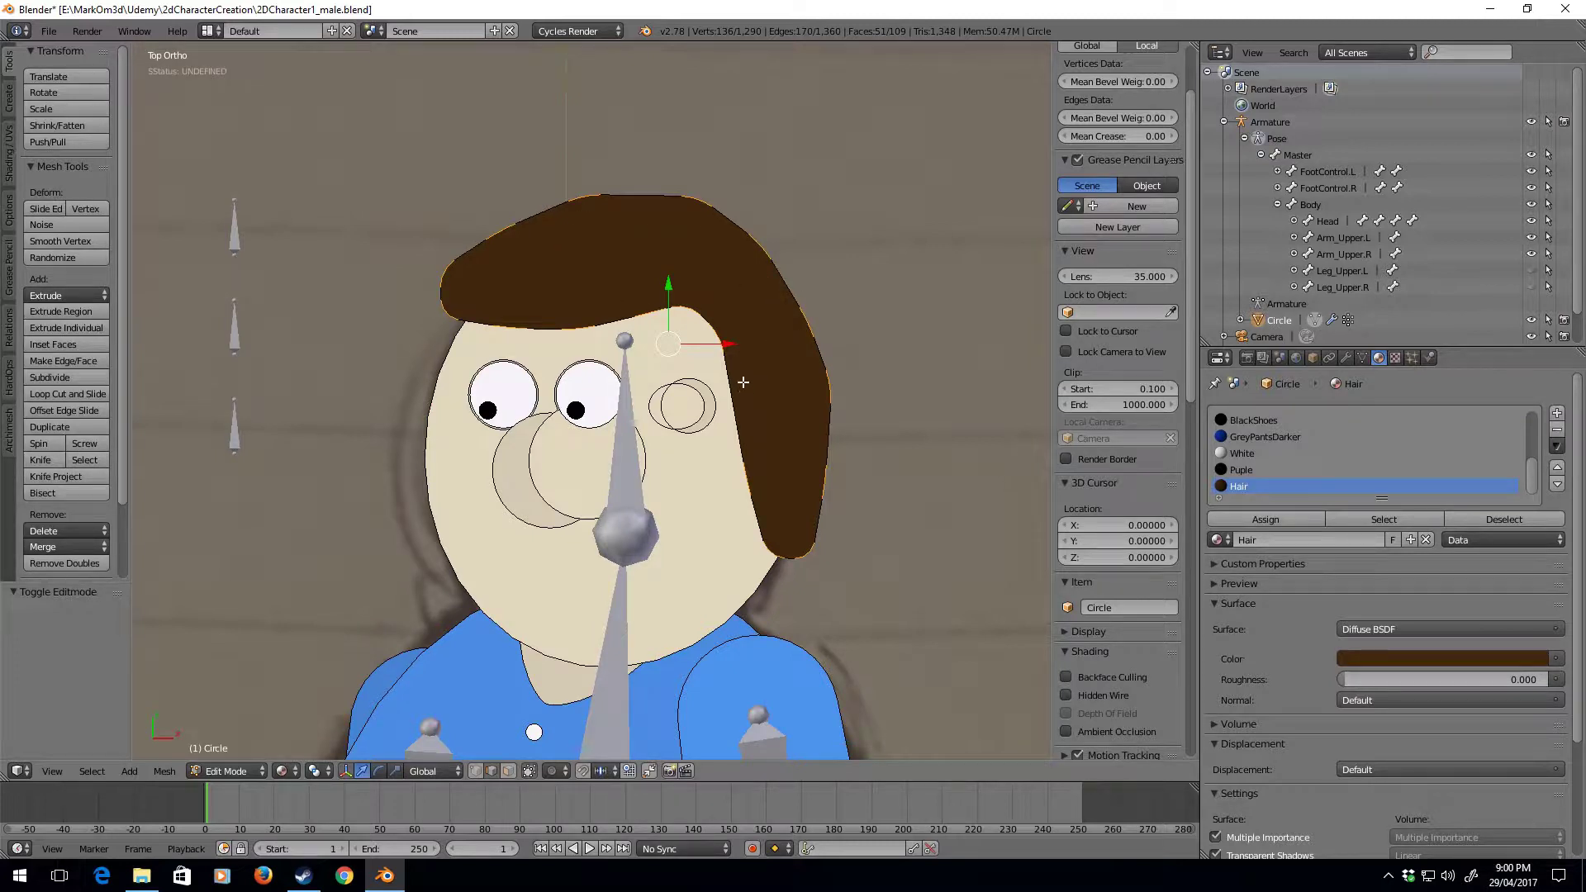
Select the linked hair mesh and delete its vertices, then select the head mesh
key(x)
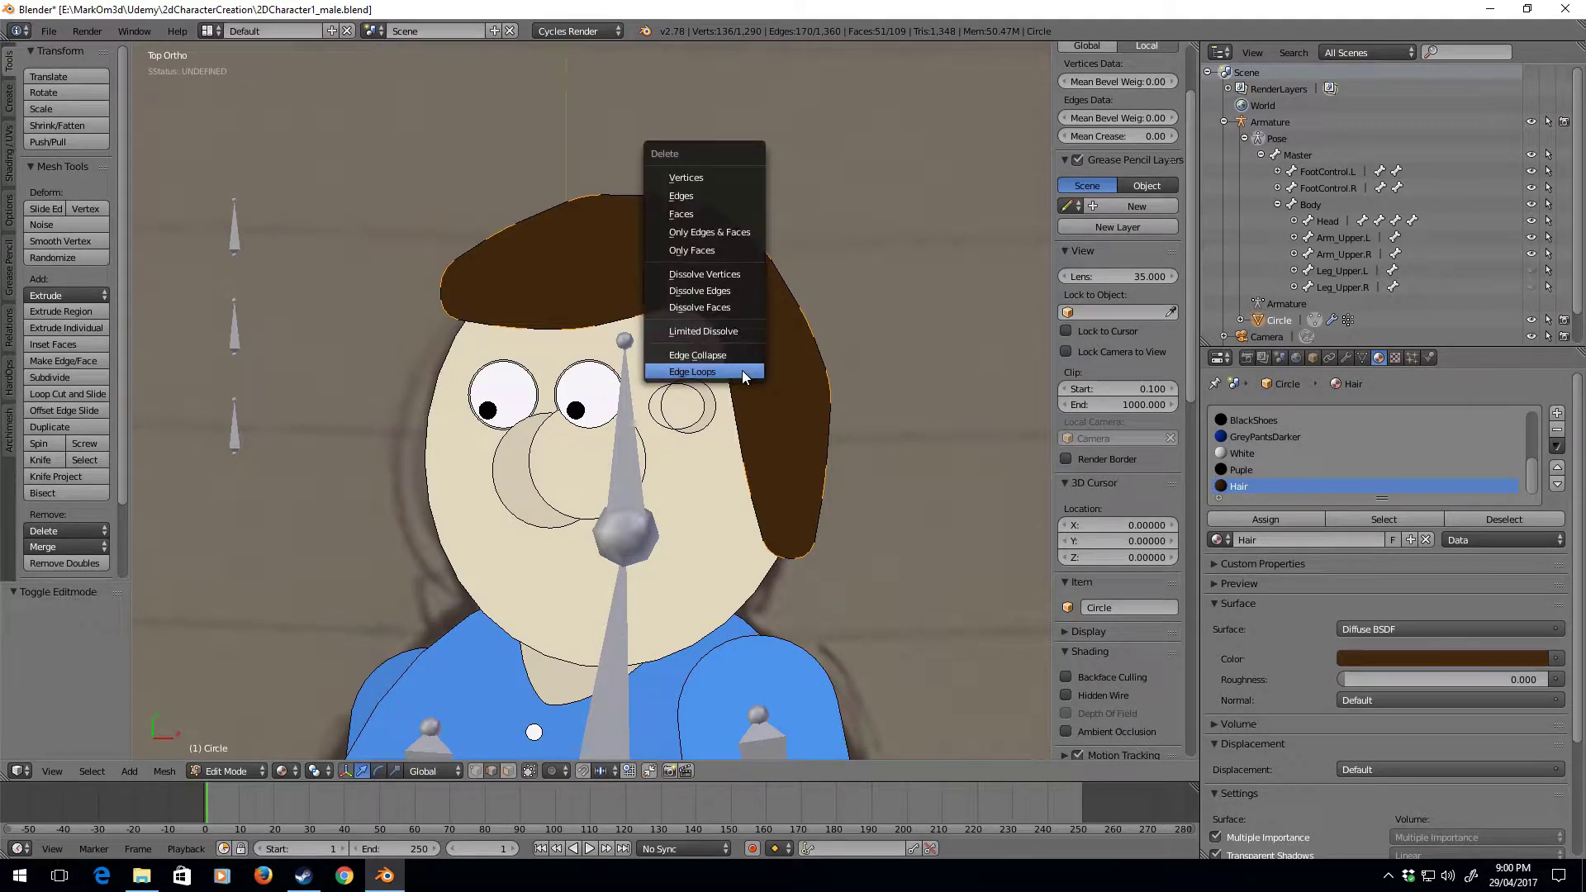
key(Escape)
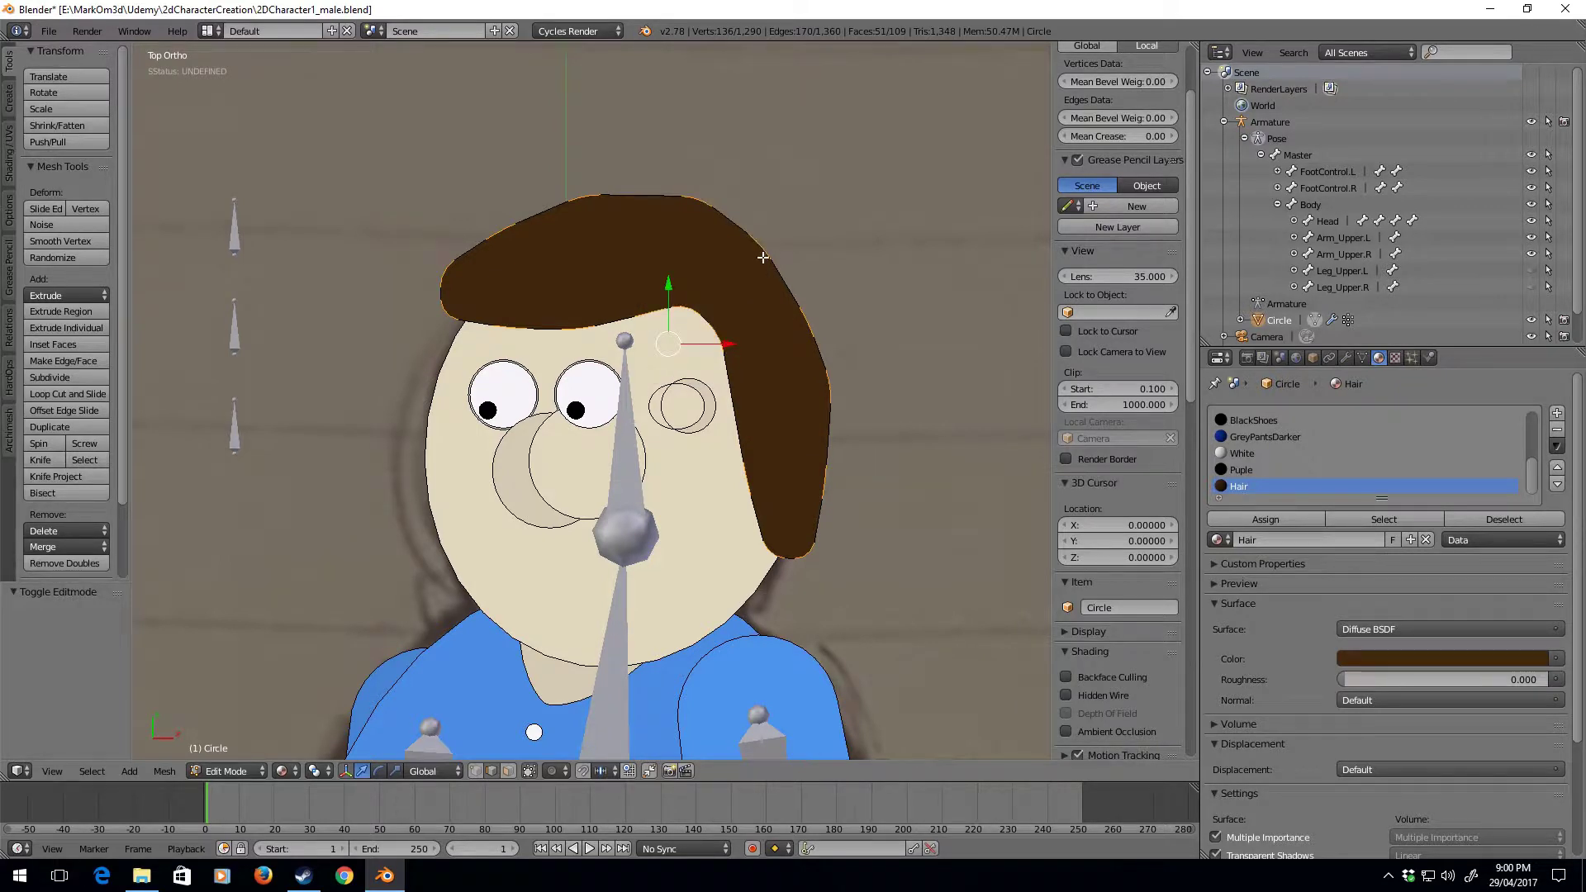
key(ctrl+l)
key(x)
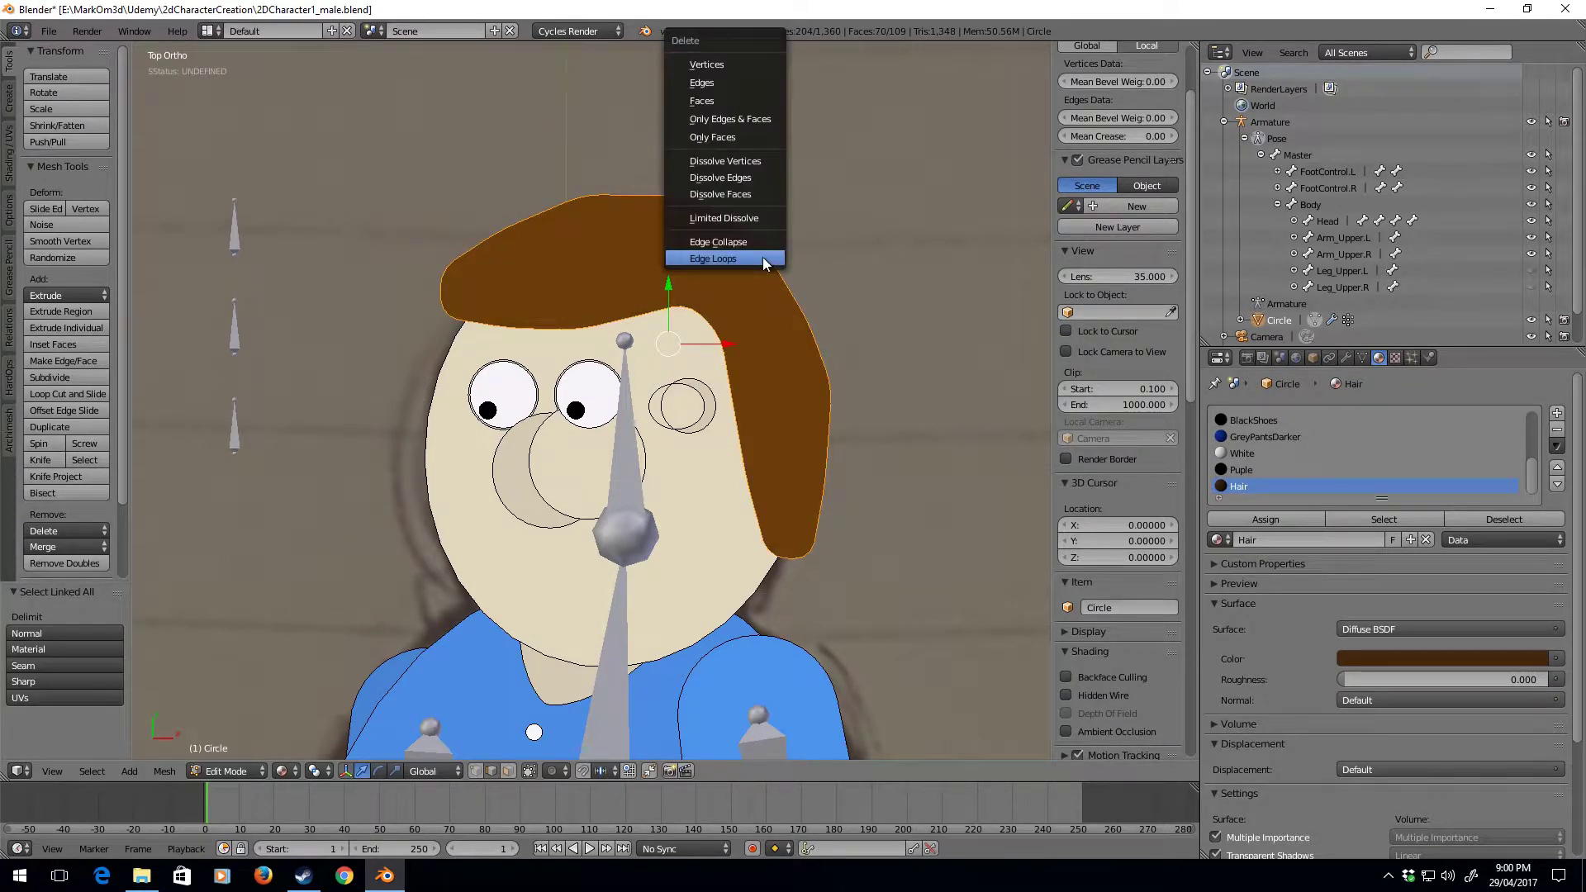
click(727, 81)
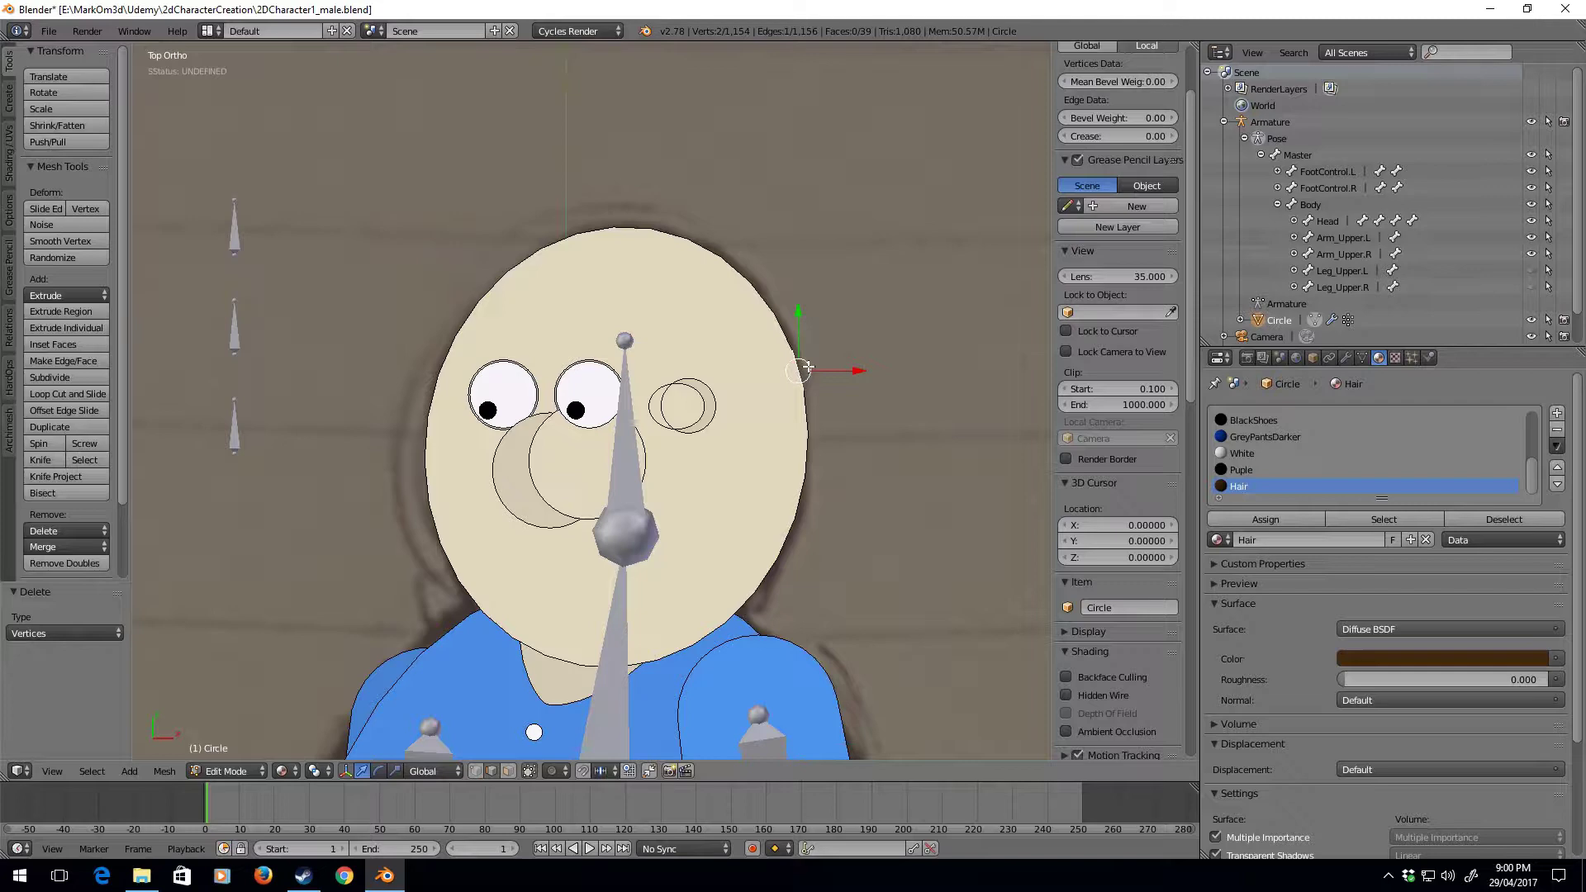
key(ctrl+l)
middle_drag(807, 358, 822, 517)
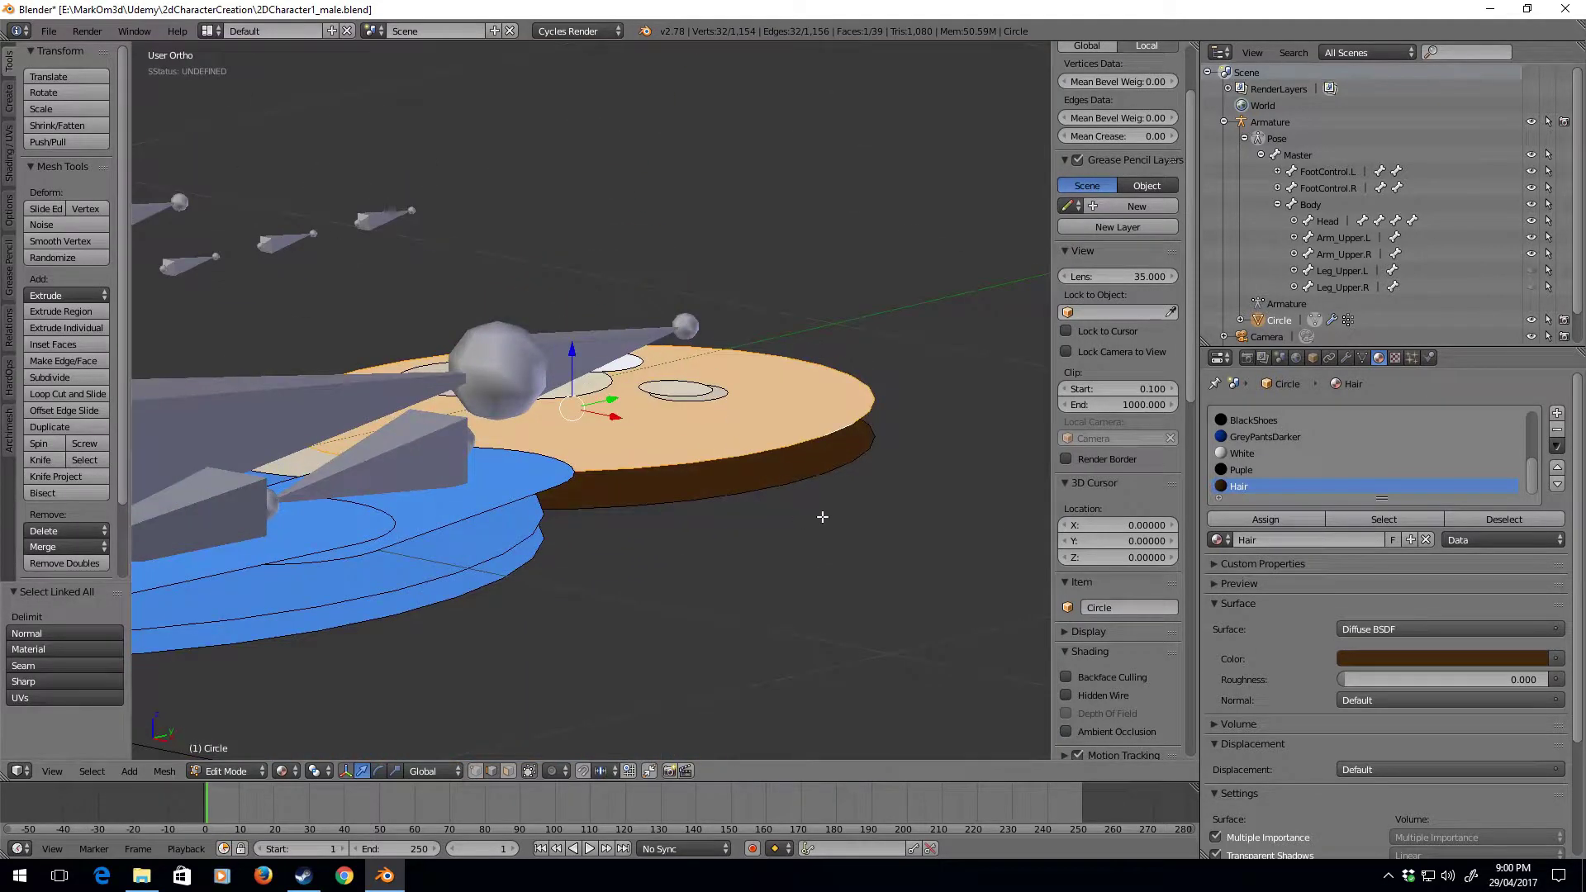
Extrude a copy of the head face straight up 0.016 along Z
key(e)
key(z)
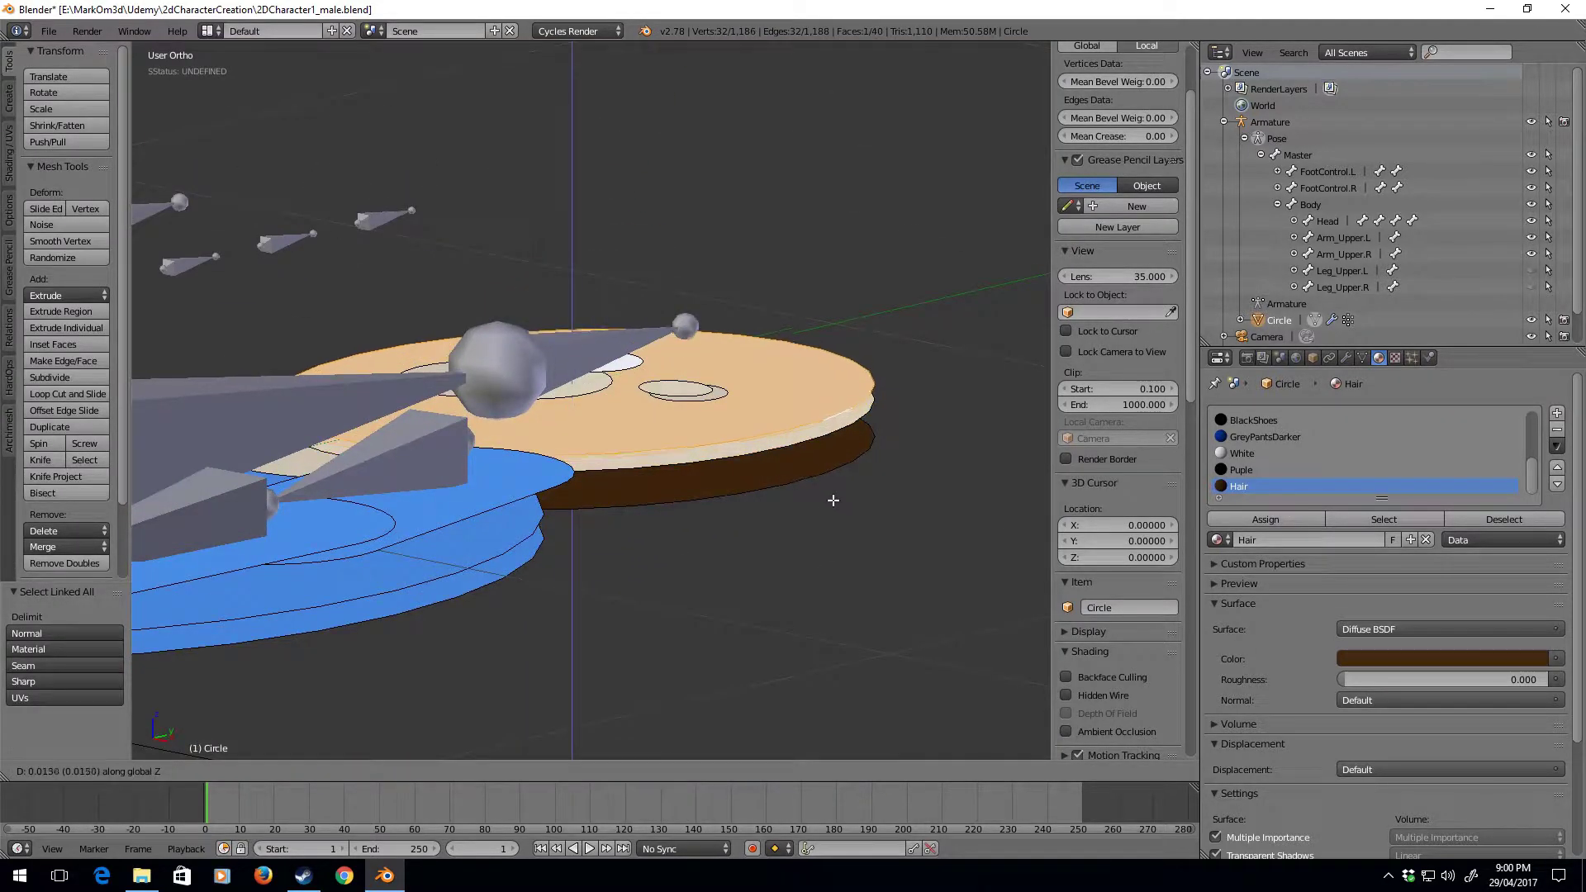
click(832, 498)
Return to the Top Ortho view and switch to vertex select mode
key(KP_7)
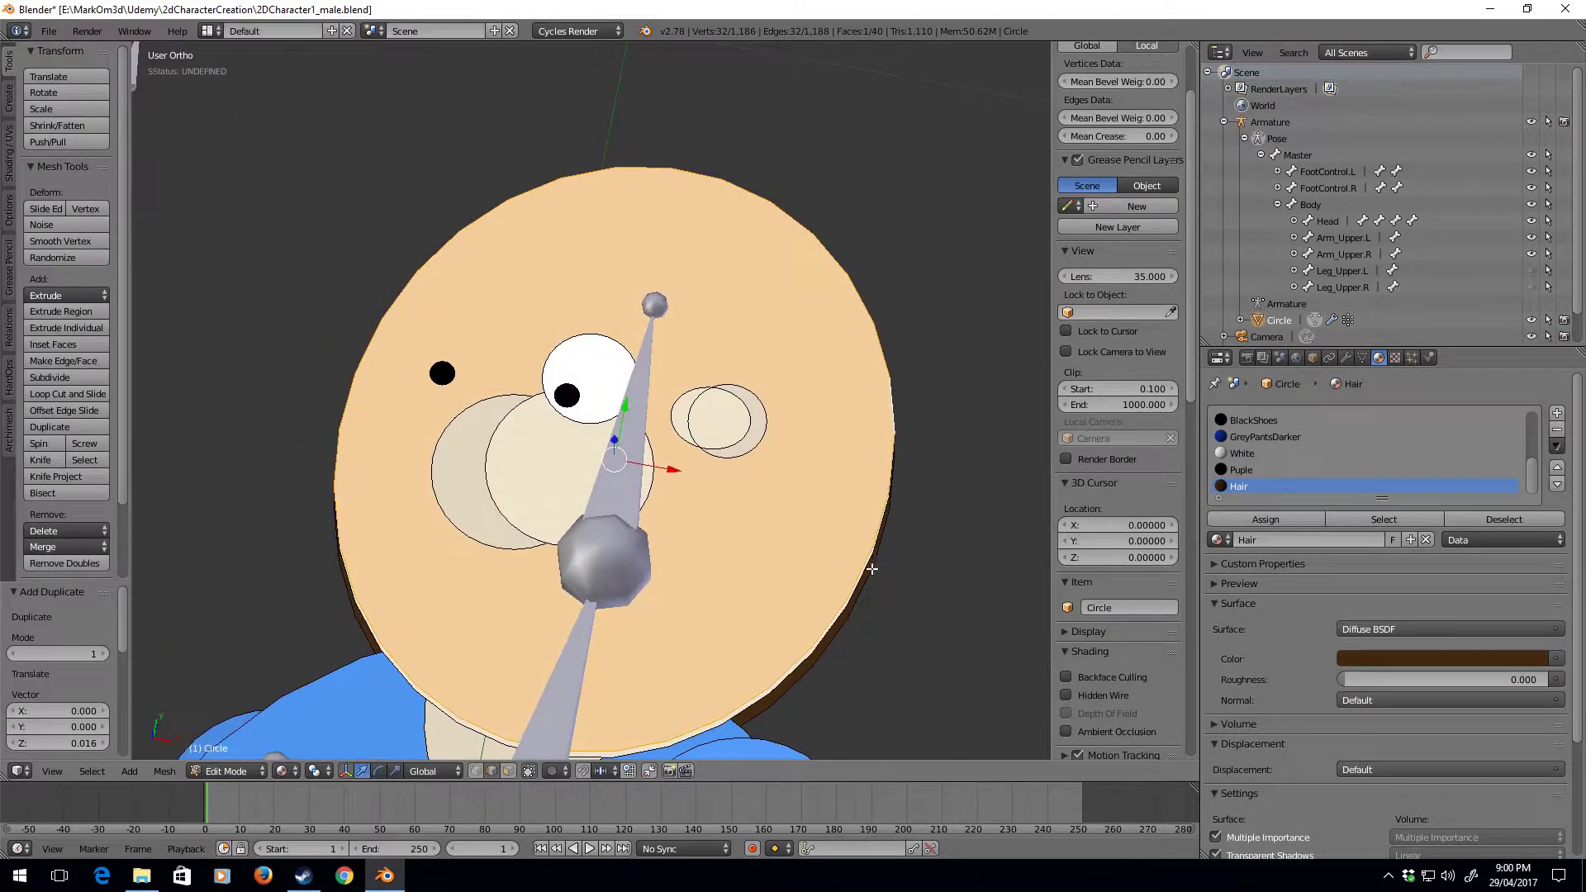
scroll(872, 567, down, 2)
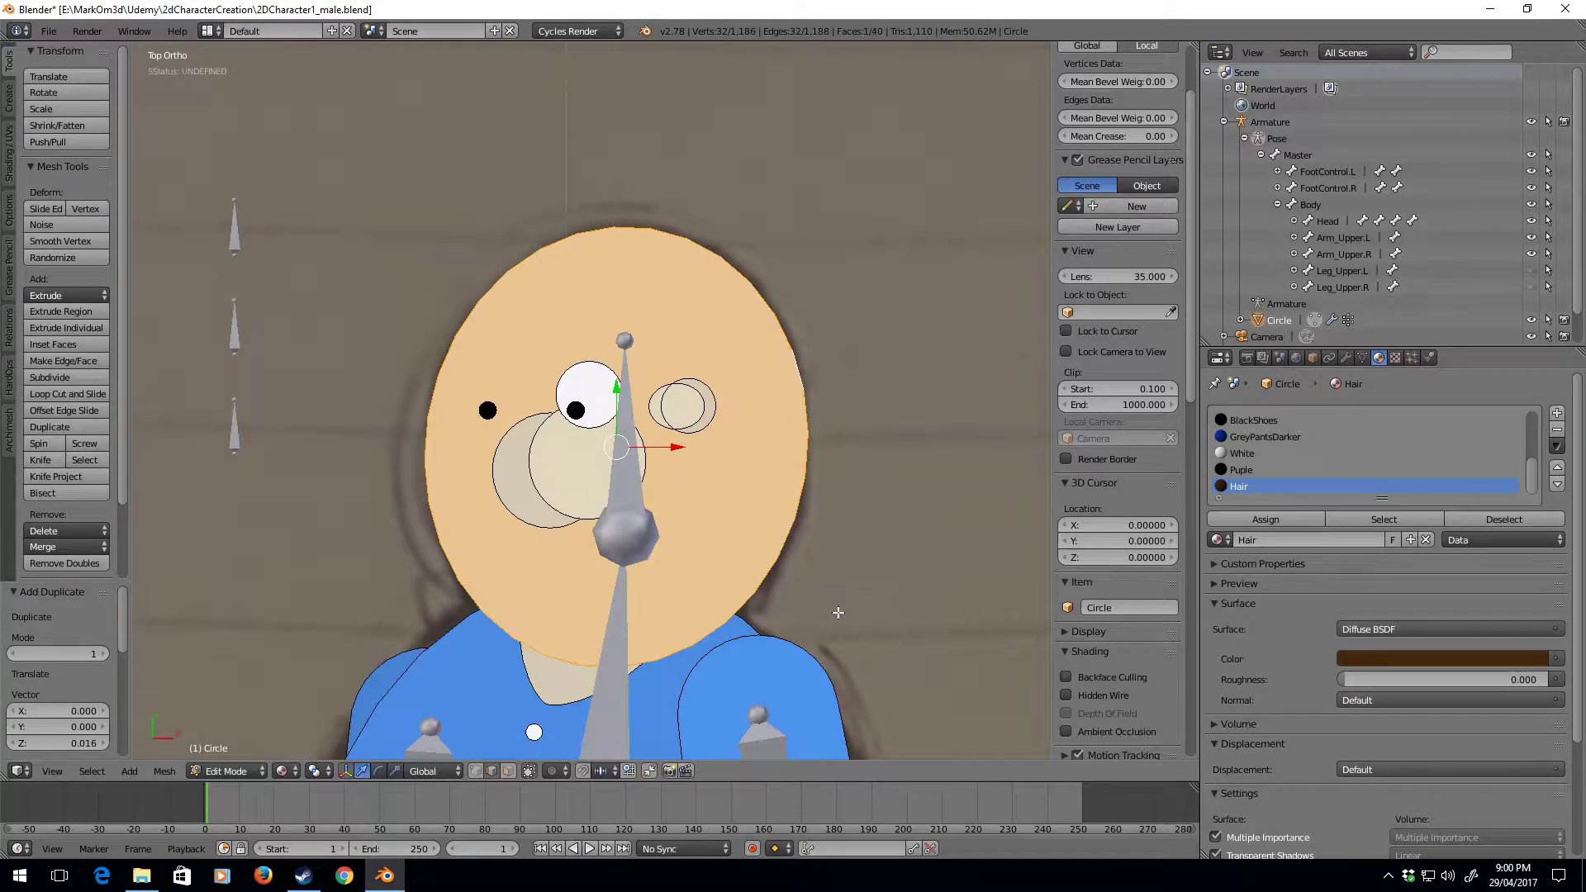
middle_drag(810, 608, 717, 450)
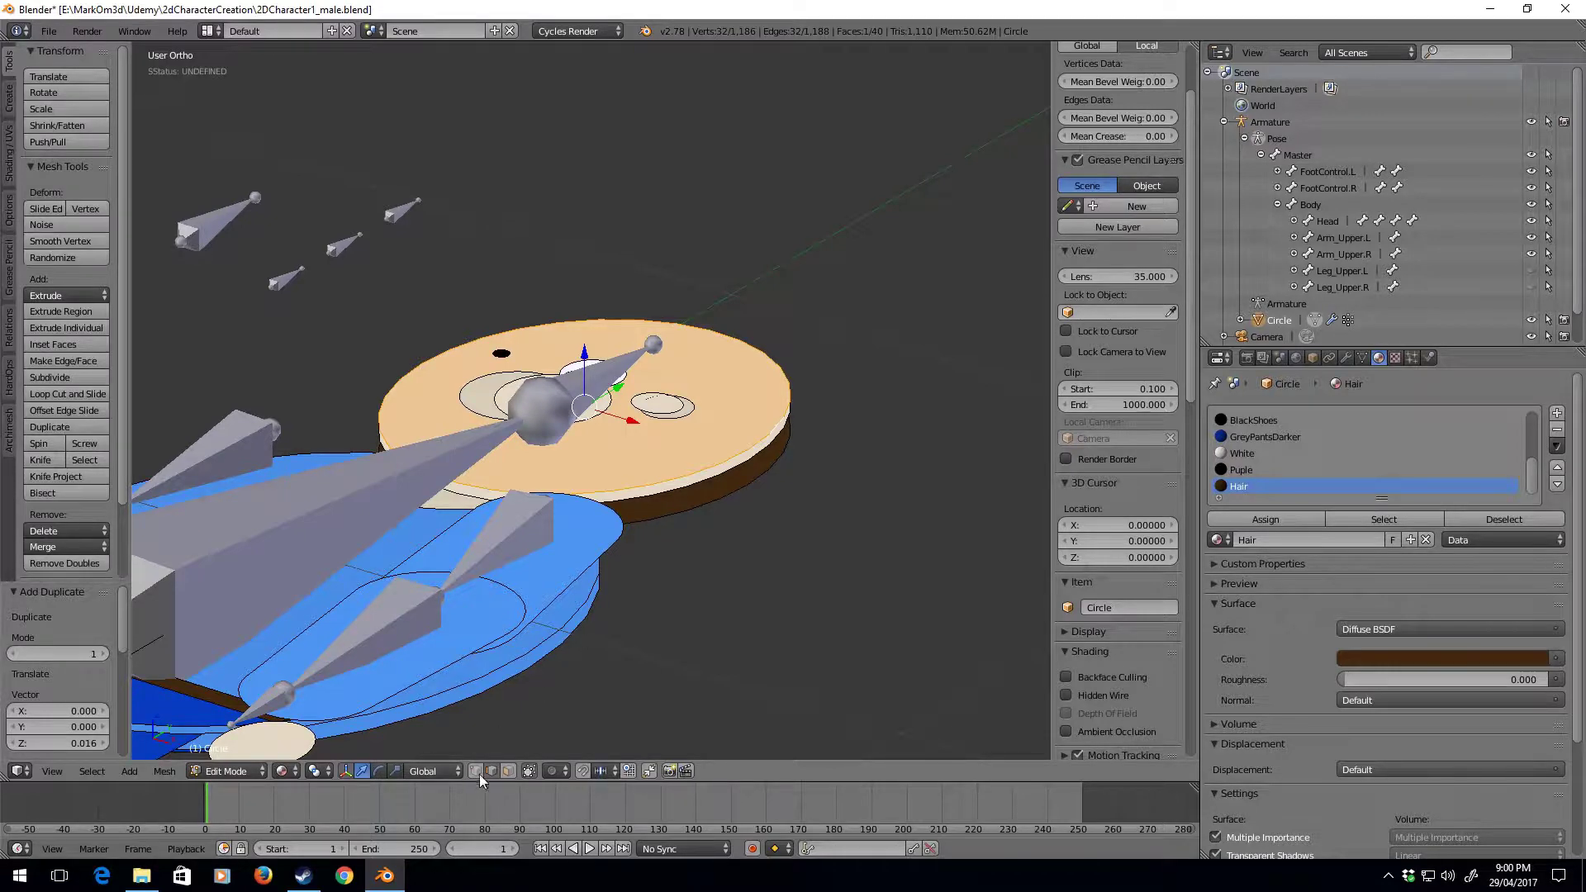
key(KP_7)
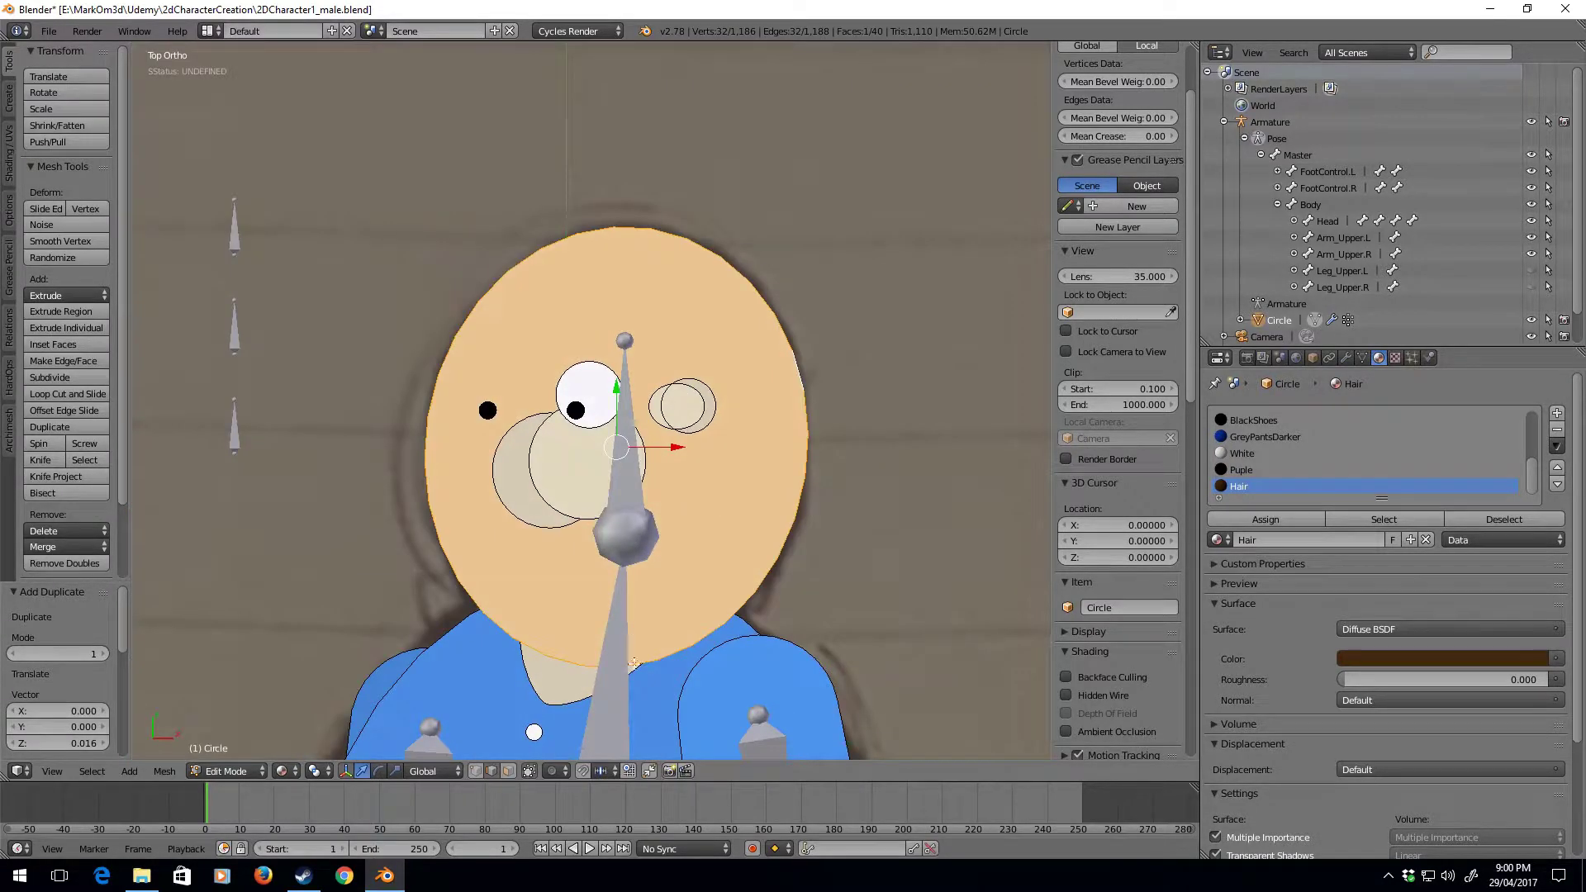
click(476, 770)
Switch to wireframe and scale the duplicated head outline up to 1.096
key(z)
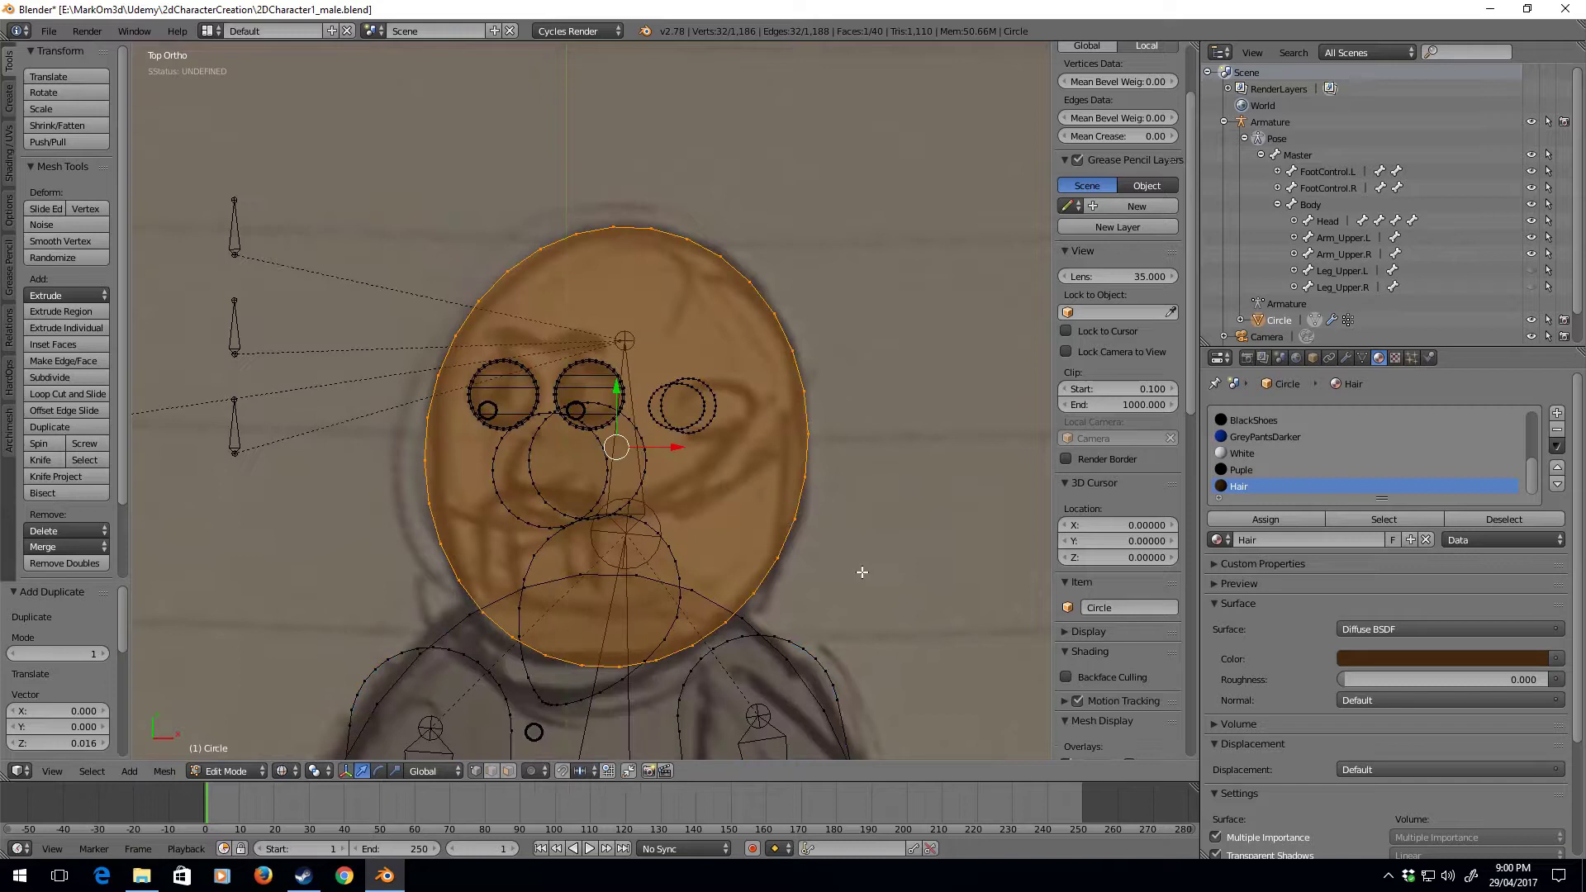
key(s)
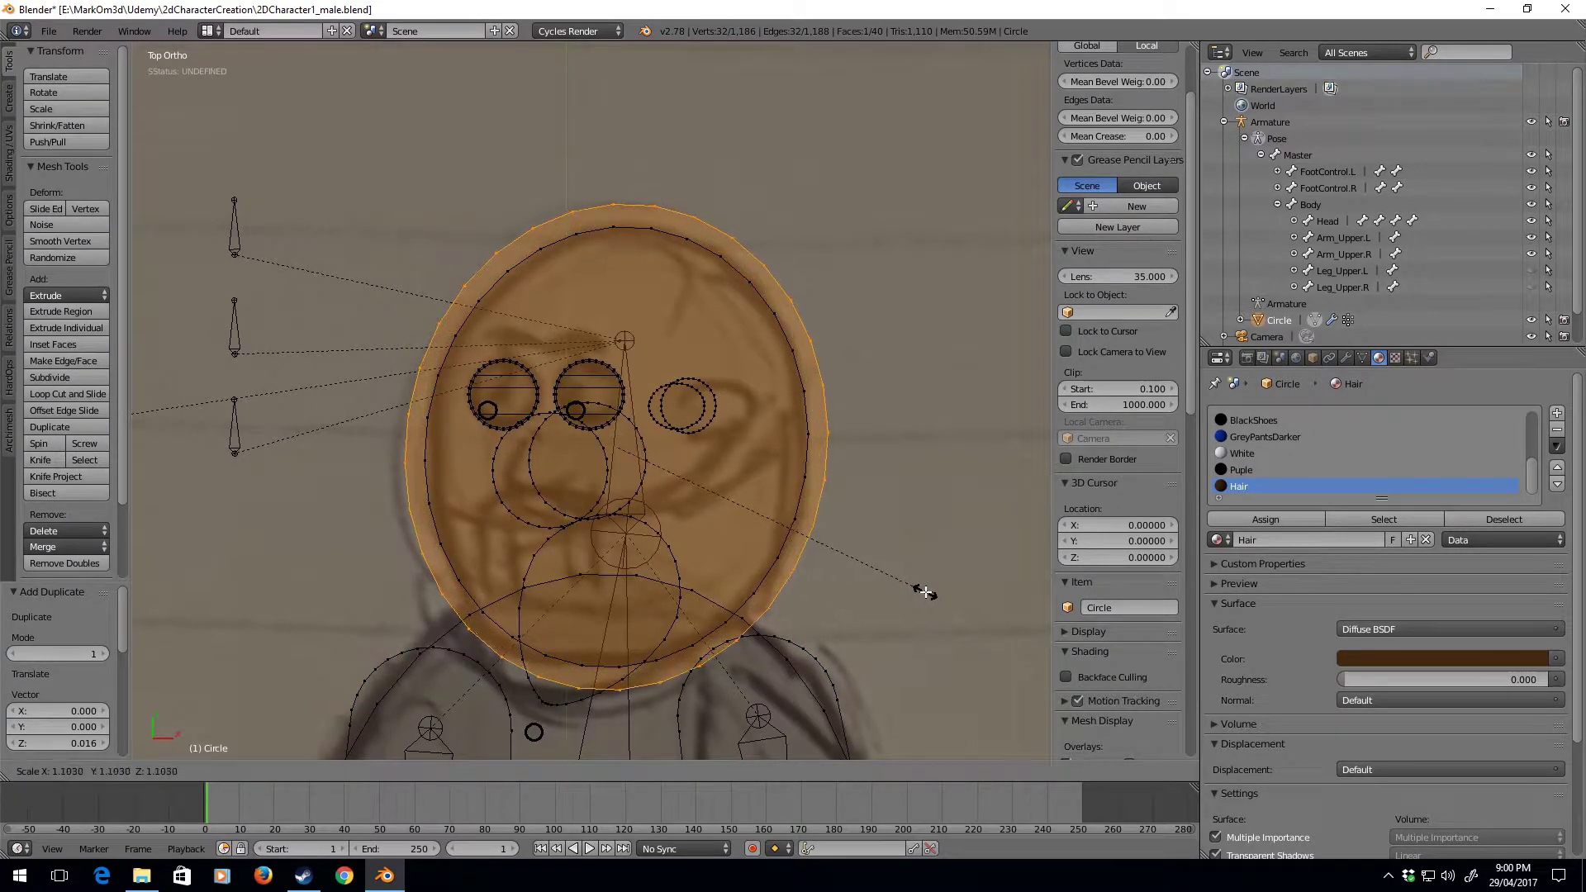
click(922, 592)
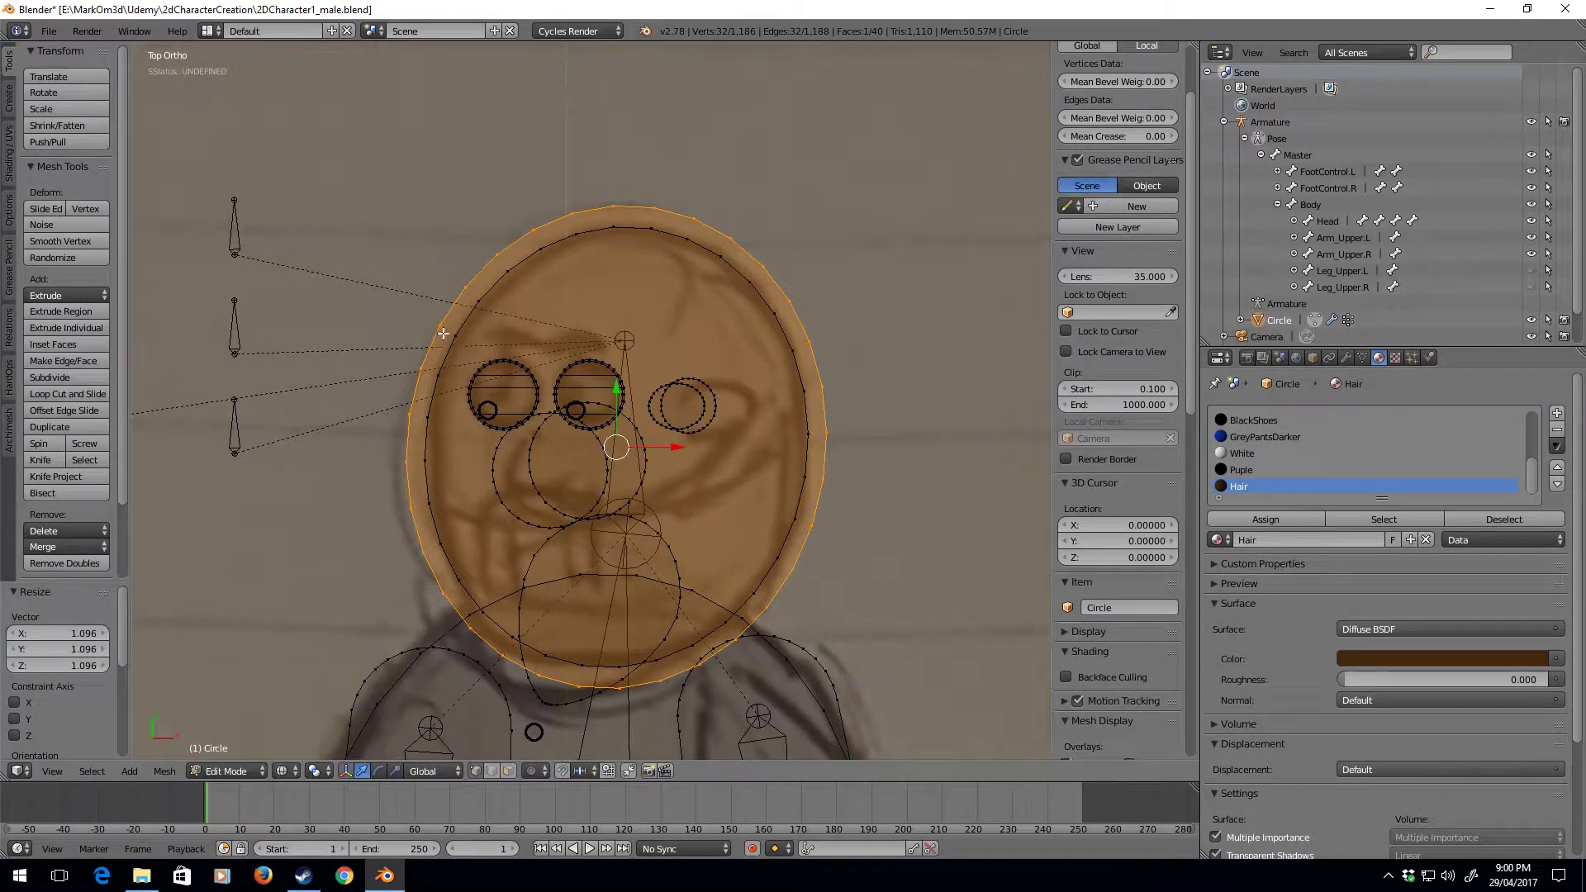
Box-select and delete the outline's lower vertices, then select the remaining arc
key(b)
drag(365, 185, 877, 344)
middle_drag(877, 345, 878, 345)
key(b)
middle_drag(913, 274, 777, 575)
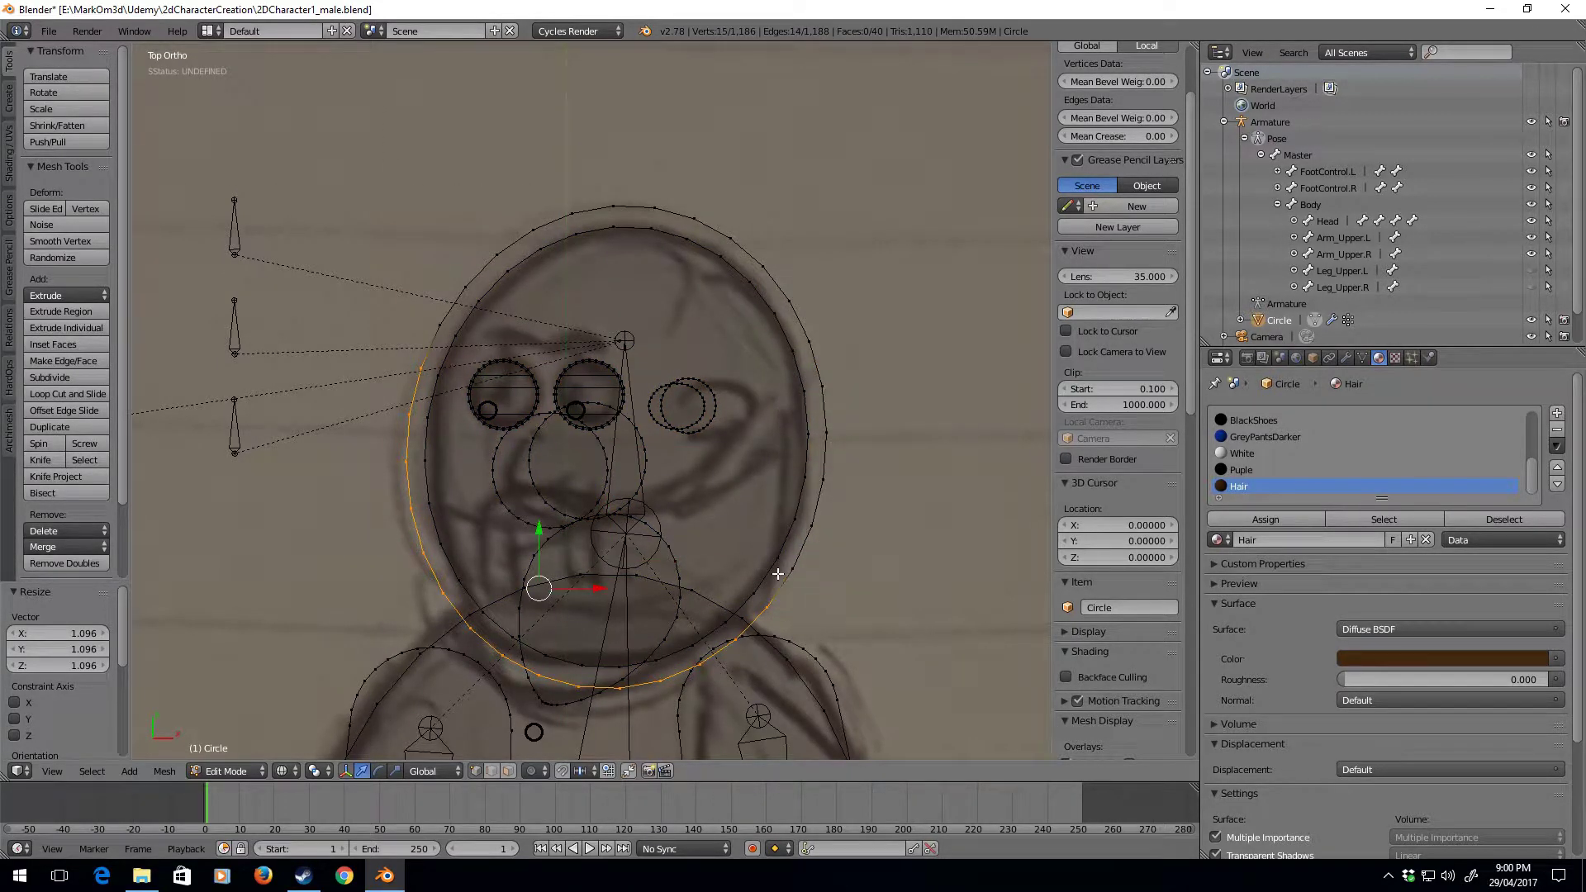
key(x)
click(777, 573)
right_click(817, 569)
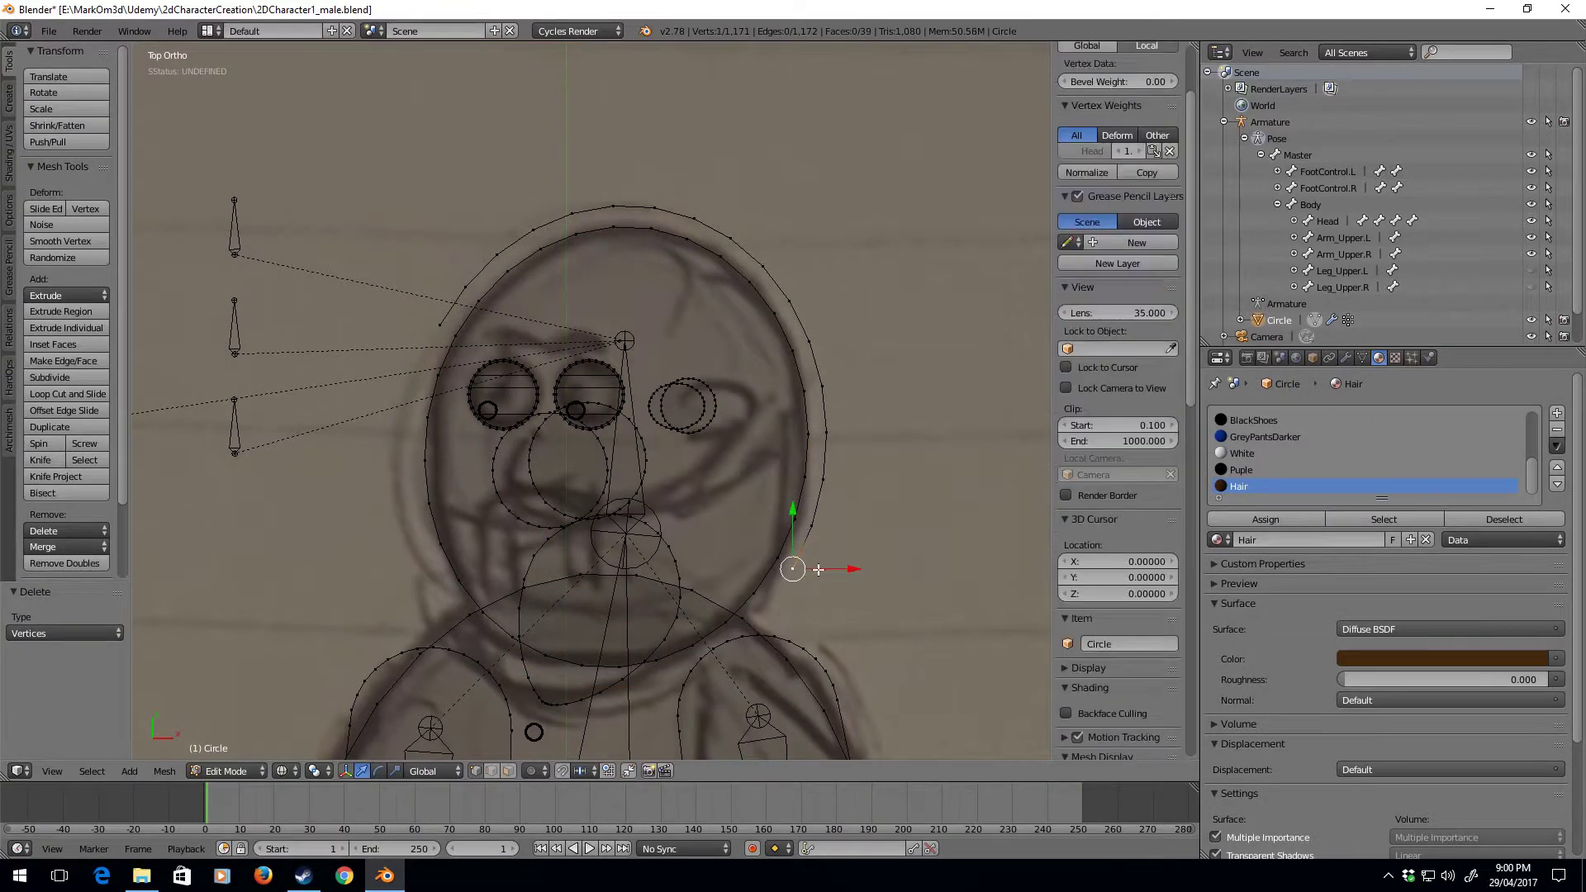
key(ctrl+l)
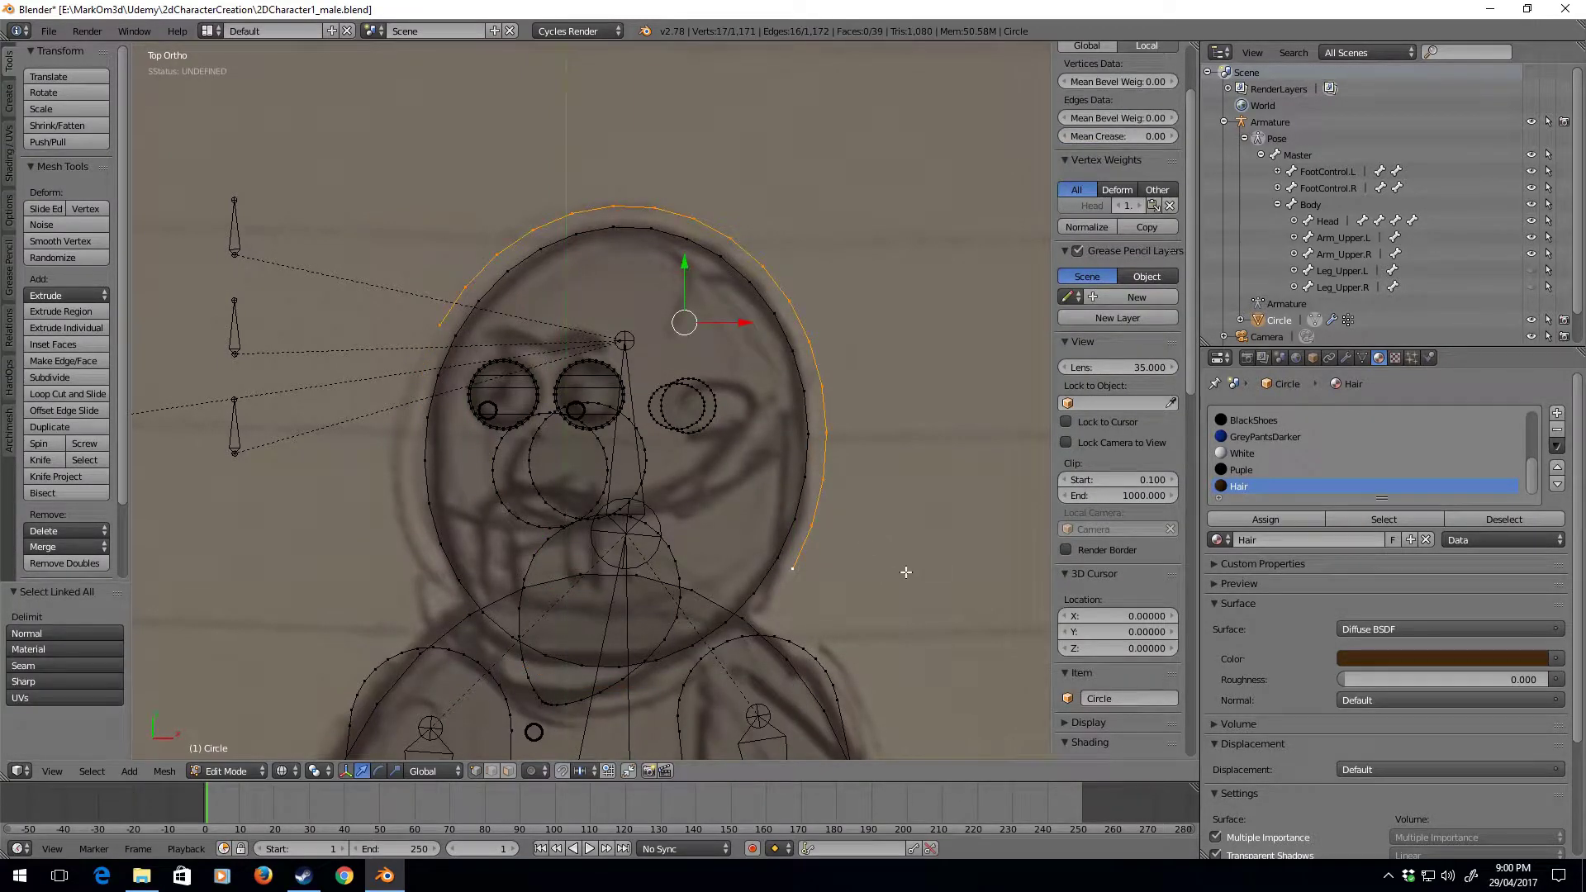
Extrude the hair arc and scale the new inner edge inward to 0.824, nudging it slightly
key(e)
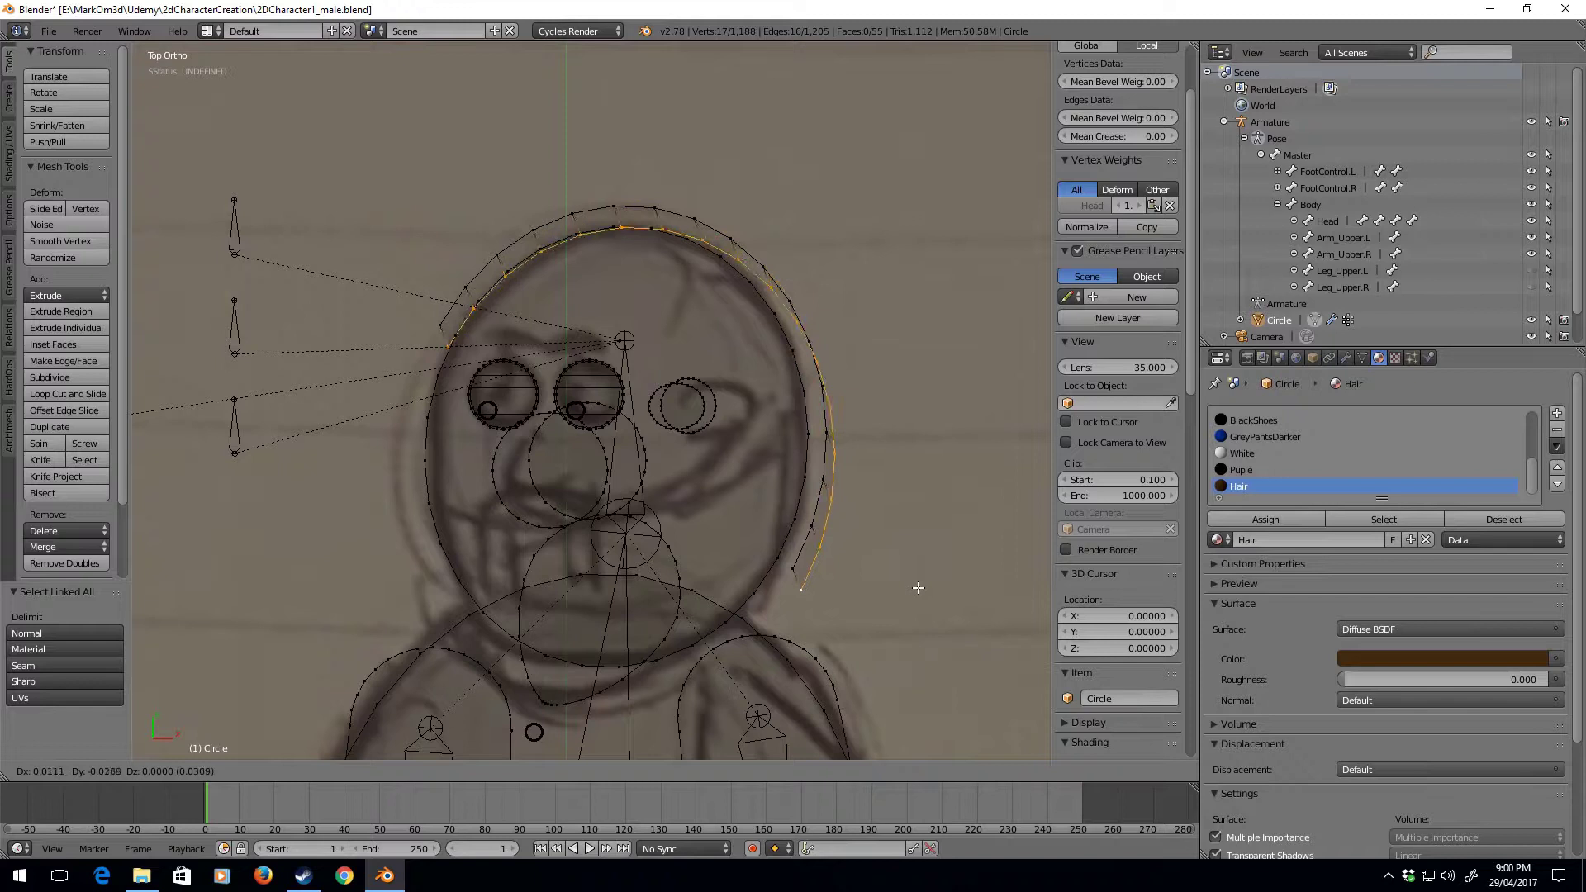
right_click(918, 587)
key(s)
click(912, 433)
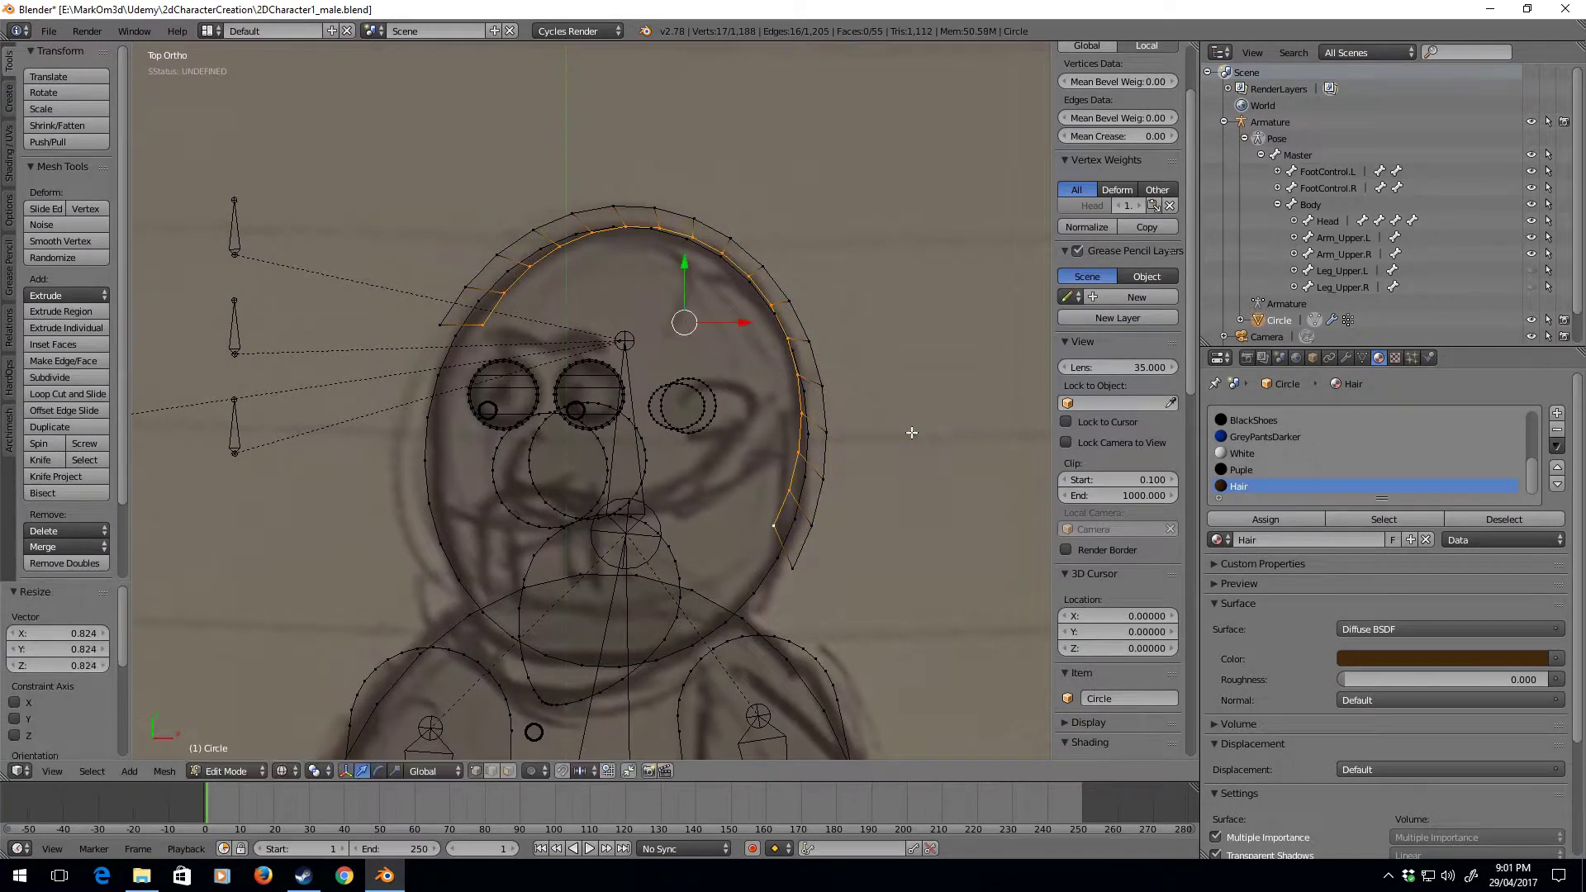
key(g)
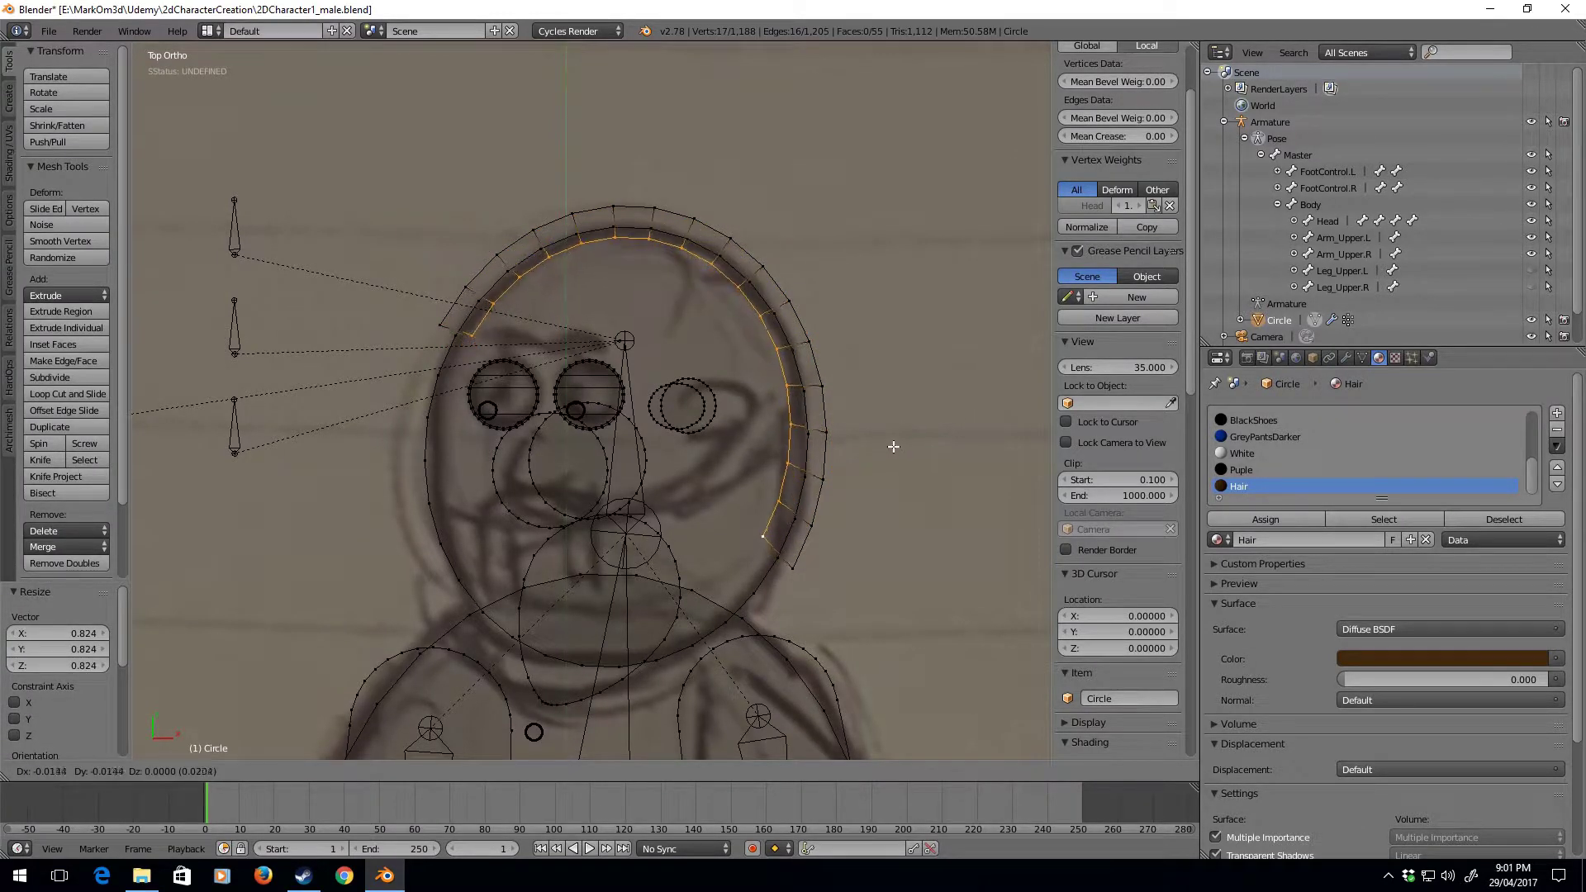
click(893, 446)
Try squashing the inner edge to 0.520 vertically and widening it to 1.097, then undo
key(s)
key(z)
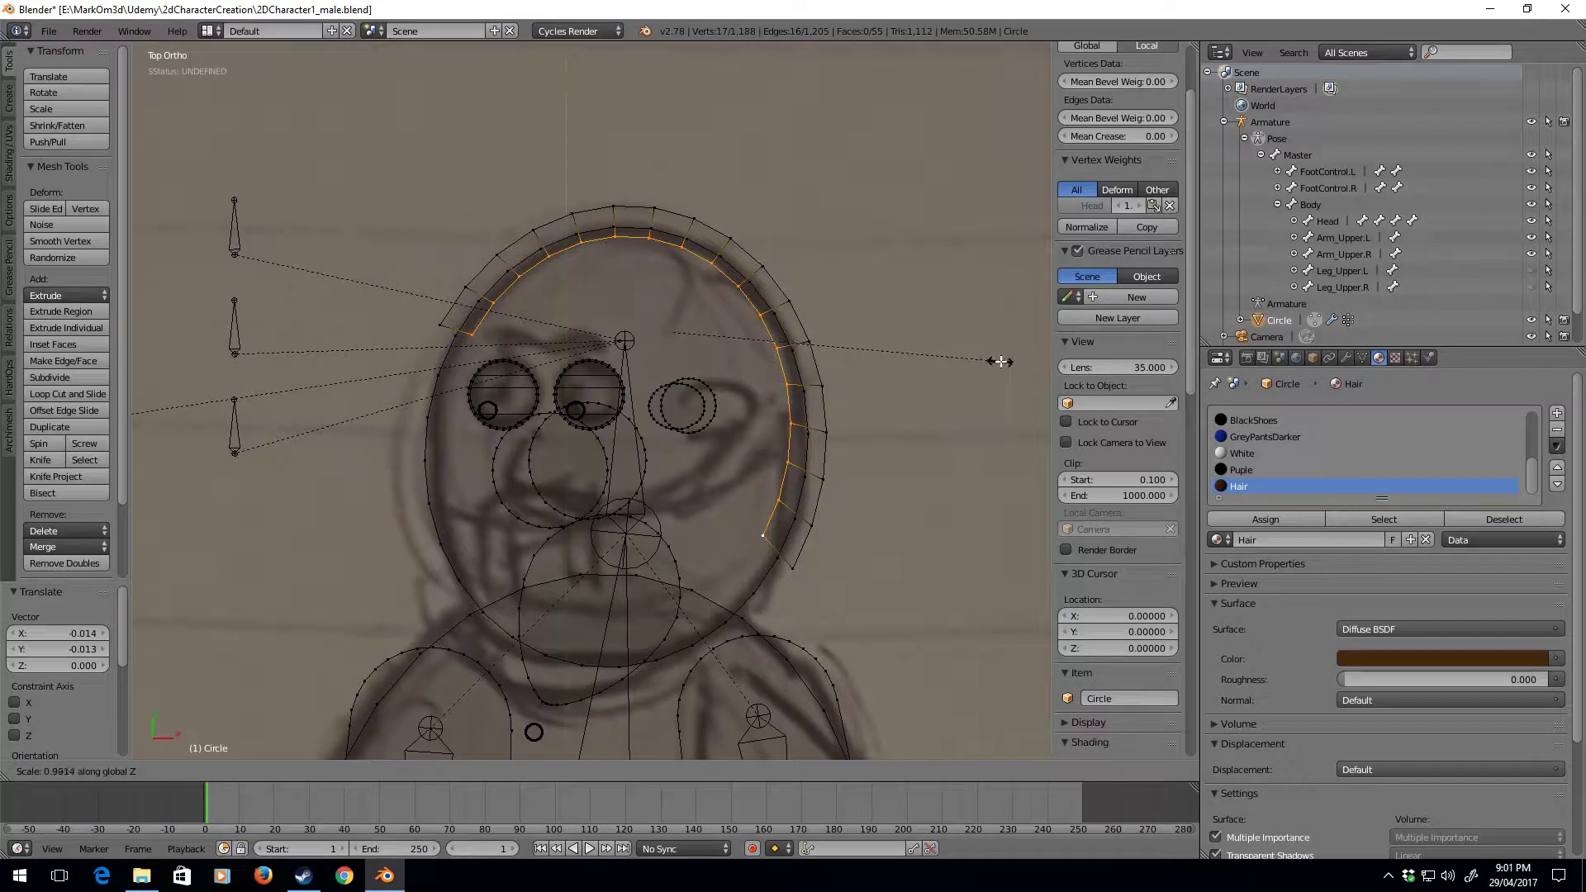
key(y)
click(845, 335)
key(s)
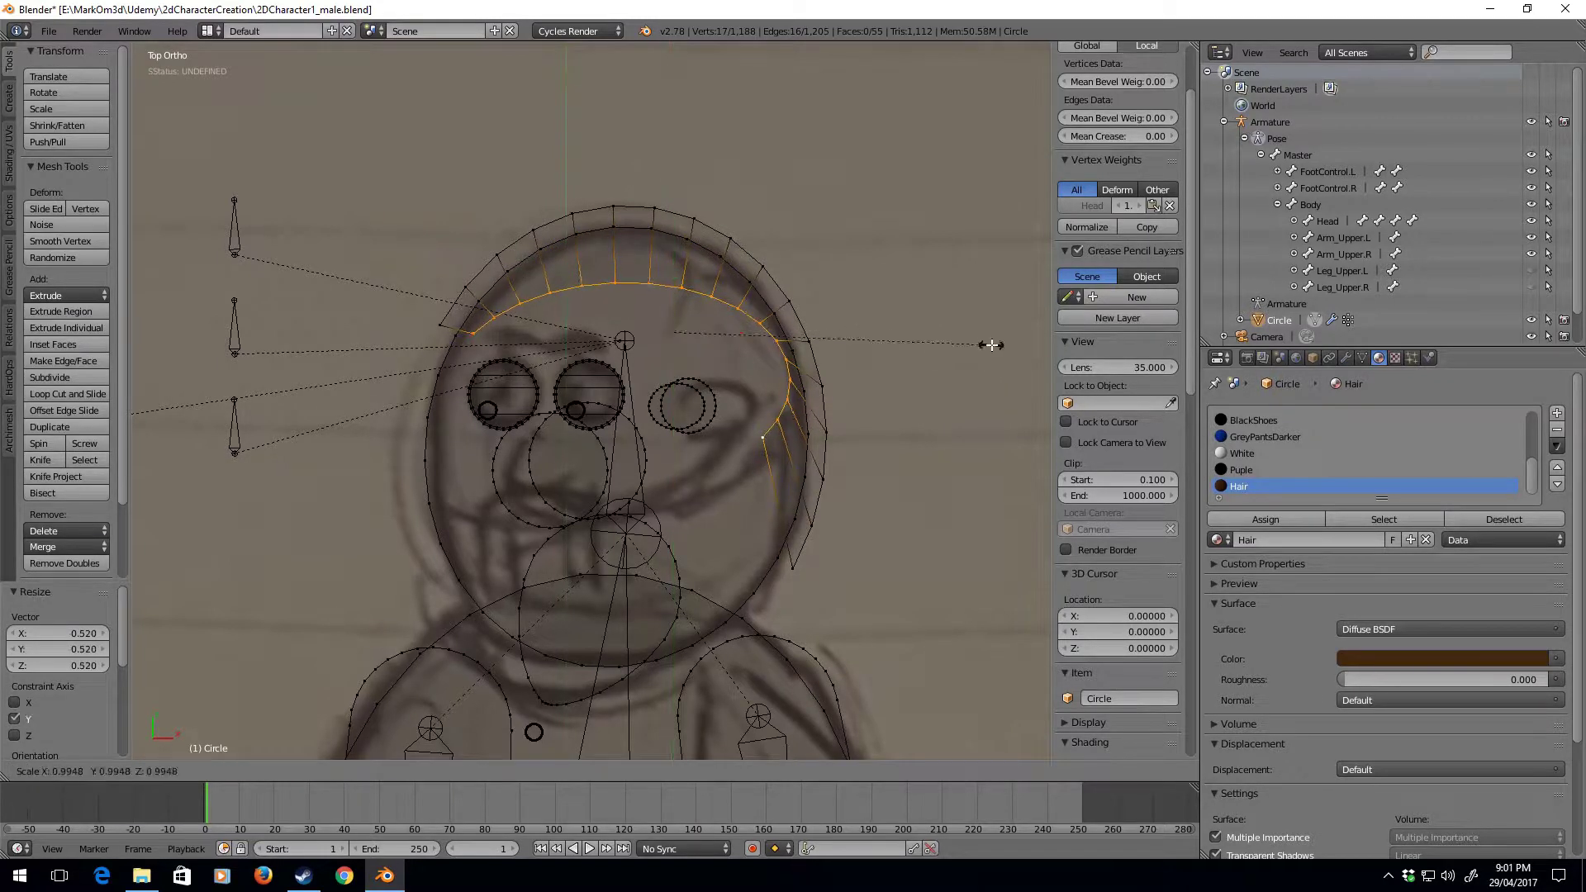
key(x)
click(987, 350)
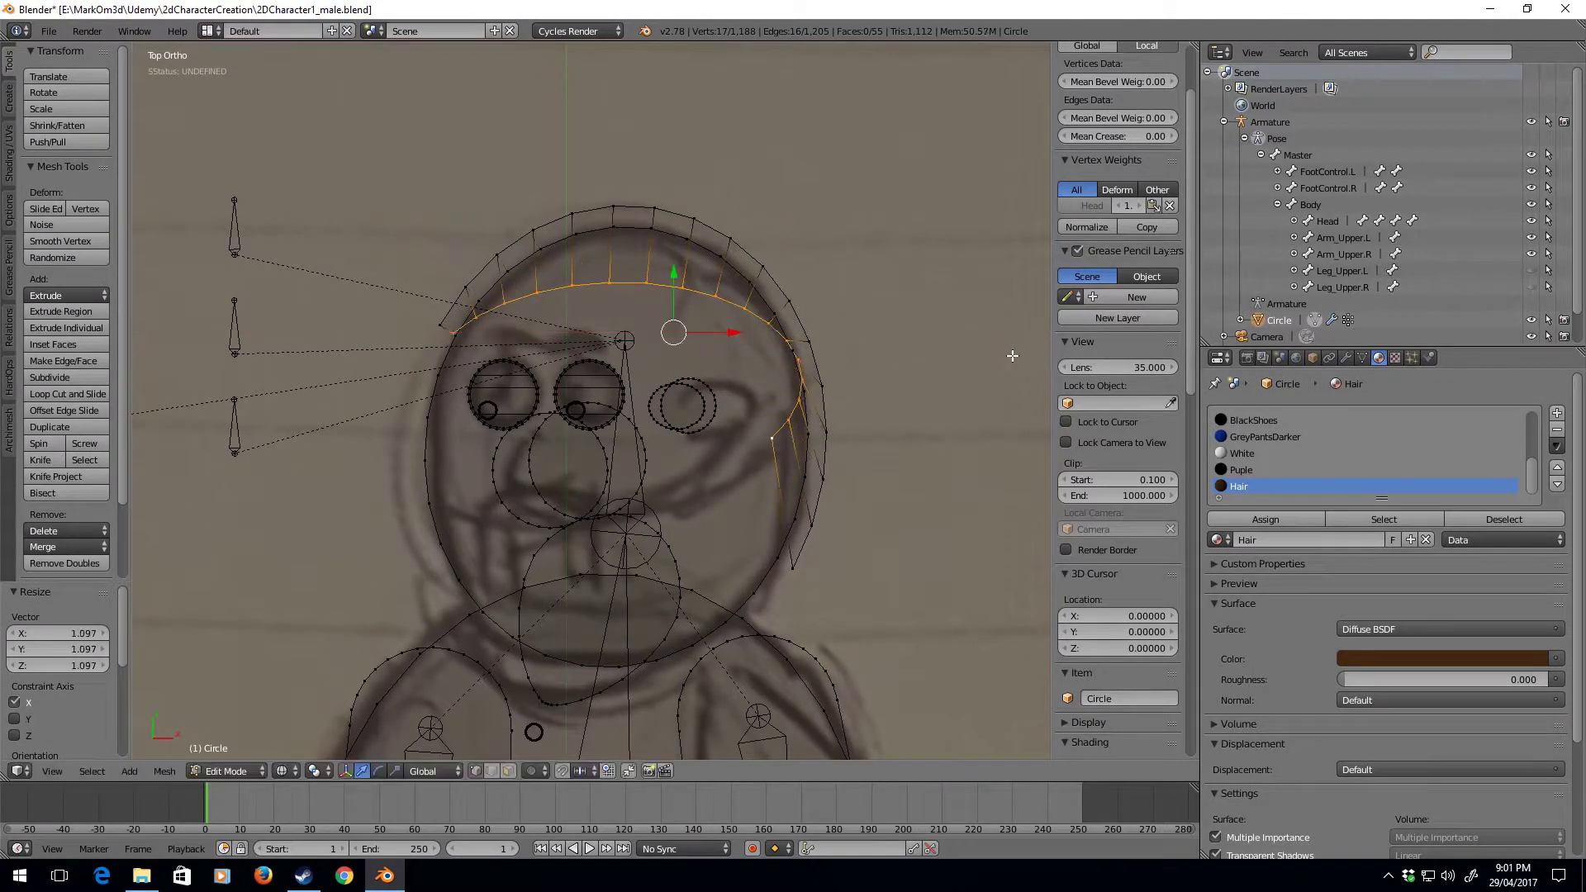
key(g)
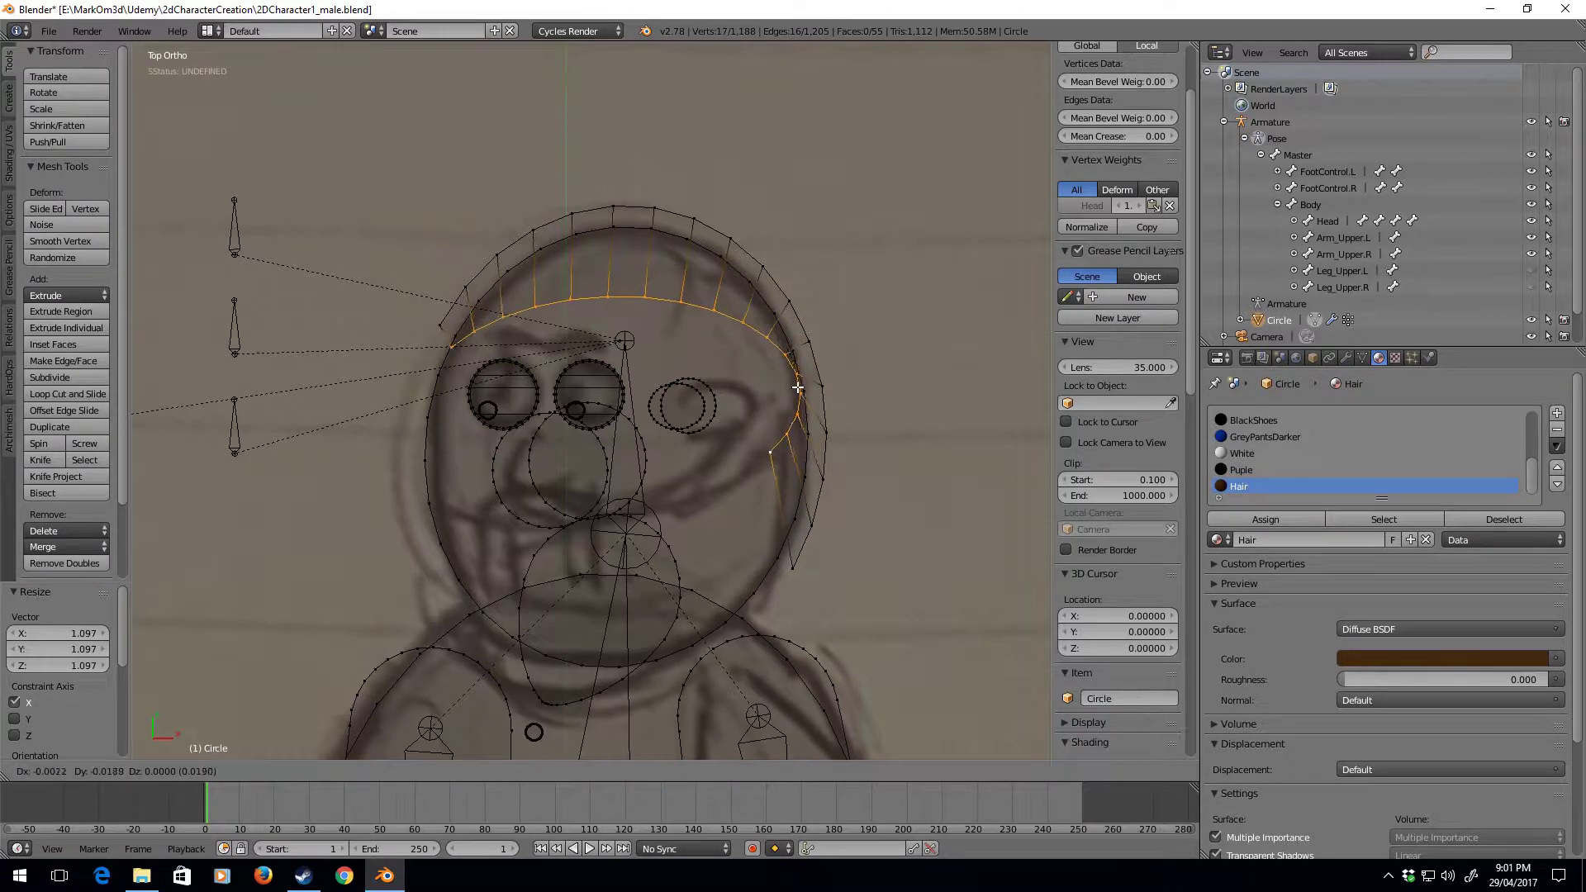
click(797, 385)
key(ctrl+z)
key(ctrl+z)
key(ctrl+z)
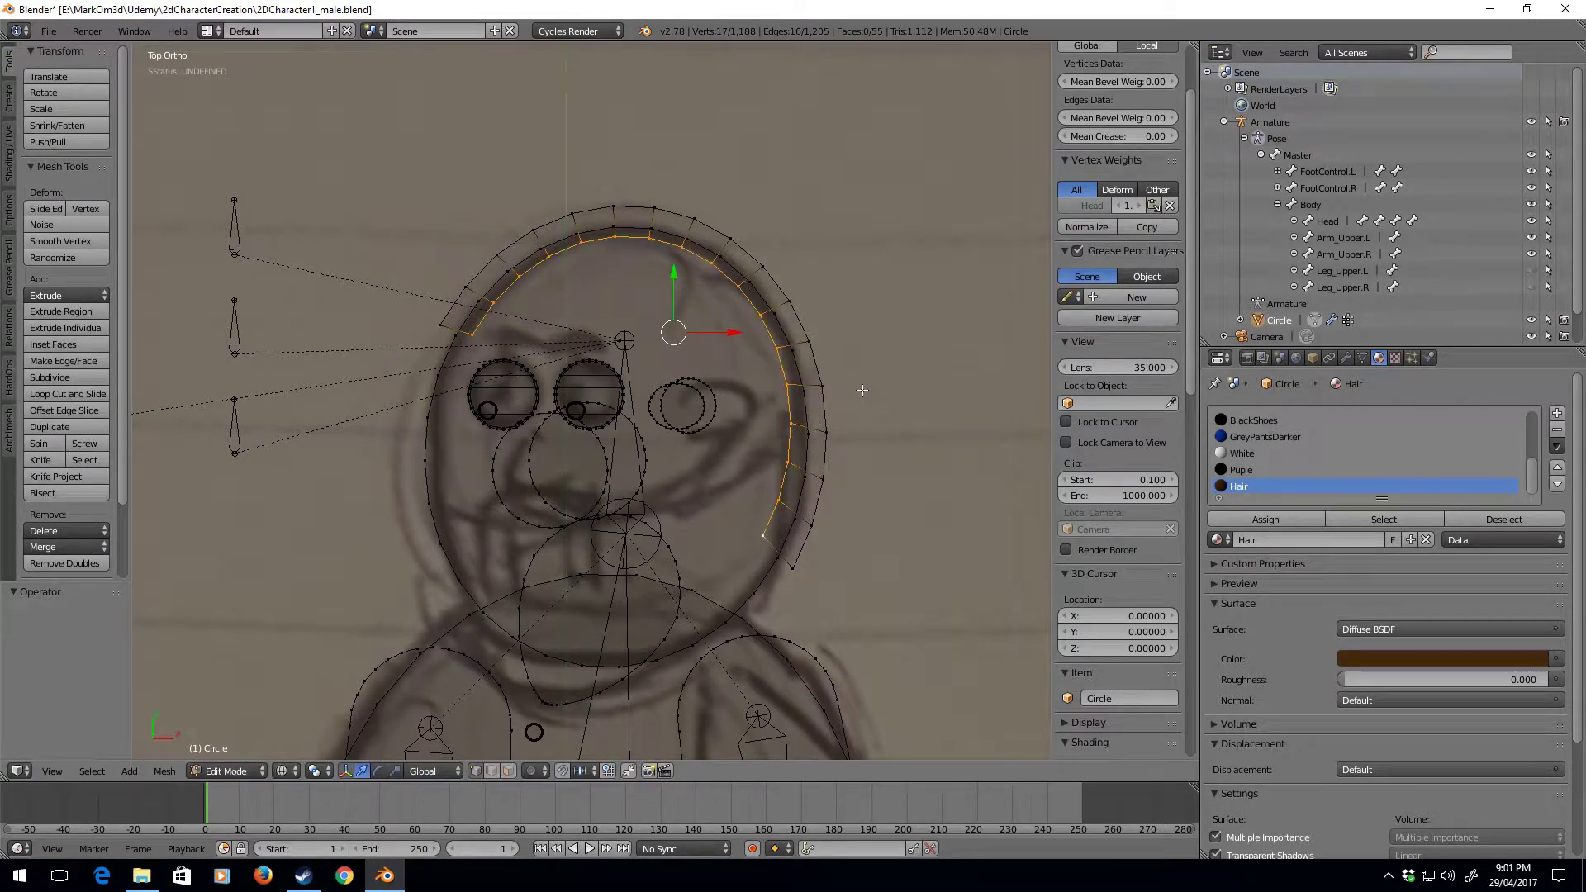
Squash the inner hair edge along Y to 0.431 and select a vertex on the right side
key(s)
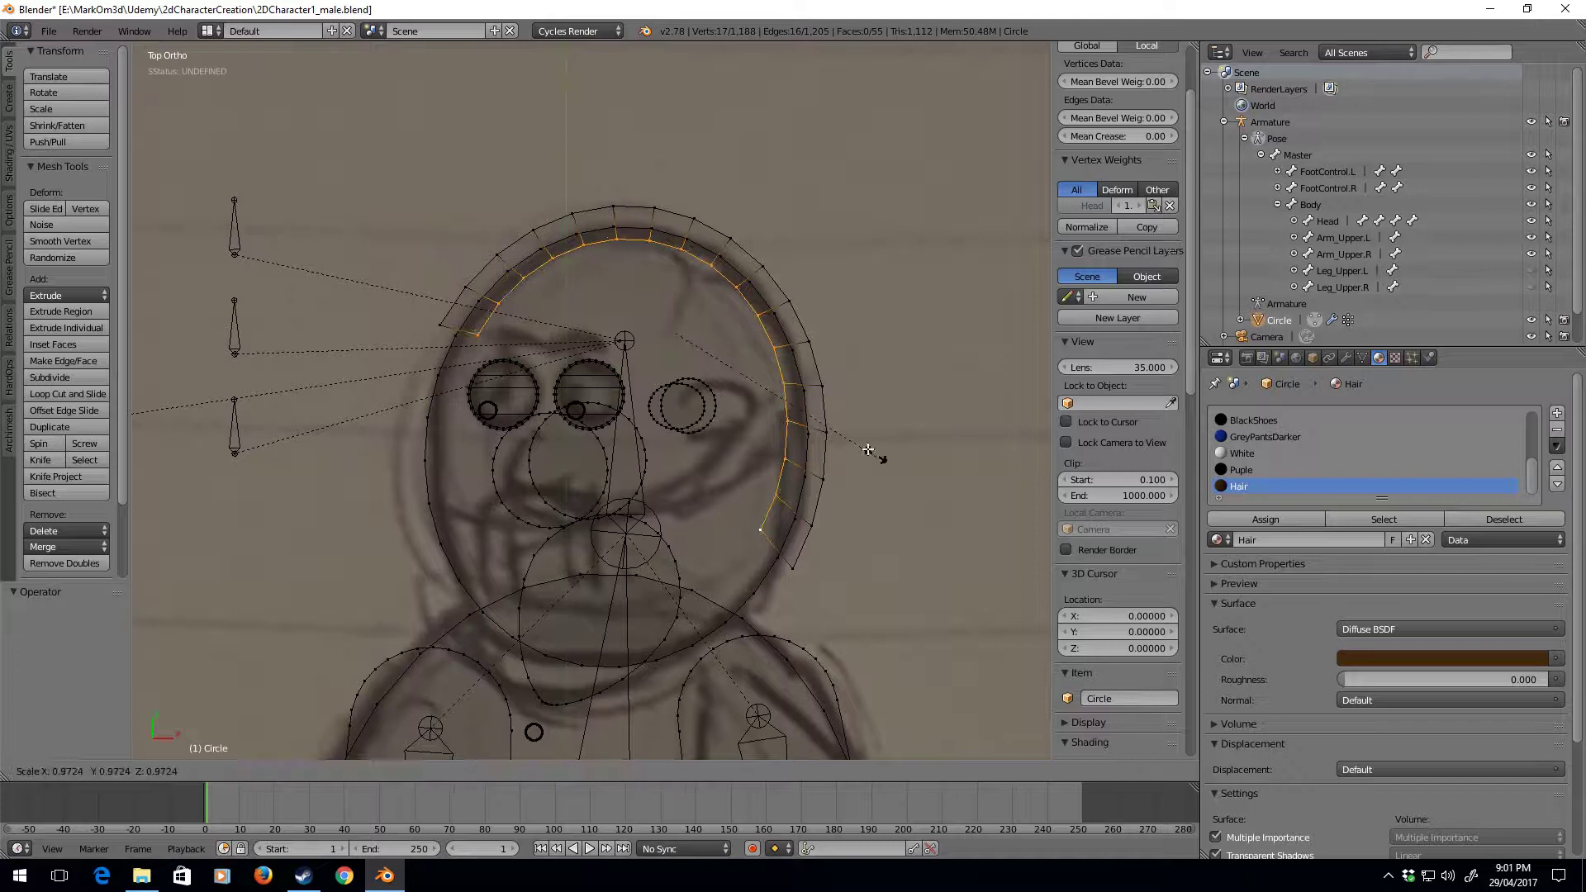
right_click(855, 423)
key(s)
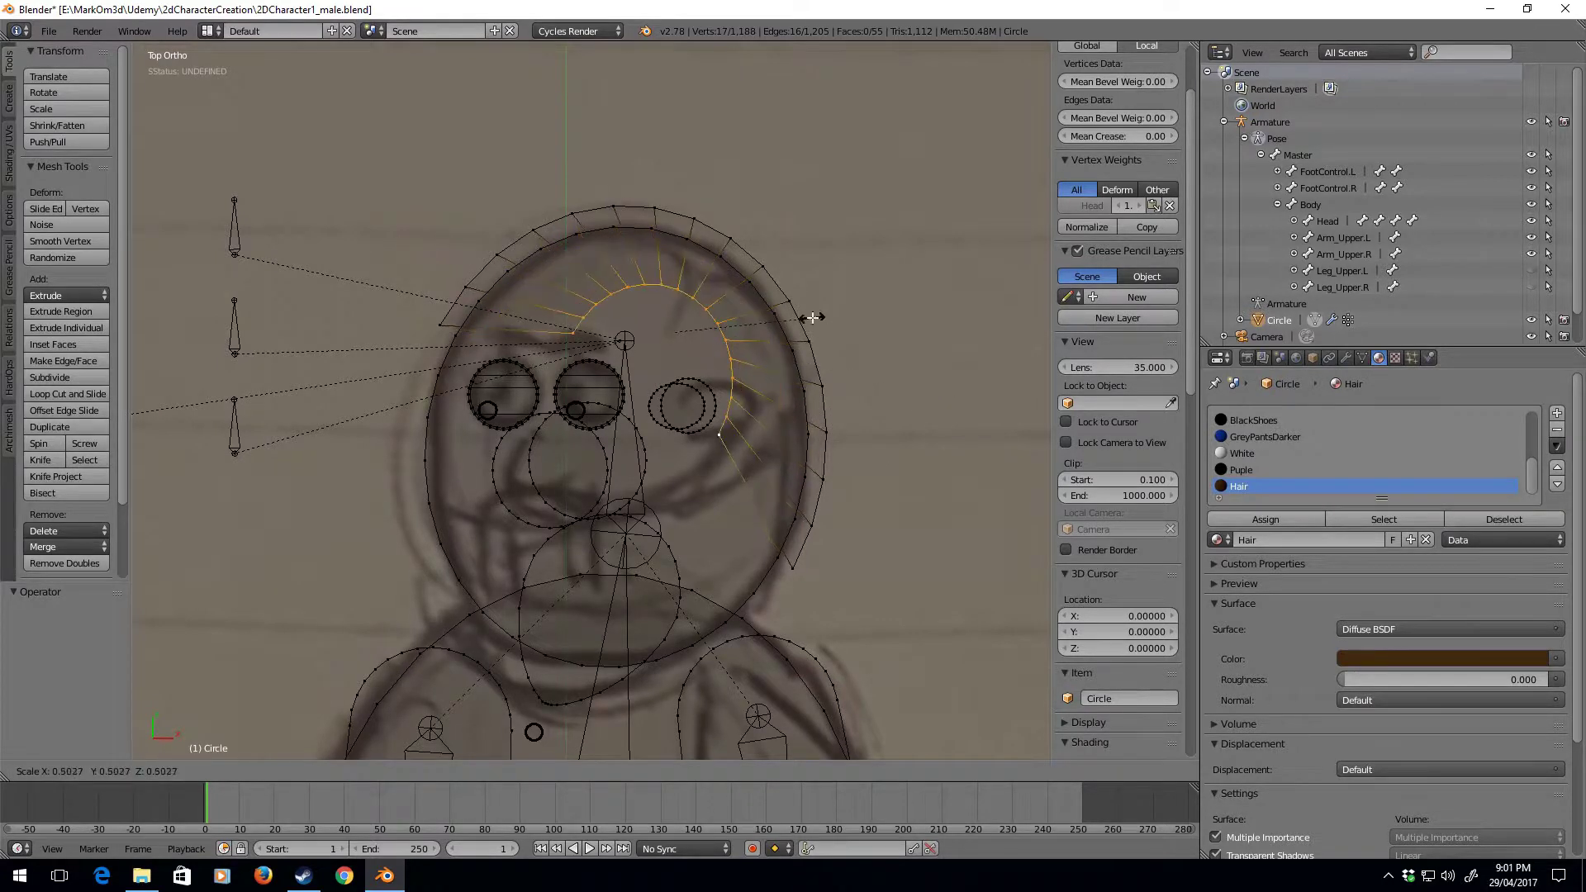
key(y)
click(795, 320)
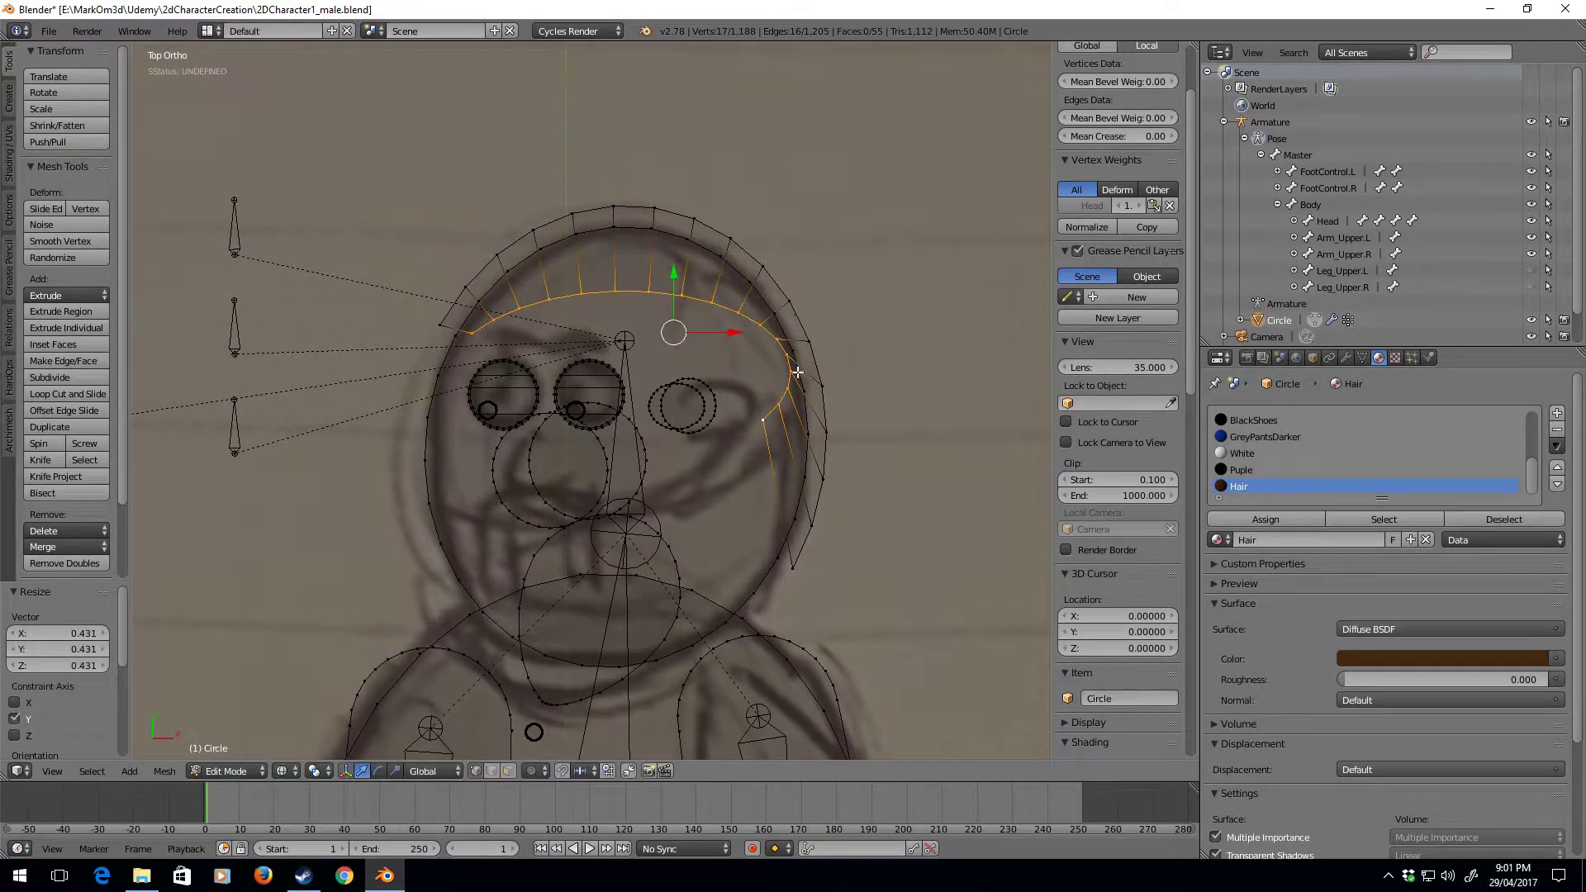
right_click(792, 370)
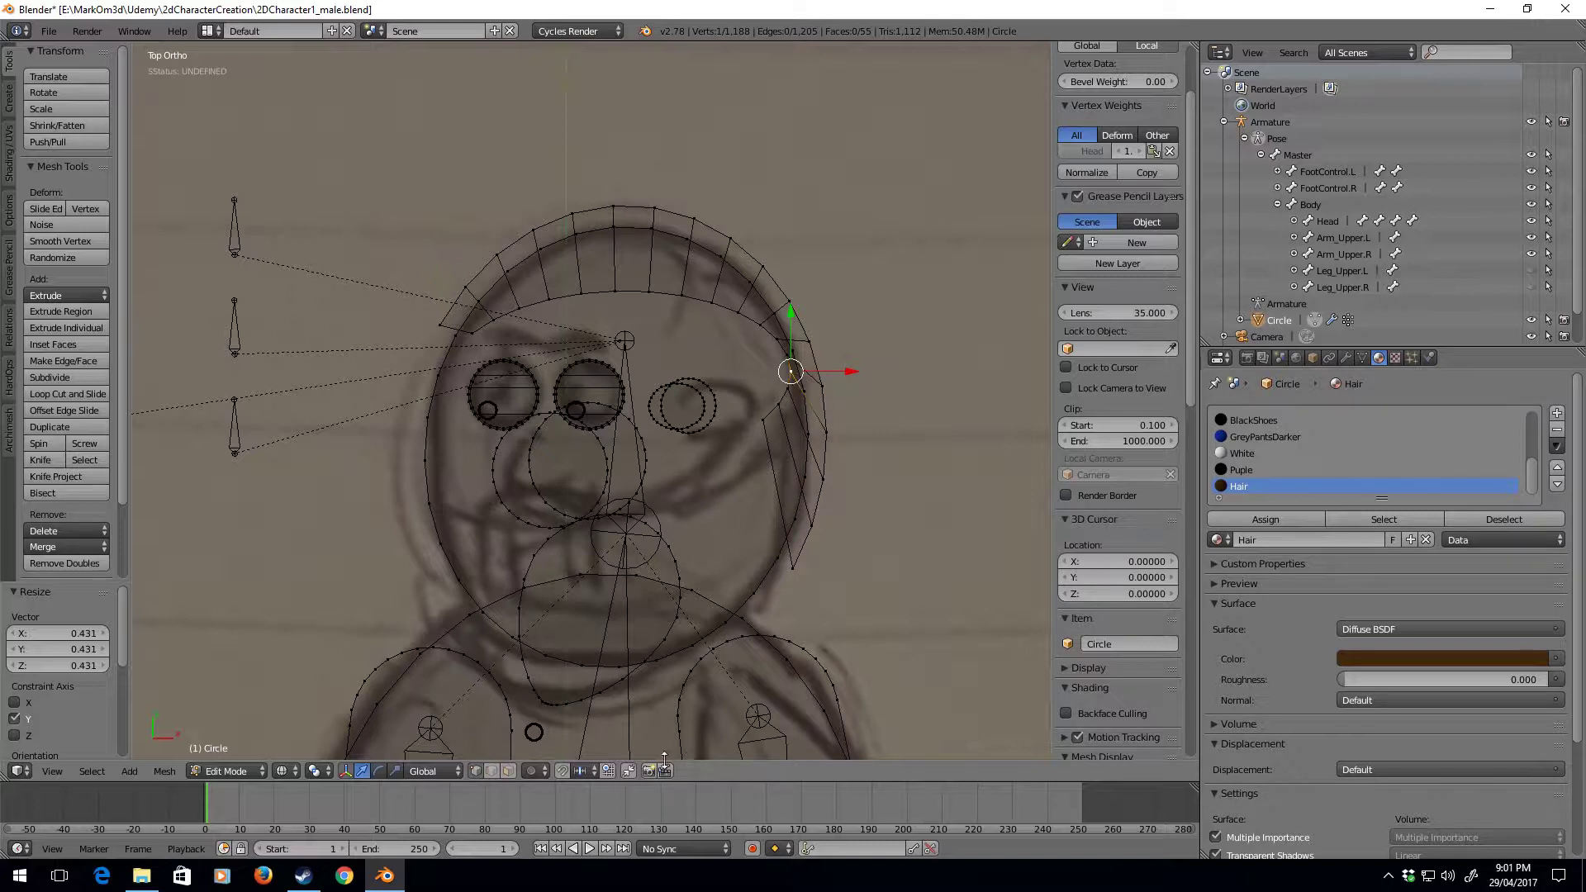
Try moving hair vertices with Connected proportional editing, then undo the edits and turn proportional editing off
click(532, 771)
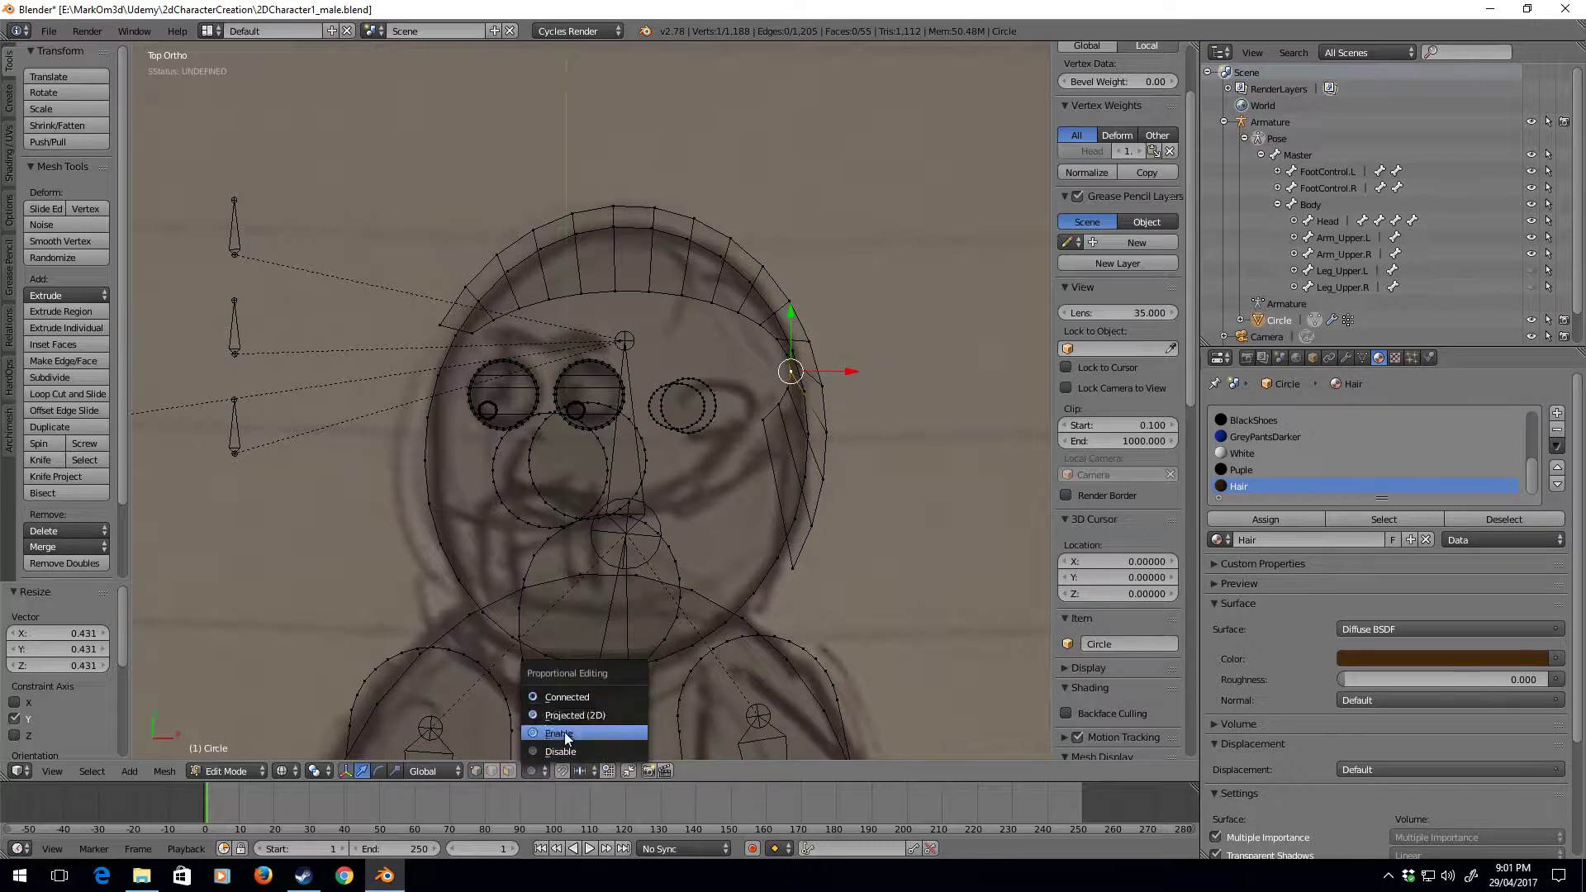
click(570, 697)
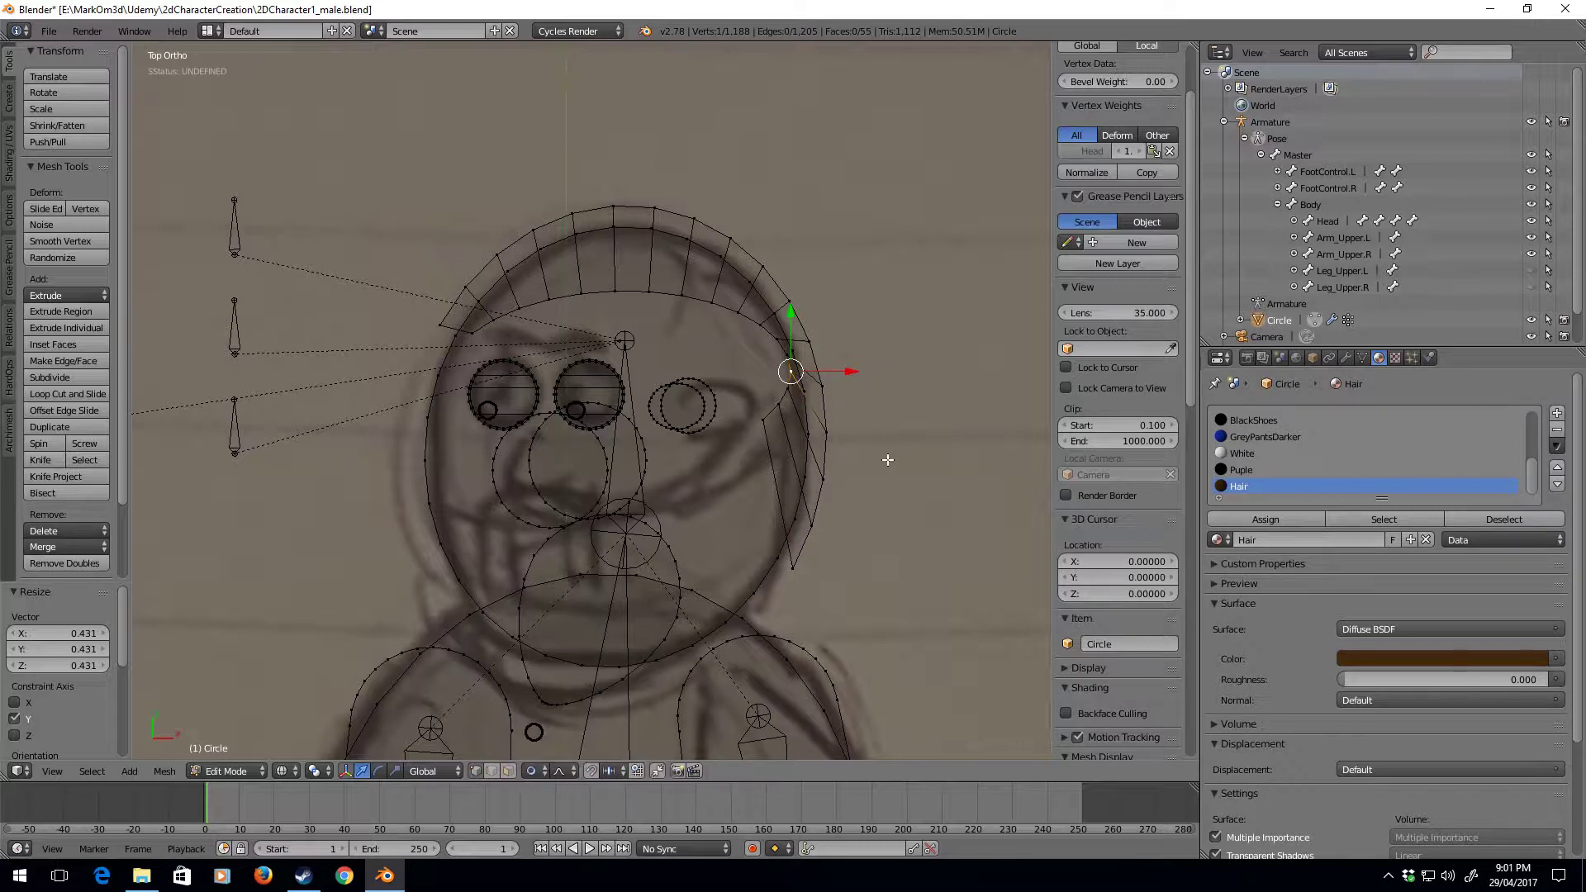
key(g)
scroll(807, 460, up, 4)
right_click(900, 463)
click(531, 771)
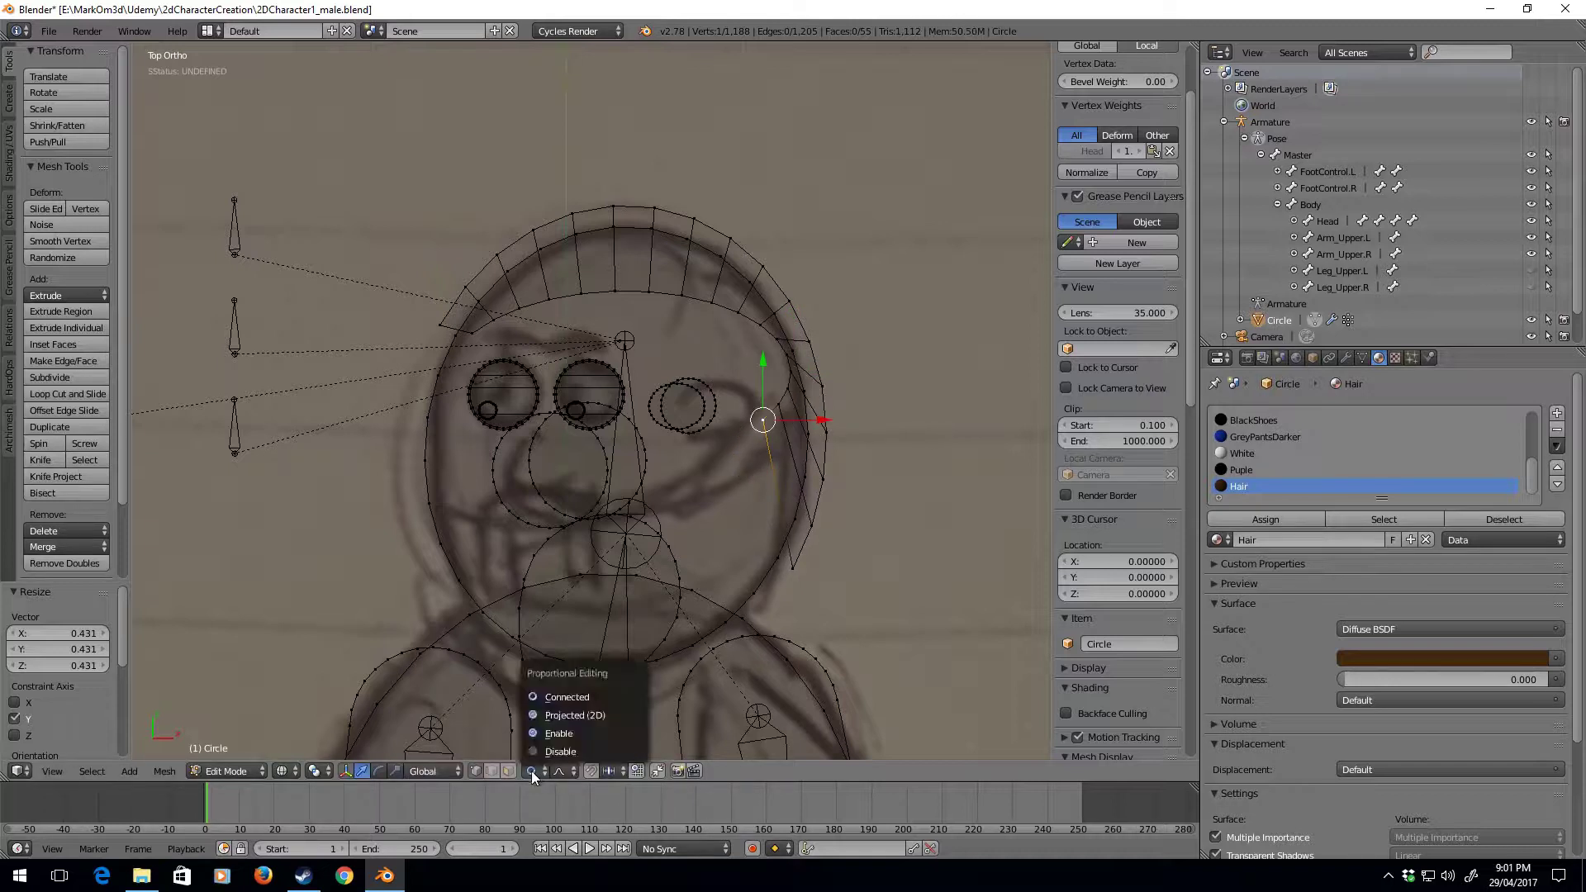
right_click(783, 372)
key(g)
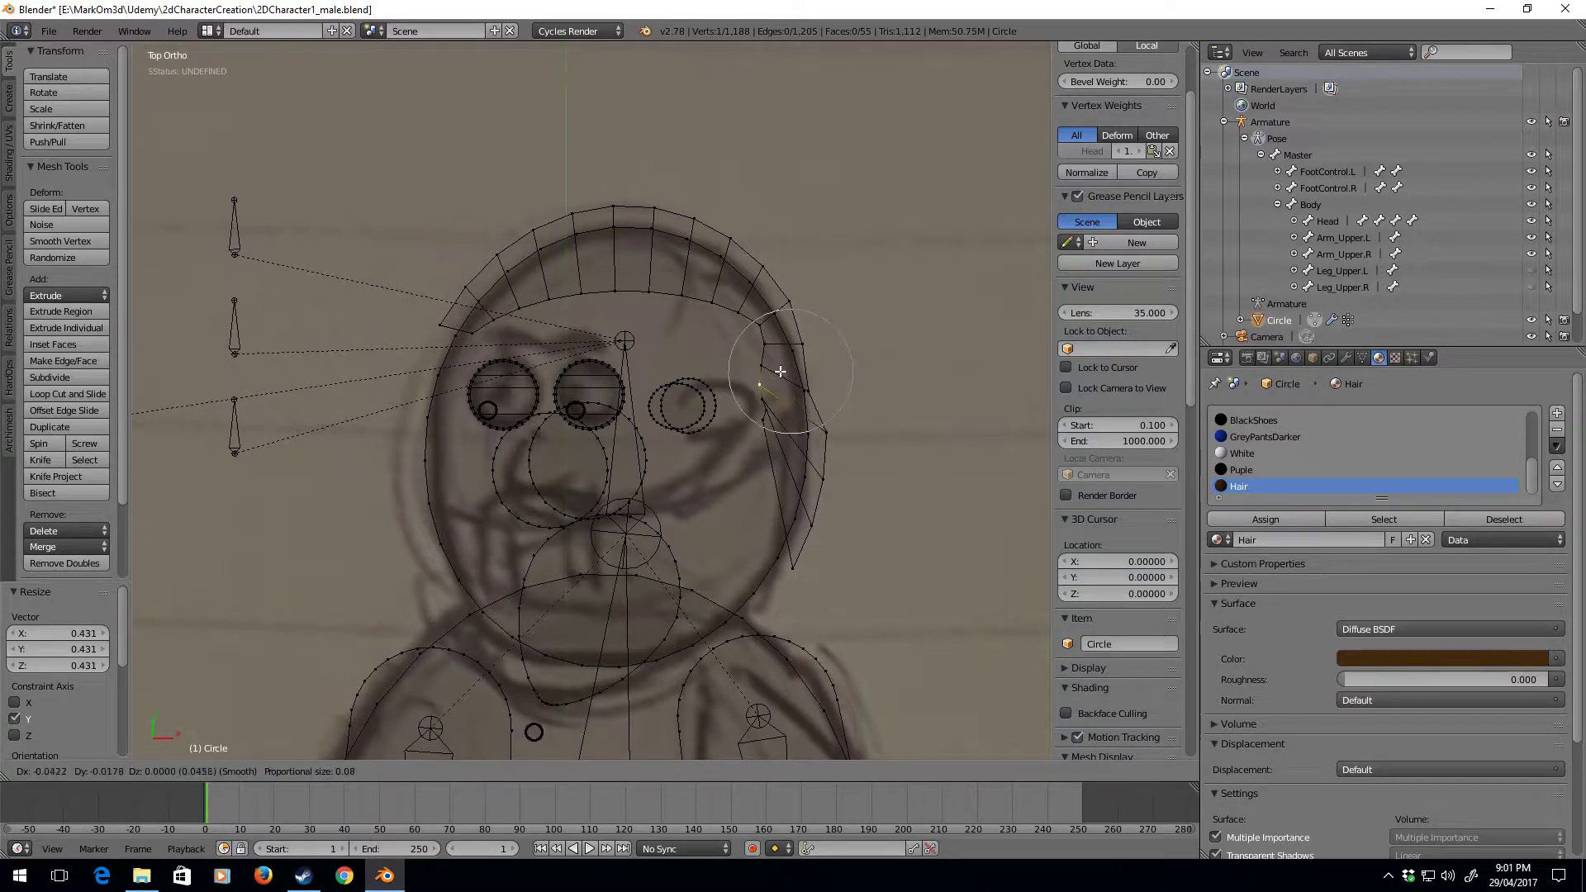
click(783, 371)
right_click(813, 384)
key(g)
right_click(832, 379)
key(ctrl+z)
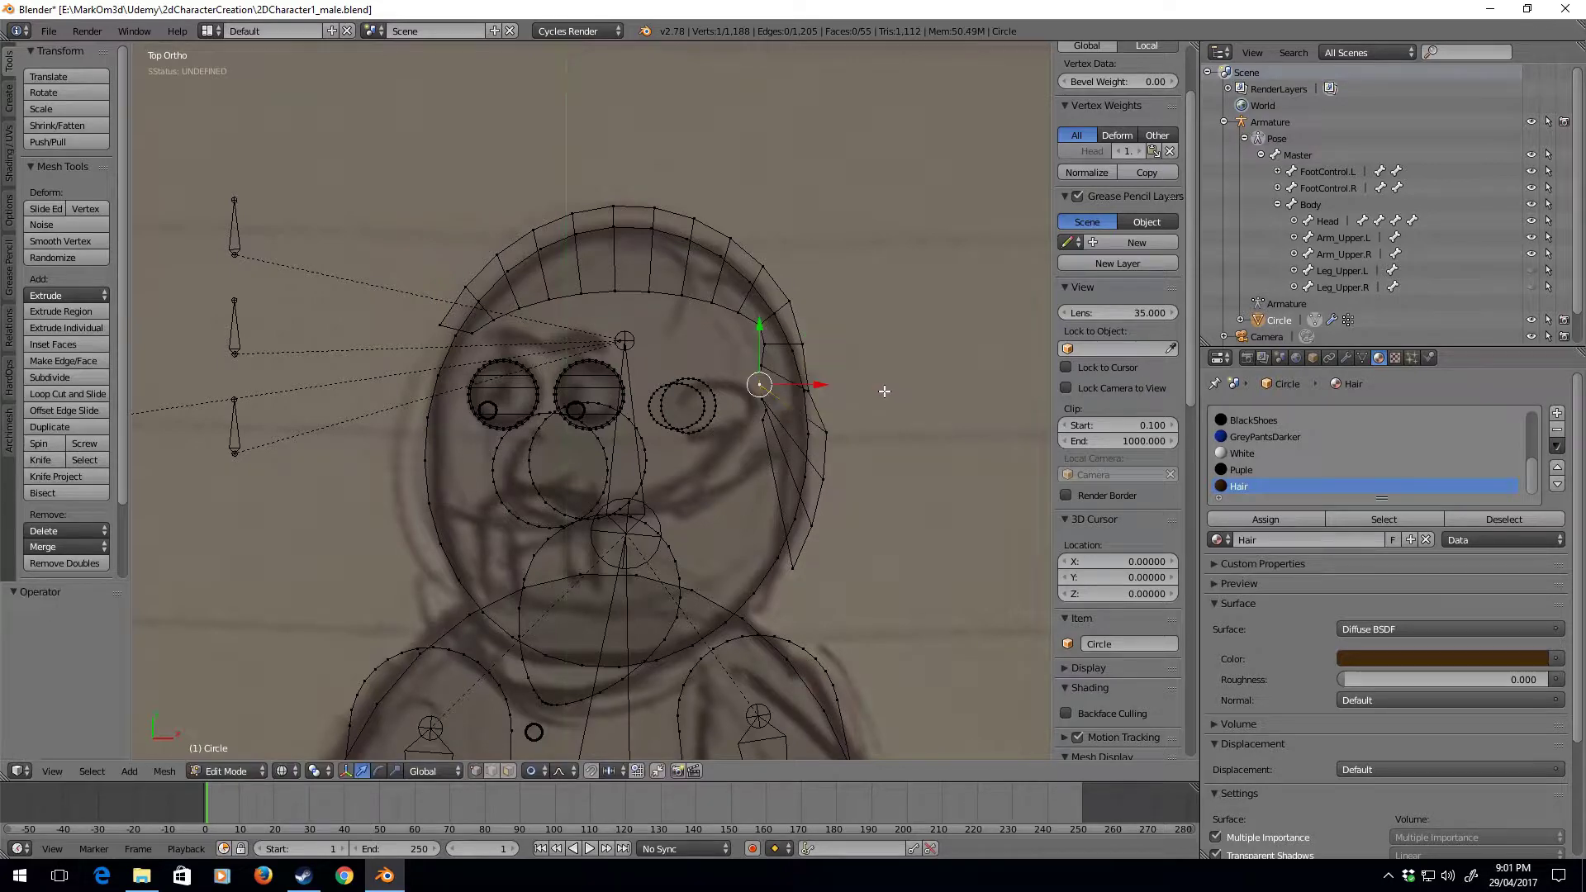
key(ctrl+z)
scroll(869, 429, up, 2)
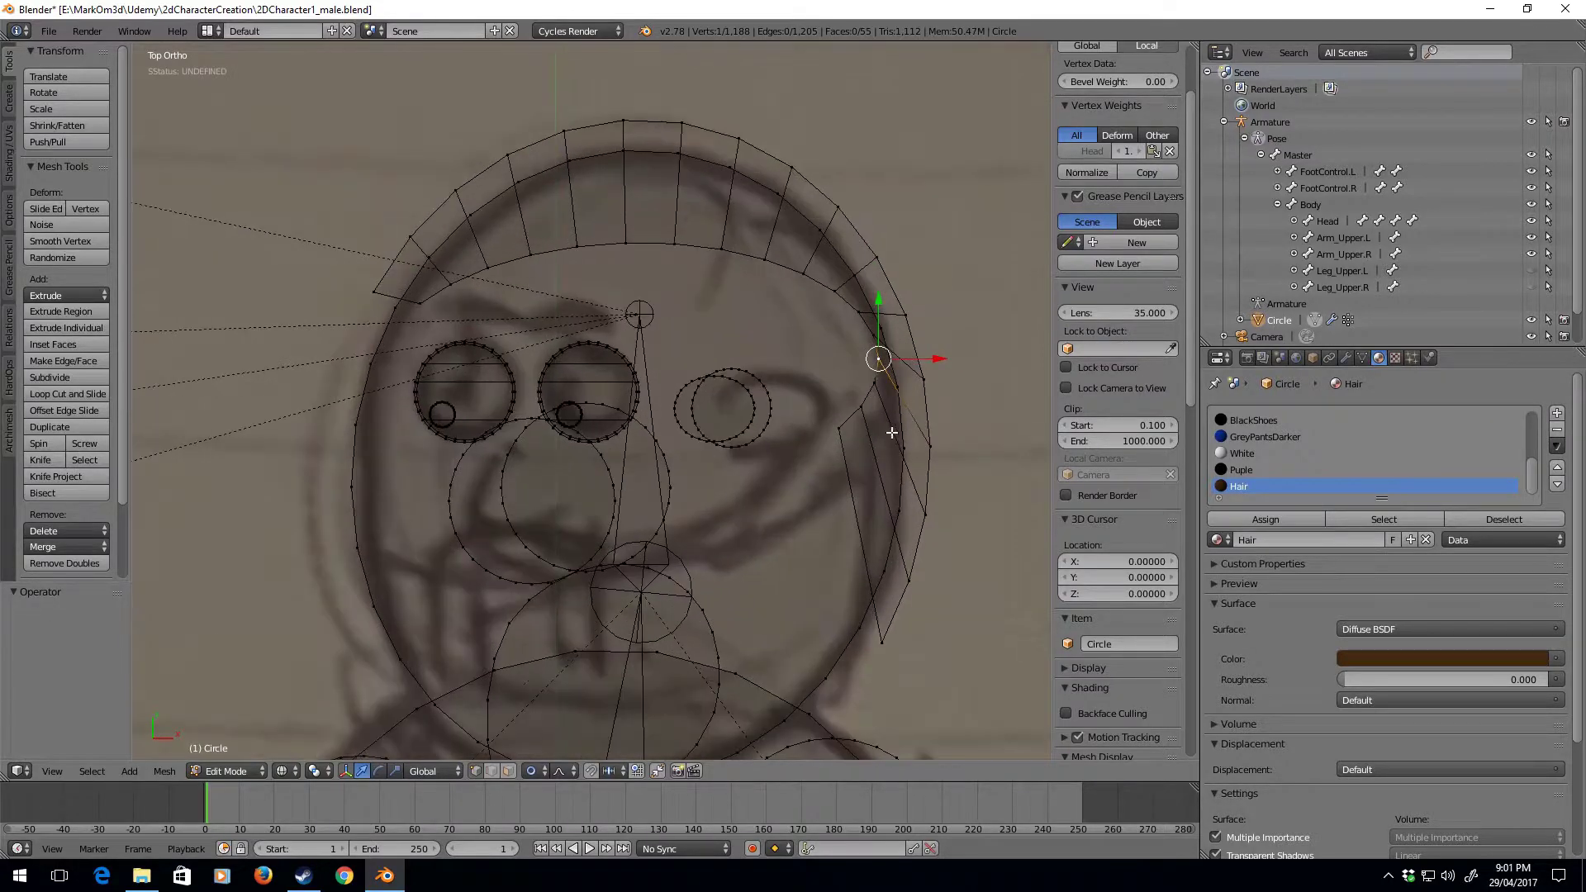
key(o)
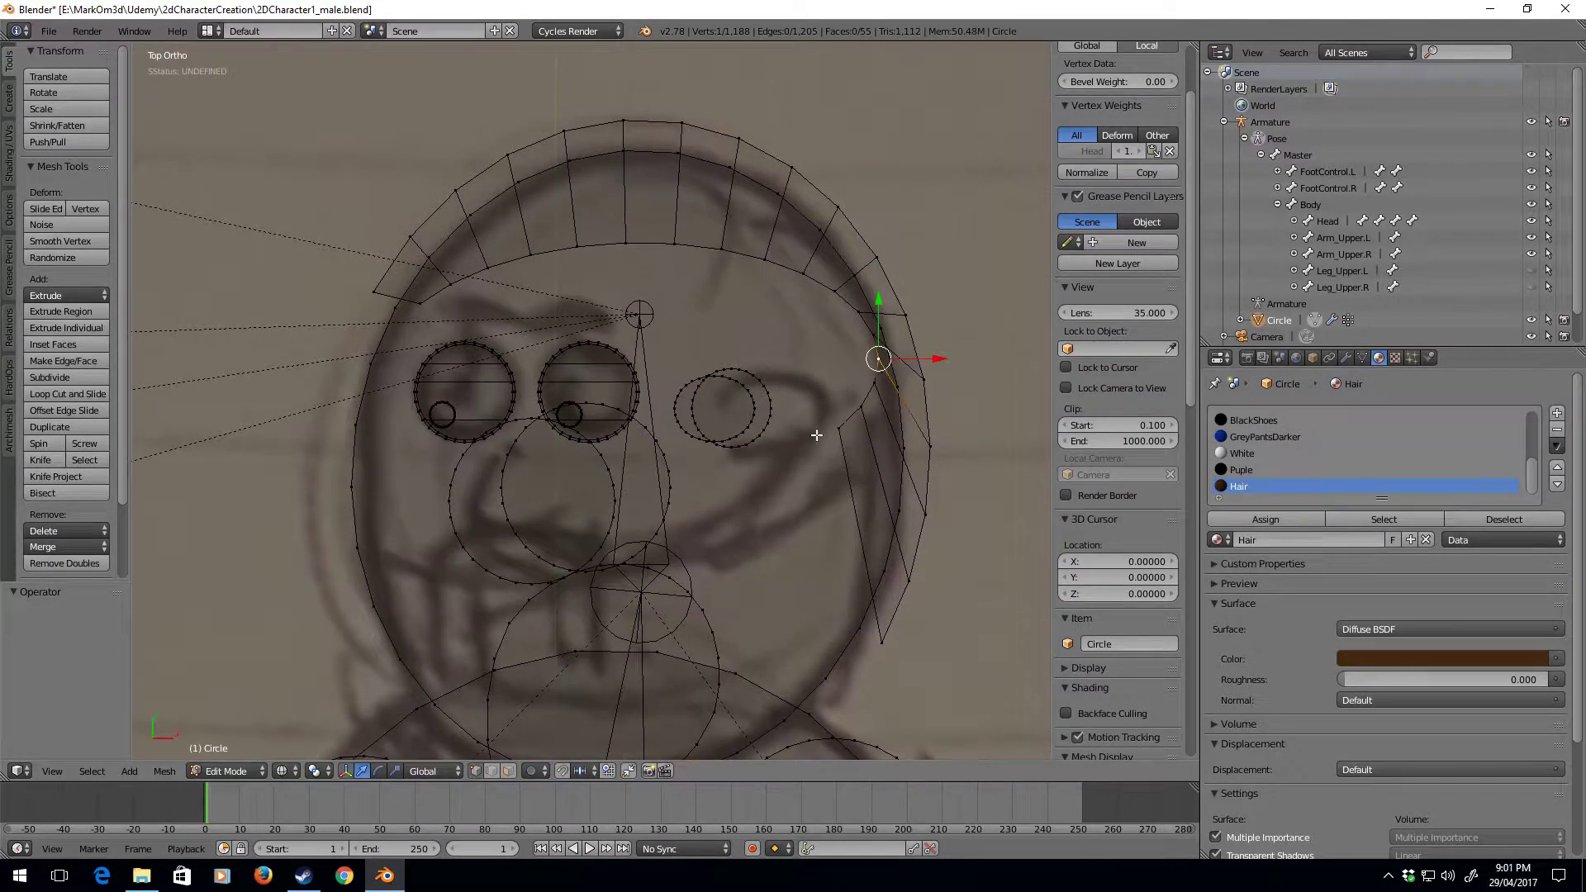
Move a selected hair strand, then one of its top vertices, down and to the left
shift+right_click(843, 427)
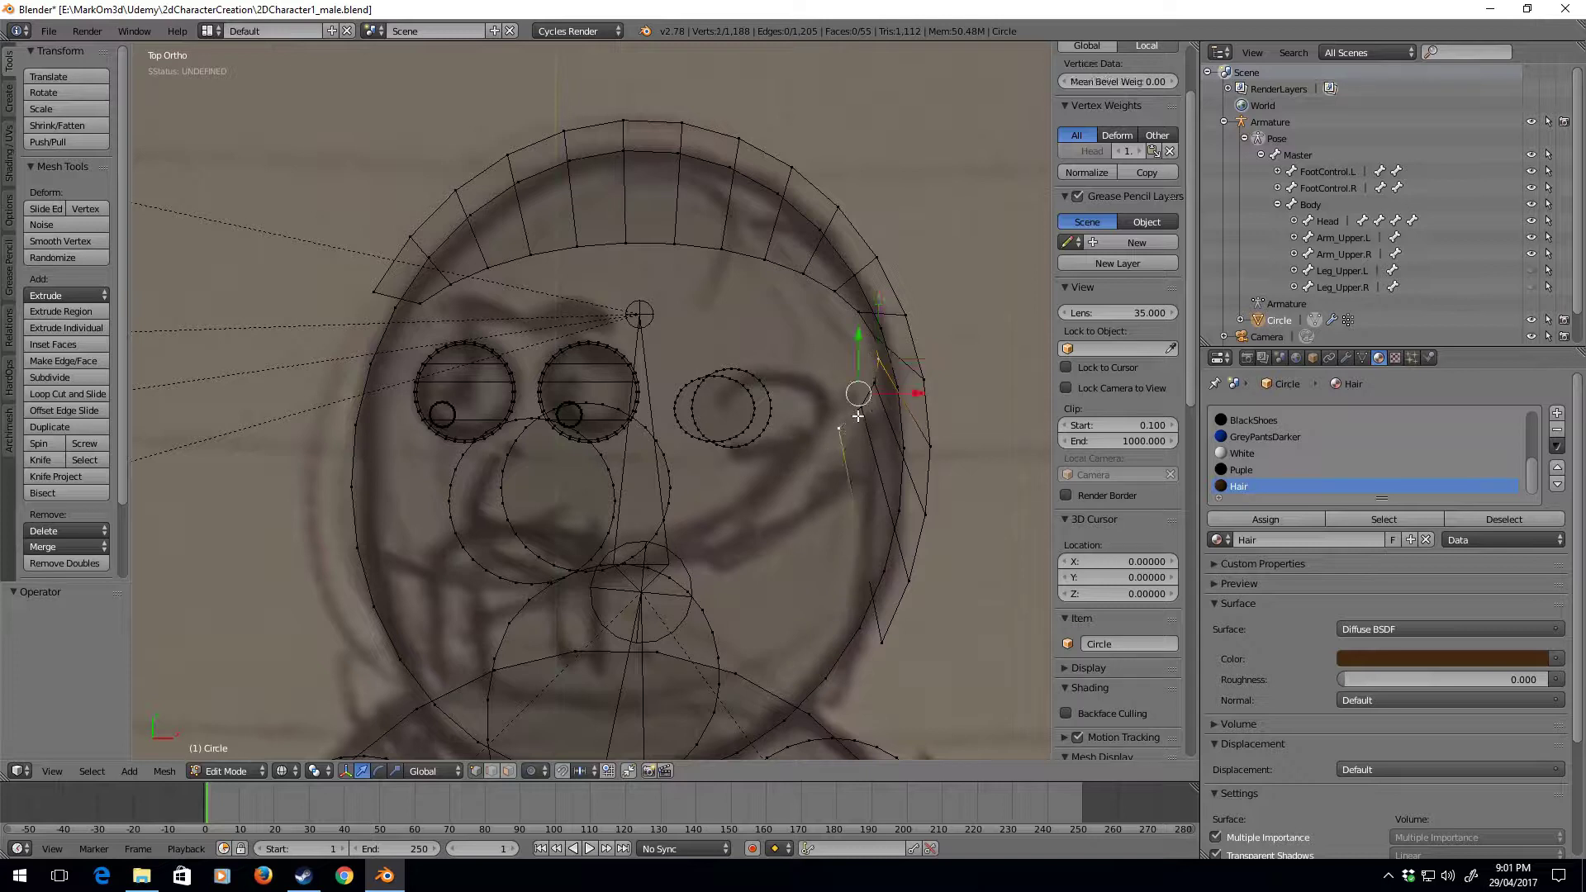
shift+right_click(861, 409)
shift+right_click(873, 383)
shift+right_click(873, 334)
shift+right_click(858, 314)
shift+right_click(831, 293)
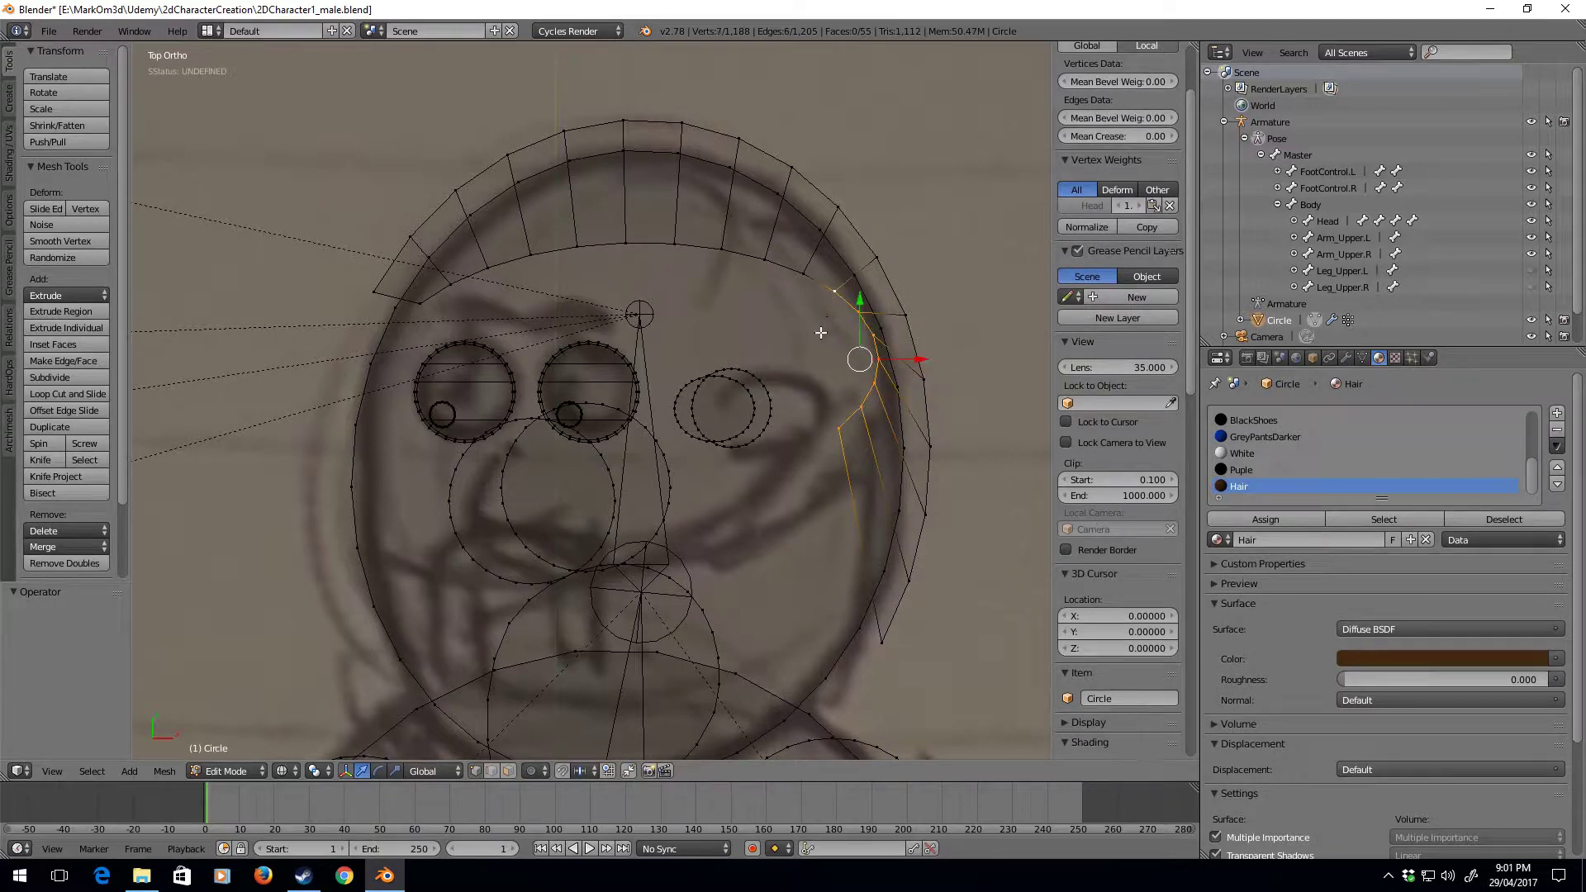
key(g)
key(Escape)
key(g)
click(819, 335)
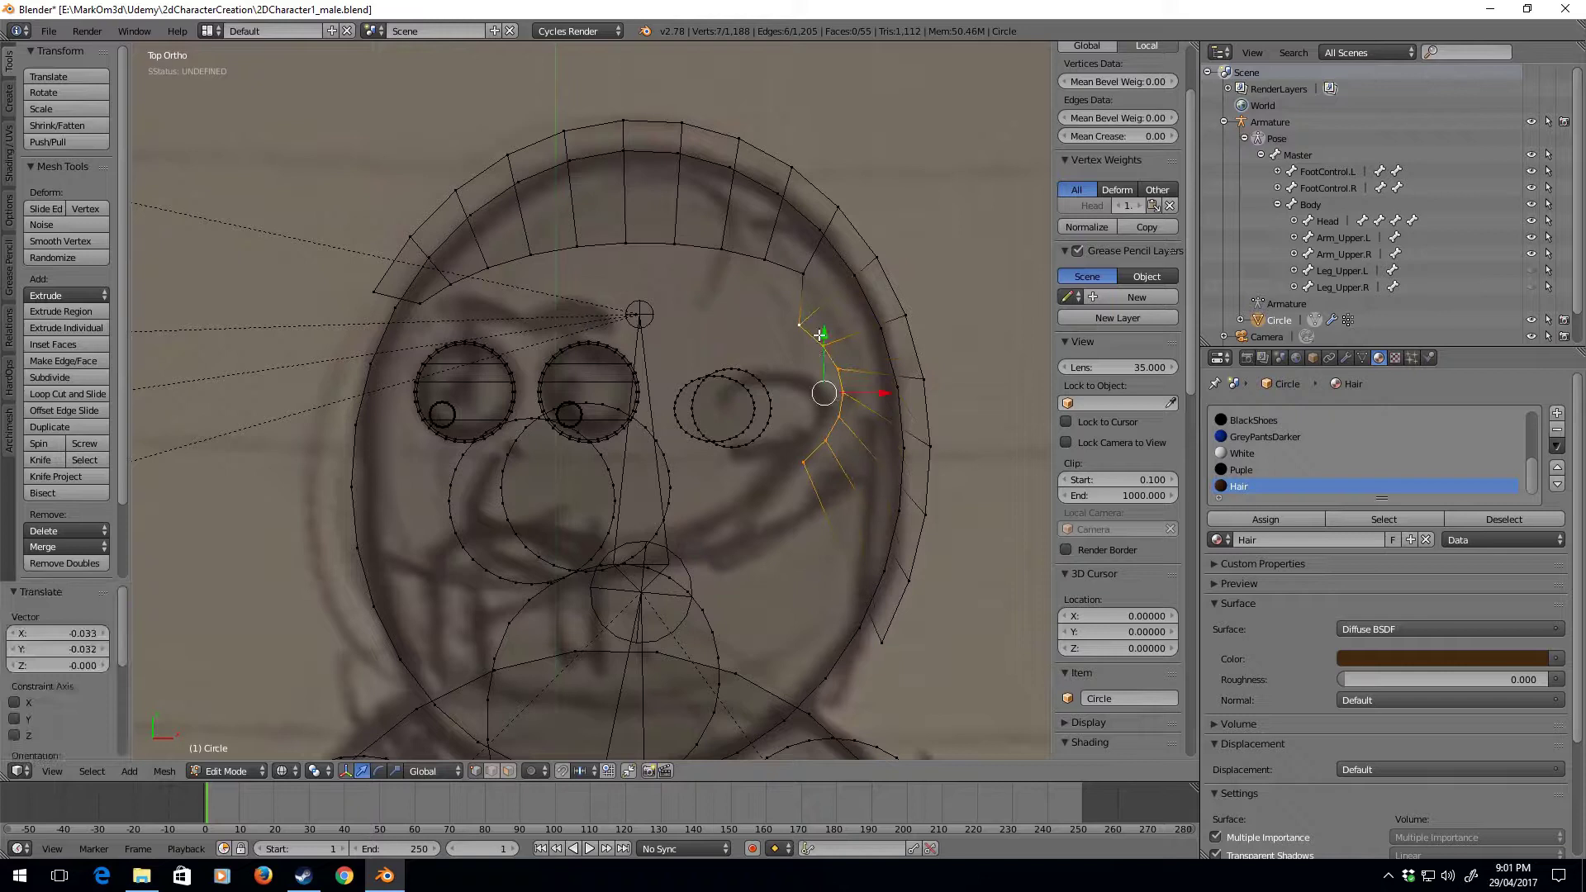
right_click(805, 274)
key(g)
click(781, 292)
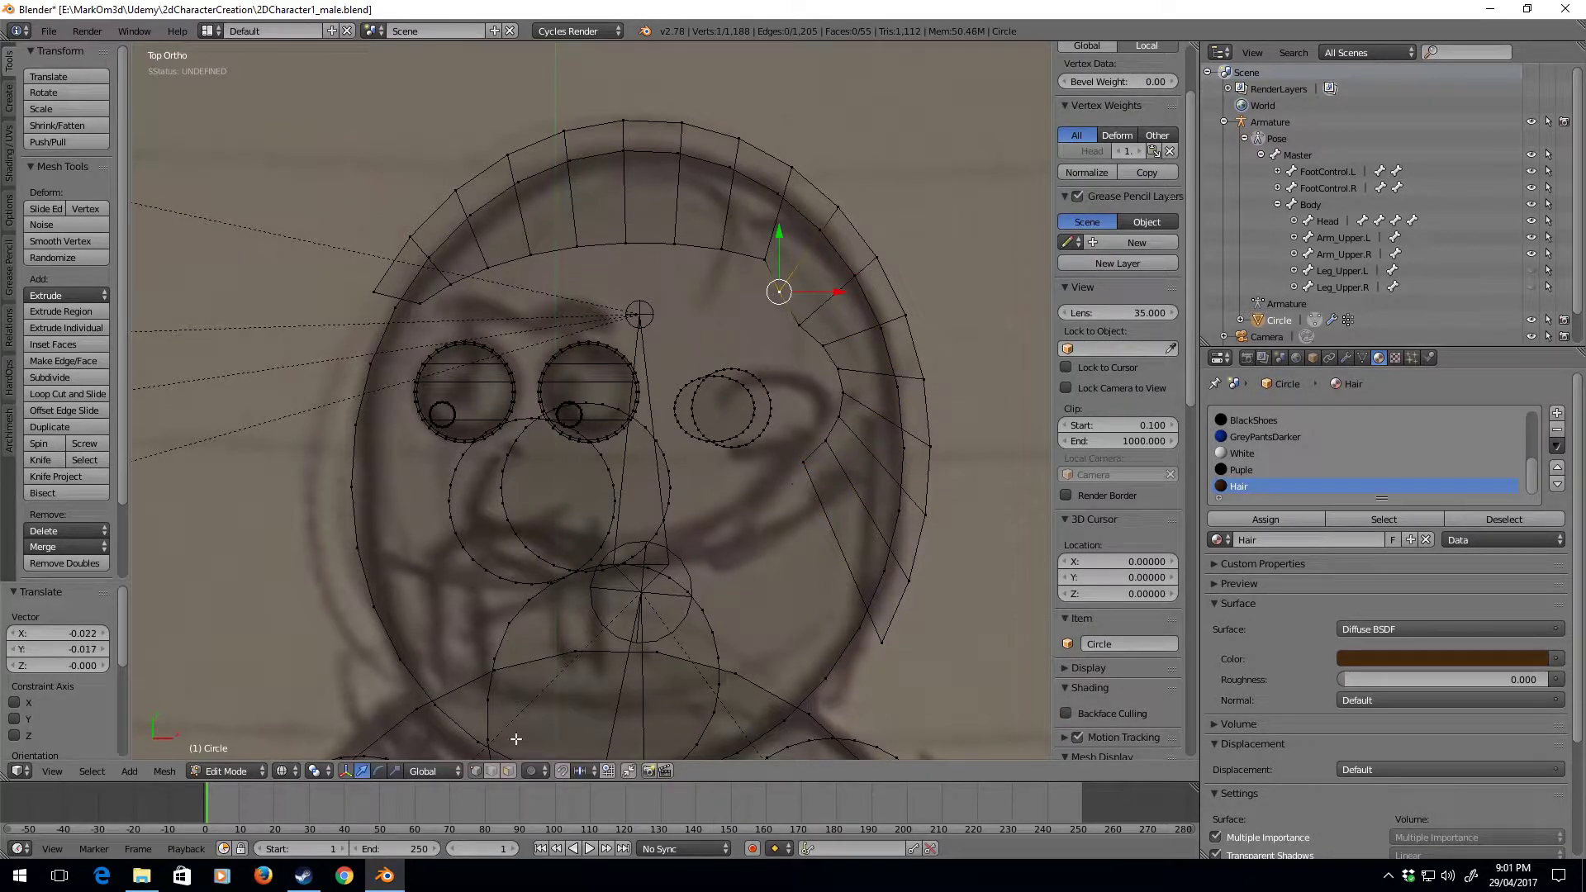
Re-enable proportional editing and test a smooth-falloff move on a hair vertex, undoing it
click(534, 772)
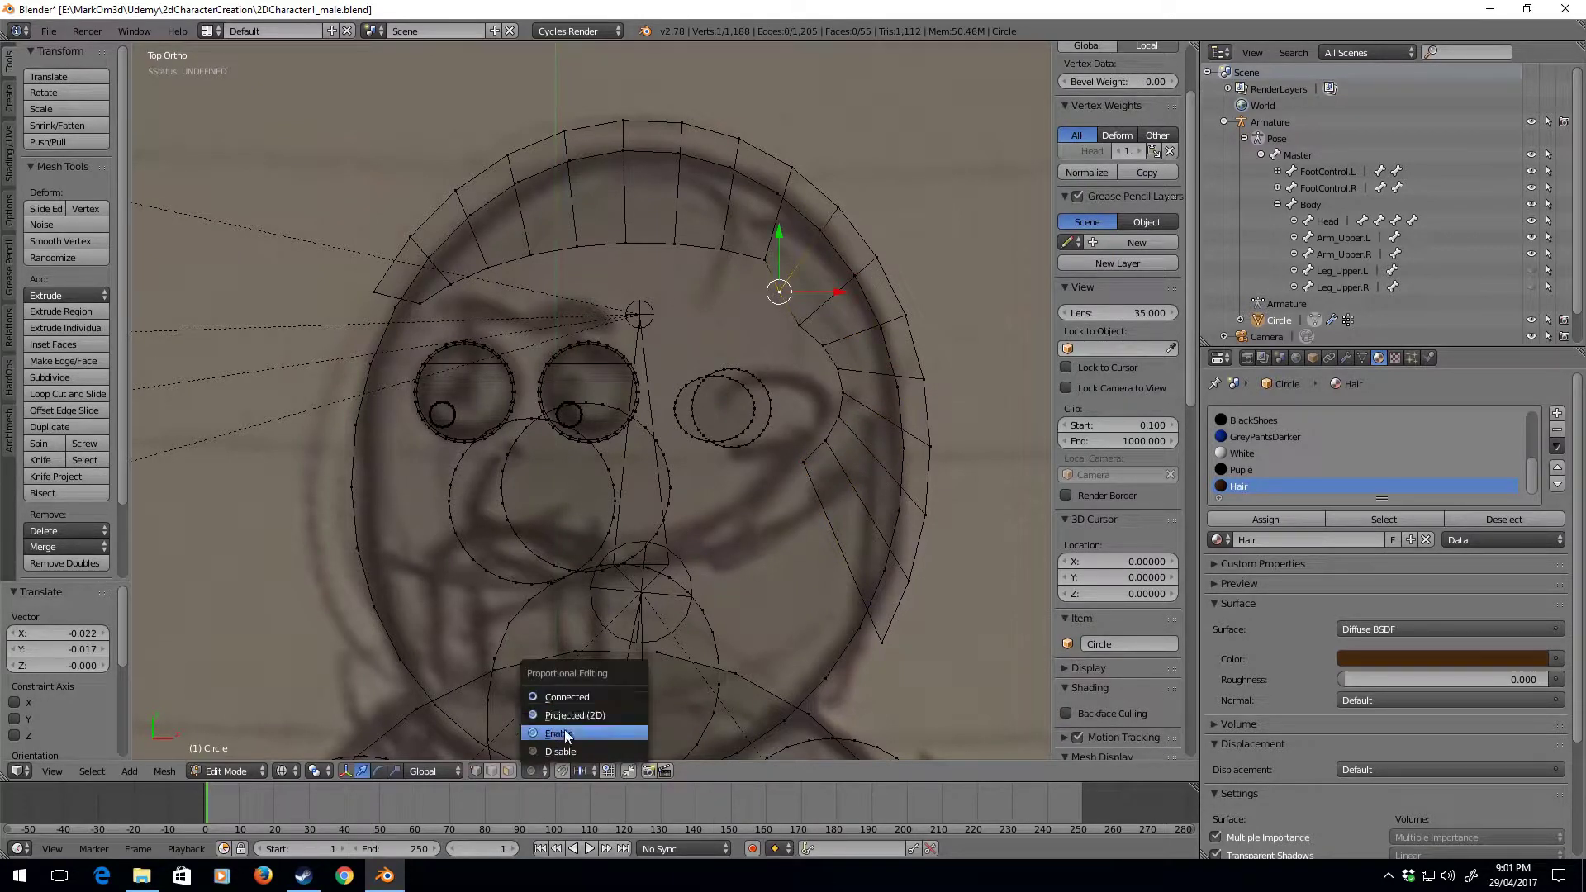
click(566, 735)
key(g)
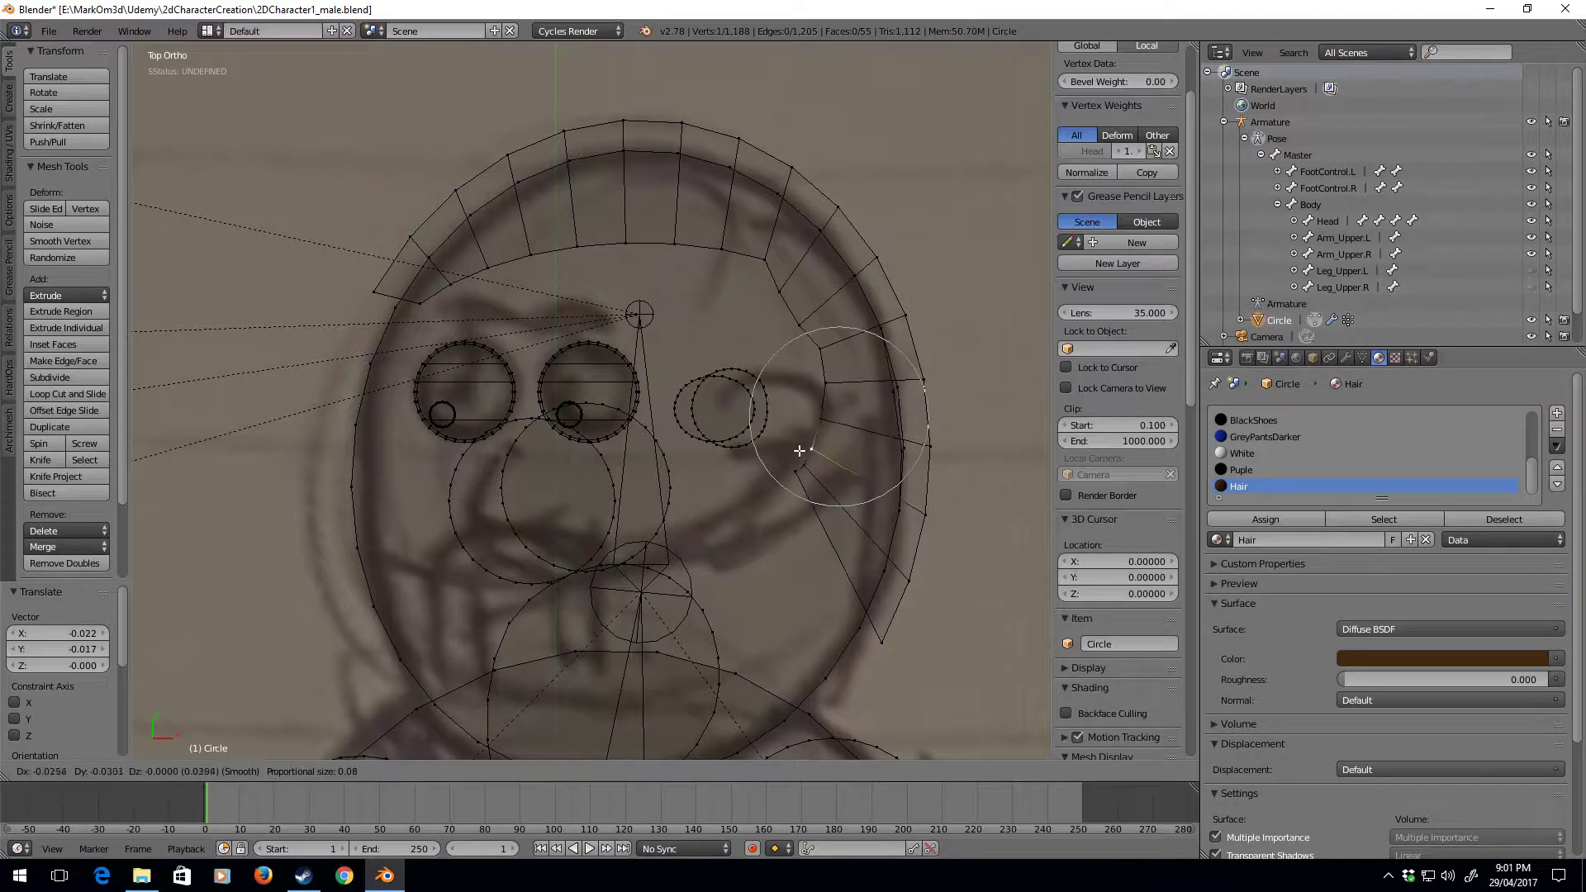
click(798, 457)
right_click(798, 458)
key(g)
right_click(793, 470)
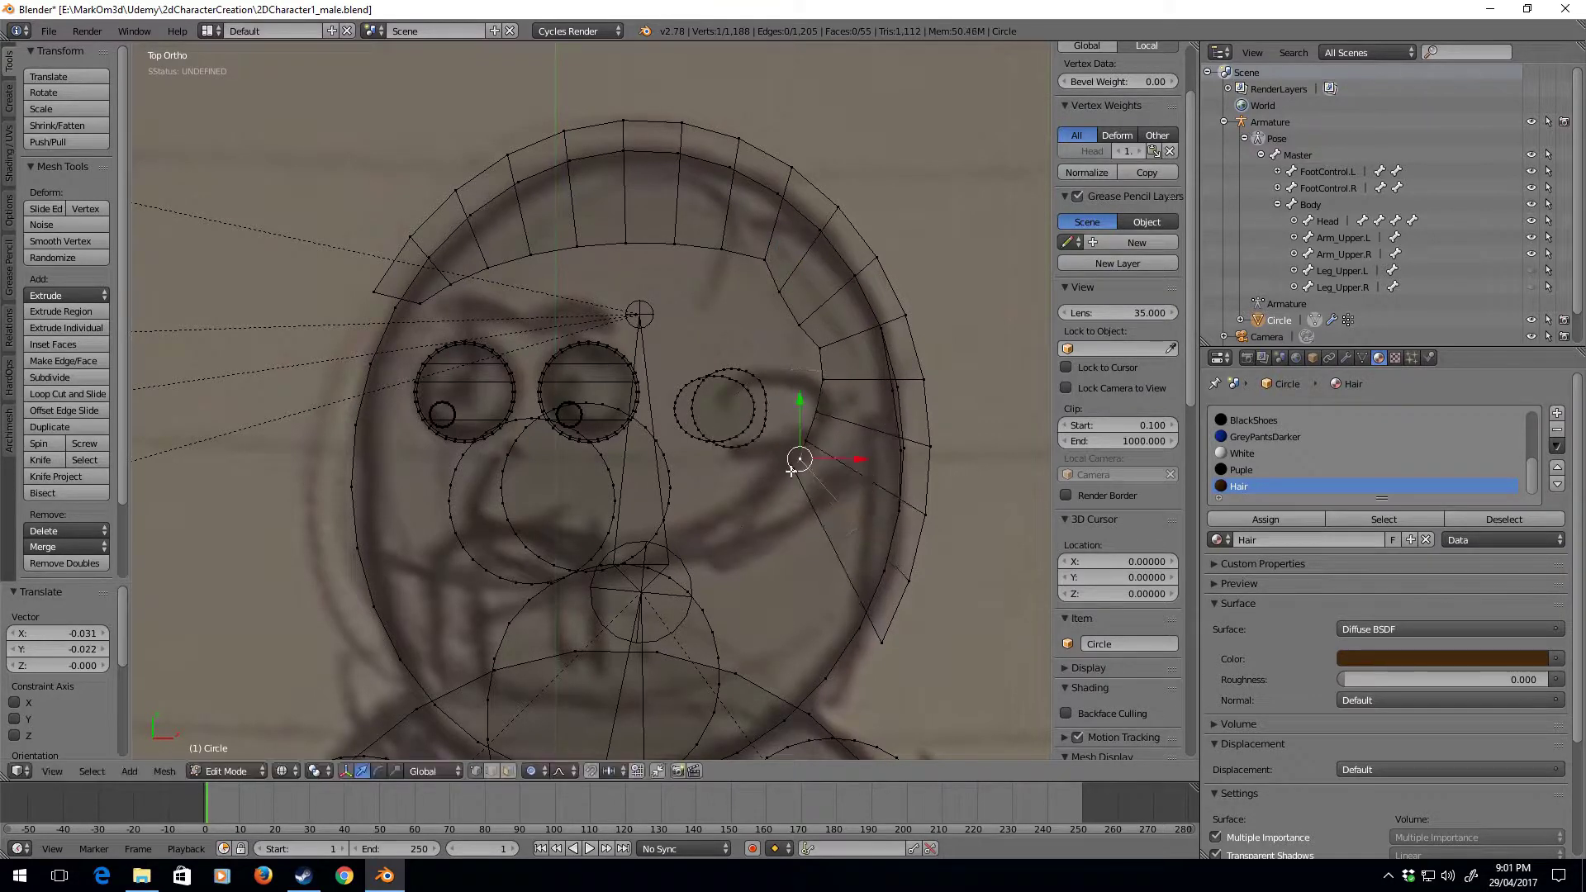
key(ctrl+z)
key(ctrl+z)
key(ctrl+z)
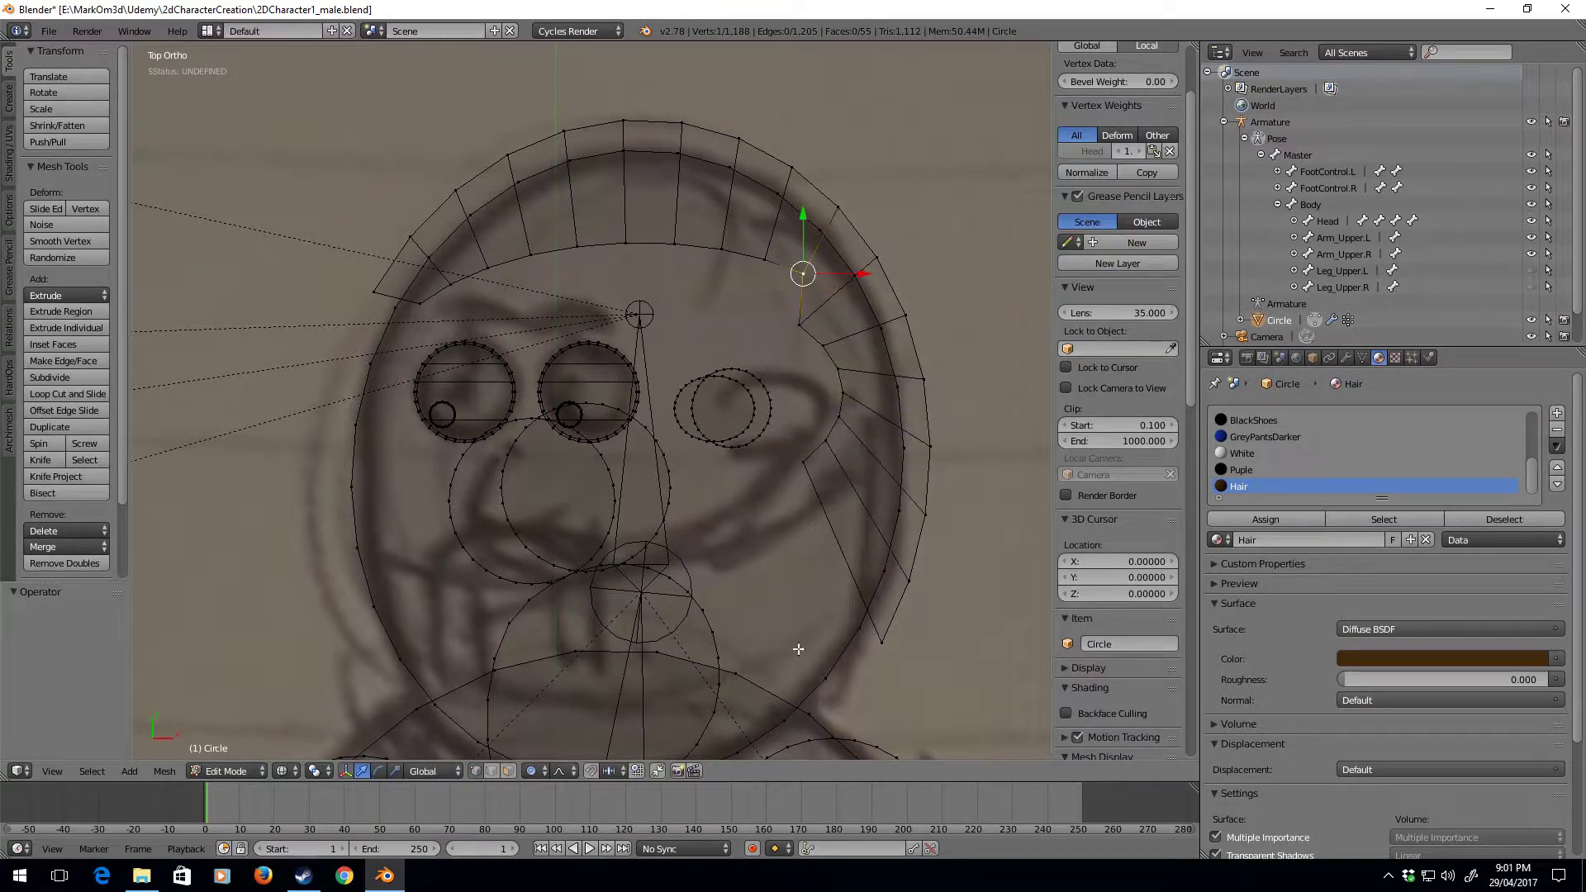
With falloff limited to connected geometry, pull the lower side hair vertices down
click(533, 770)
click(556, 697)
key(g)
click(795, 487)
right_click(795, 485)
key(g)
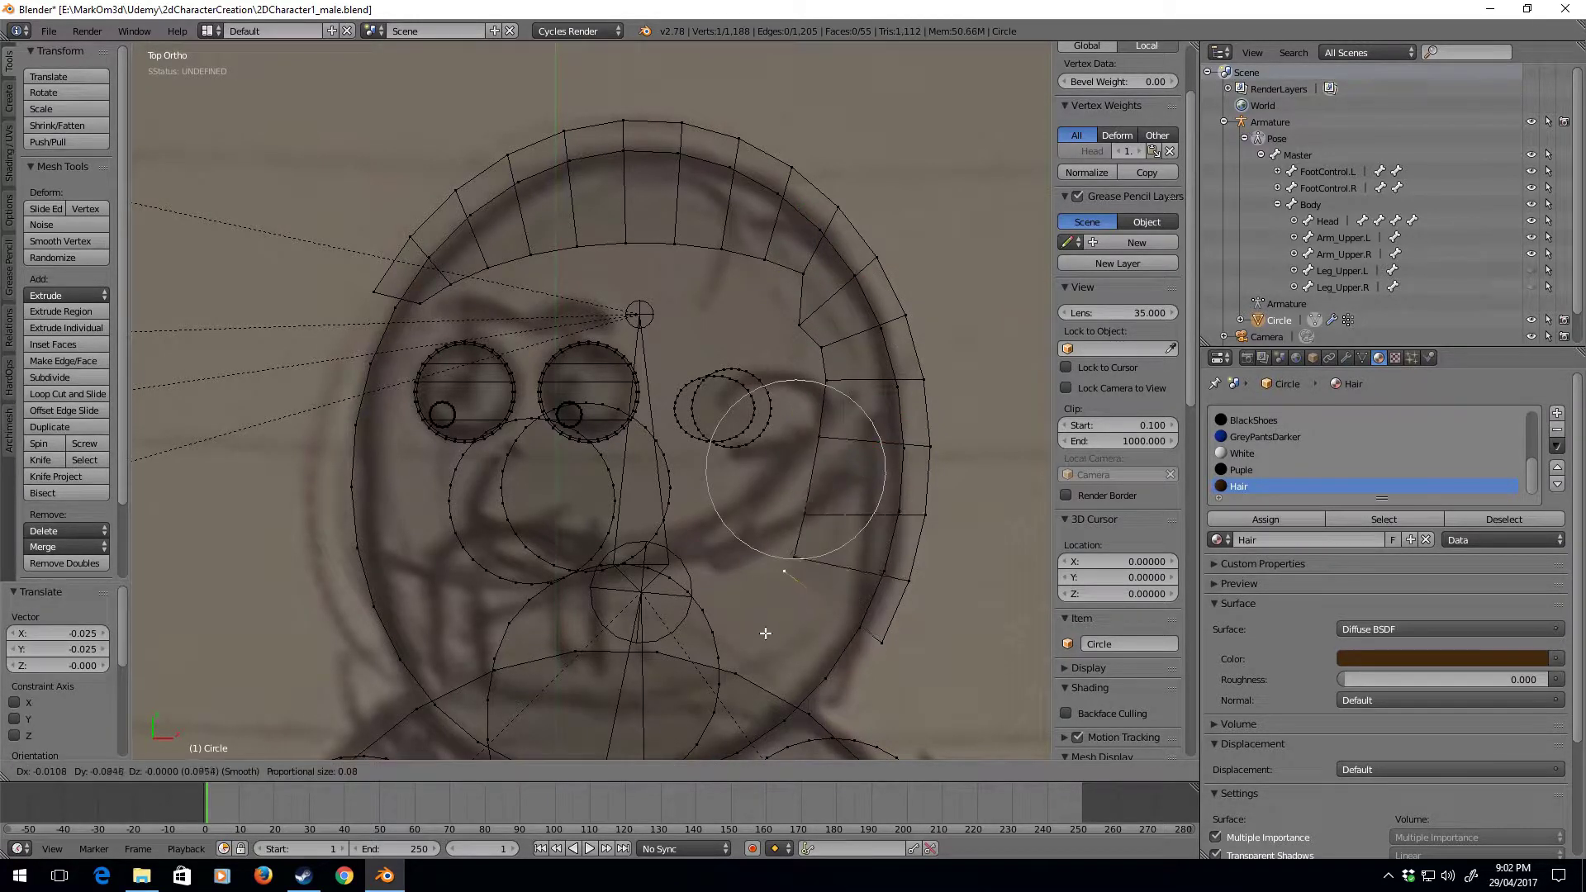
click(768, 629)
right_click(797, 545)
key(g)
click(810, 571)
right_click(794, 576)
key(g)
click(814, 570)
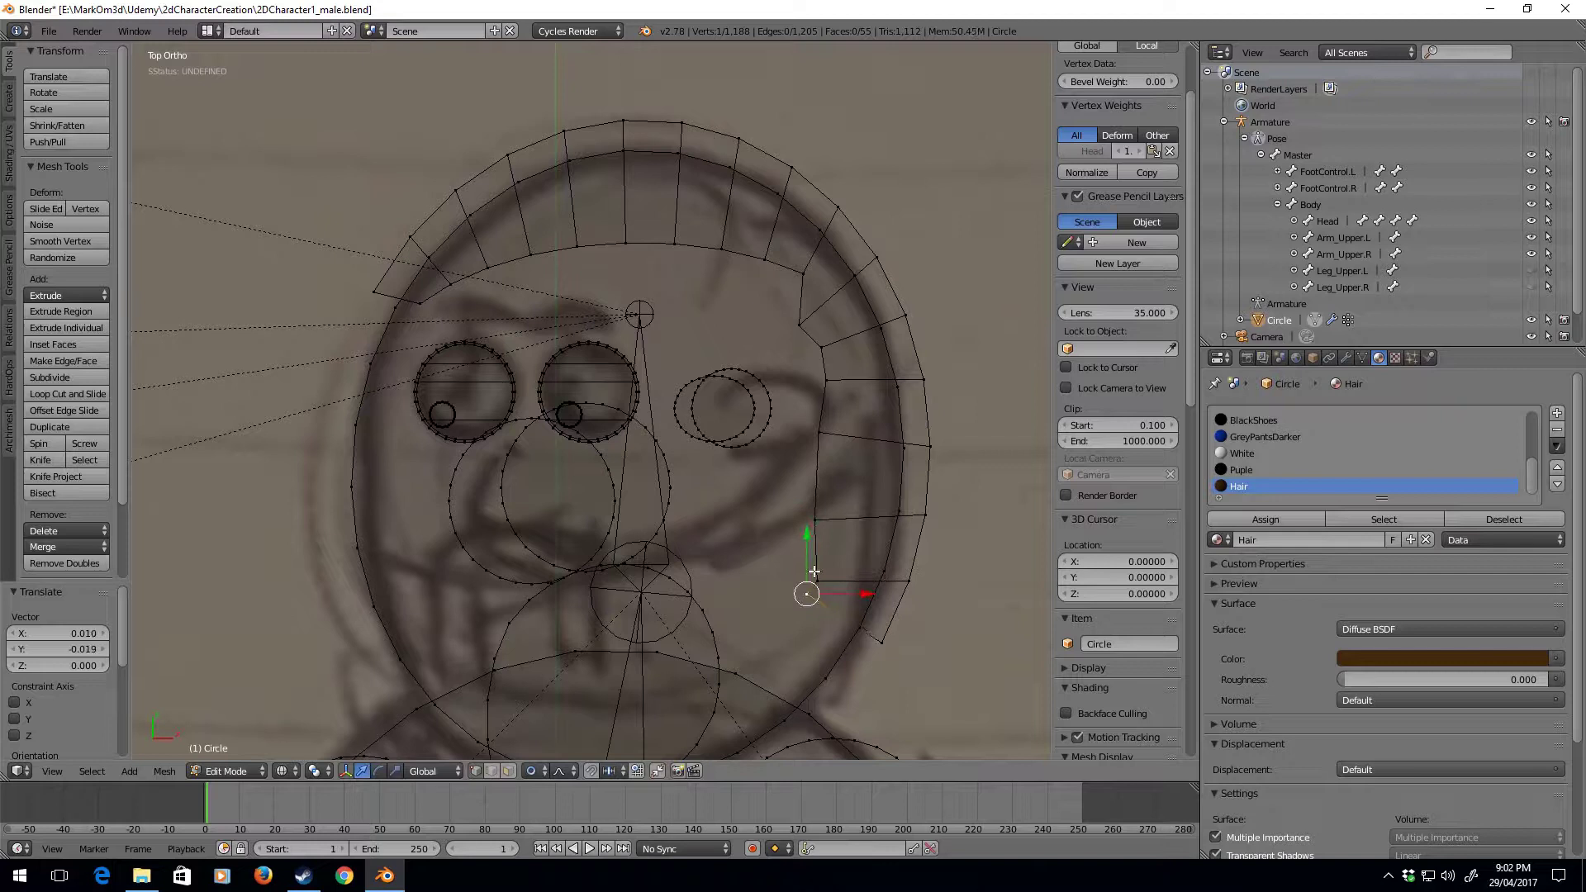
Pull the top fringe vertices down over the right side of the forehead
right_click(810, 271)
key(g)
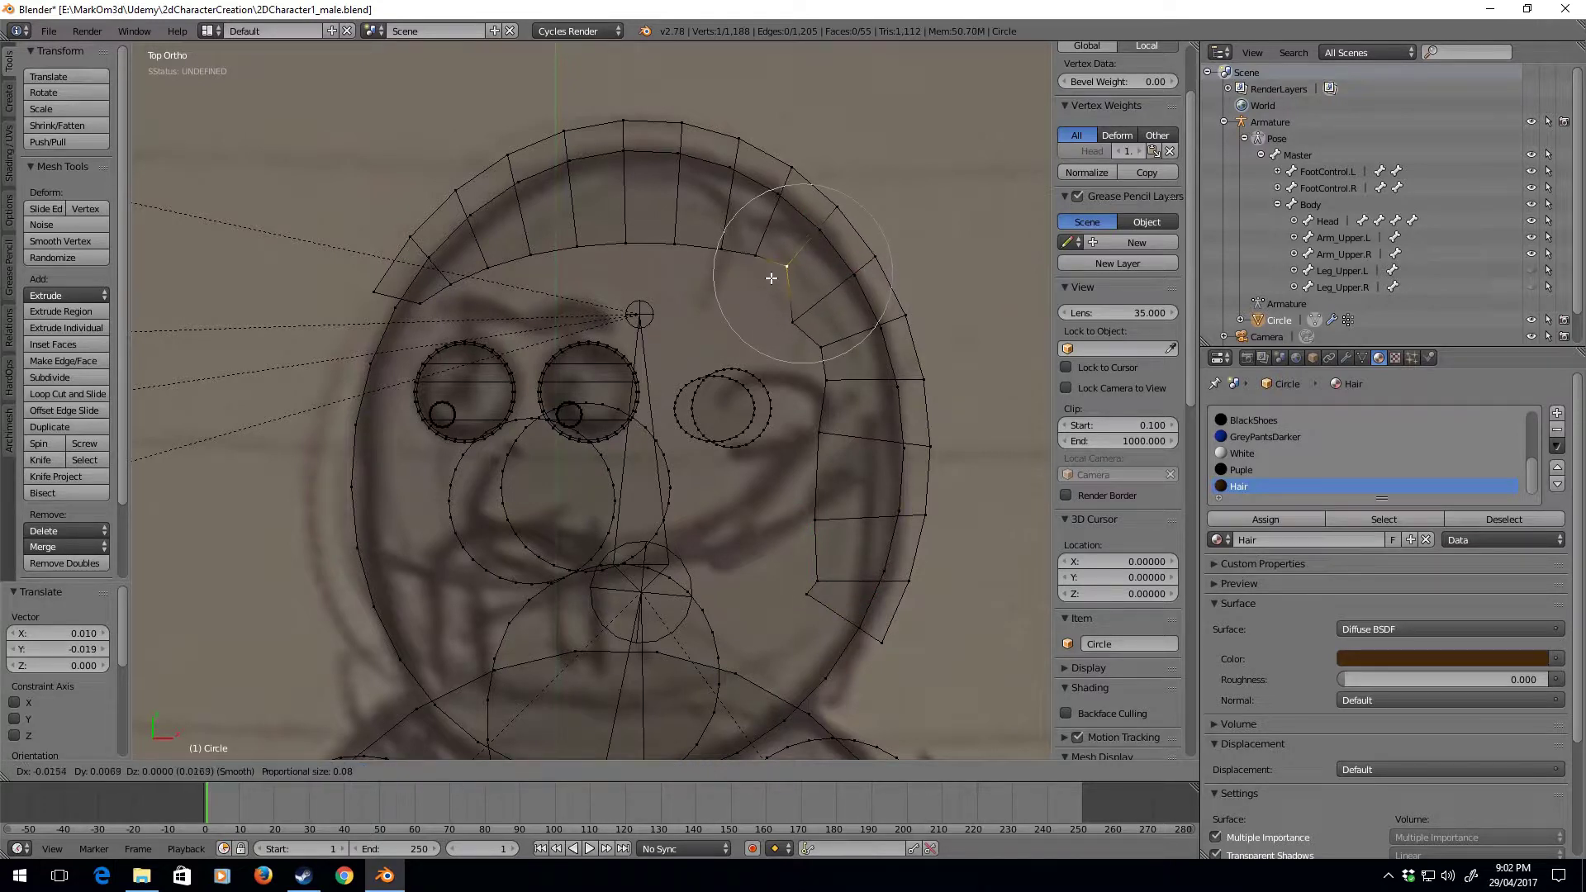
right_click(772, 278)
key(g)
click(781, 272)
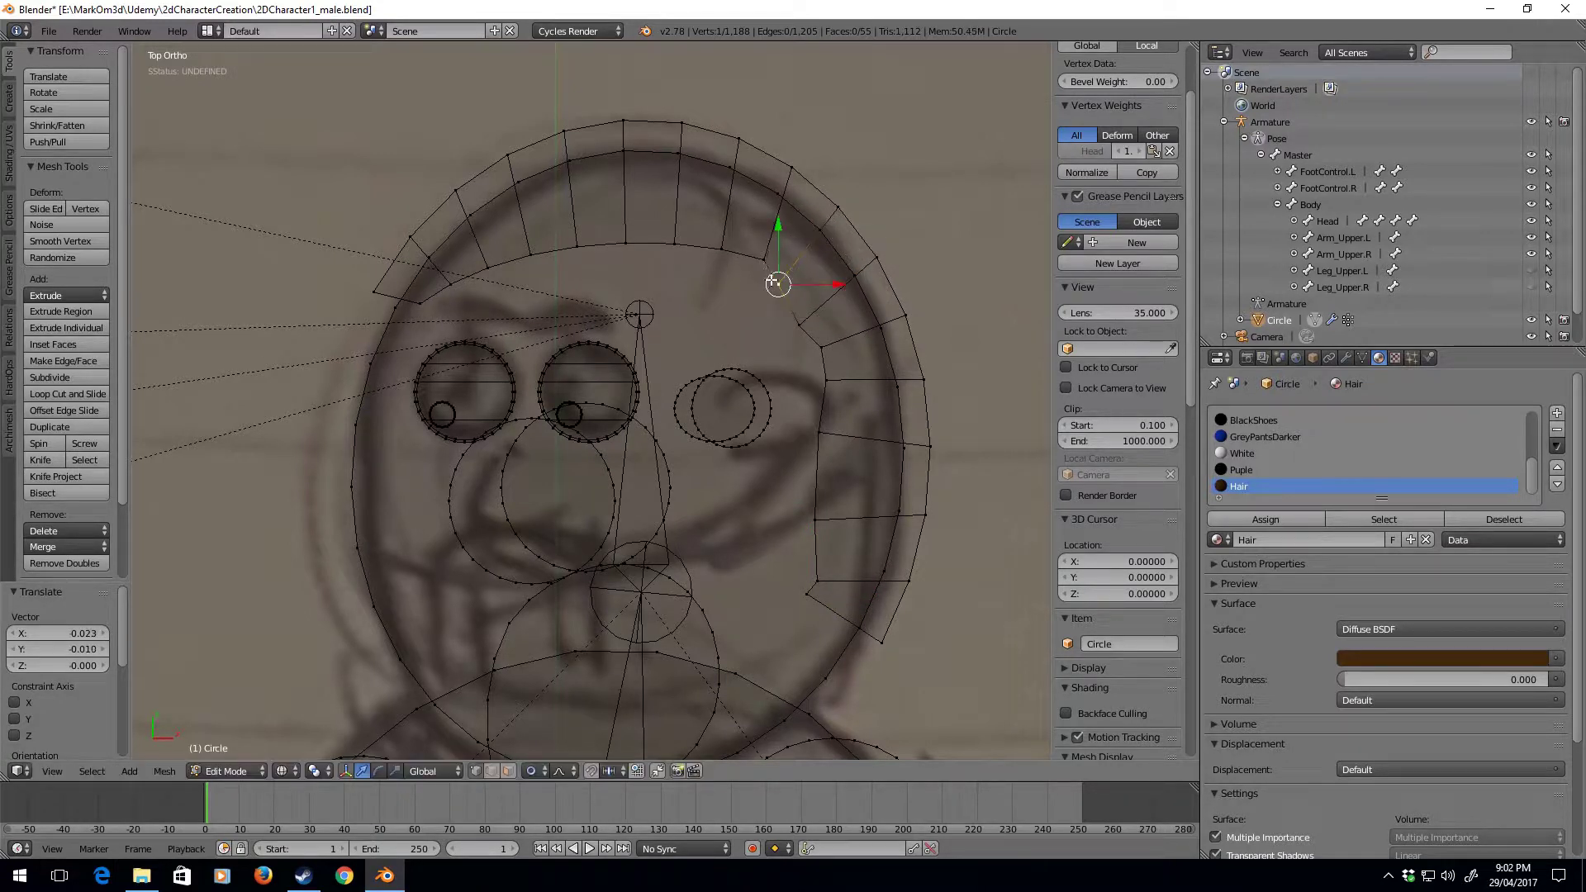
key(g)
click(704, 301)
right_click(720, 255)
key(g)
click(677, 290)
Lower the remaining fringe vertices leftward across the forehead
right_click(671, 249)
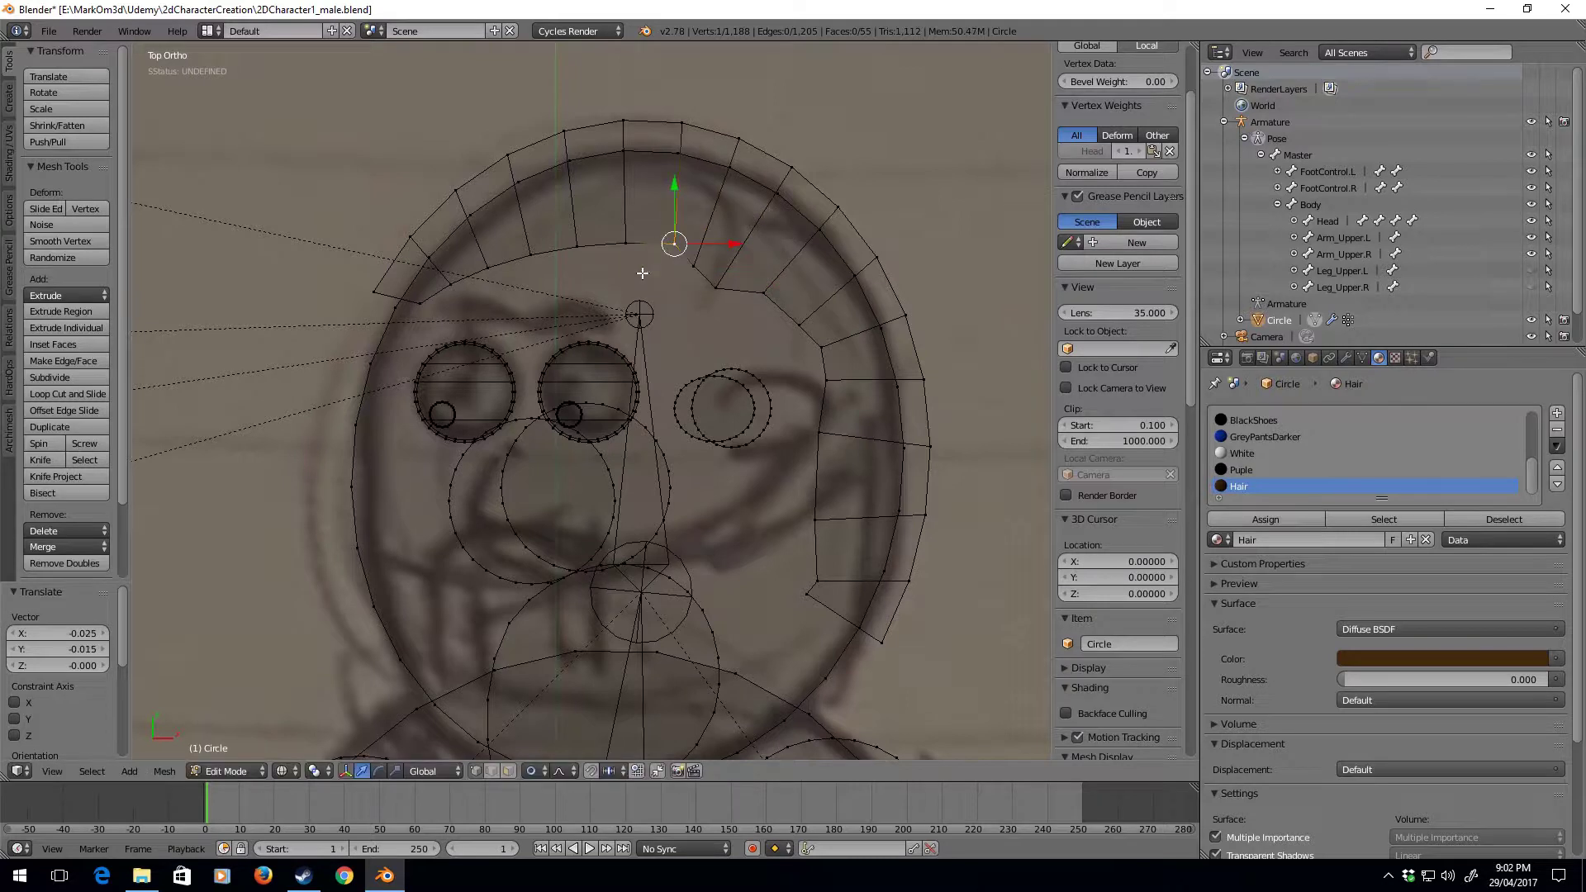
key(g)
right_click(634, 302)
key(g)
click(639, 296)
right_click(623, 250)
key(g)
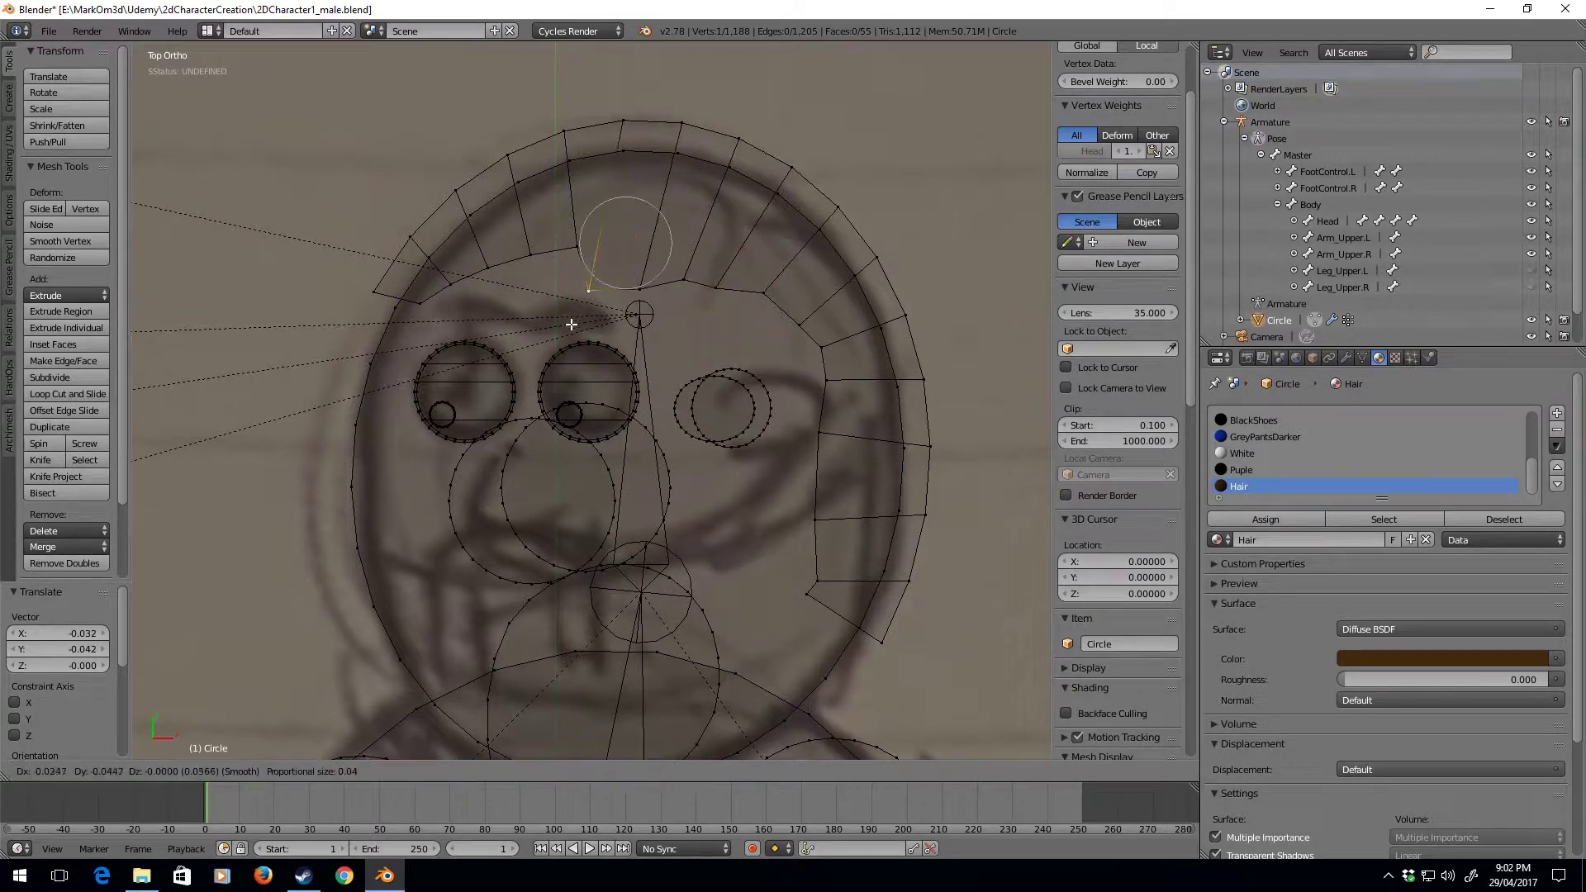
click(580, 306)
right_click(566, 266)
key(g)
click(528, 320)
Nudge the notch vertex down and shift the hair vertex beside the right eye down-left
right_click(690, 307)
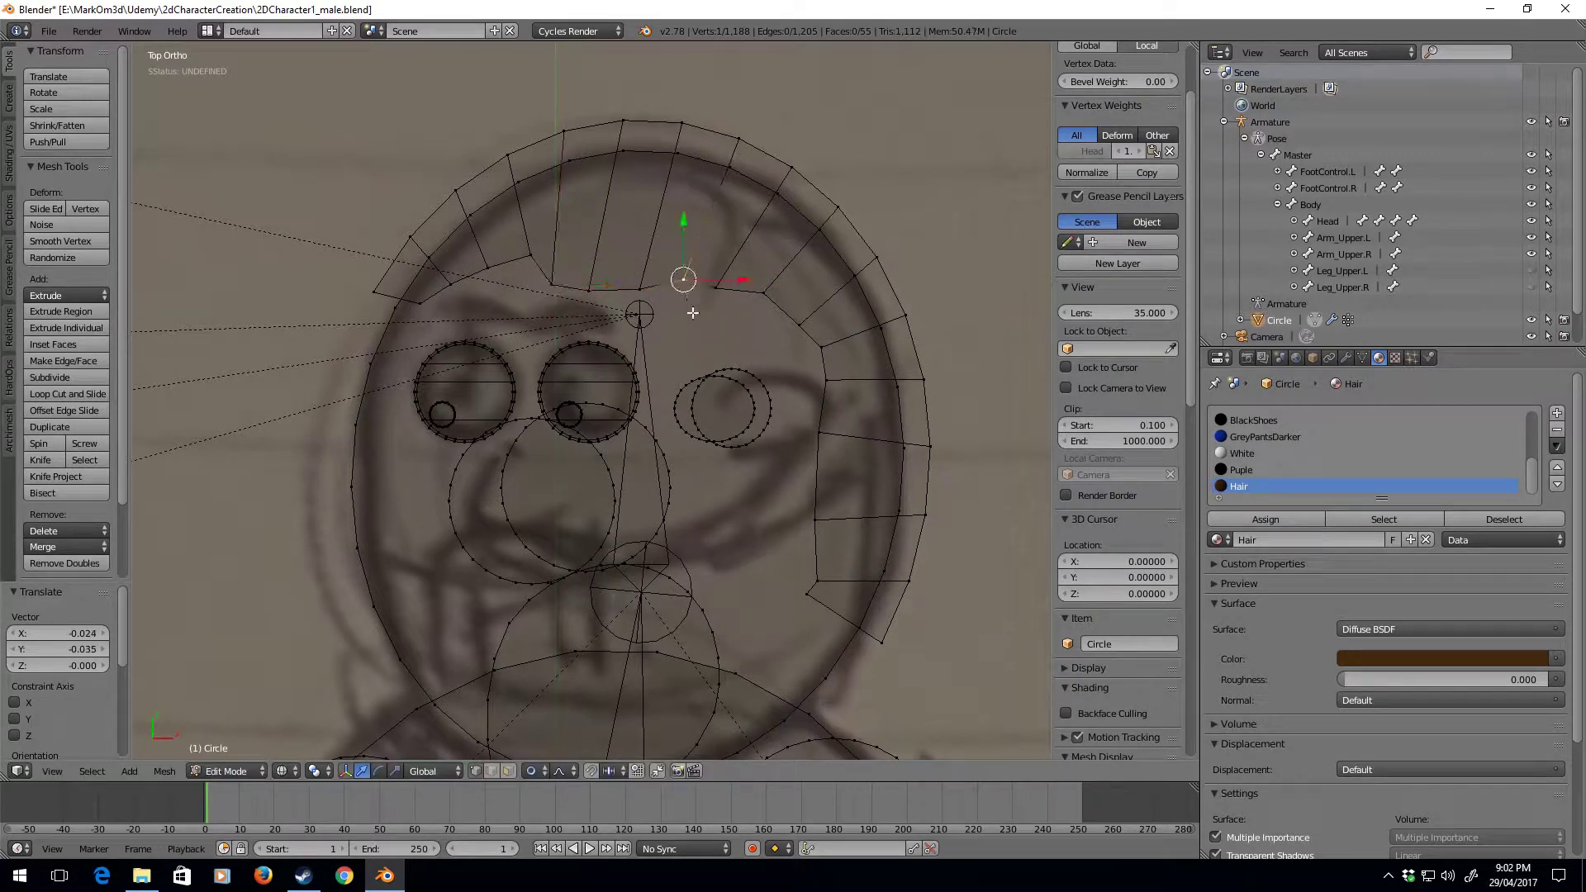
key(g)
click(689, 320)
right_click(778, 340)
key(g)
click(781, 382)
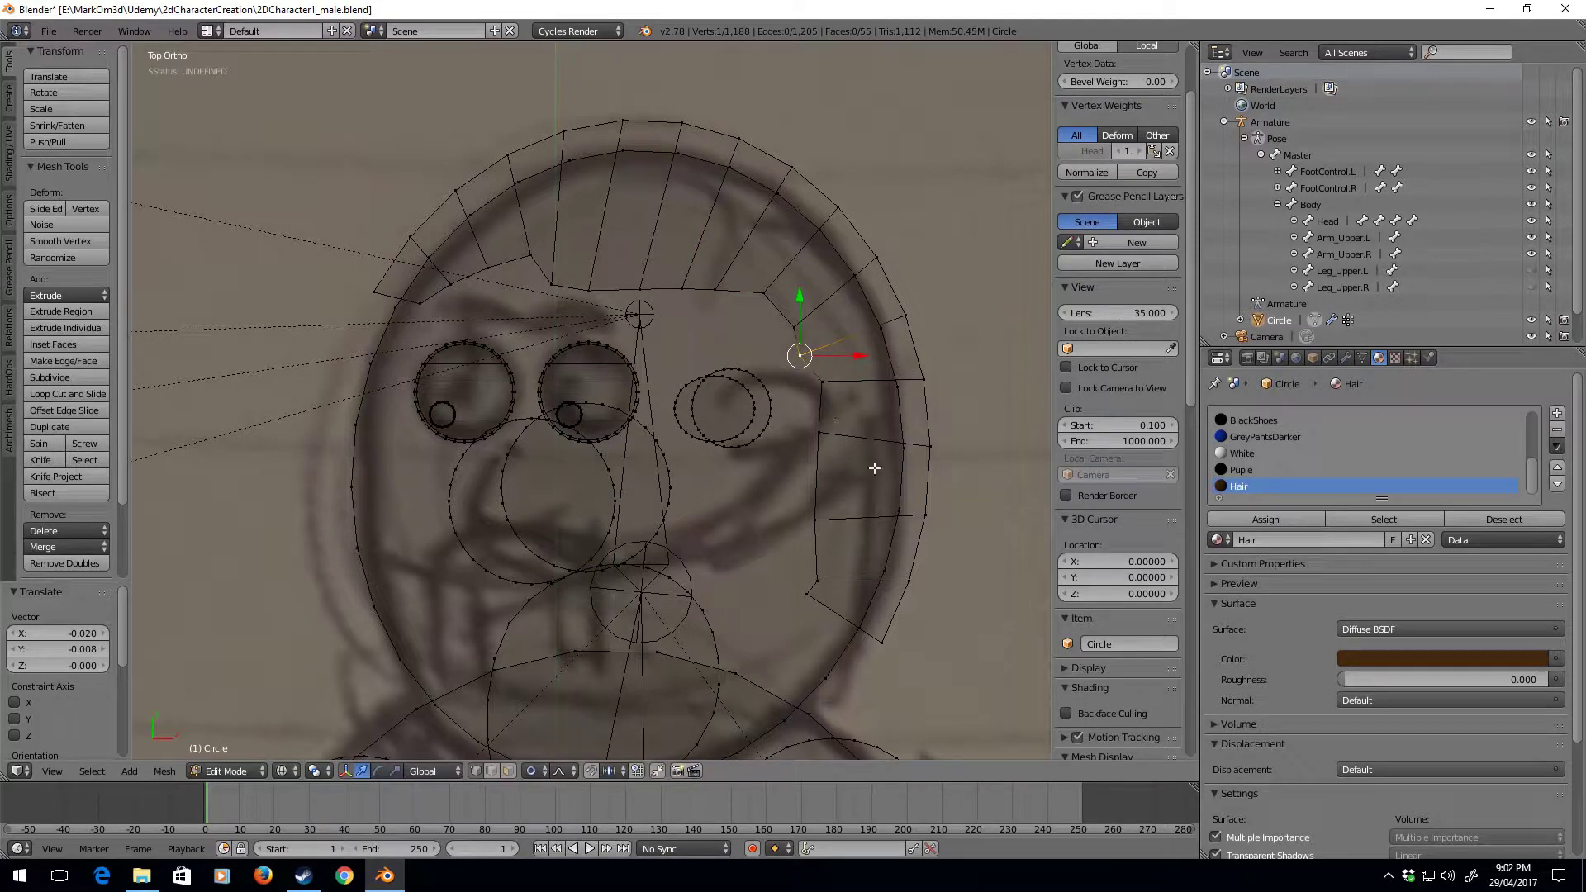
Reposition the side hair vertex through several moves to settle beside the face
key(g)
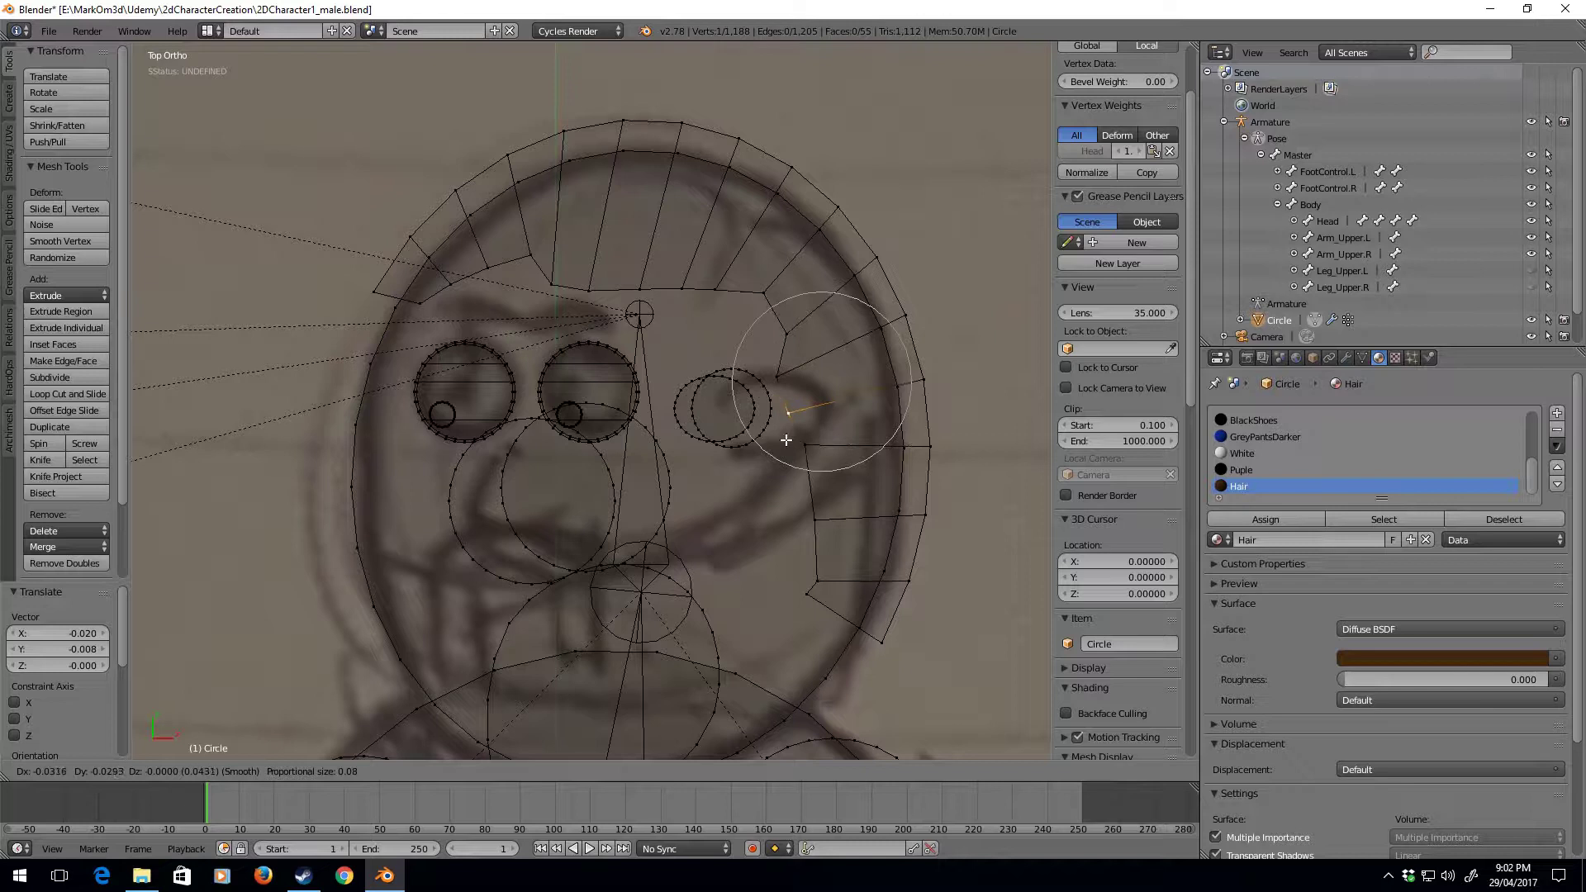
click(805, 446)
key(g)
click(803, 516)
key(g)
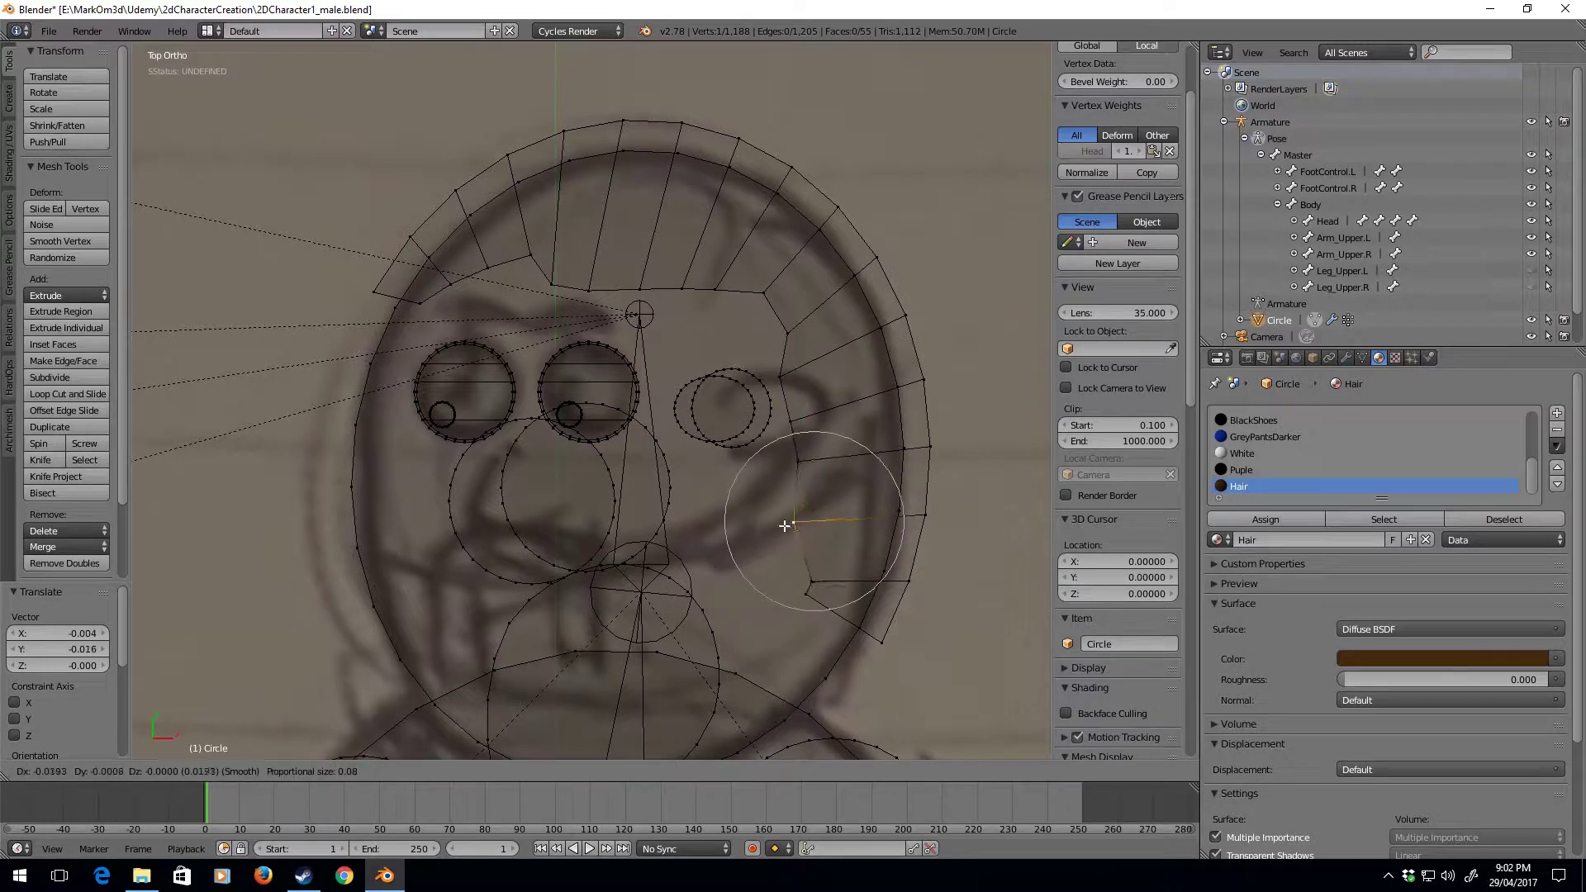
click(787, 527)
key(g)
click(789, 585)
key(g)
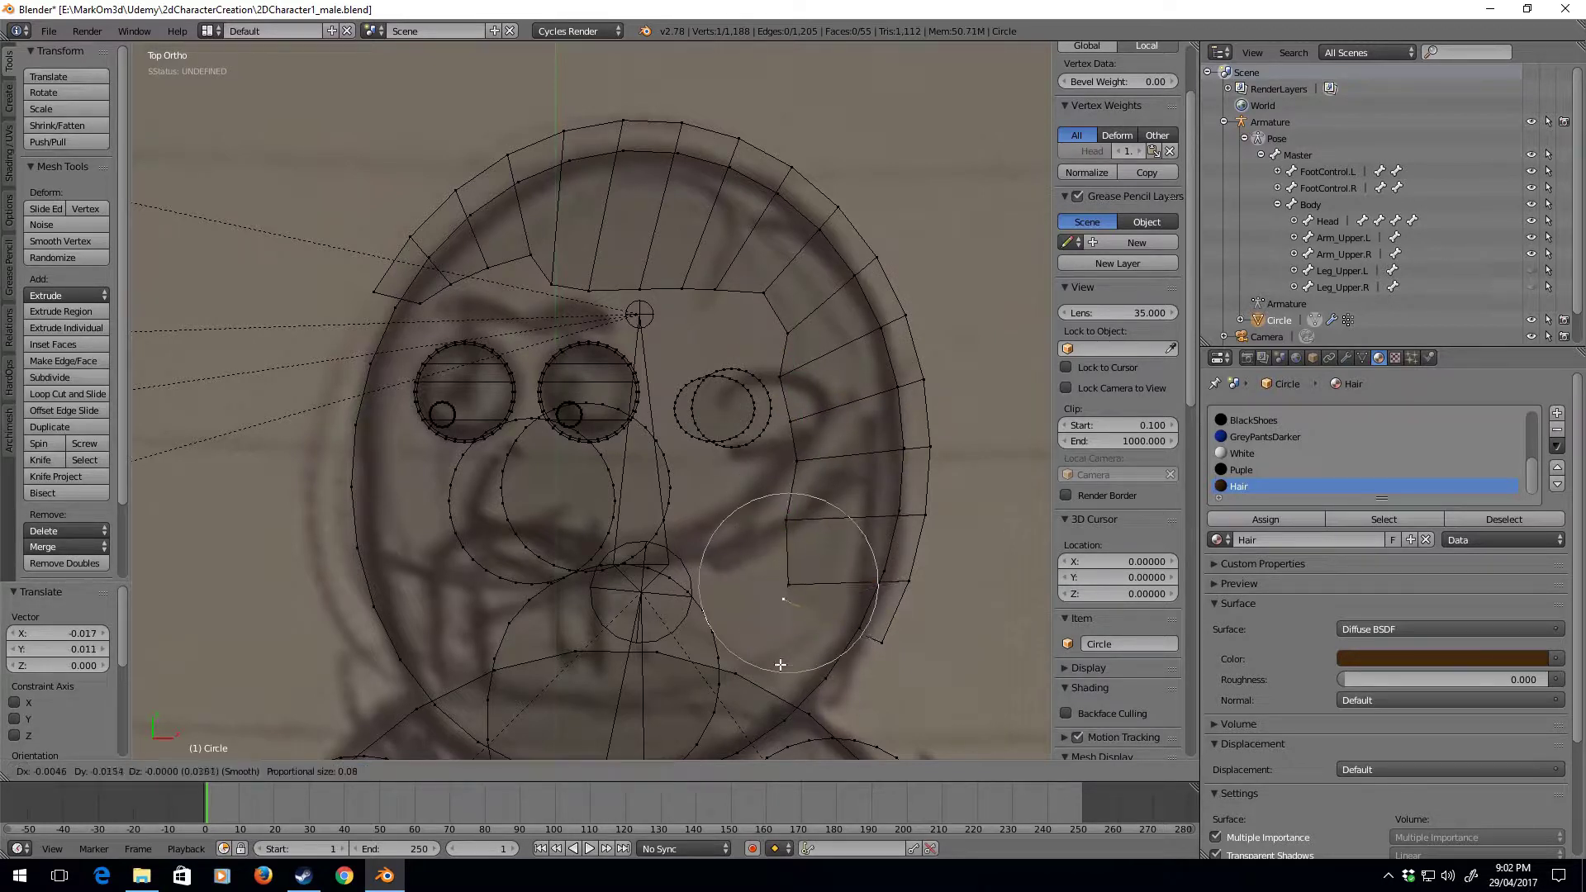
click(794, 602)
key(g)
click(808, 518)
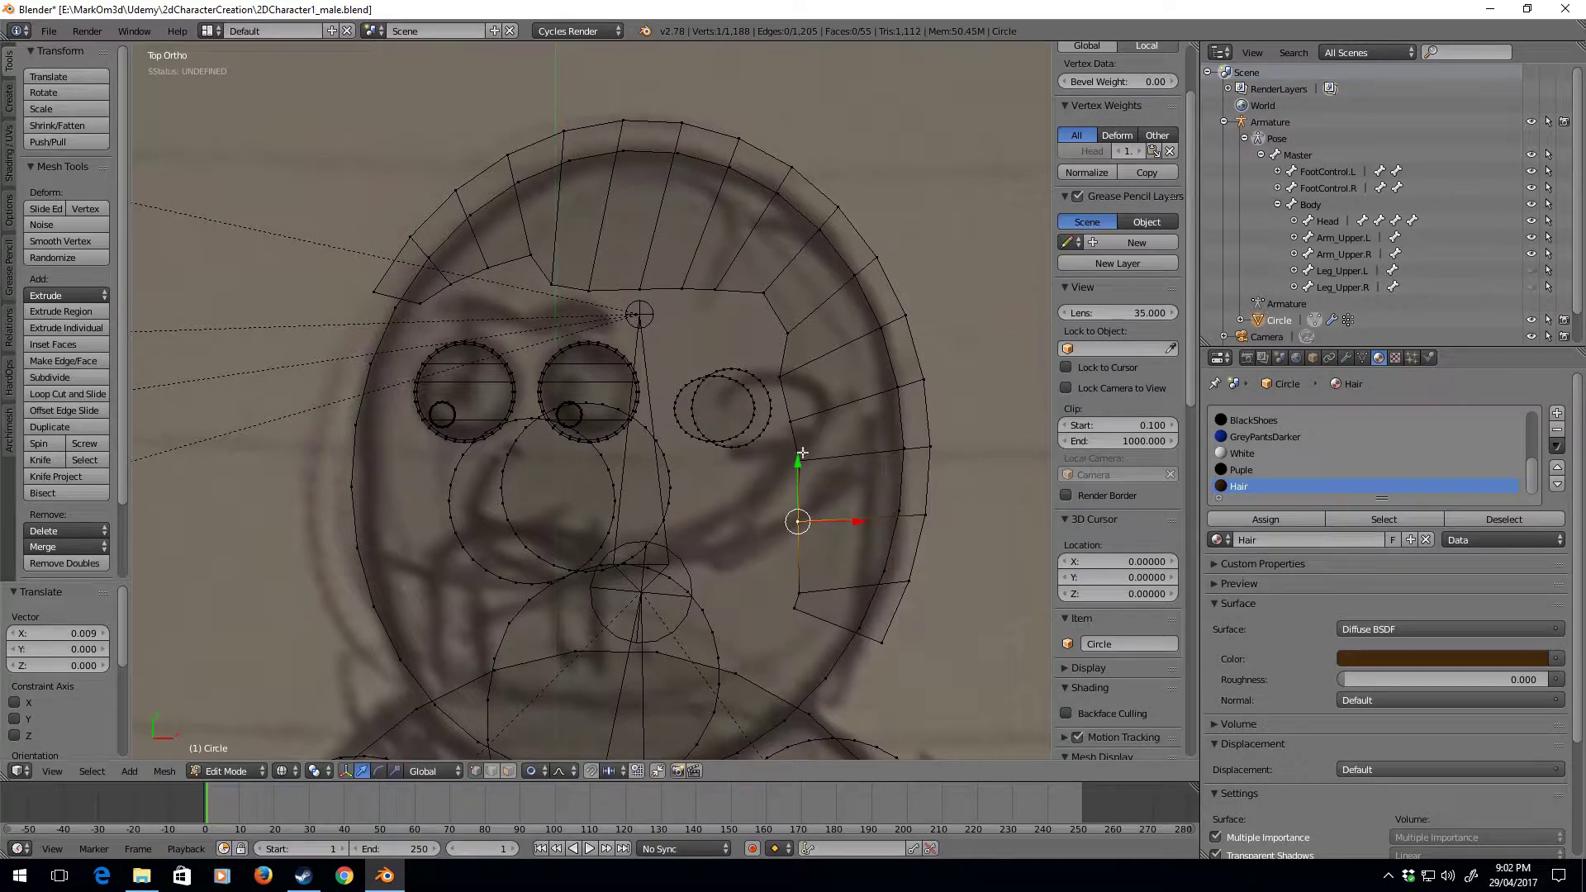
Adjust the fringe's left end, dropping one vertex and raising its neighbour
right_click(536, 273)
key(g)
click(527, 294)
right_click(550, 303)
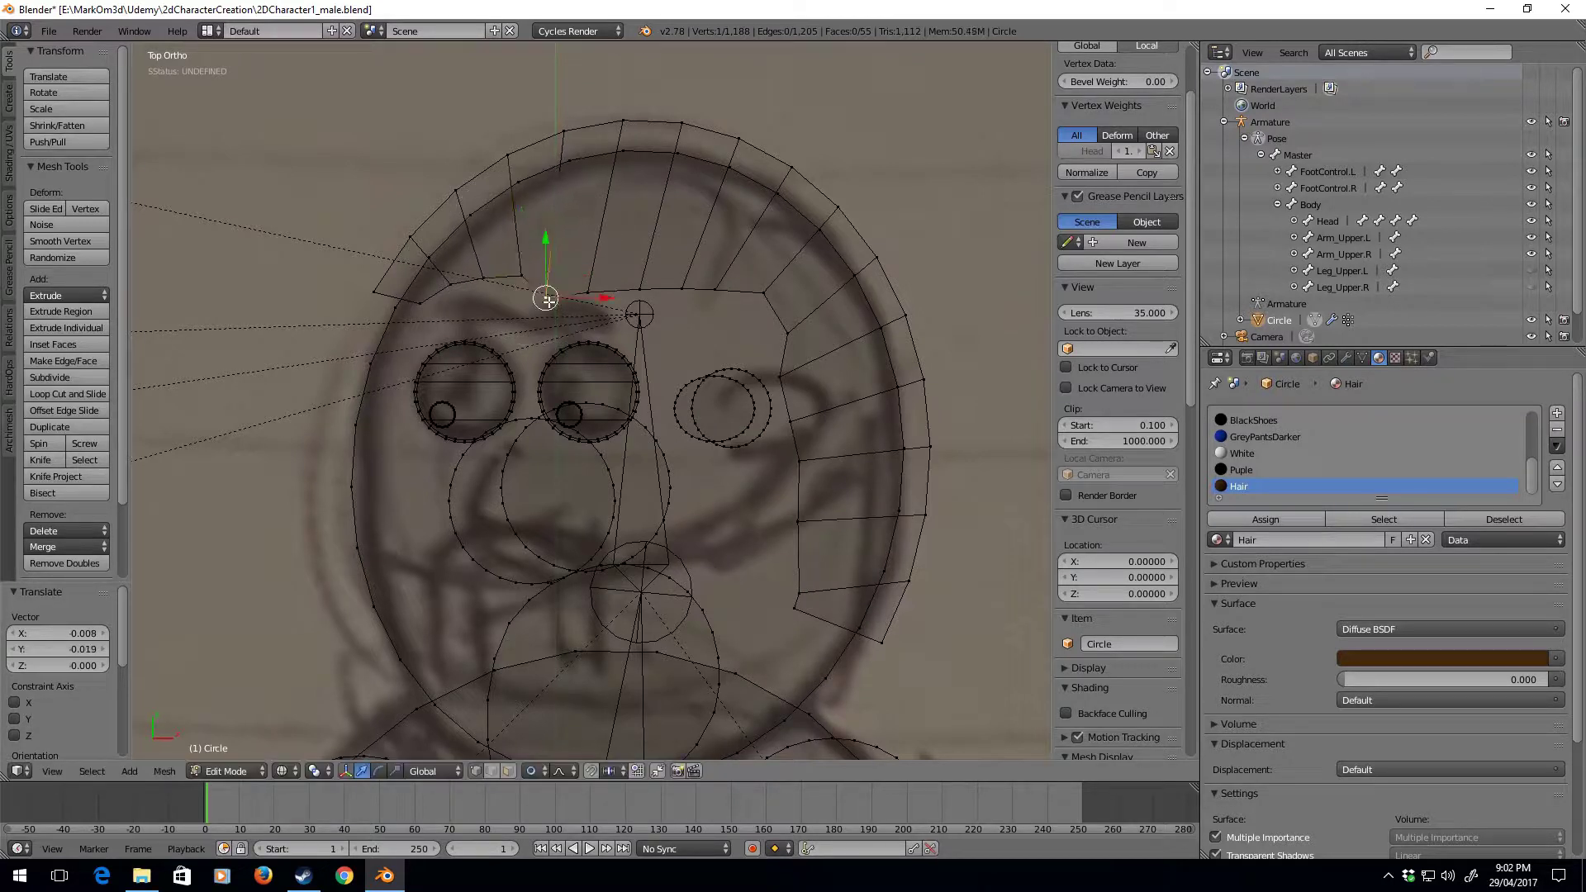
key(g)
click(582, 266)
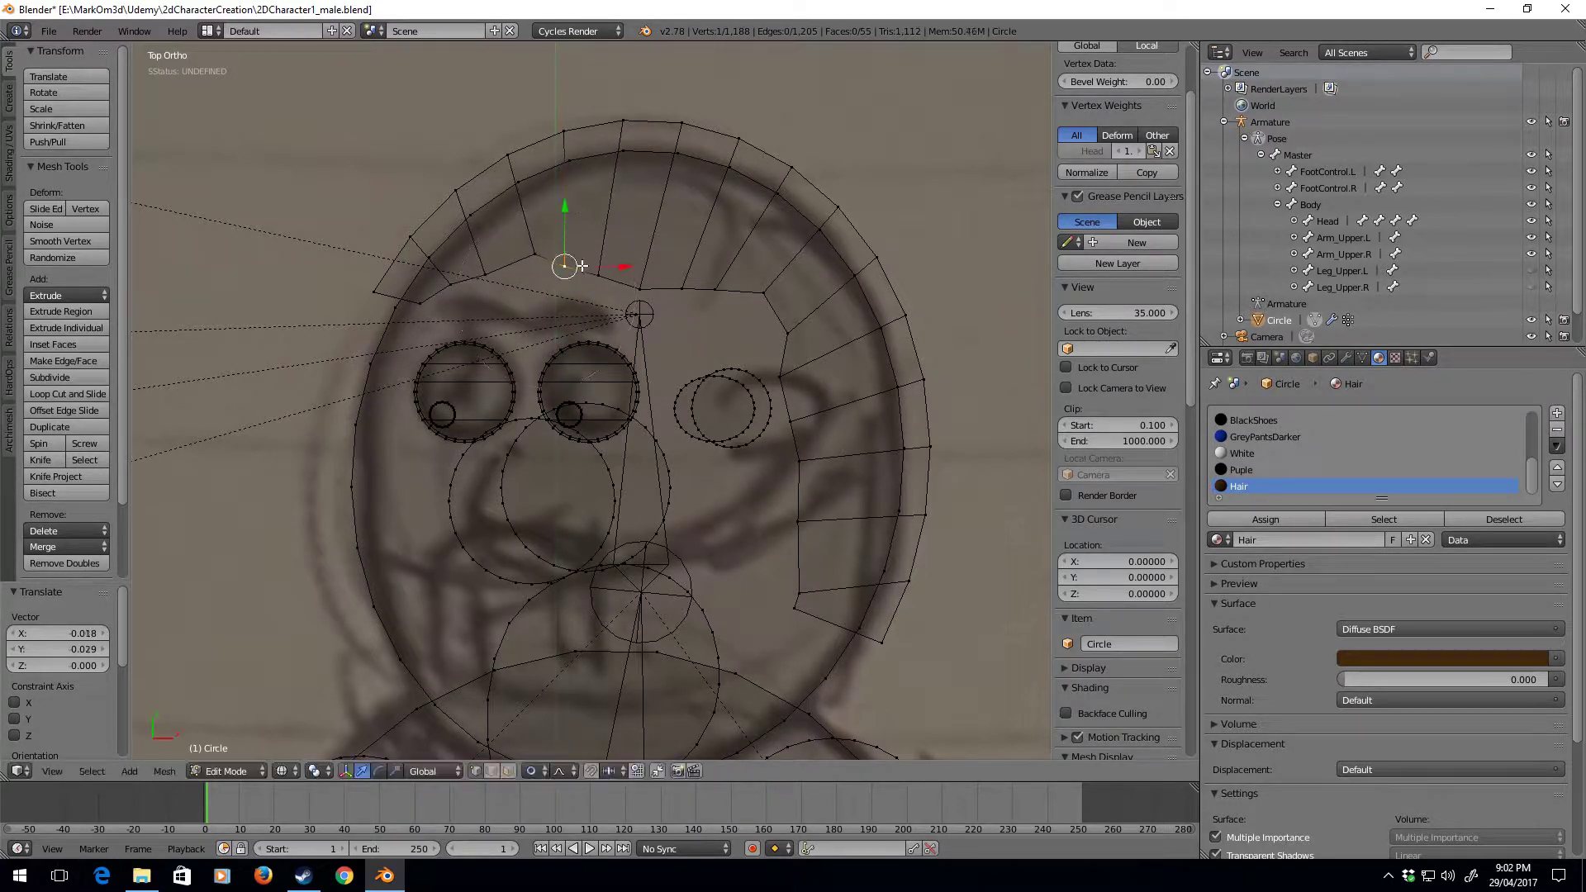
Switch to solid shading and lower the fringe notch and left end onto the hairline
key(z)
scroll(667, 314, up, 1)
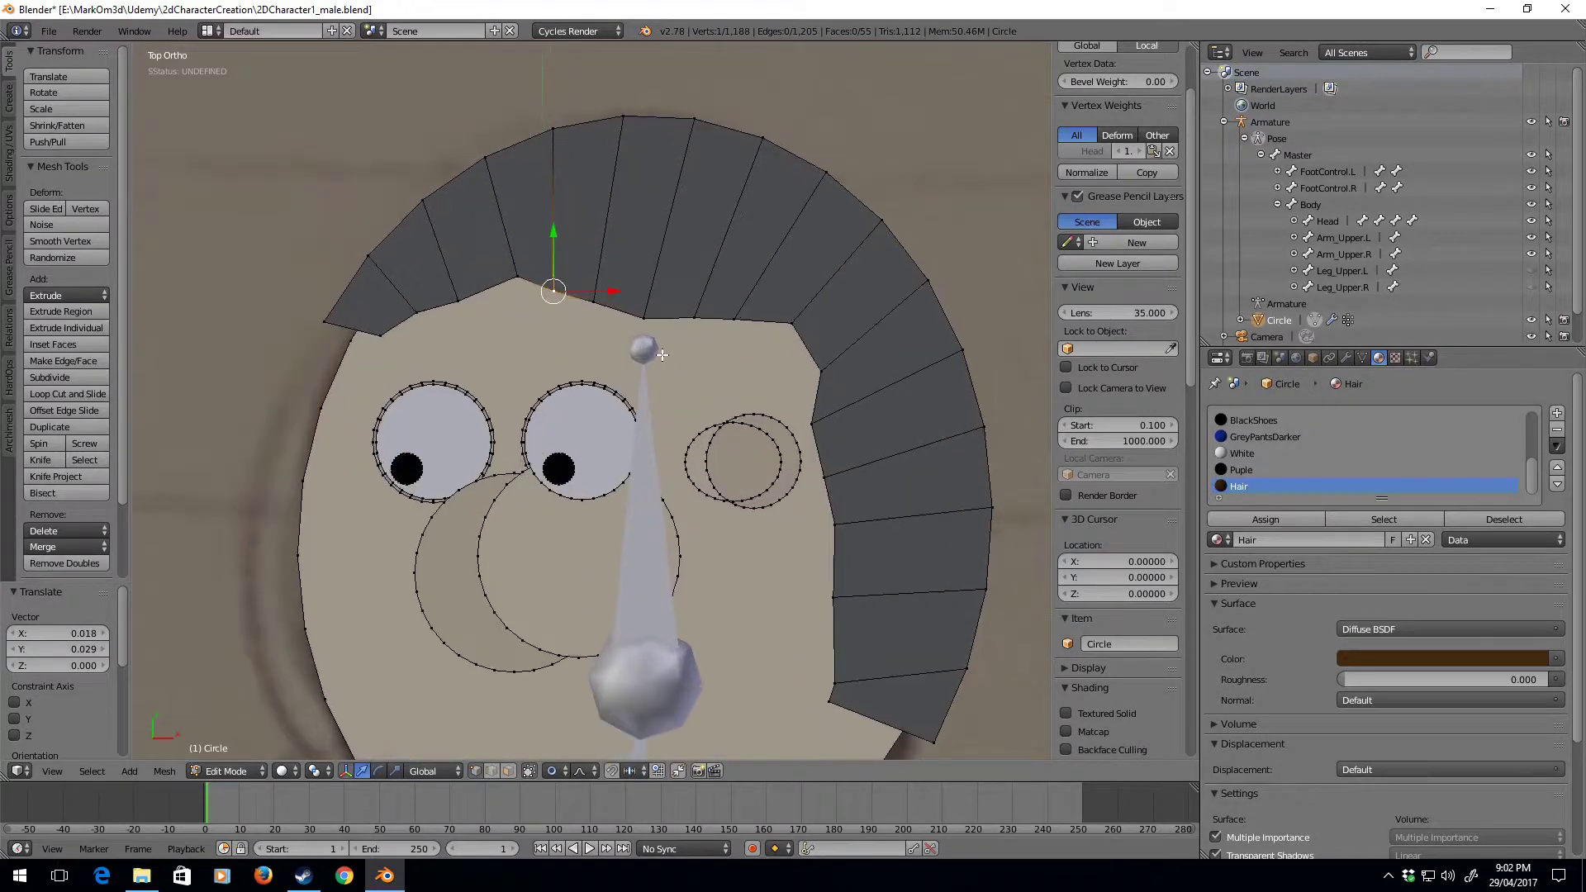
right_click(534, 279)
key(g)
click(521, 327)
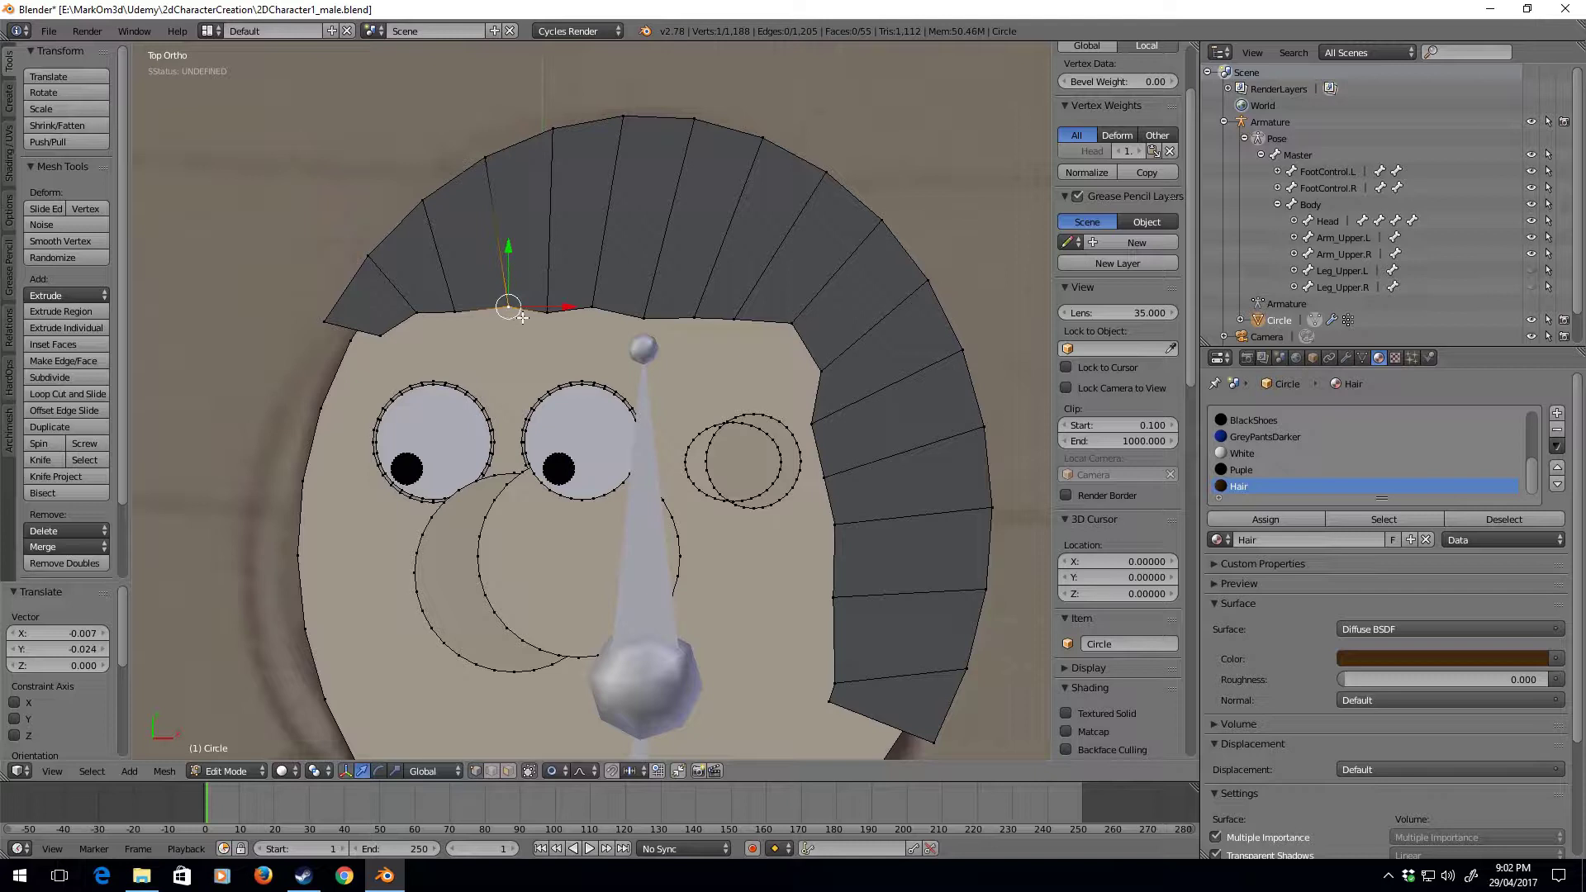
right_click(452, 317)
key(g)
click(430, 330)
right_click(415, 319)
key(g)
click(415, 347)
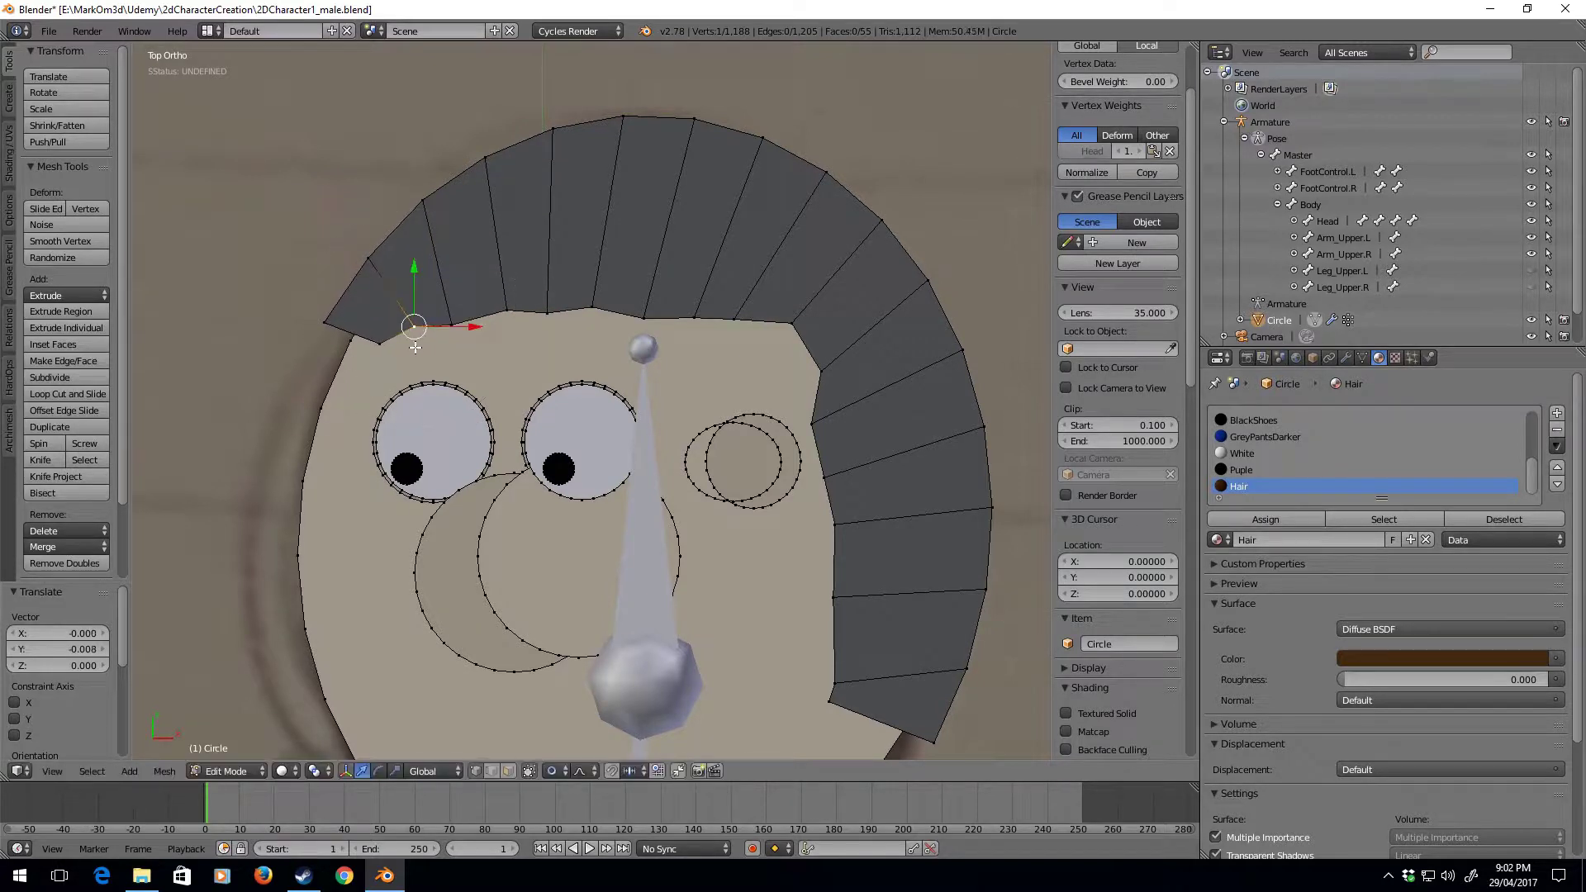
Move the hair corner beside the right eye inward toward the face
right_click(794, 325)
key(g)
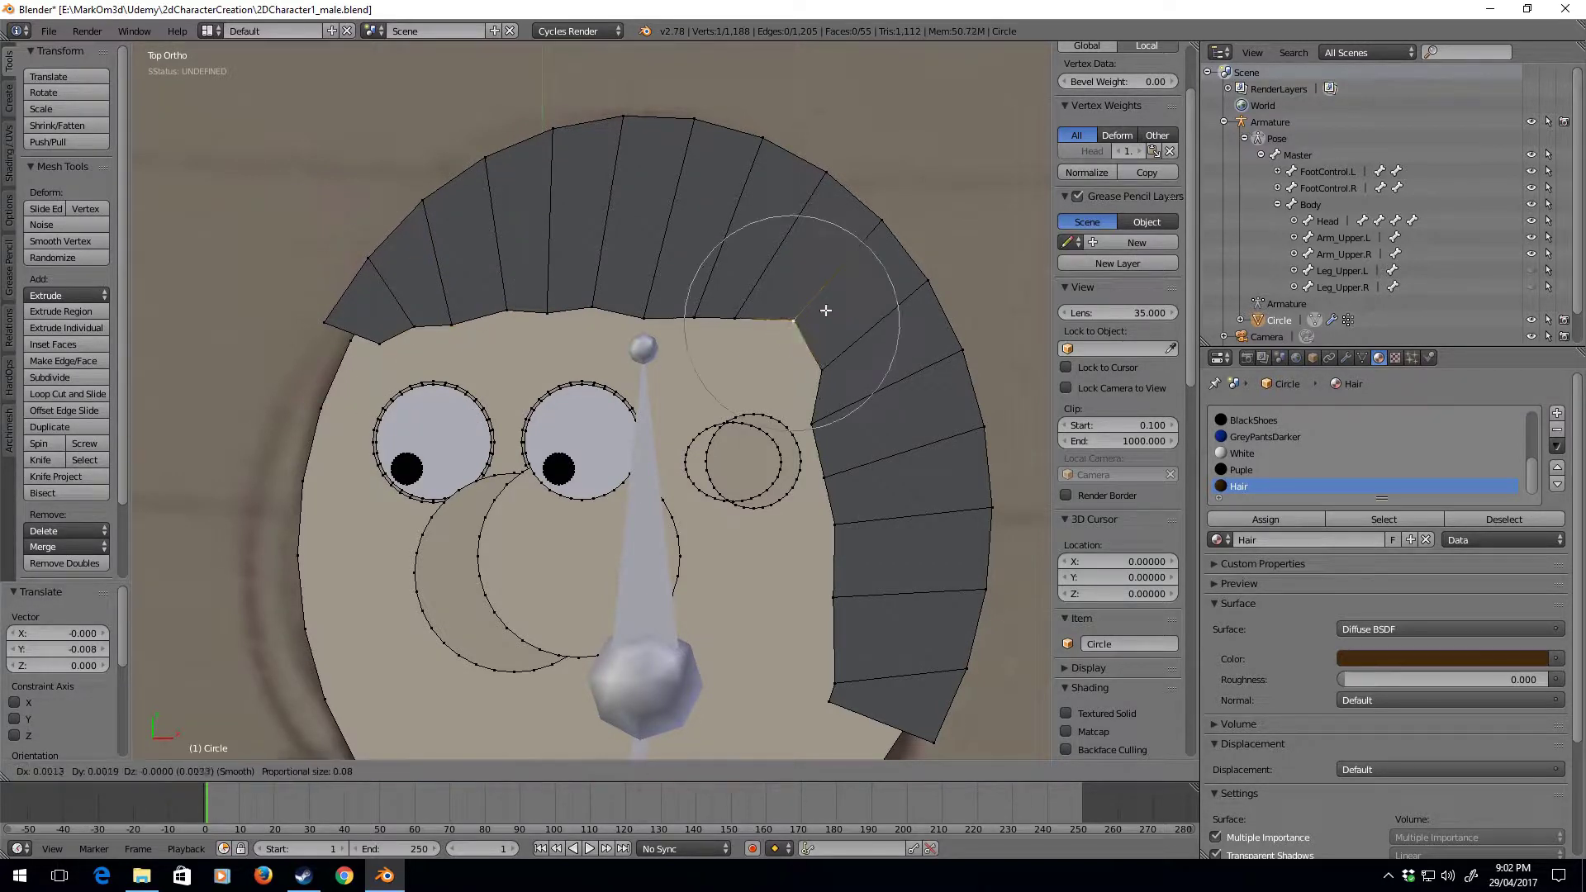
click(831, 348)
key(g)
click(847, 375)
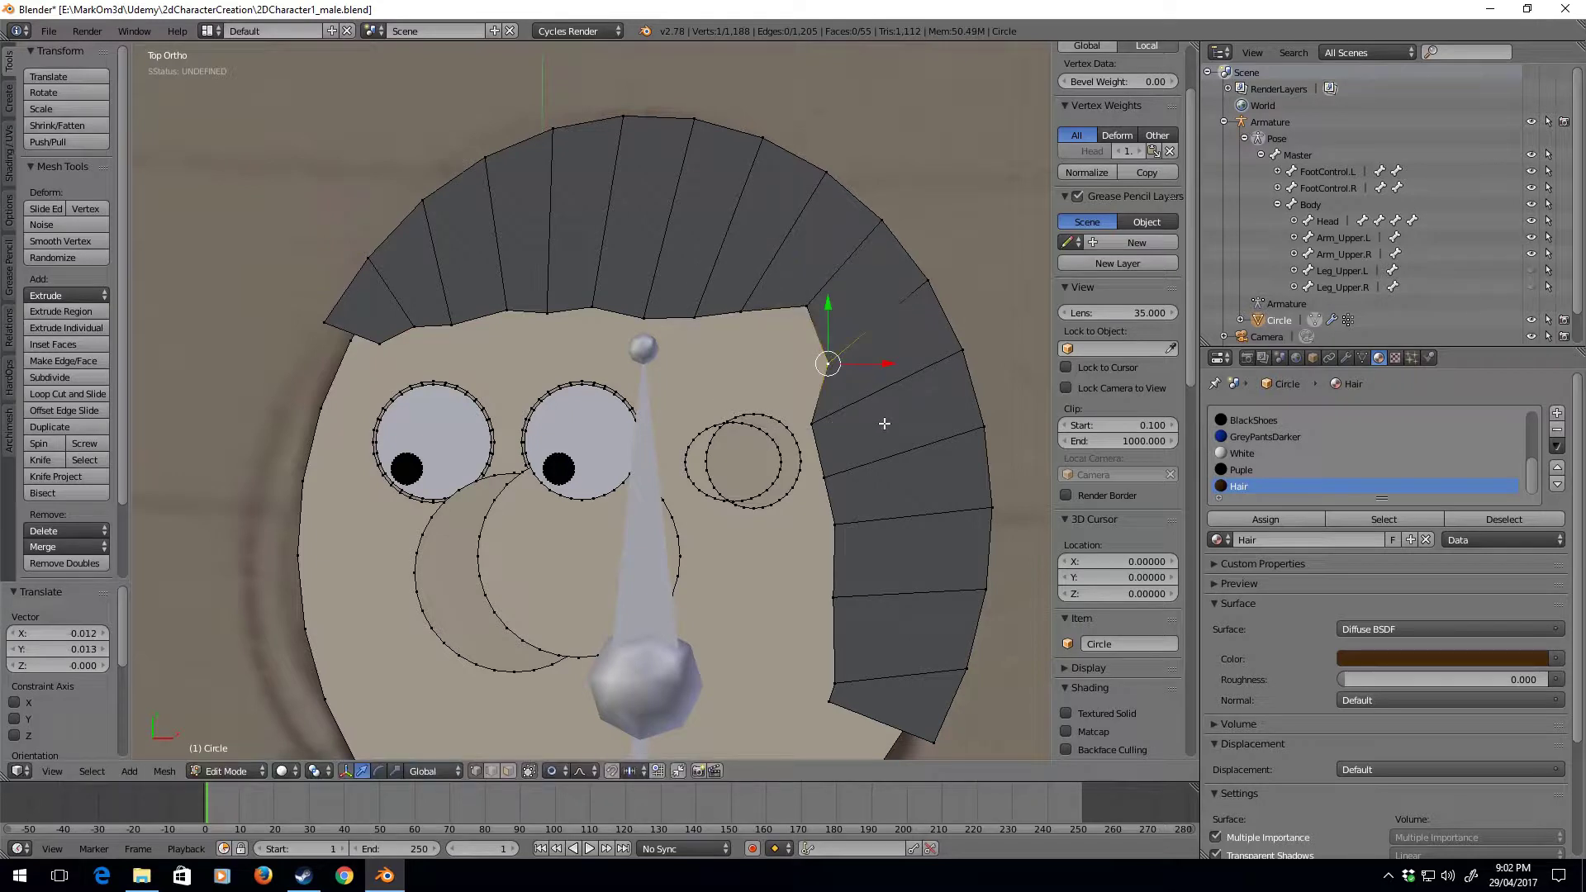
key(g)
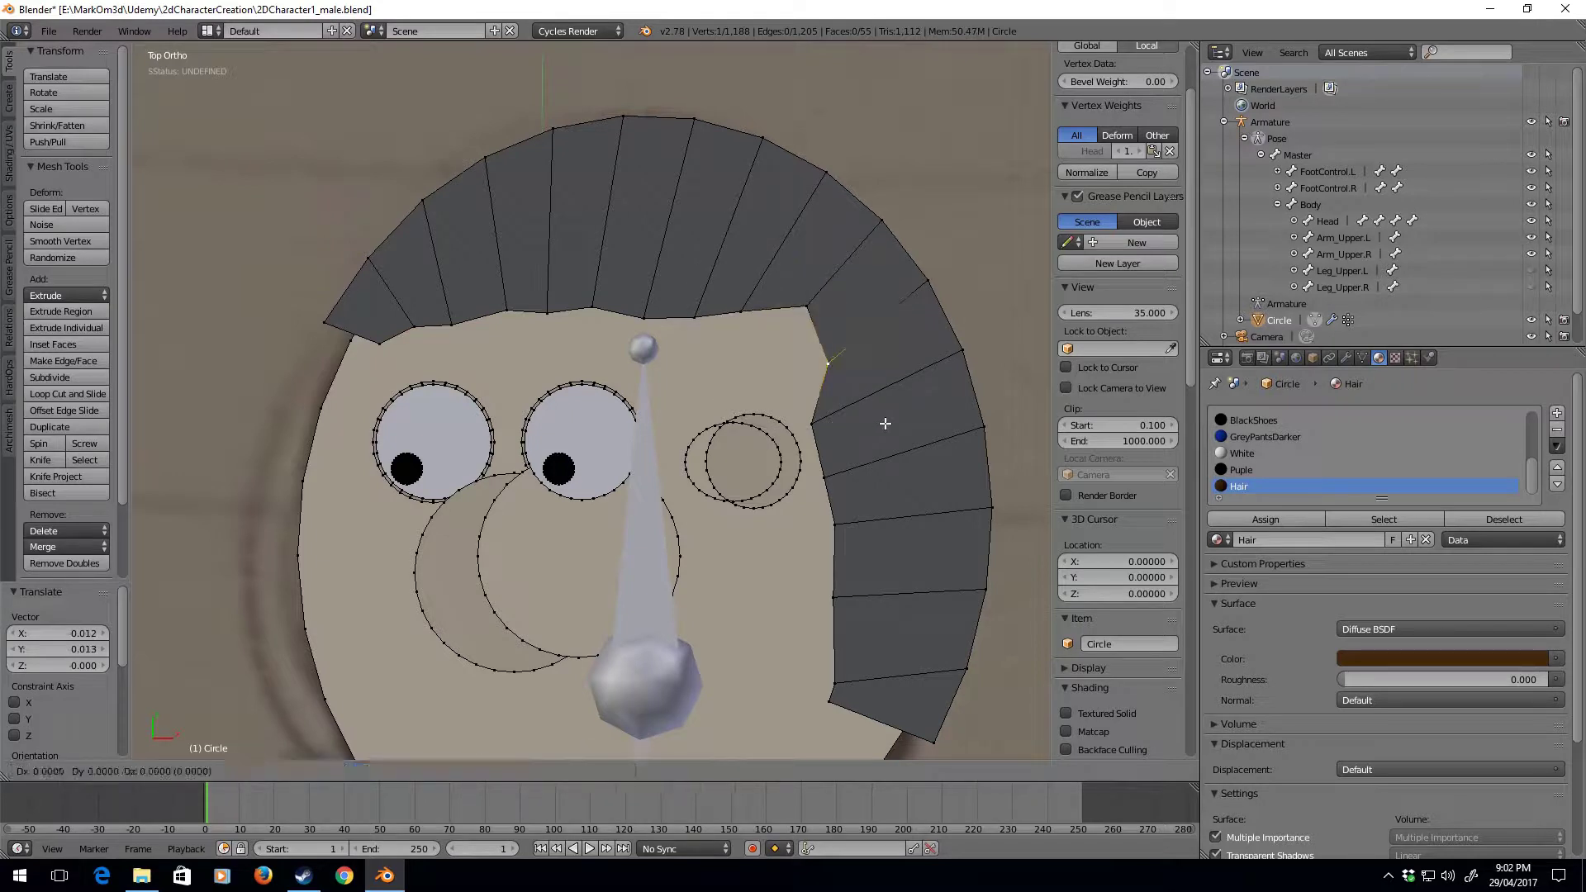
click(631, 433)
Shift the lower right hair vertices inward closer to the face
right_click(850, 541)
key(g)
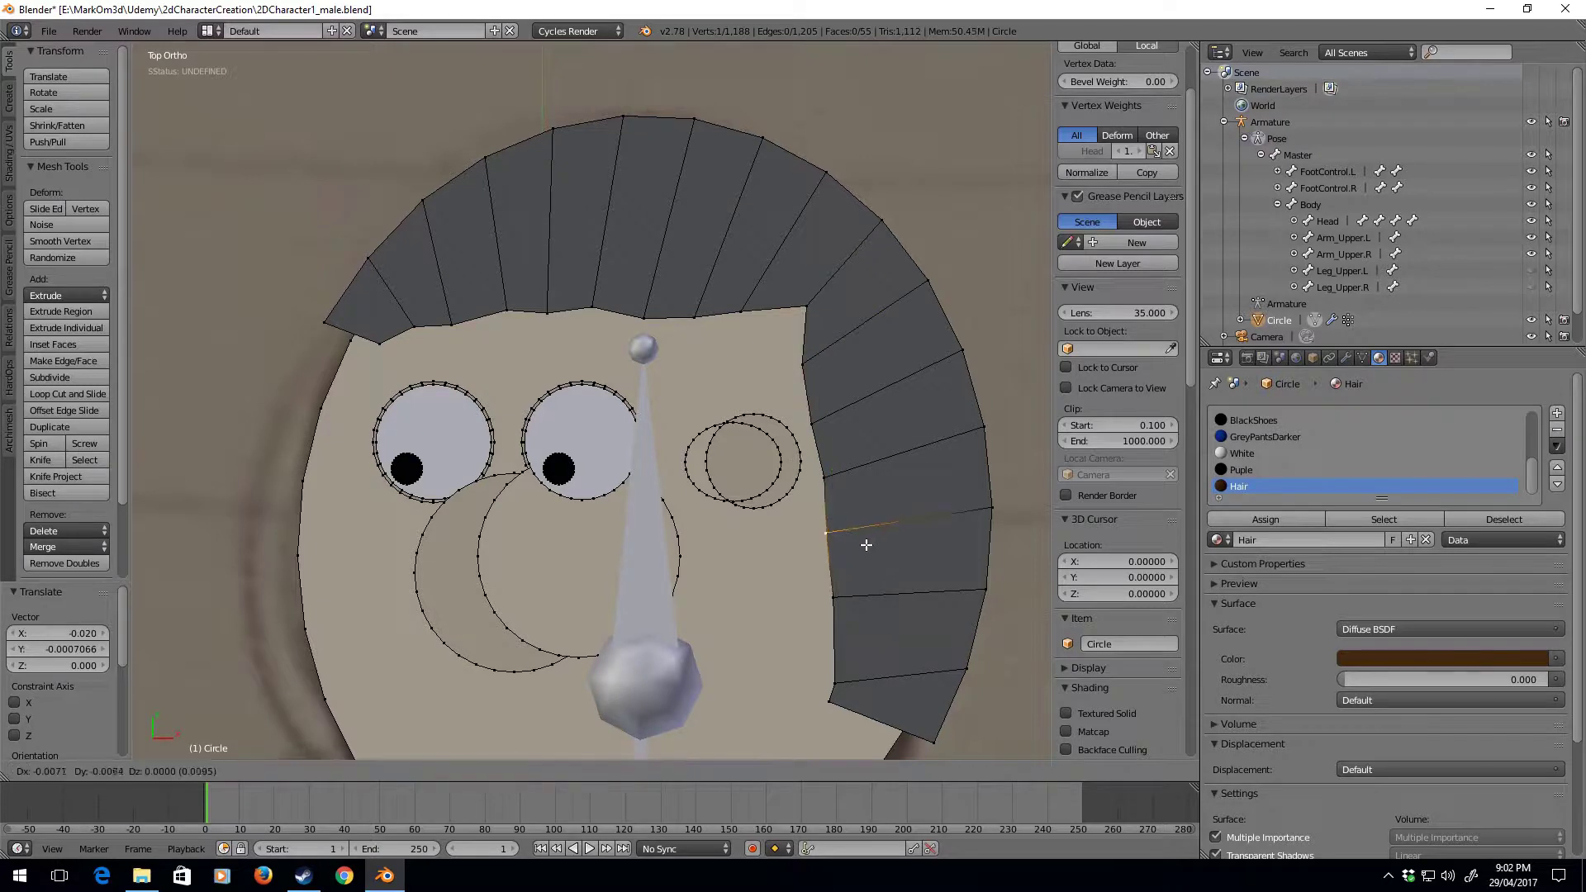
click(864, 542)
shift+right_click(836, 486)
right_click(832, 480)
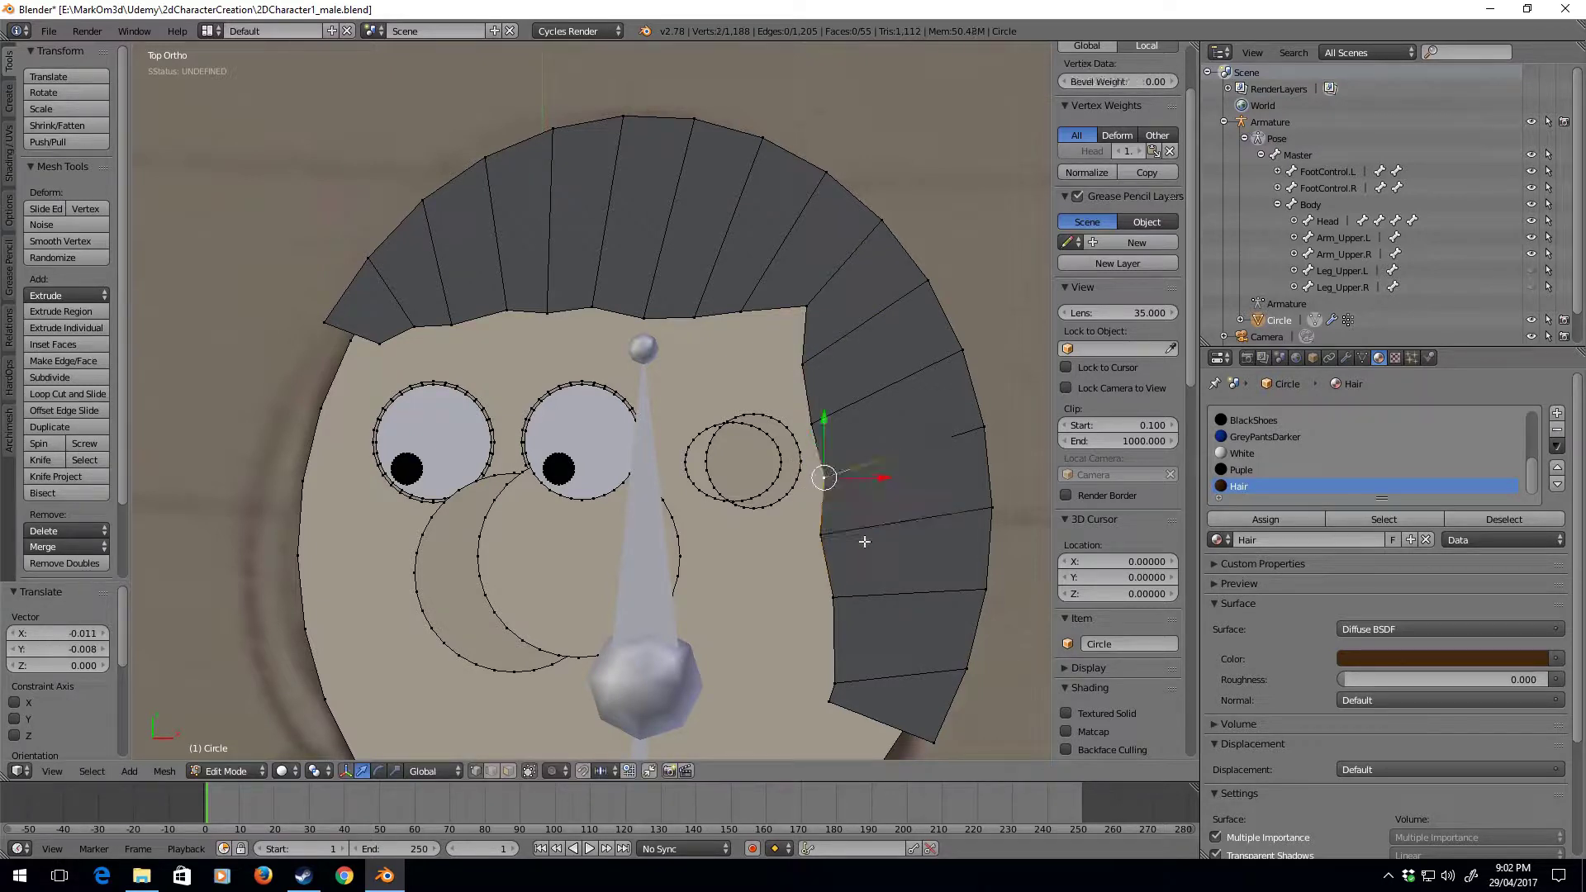
Narrow the side hair by scaling its seven inner-edge vertices along X
right_click(848, 714)
shift+right_click(833, 682)
shift+right_click(834, 594)
shift+right_click(823, 533)
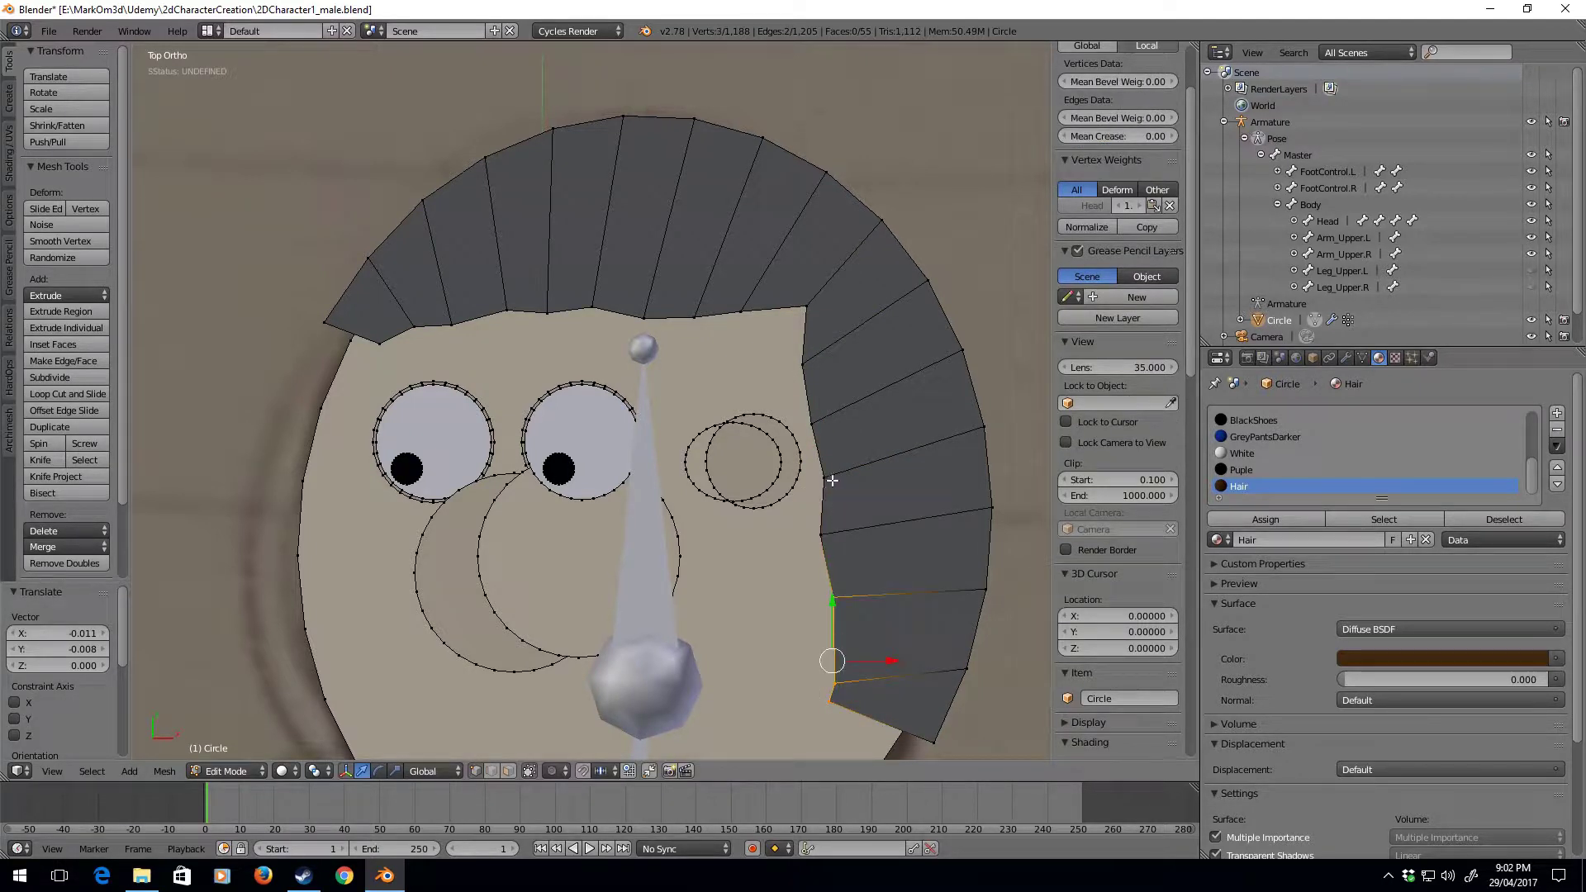
shift+right_click(823, 478)
shift+right_click(811, 423)
shift+right_click(802, 313)
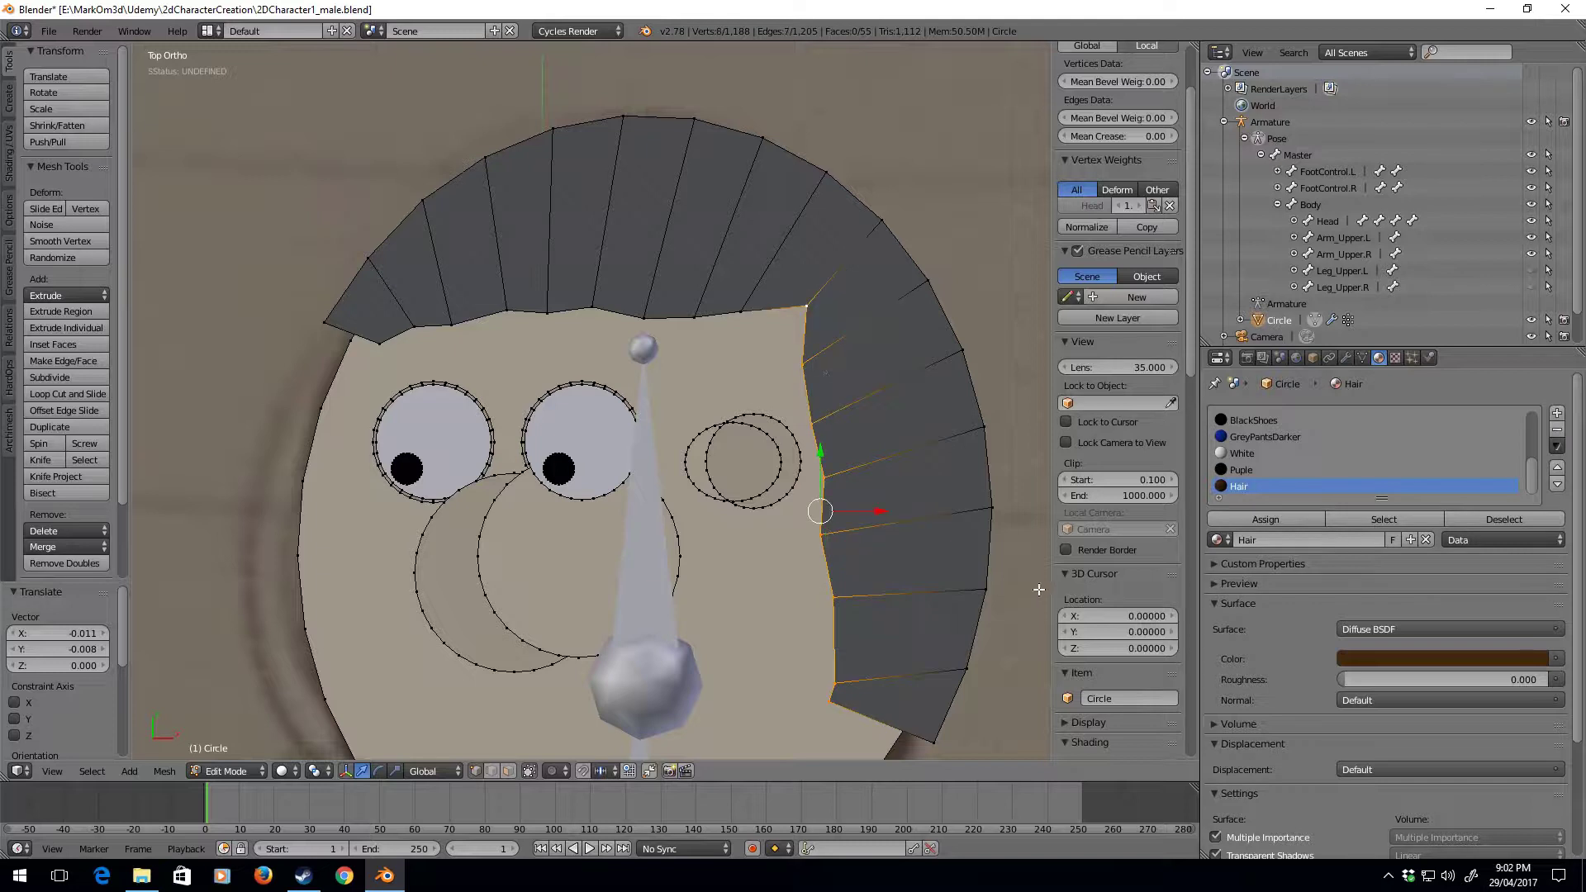
key(s)
key(x)
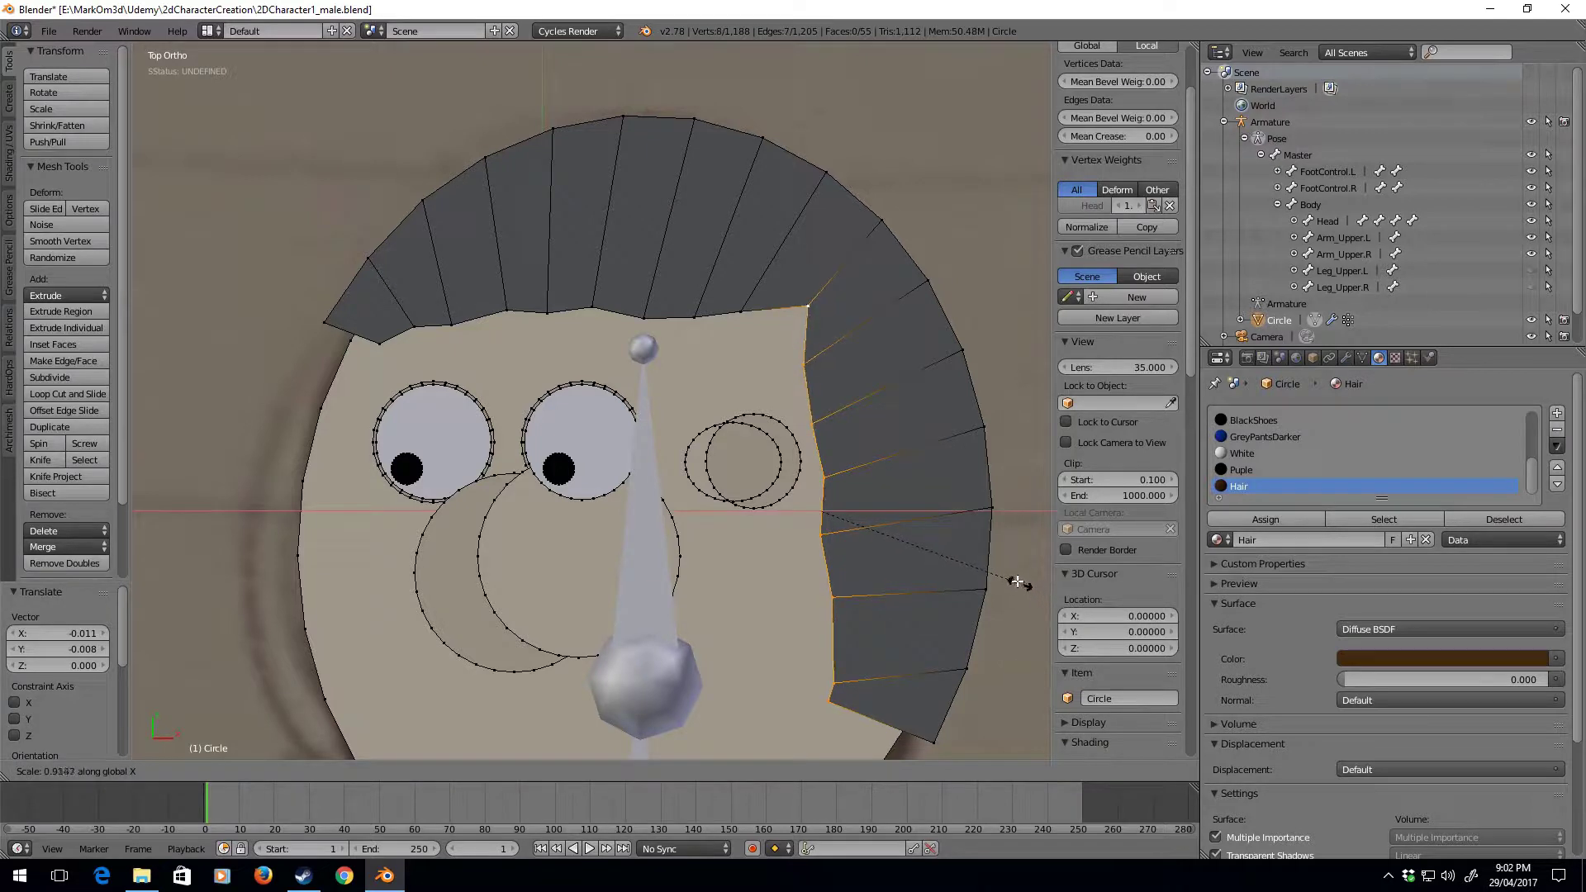
click(938, 551)
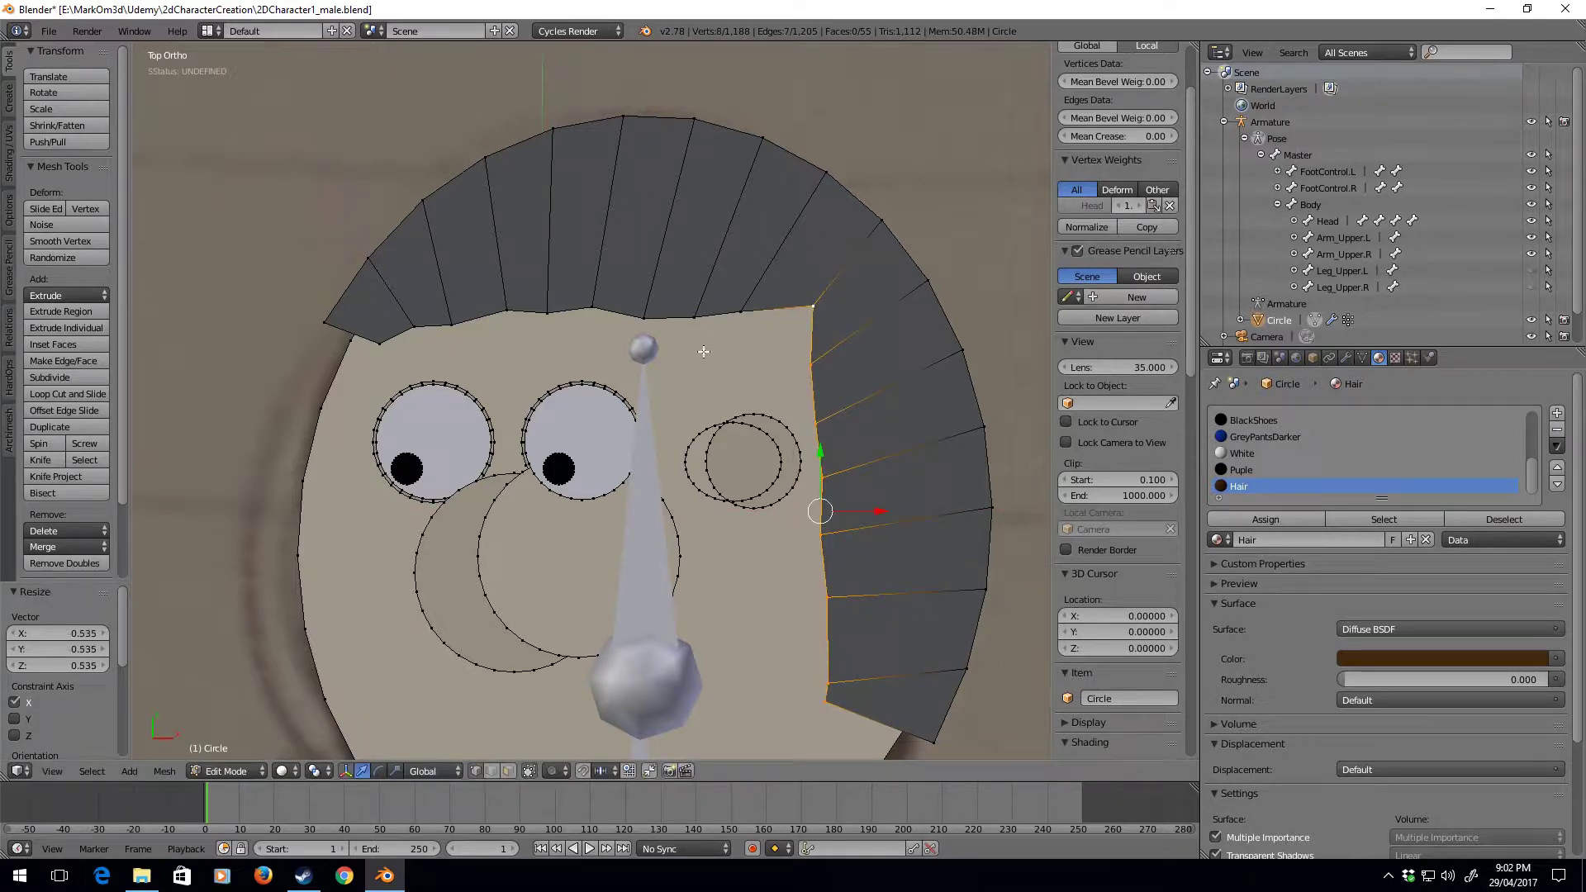
Flatten the fringe line by scaling its hairline vertices along Y, then hide them
right_click(742, 311)
right_click(812, 307)
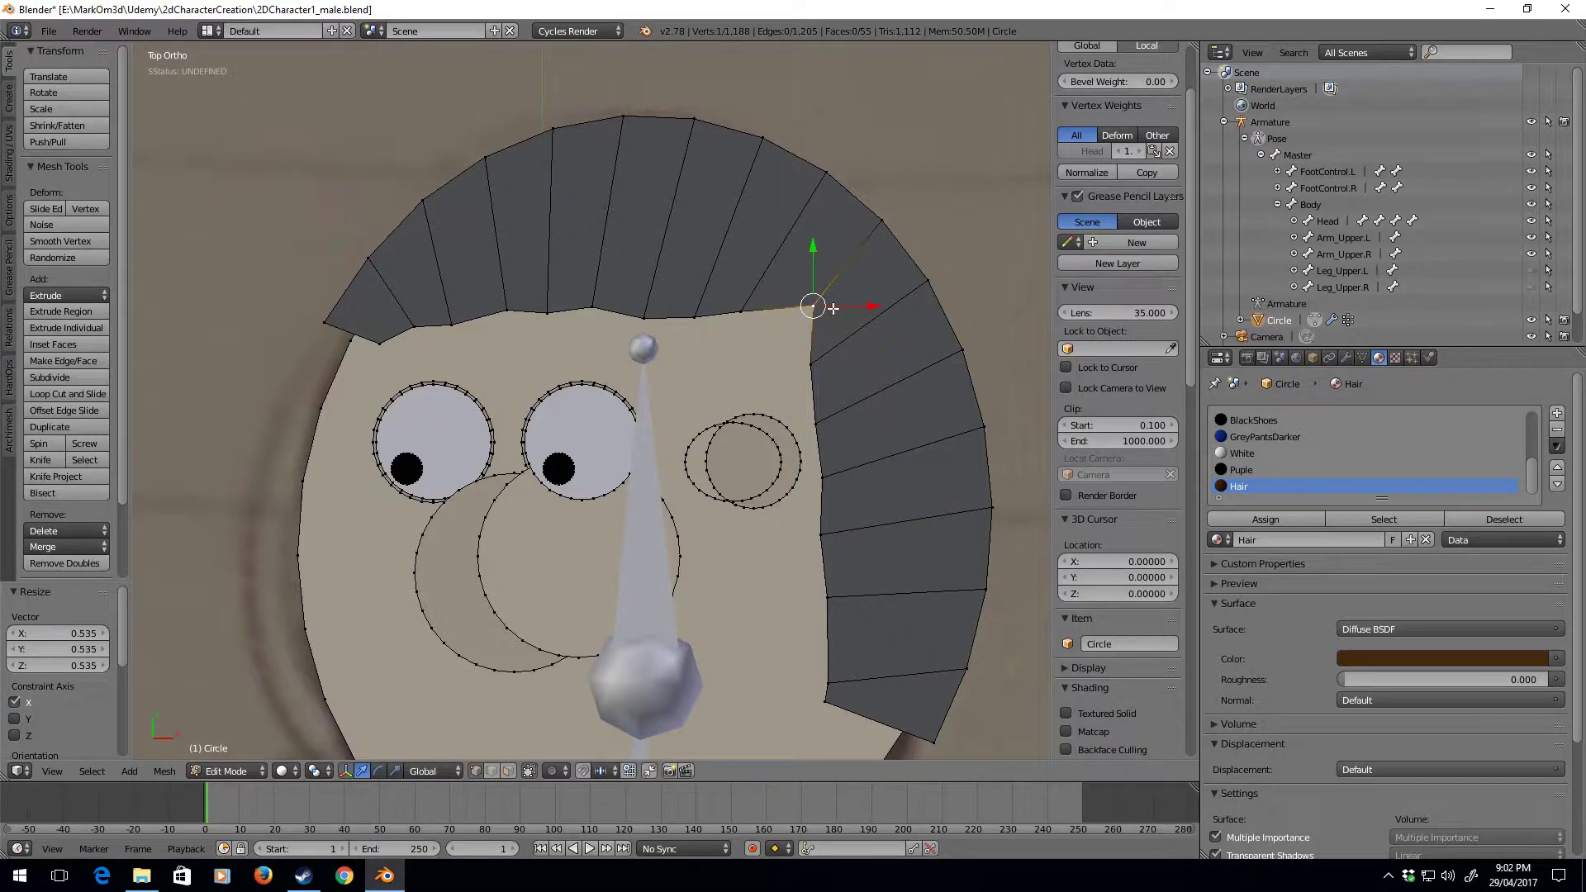
right_click(742, 314)
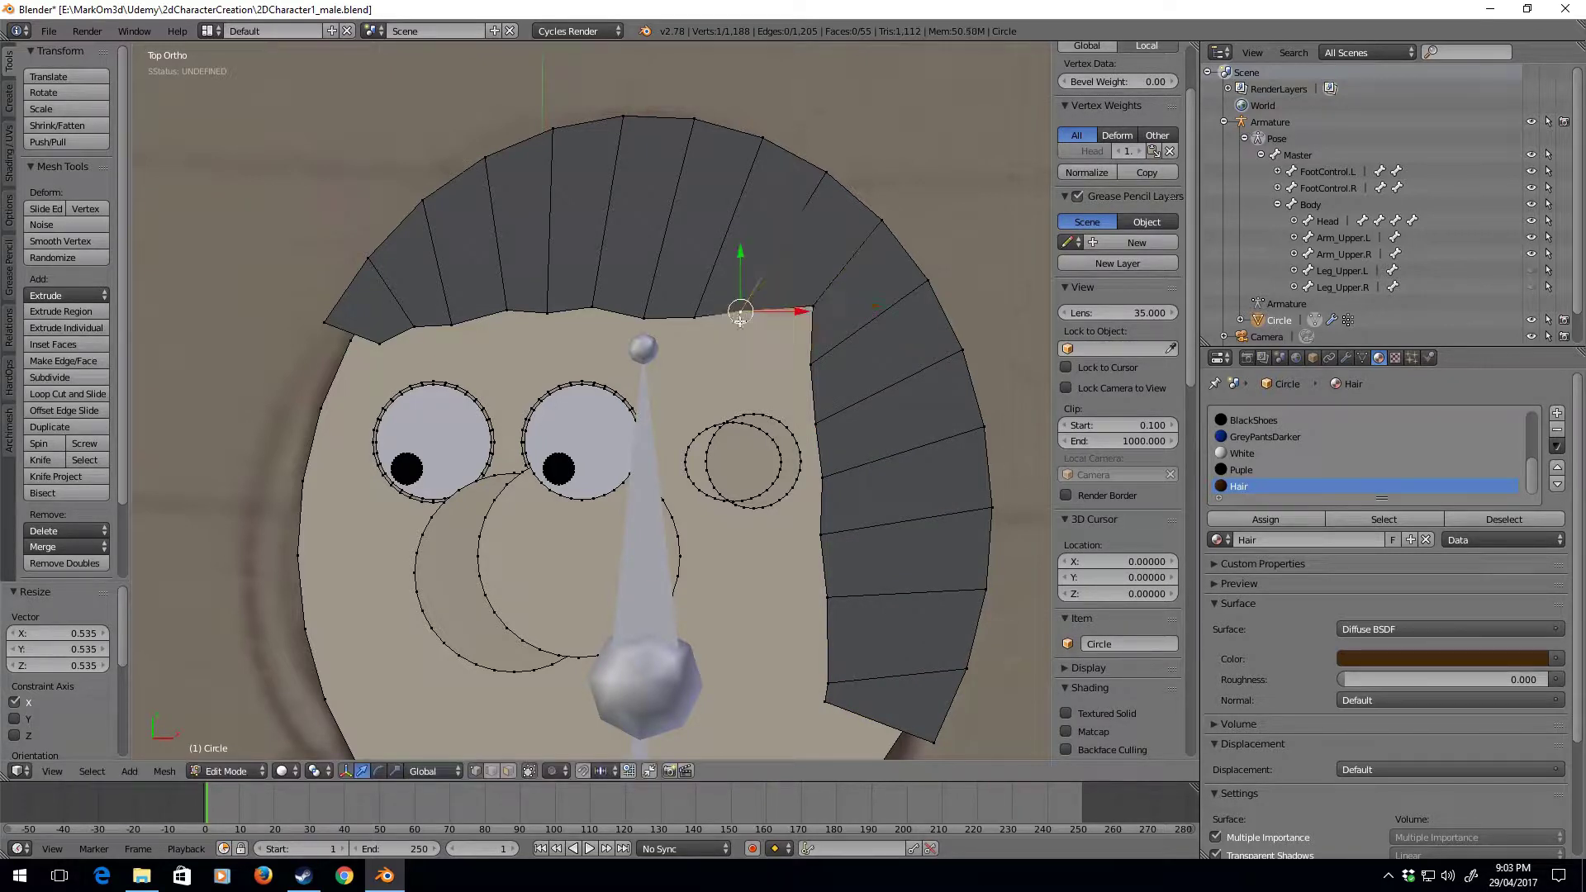
shift+right_click(695, 318)
shift+right_click(645, 319)
shift+right_click(592, 312)
shift+right_click(547, 316)
shift+right_click(507, 321)
shift+right_click(450, 324)
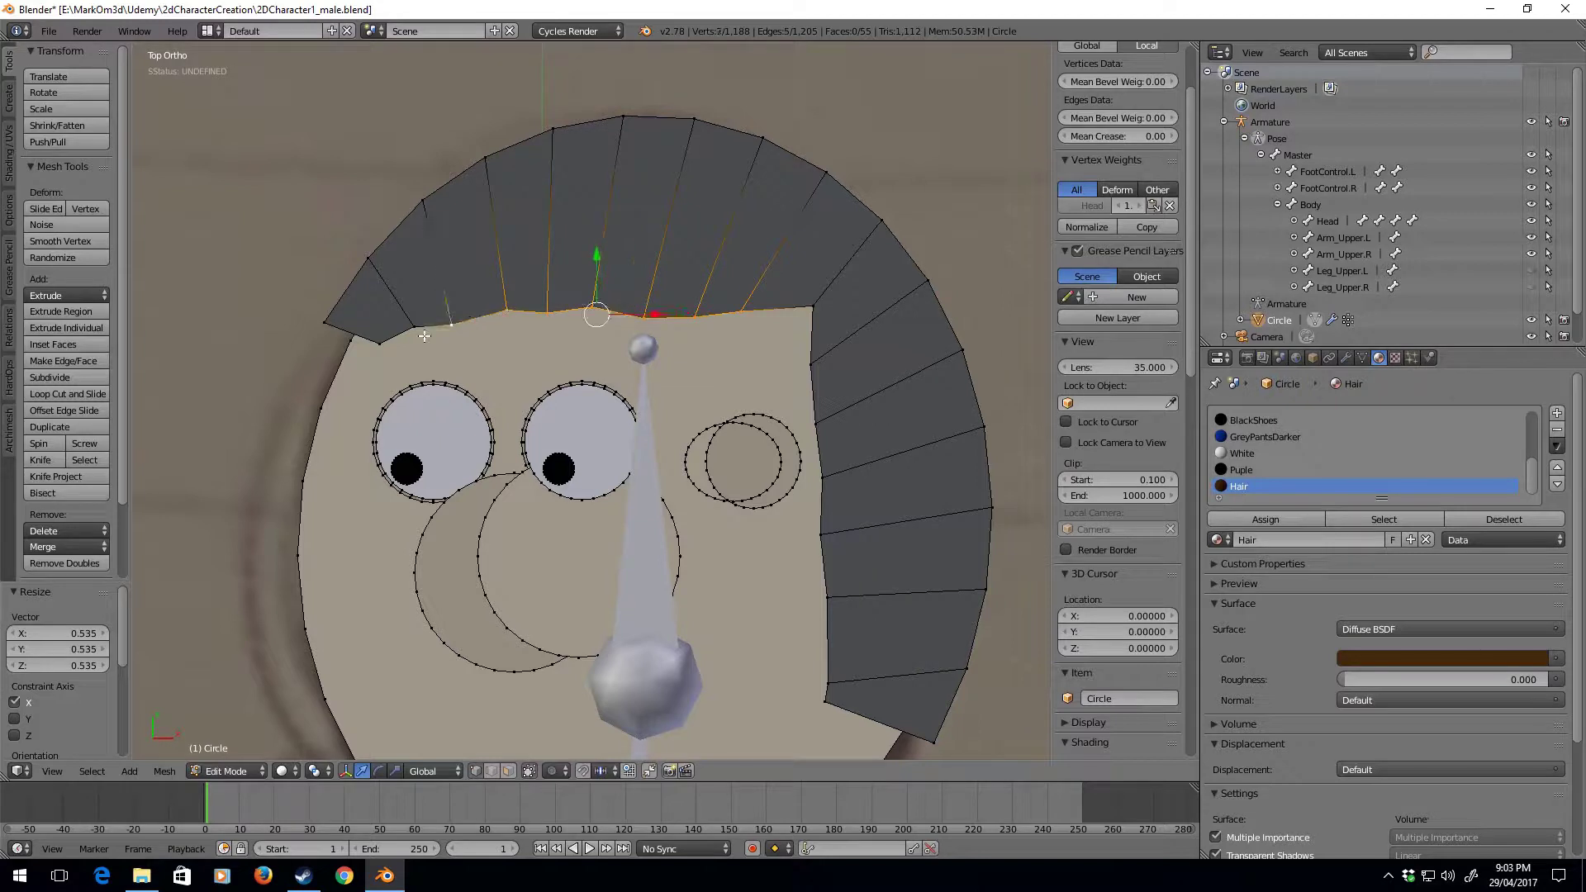
shift+right_click(413, 327)
shift+right_click(379, 342)
shift+right_click(350, 337)
key(s)
key(y)
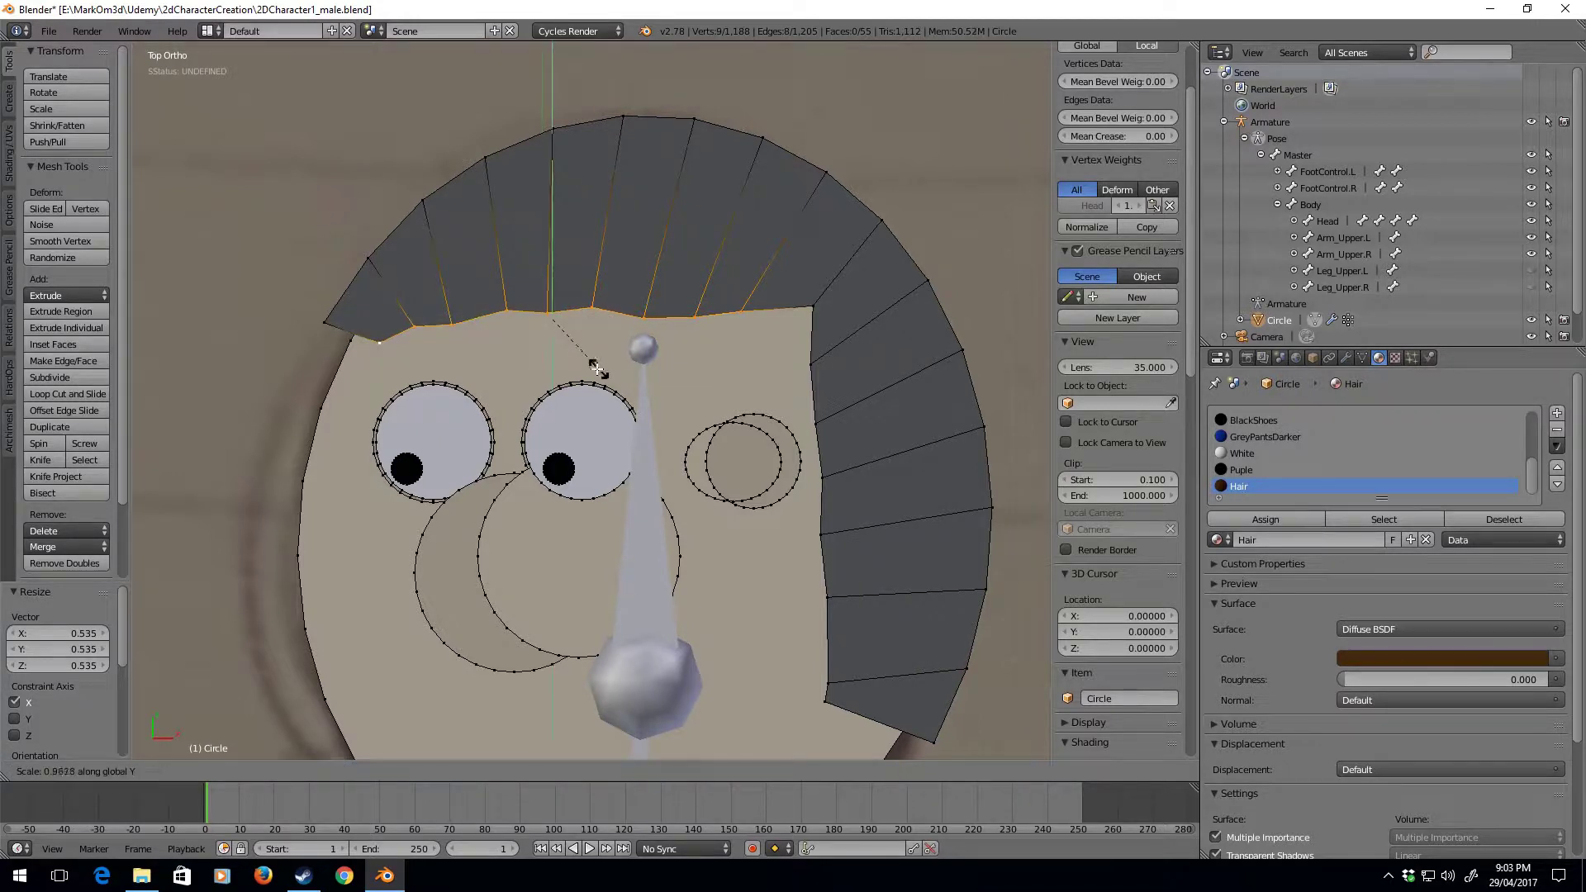
click(567, 344)
key(h)
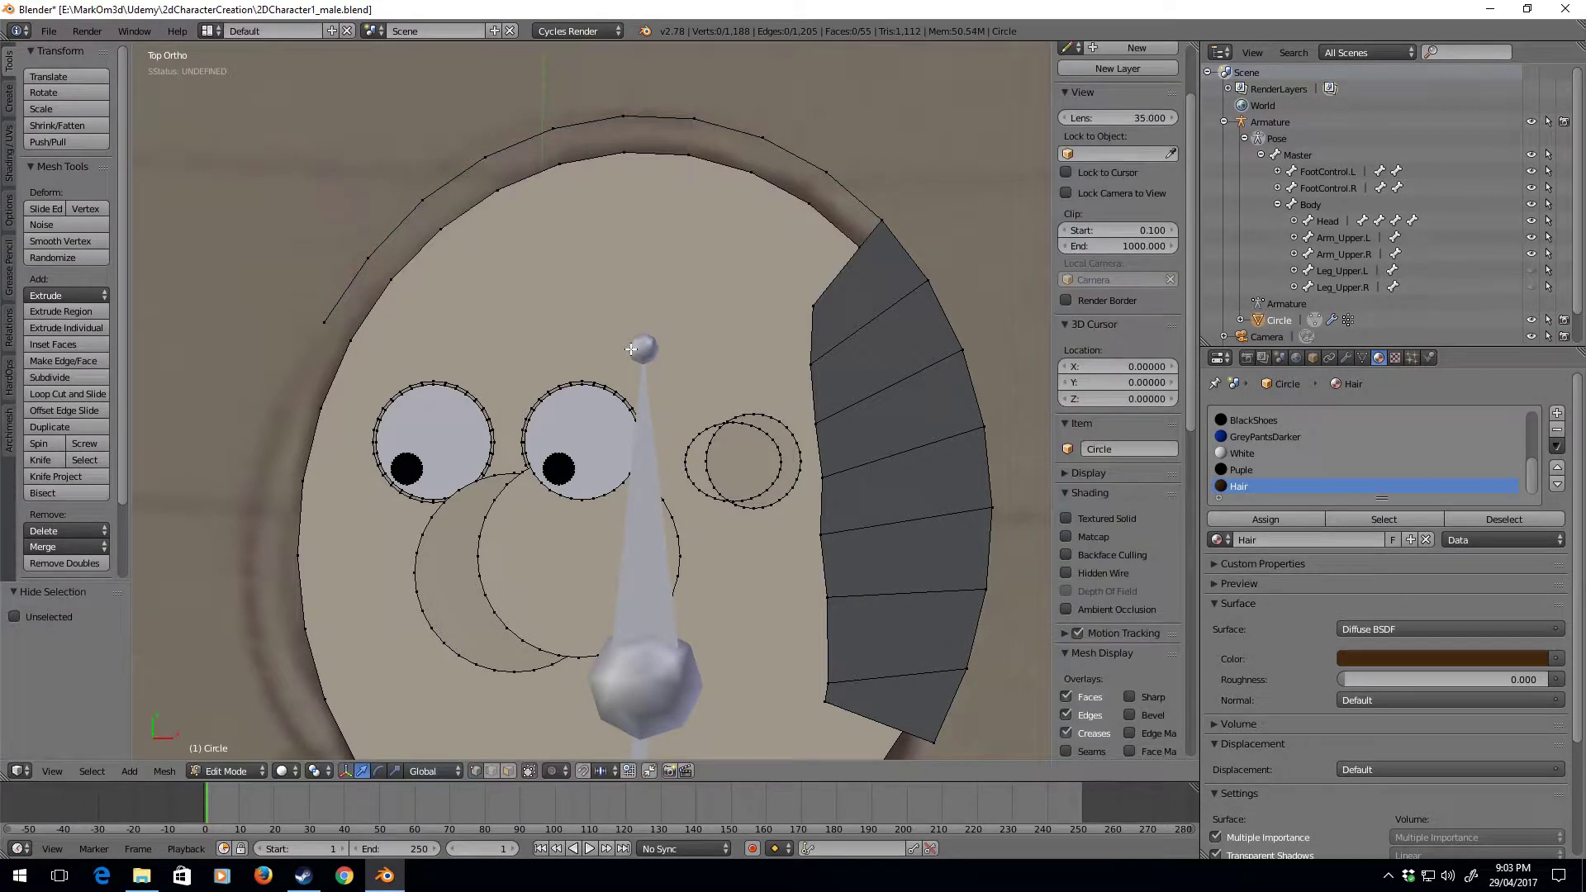
Turn on Proportional Editing and move the corner vertices to soften where fringe meets side
right_click(817, 308)
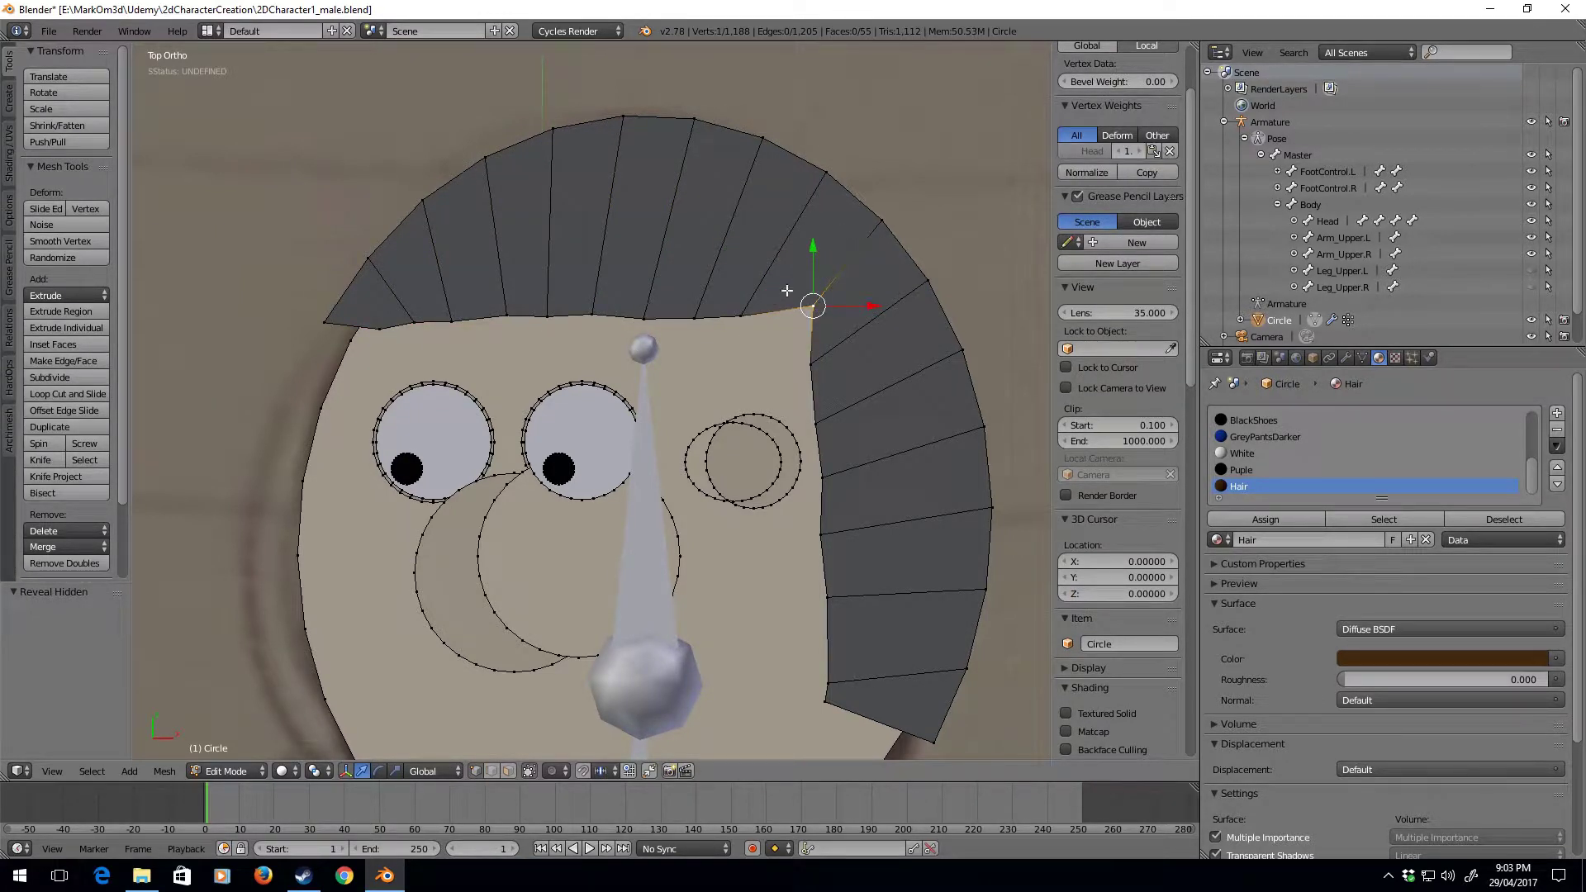
click(551, 770)
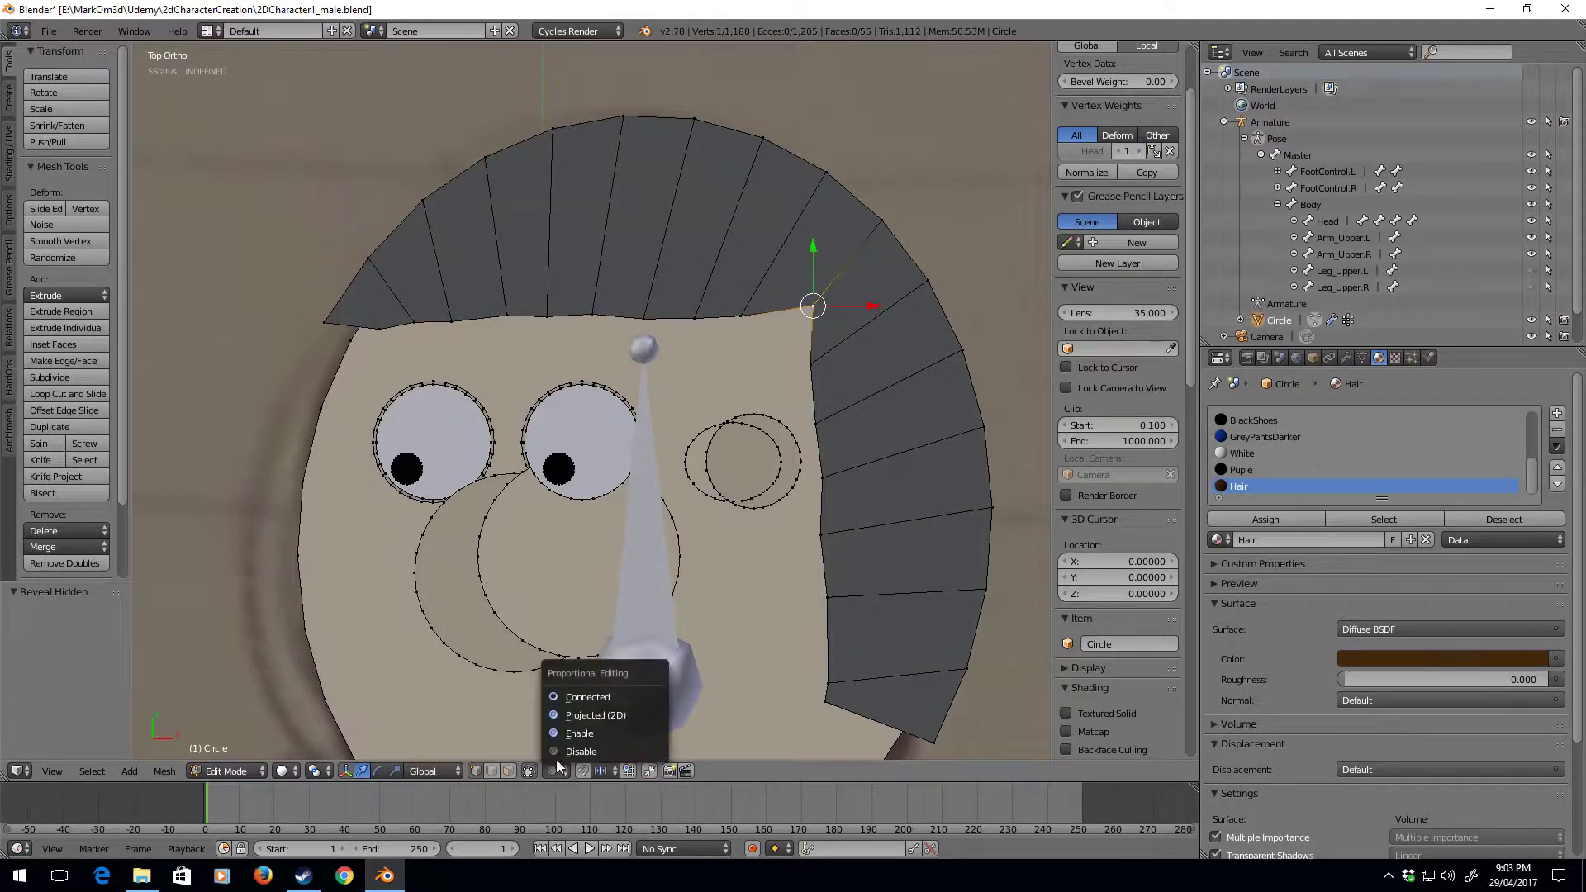
click(594, 698)
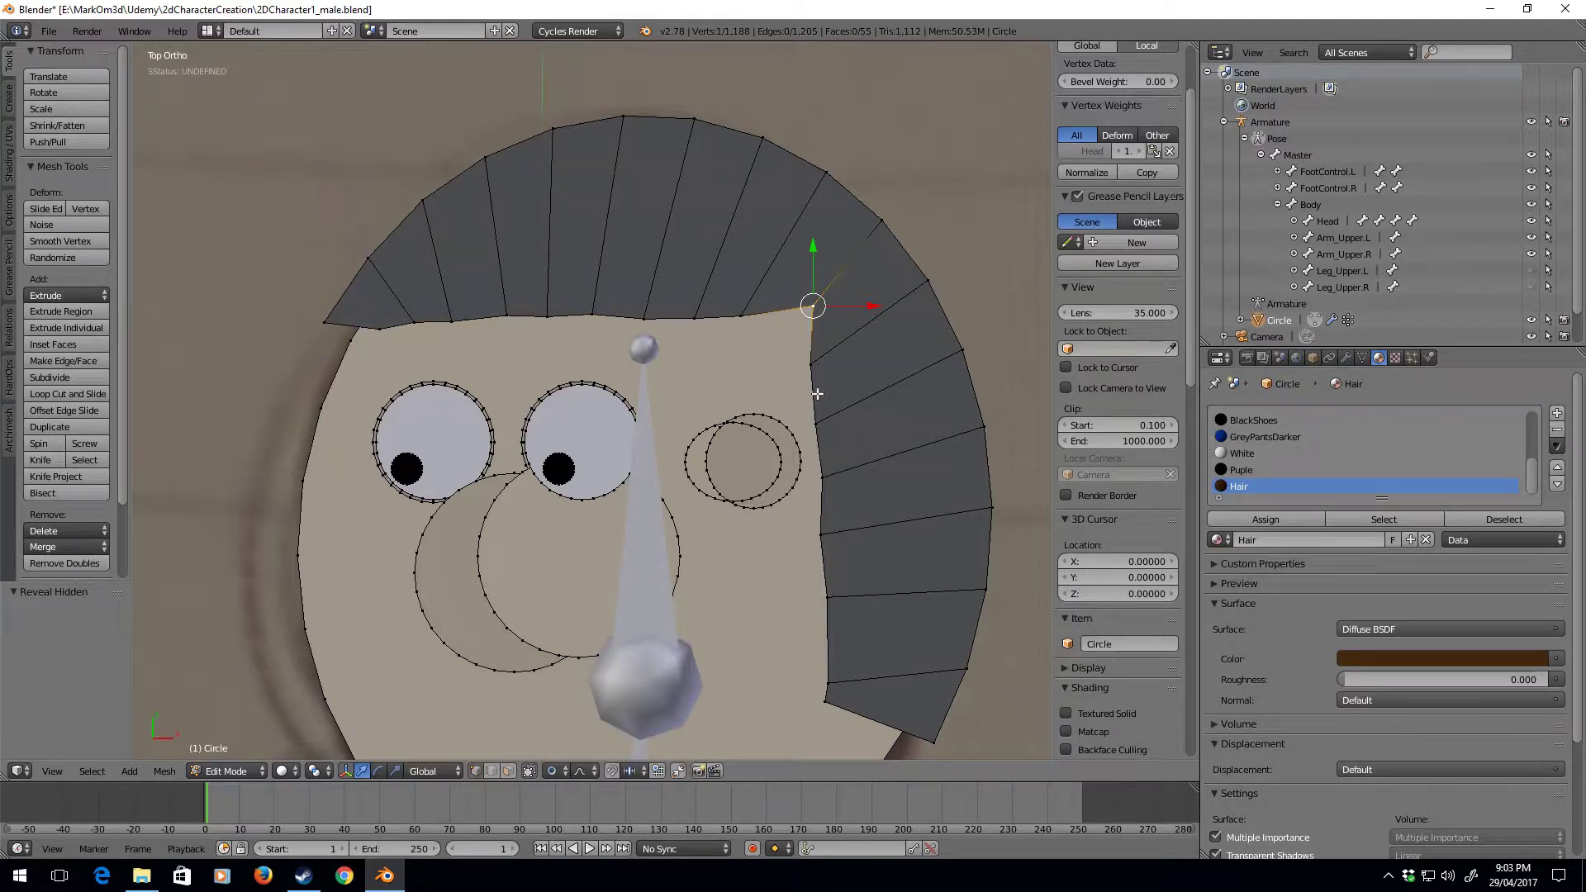
key(g)
click(818, 351)
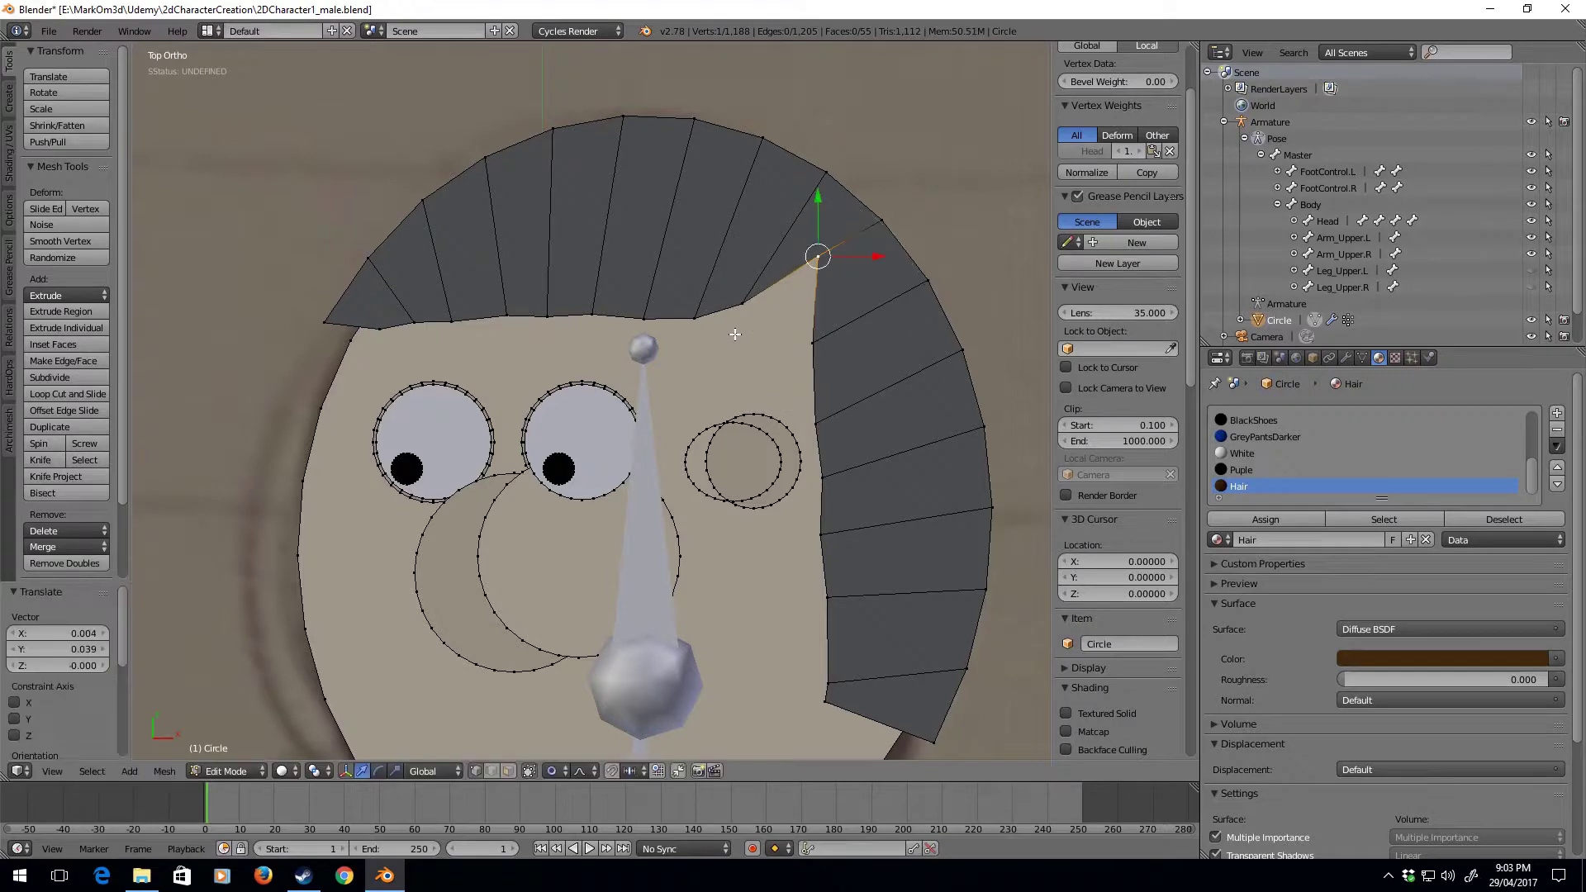
right_click(743, 314)
key(g)
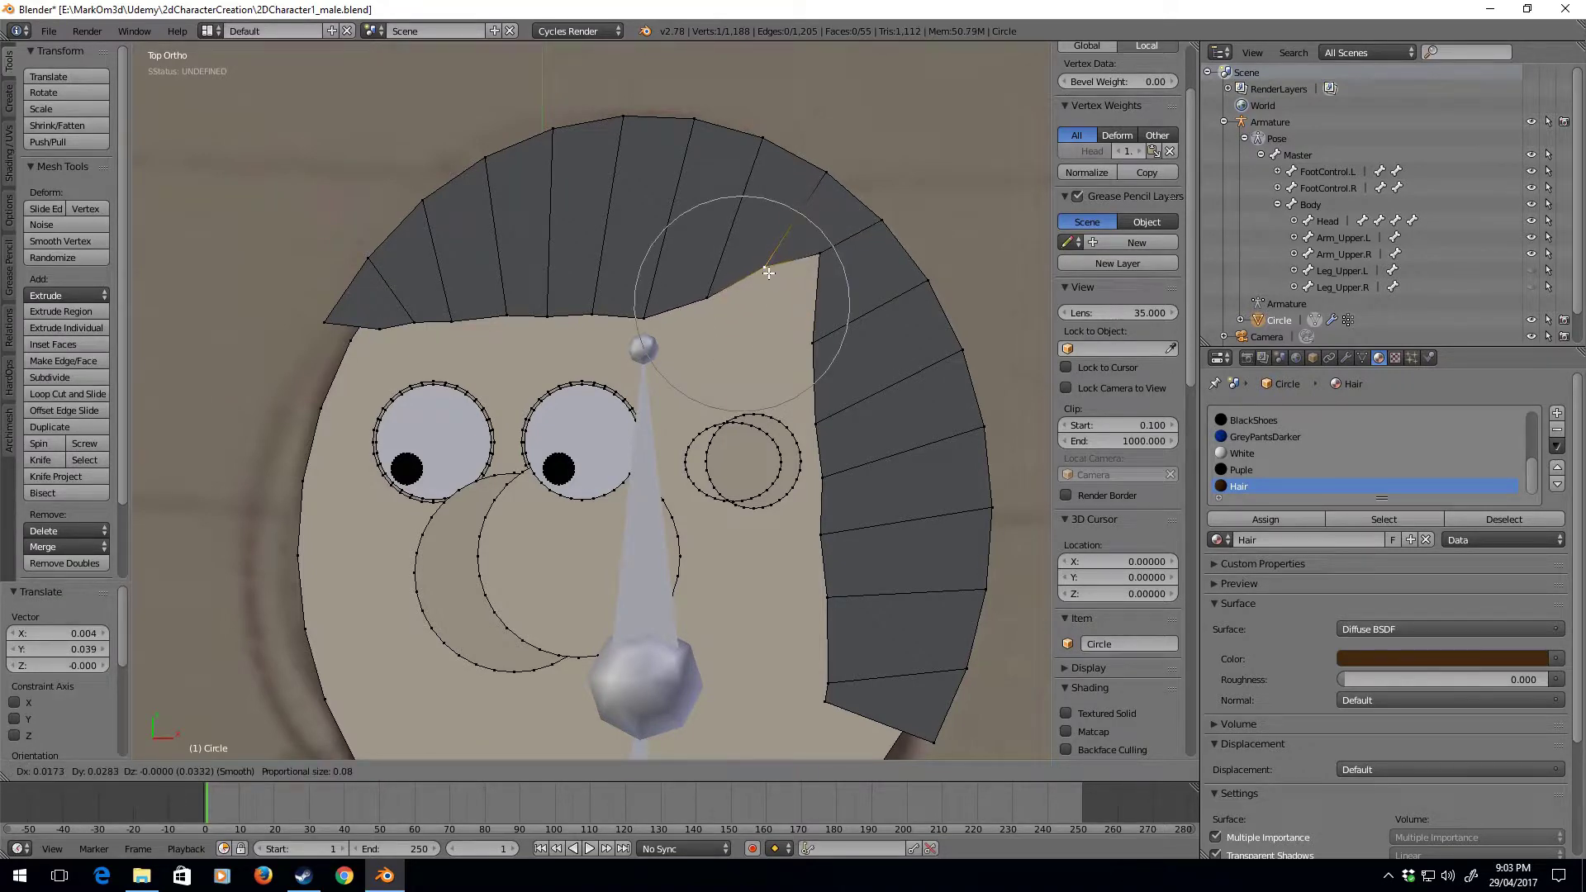
click(761, 273)
Shift a lower vertex on the hair's inner edge slightly
scroll(760, 441, down, 4)
scroll(759, 441, down, 2)
right_click(665, 499)
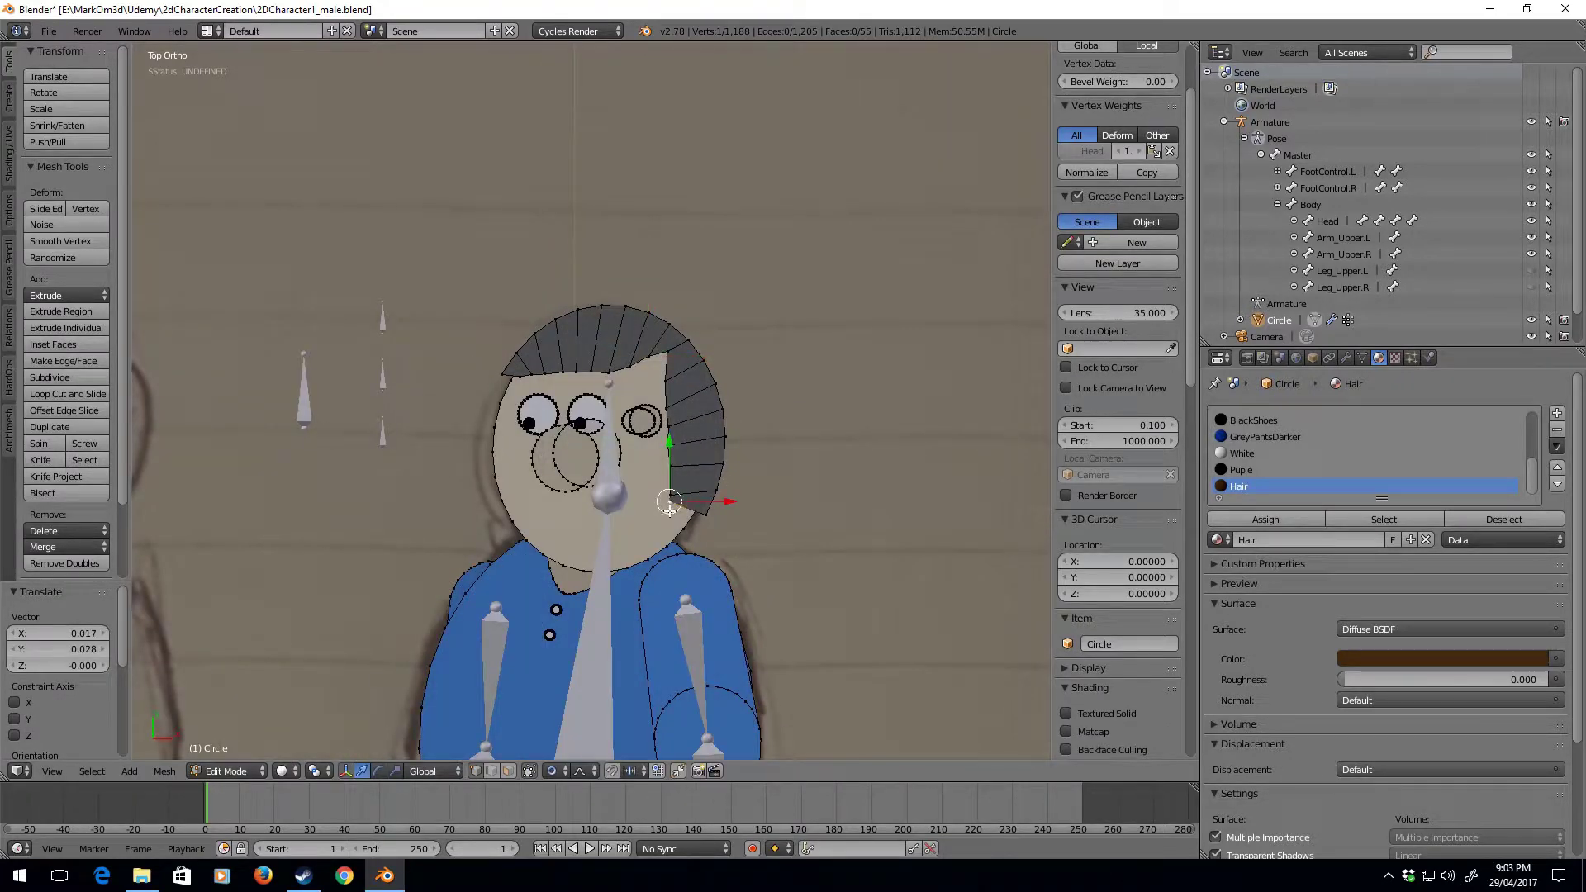
key(g)
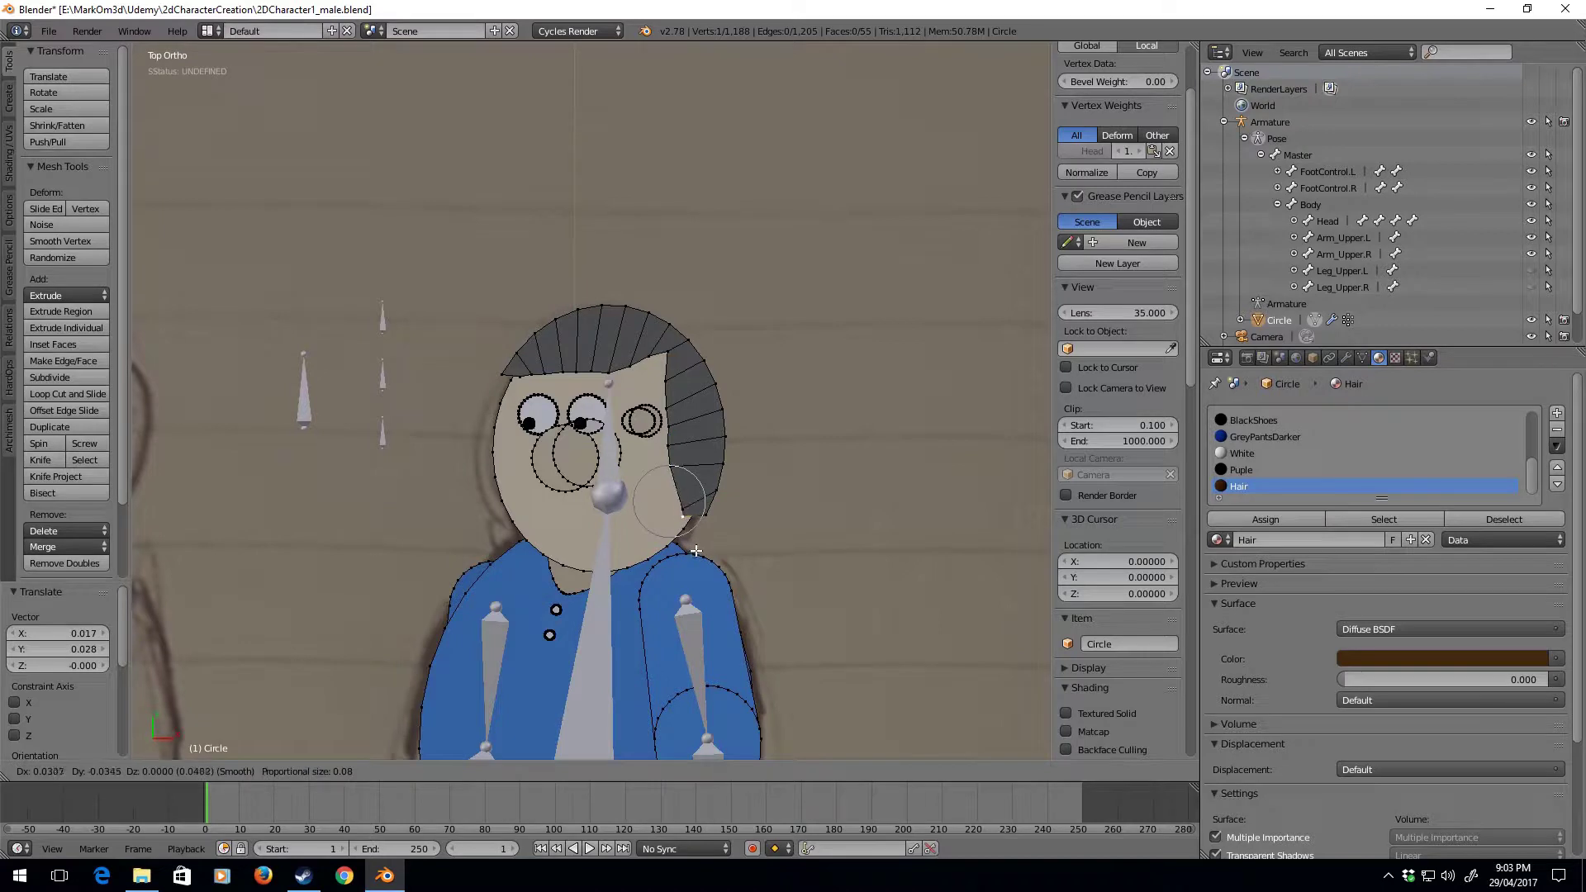
click(684, 518)
key(g)
click(687, 519)
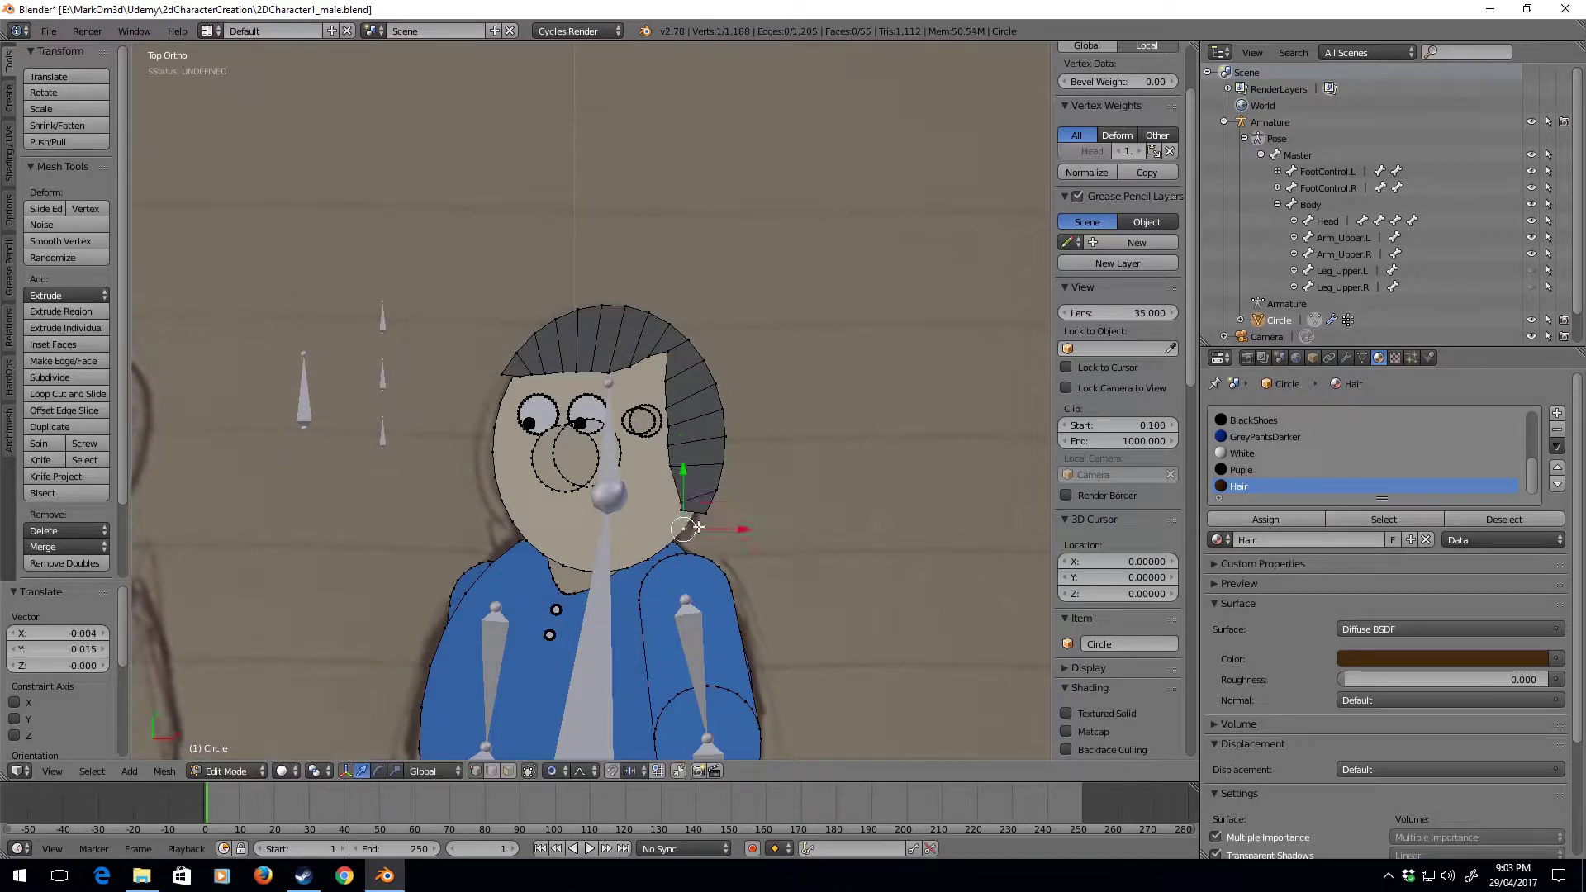
Nudge the lower hair-corner vertex down and check the shape in wireframe
key(g)
right_click(691, 520)
right_click(683, 512)
key(g)
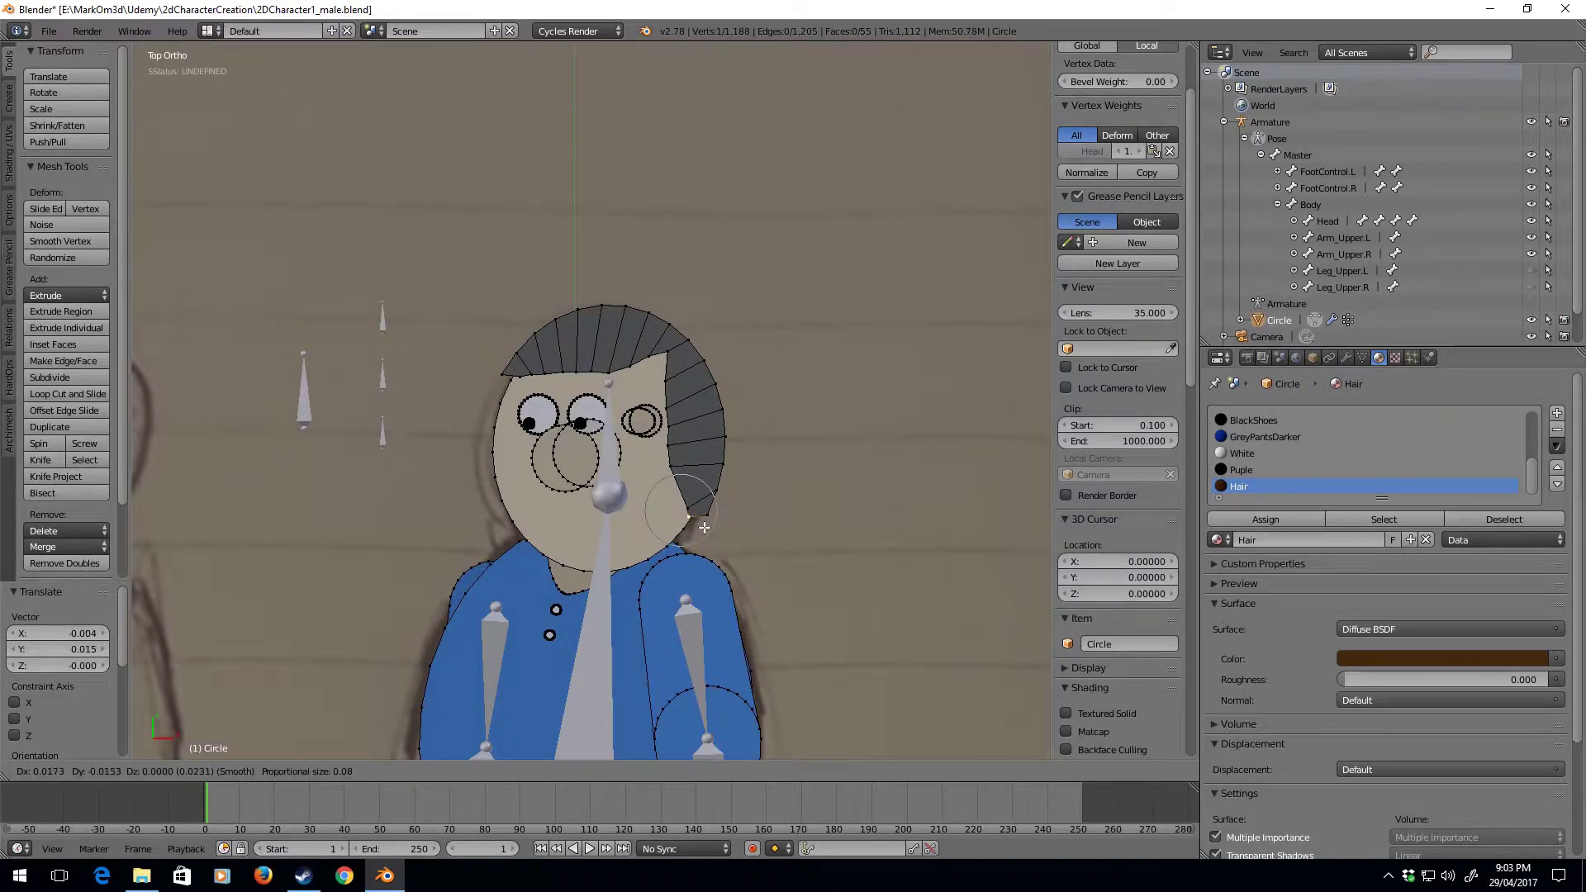
click(701, 525)
scroll(739, 545, up, 3)
key(z)
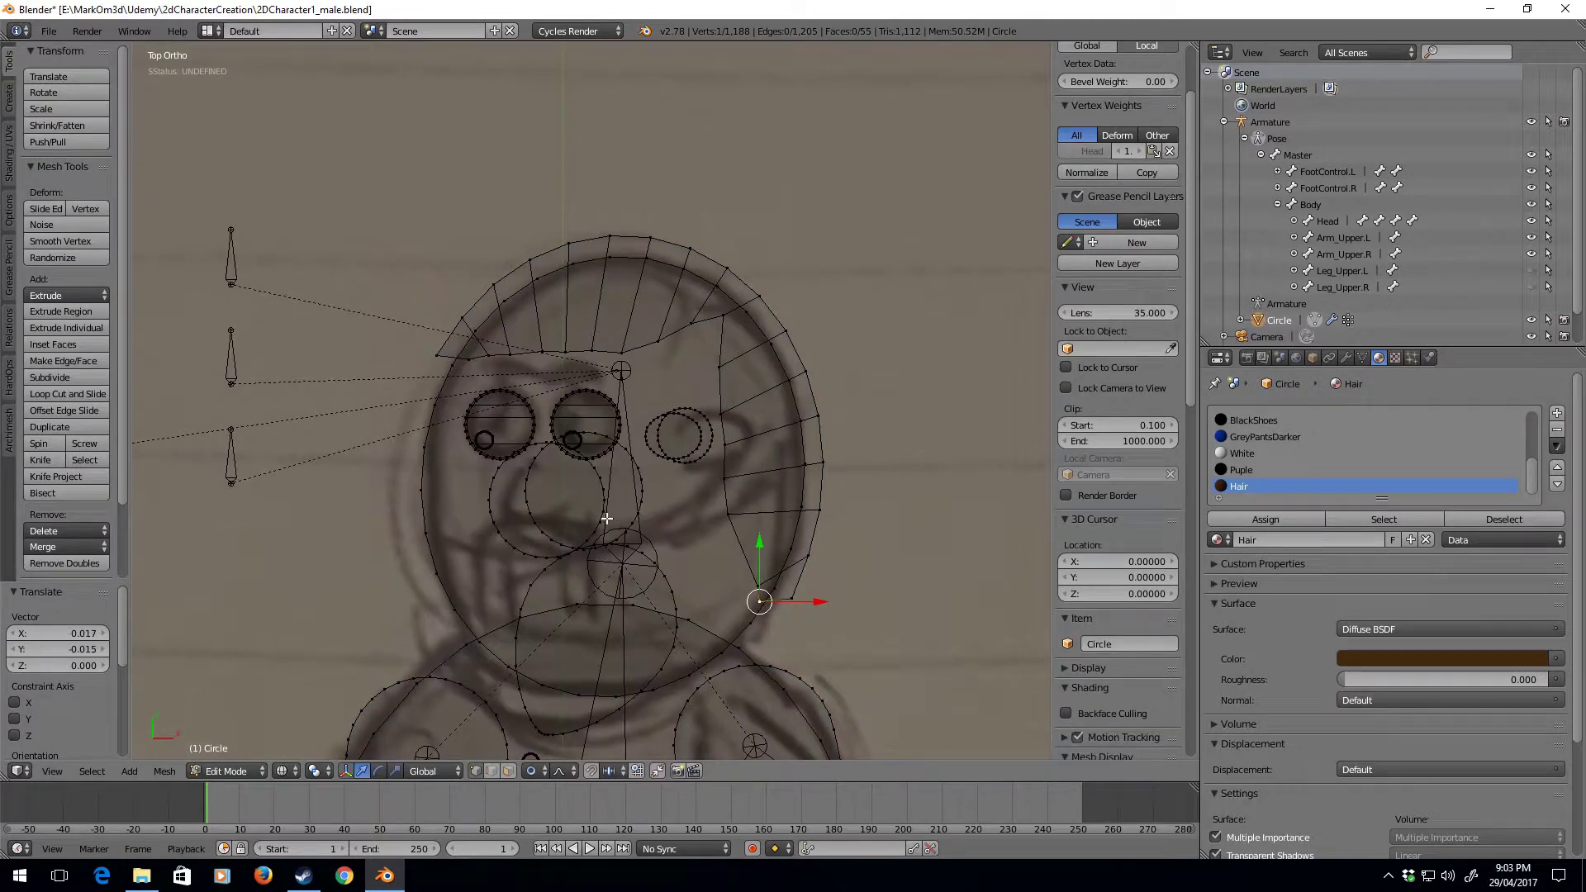
key(z)
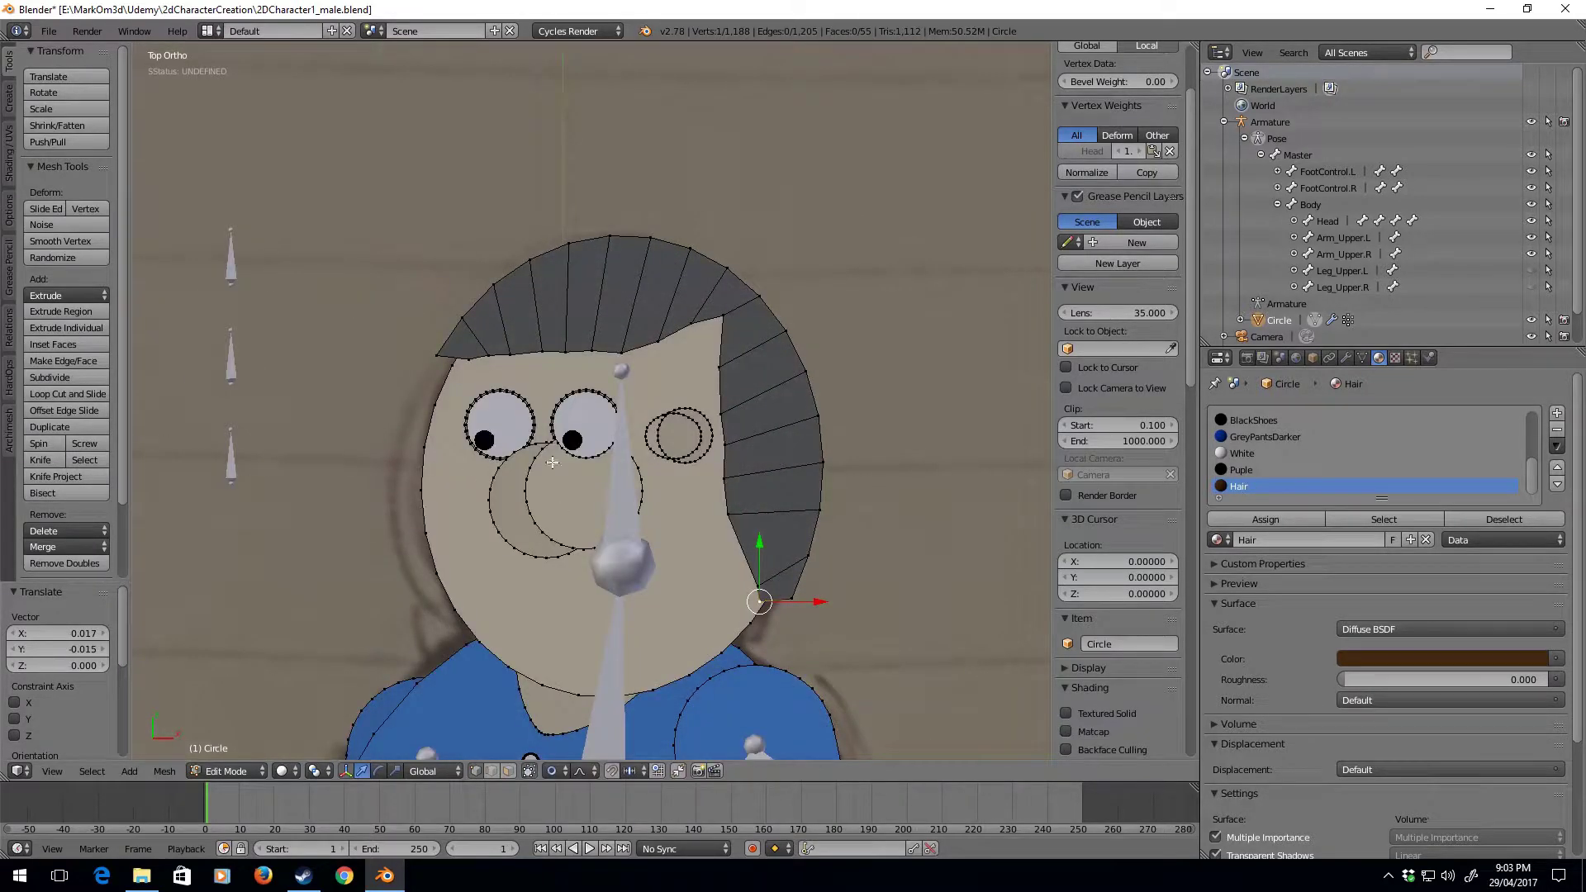
scroll(689, 366, down, 4)
scroll(706, 481, up, 2)
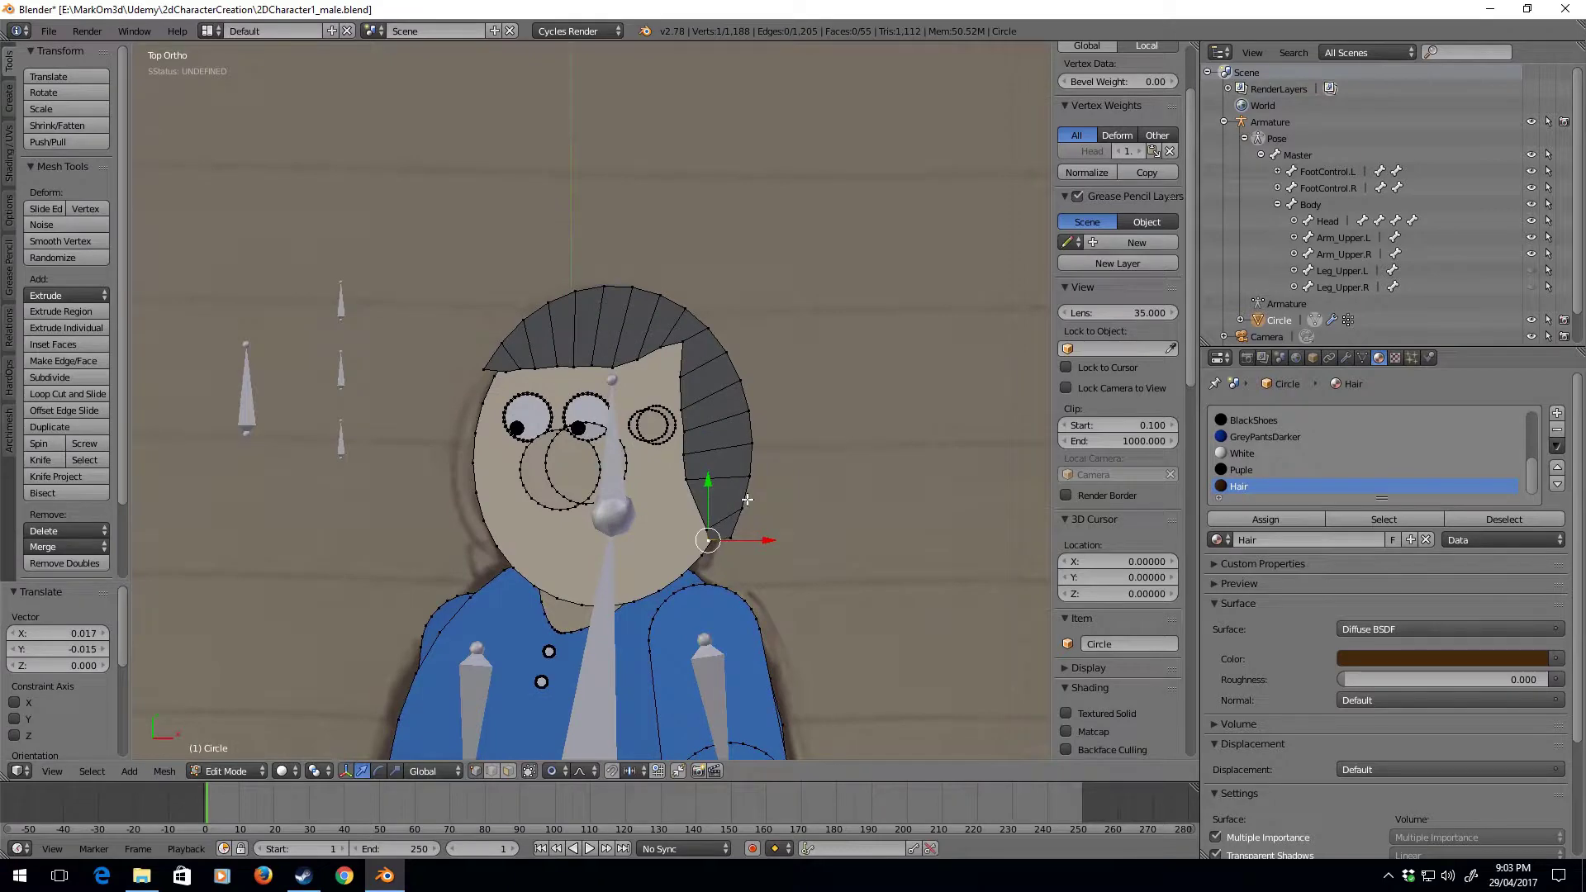
Assign the brown Hair material to the linked hair faces and review it in Object Mode
key(l)
click(1302, 517)
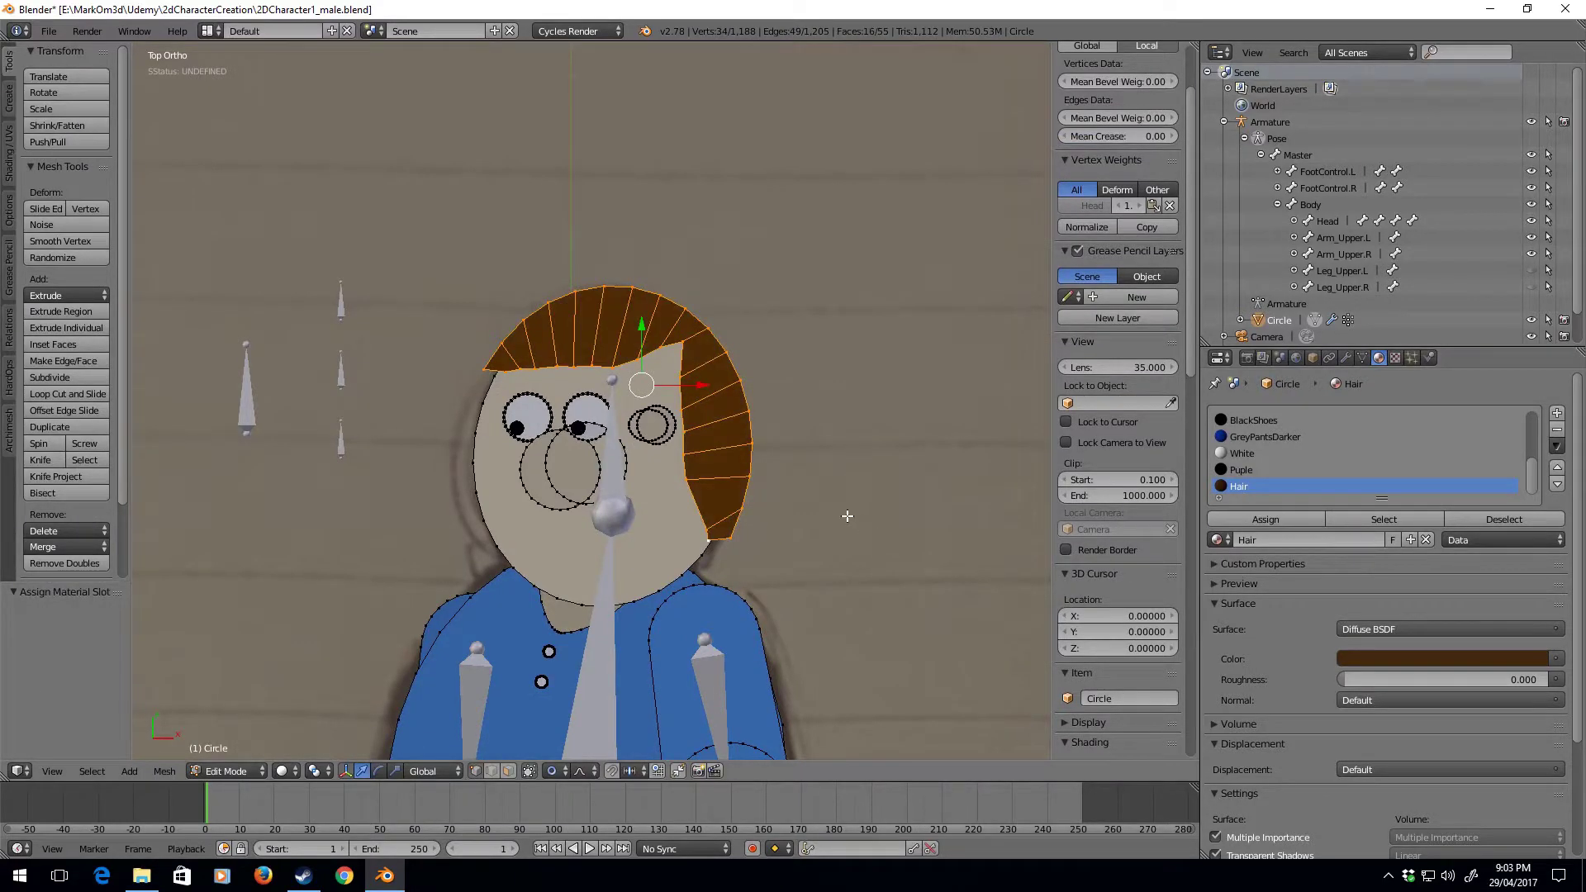
key(Tab)
scroll(730, 482, up, 2)
key(Tab)
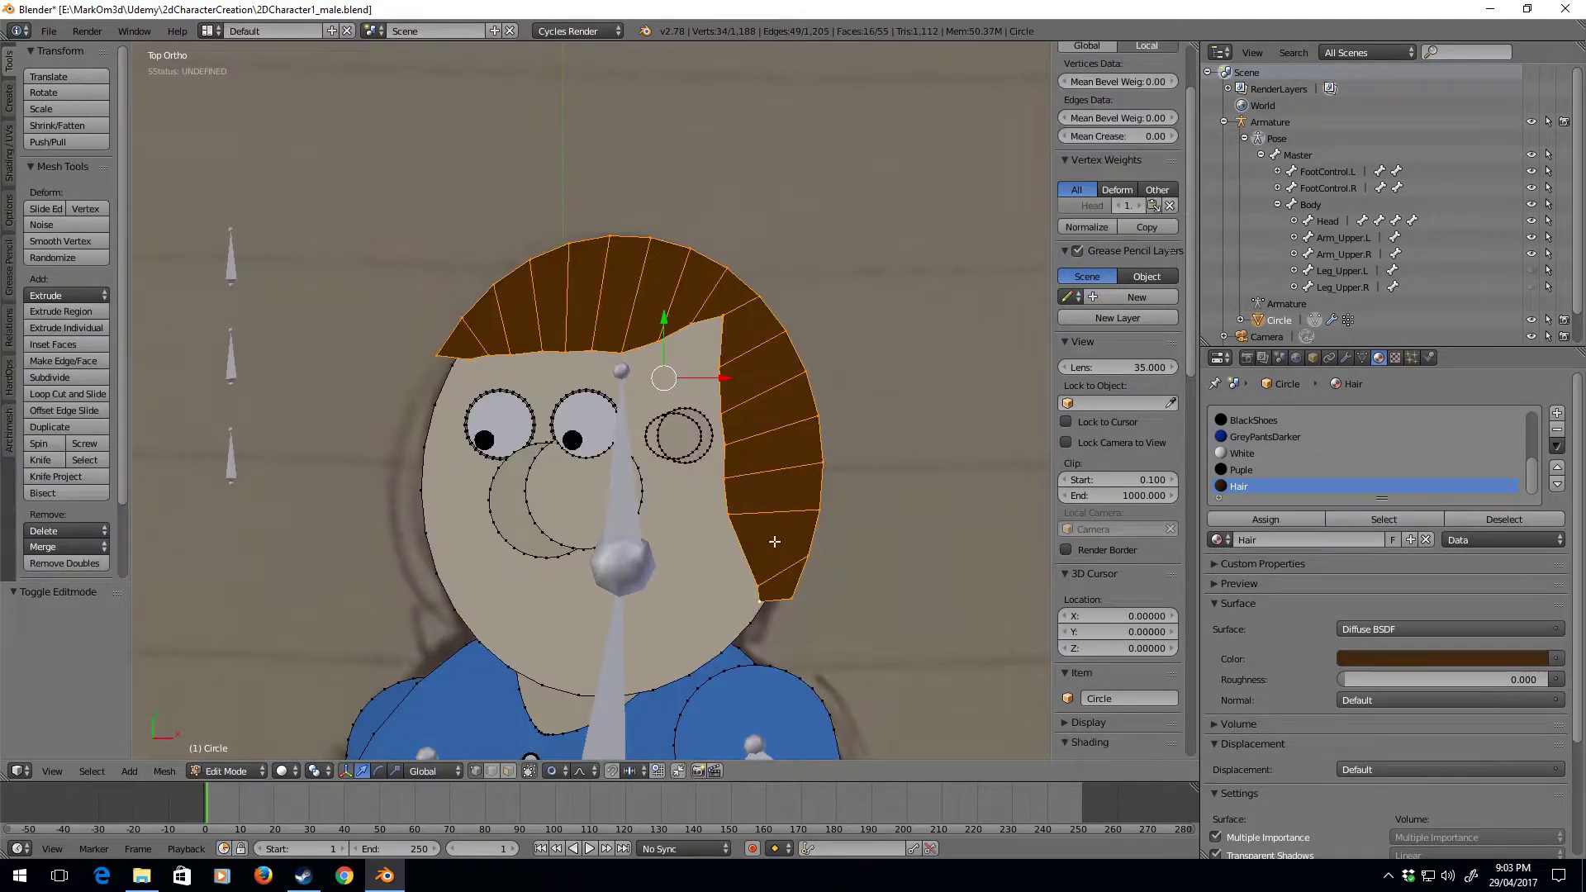
right_click(738, 509)
key(l)
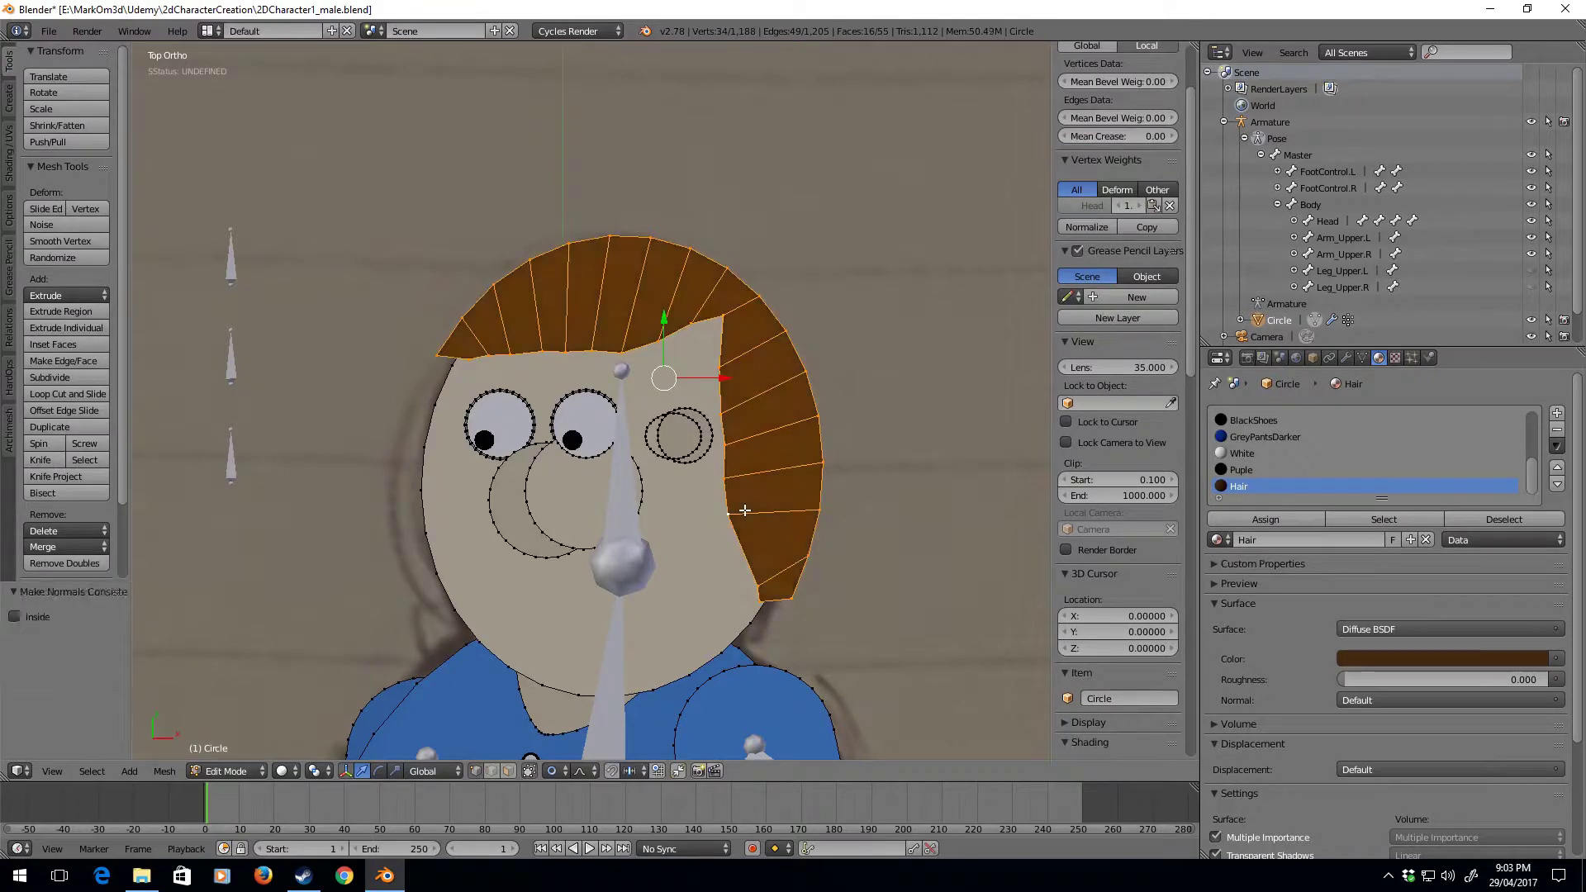
key(Tab)
scroll(745, 512, down, 3)
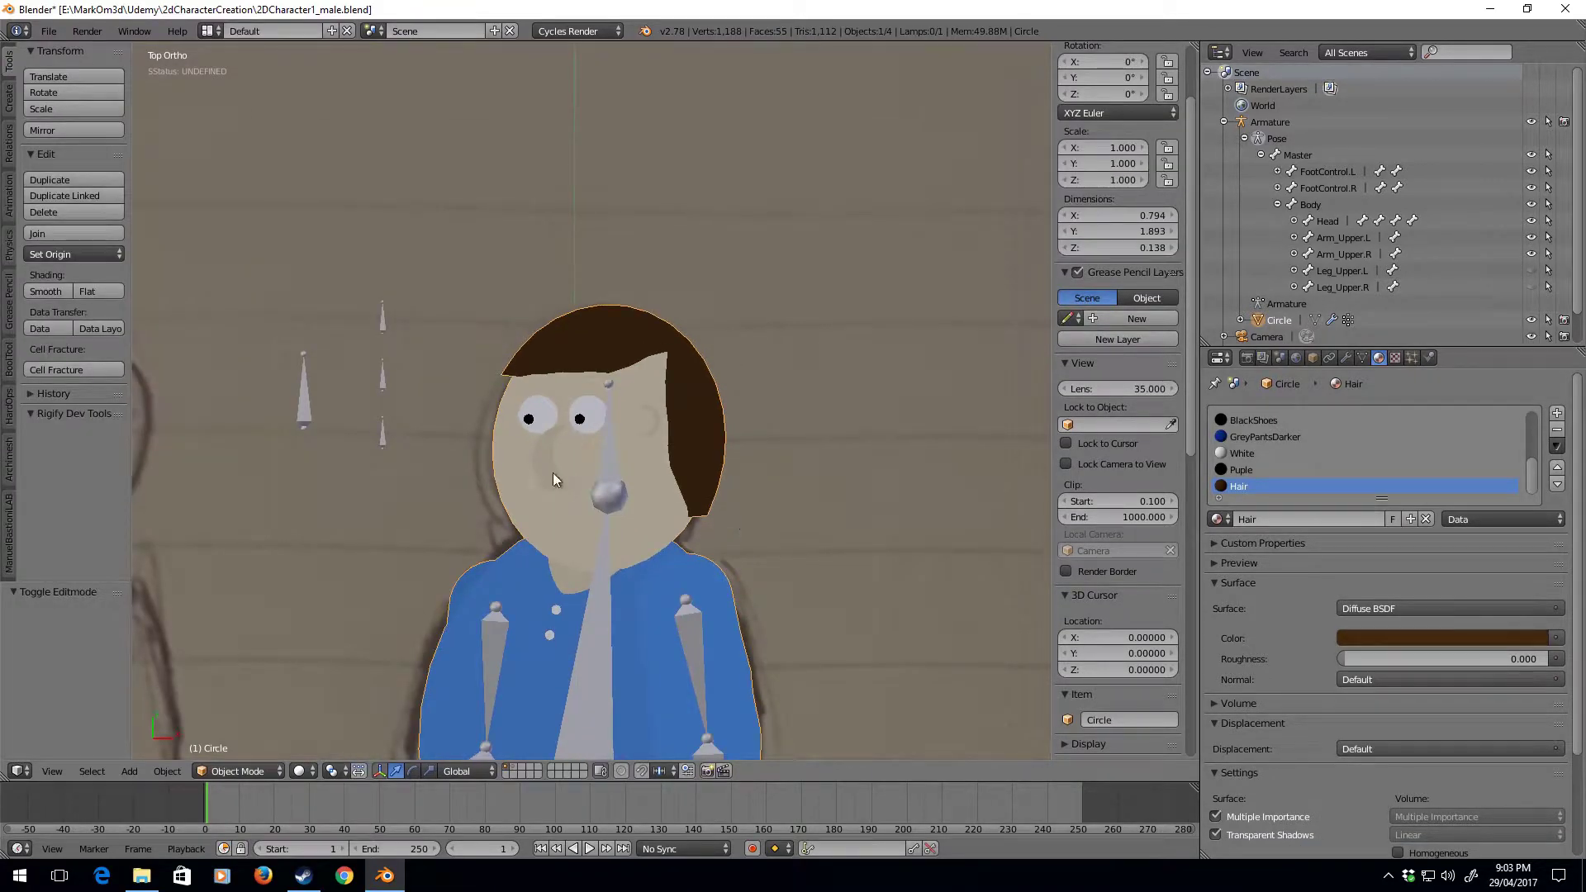
scroll(676, 402, up, 1)
Drop the inner-edge hair vertex near the right eye lower
key(Tab)
scroll(690, 402, up, 3)
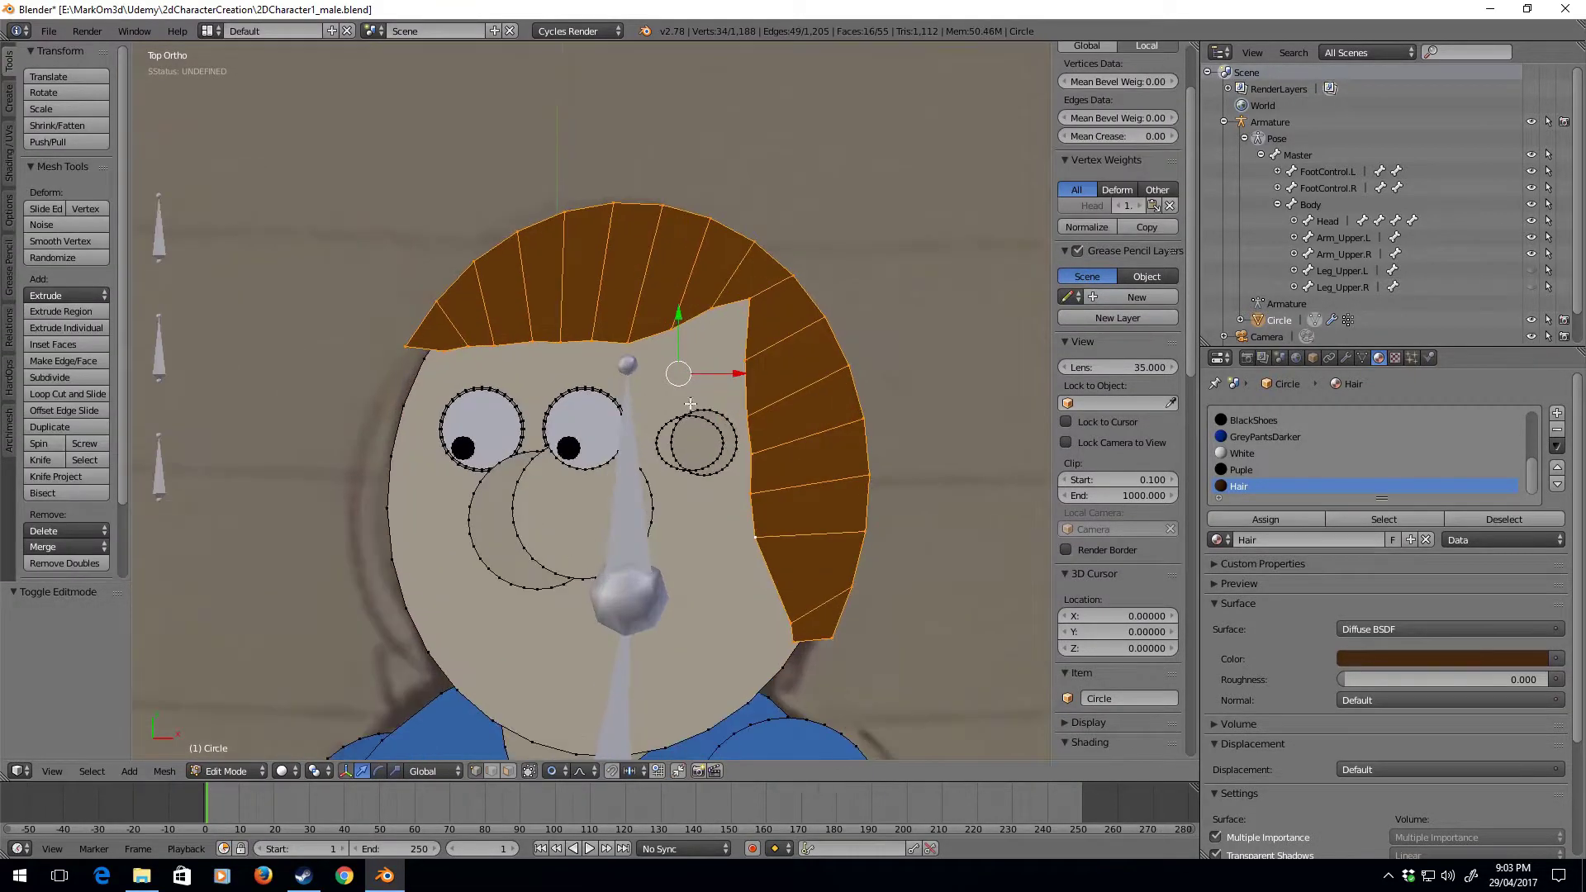
scroll(703, 362, down, 5)
key(z)
shift+middle_drag(462, 458, 500, 458)
scroll(500, 458, up, 4)
key(z)
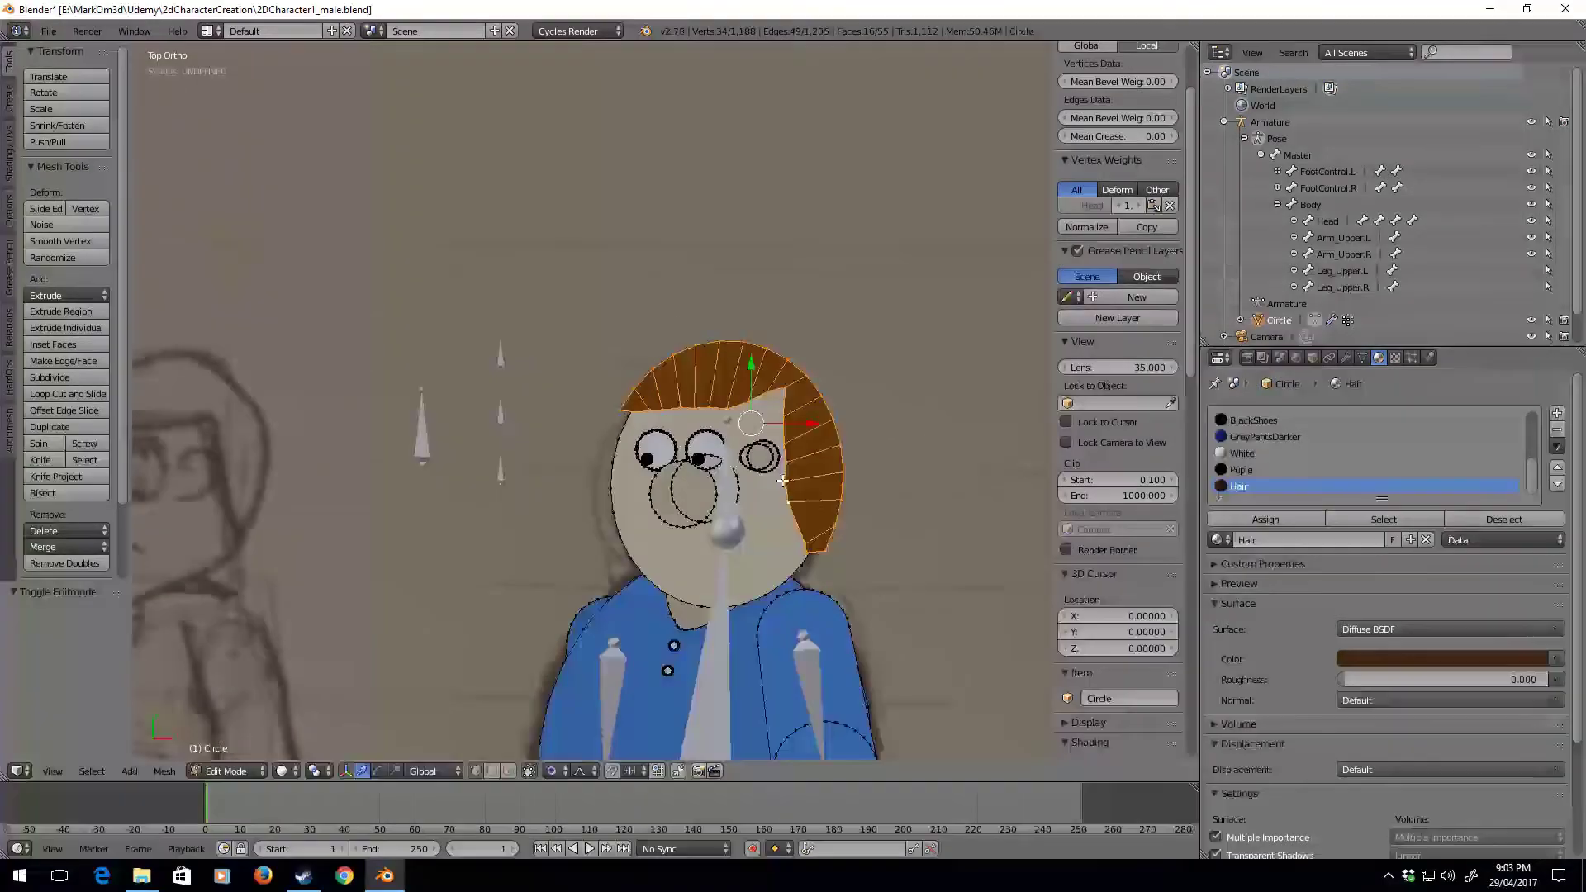
right_click(691, 489)
right_click(724, 471)
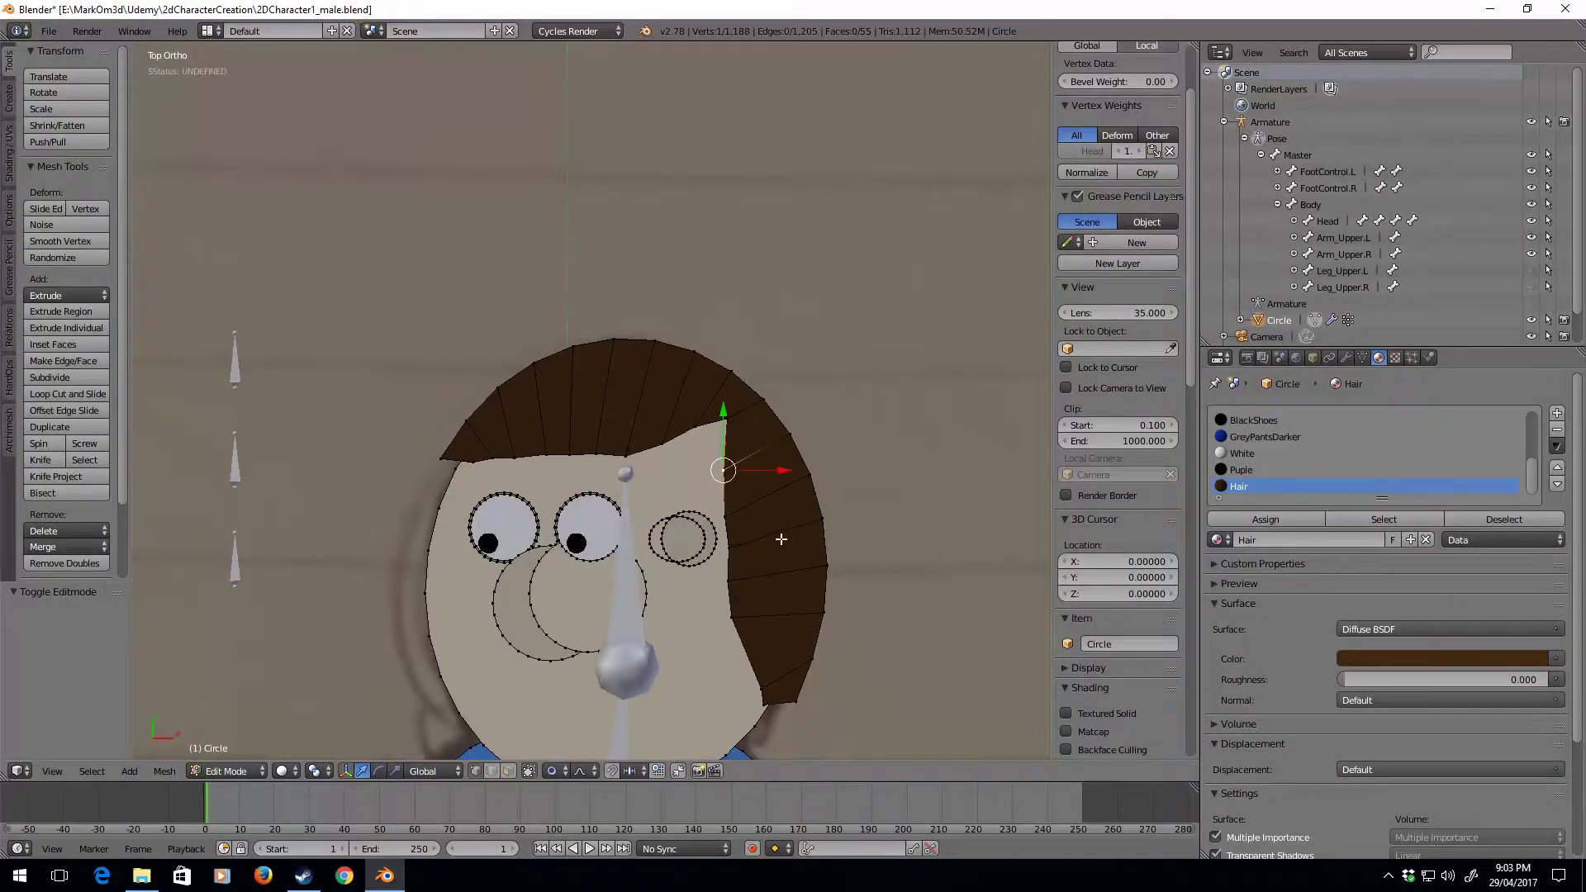
key(g)
click(735, 532)
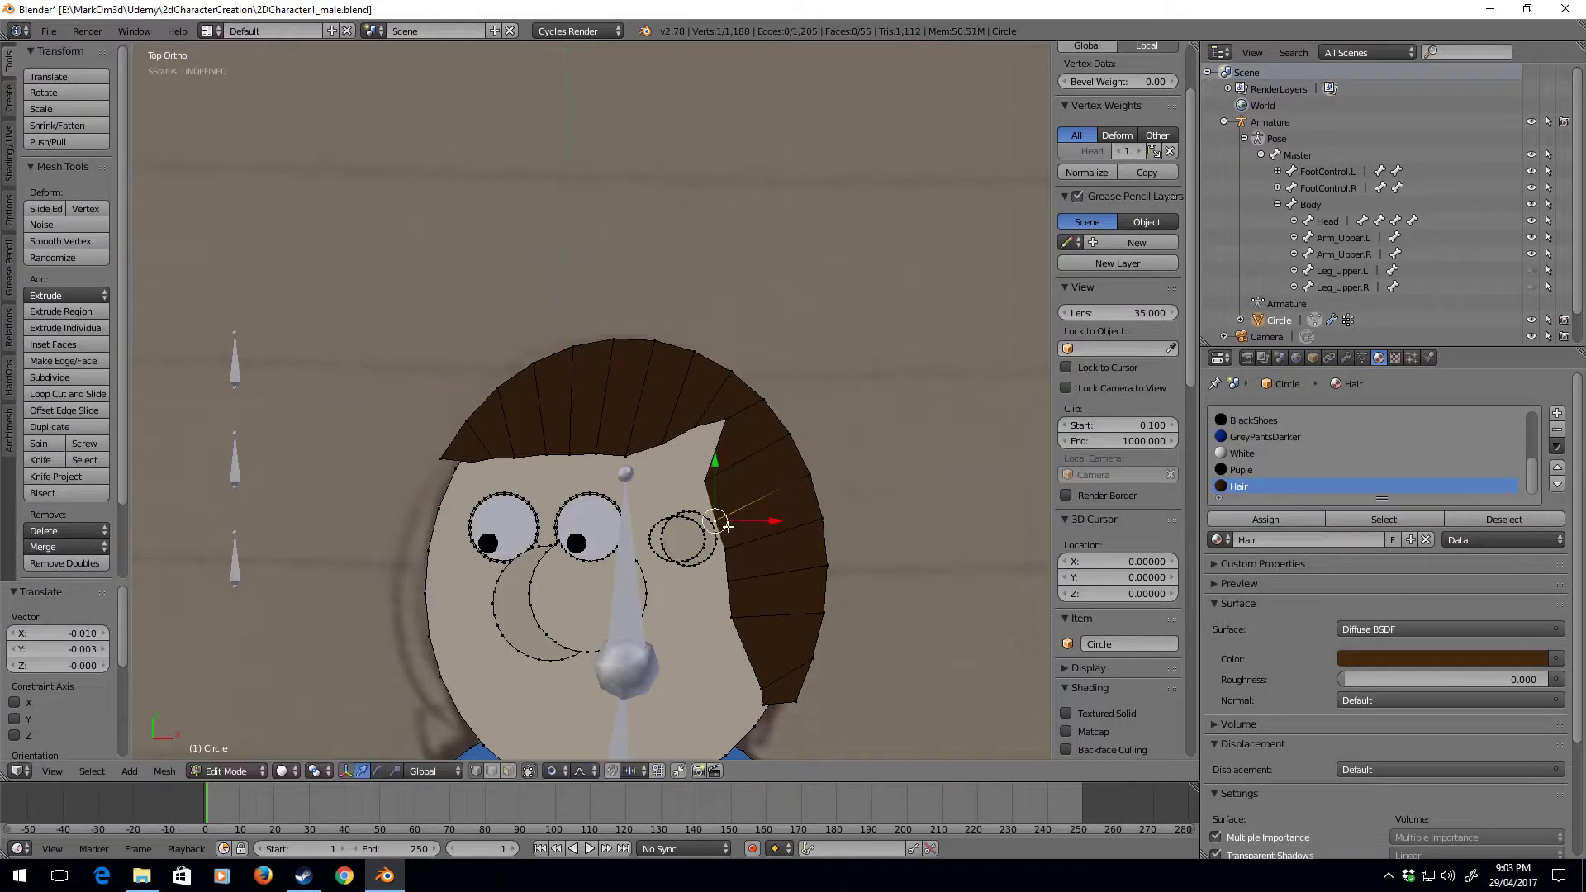
Refine the lower hair-edge vertices, raise a top-edge vertex slightly, and view the whole character
right_click(728, 550)
key(g)
click(734, 553)
right_click(718, 514)
key(g)
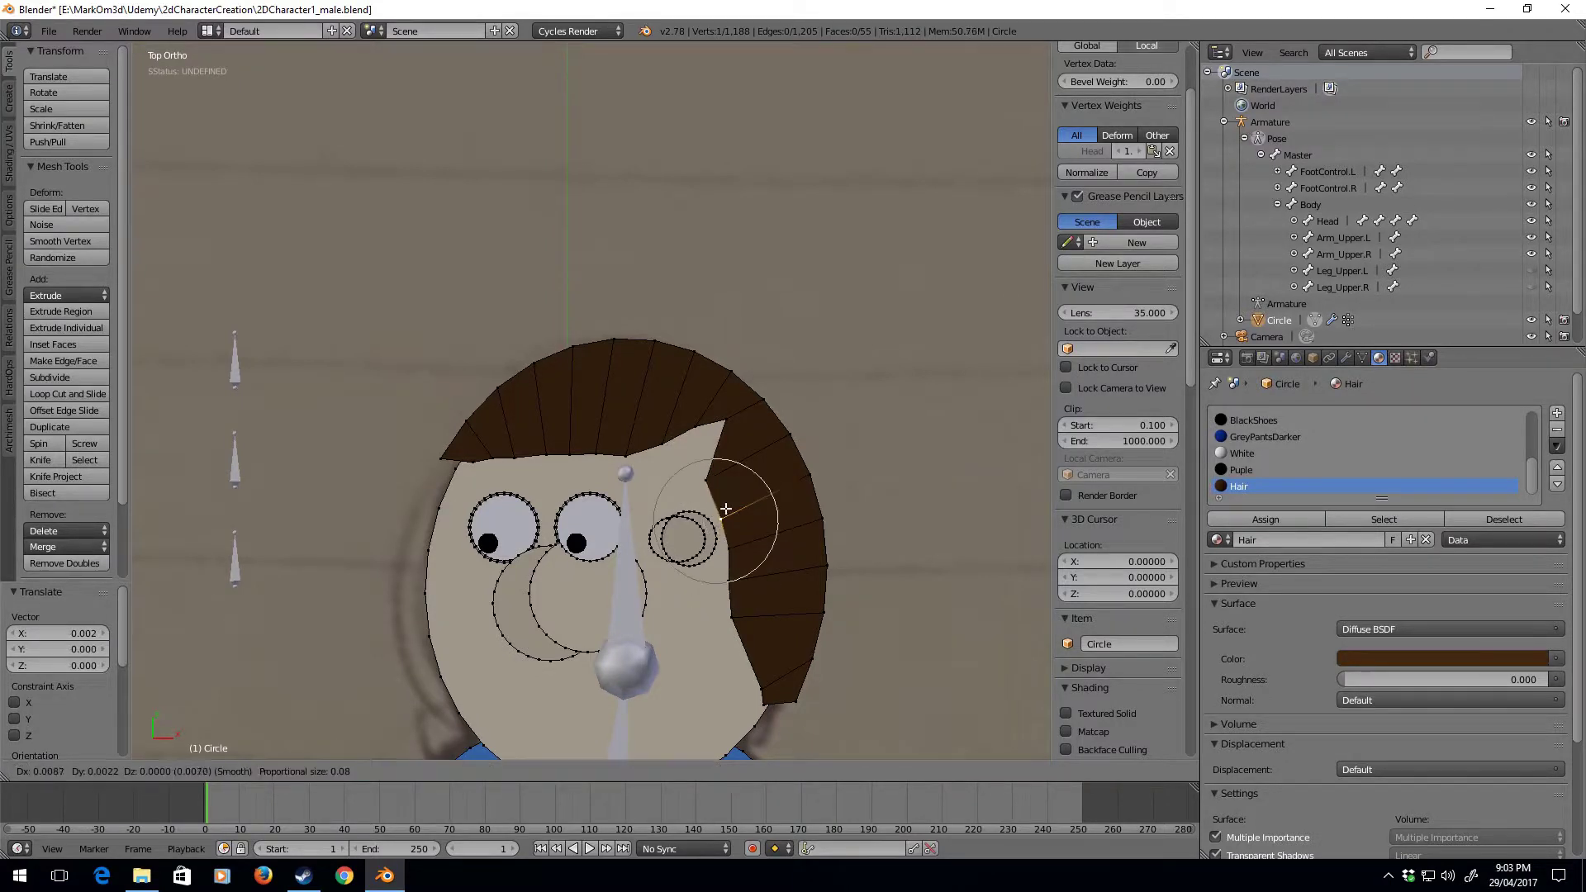
click(725, 508)
right_click(625, 454)
key(g)
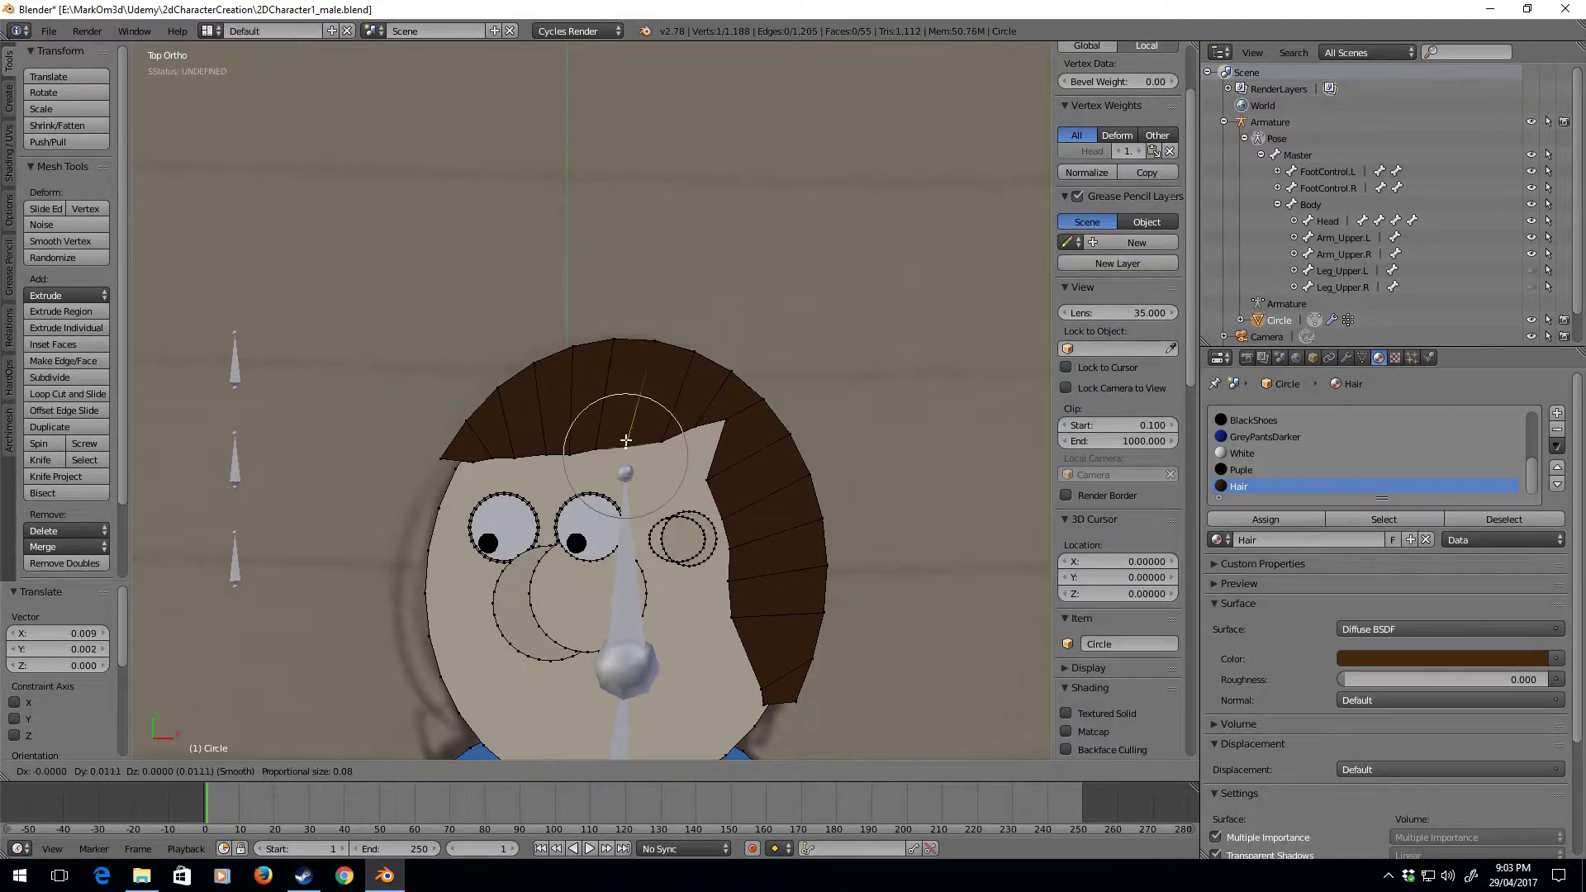
click(626, 442)
key(Tab)
scroll(727, 541, down, 8)
scroll(727, 541, up, 5)
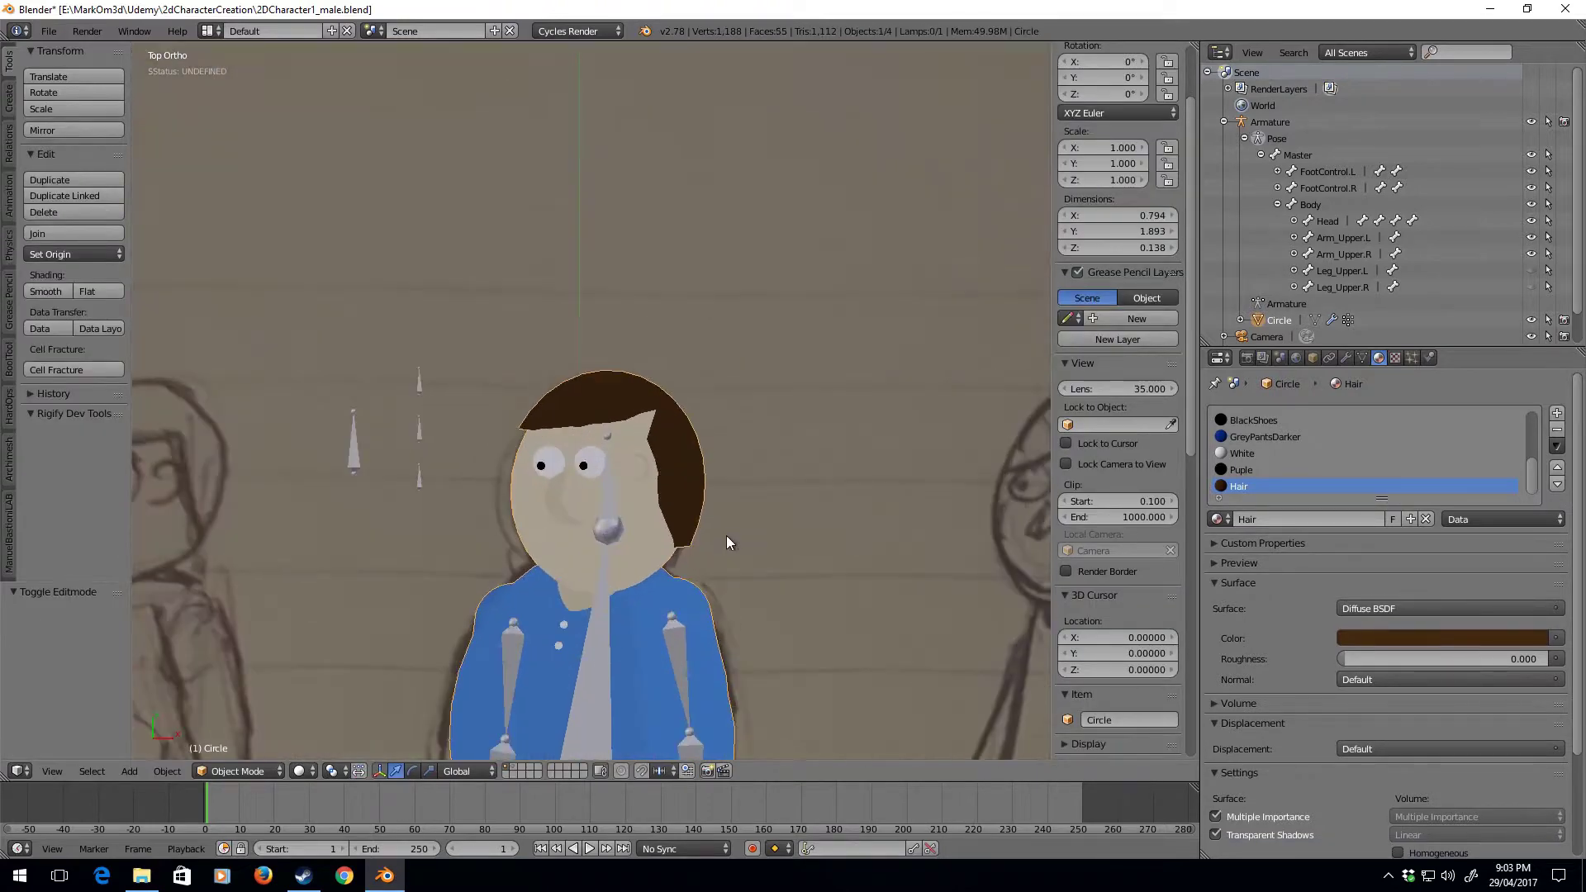
scroll(729, 528, up, 4)
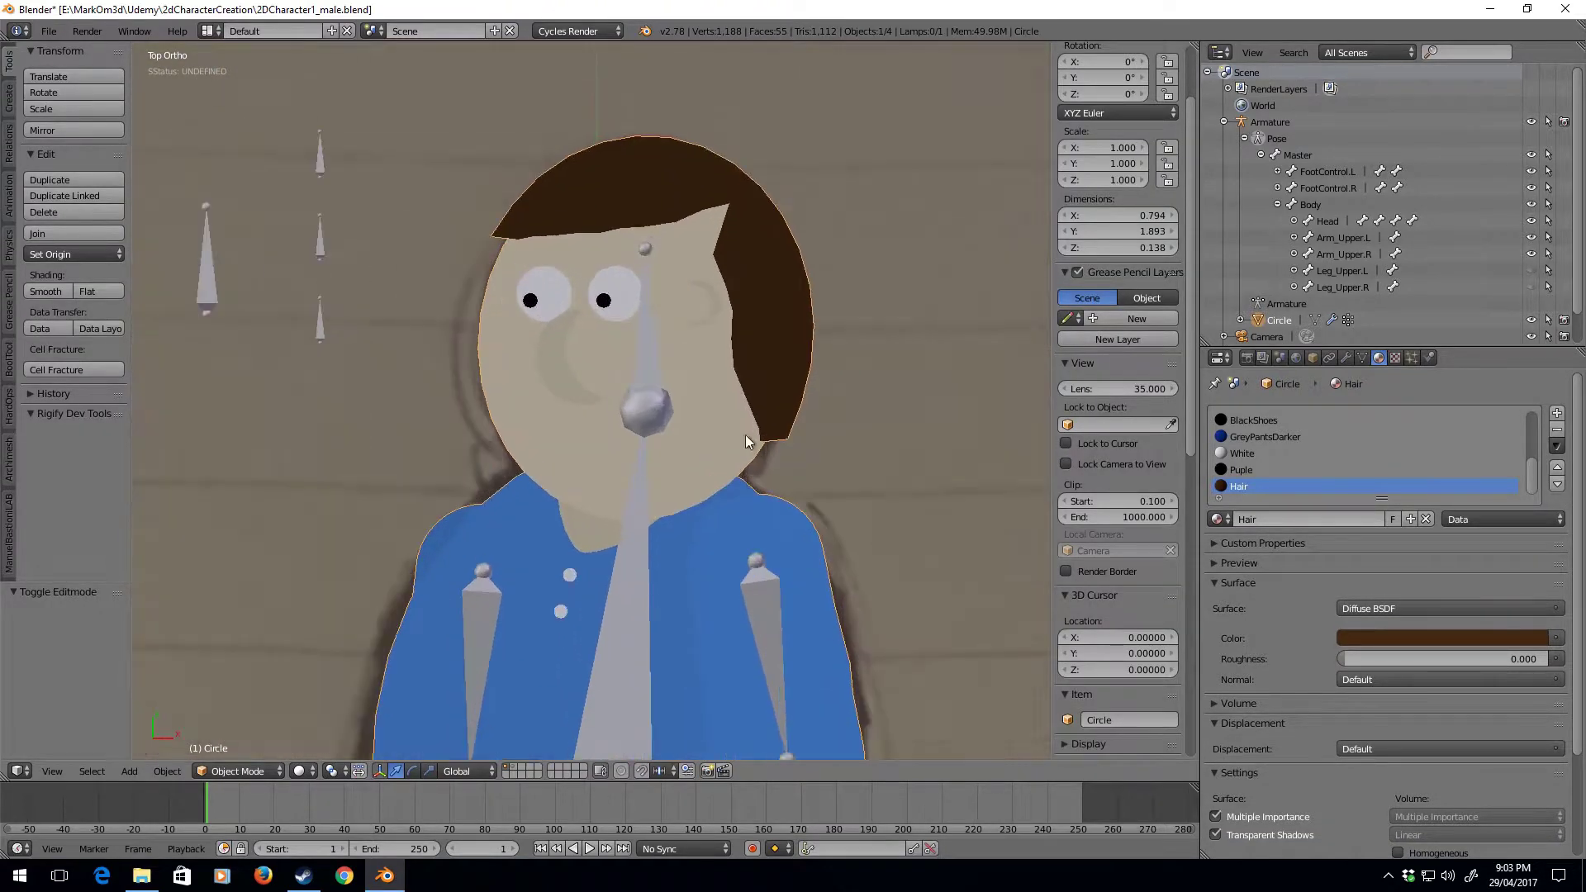
With Proportional Editing off, pull the hair's bottom-left tip in beside the neck
key(Tab)
shift+middle_drag(839, 482, 484, 532)
scroll(484, 529, up, 3)
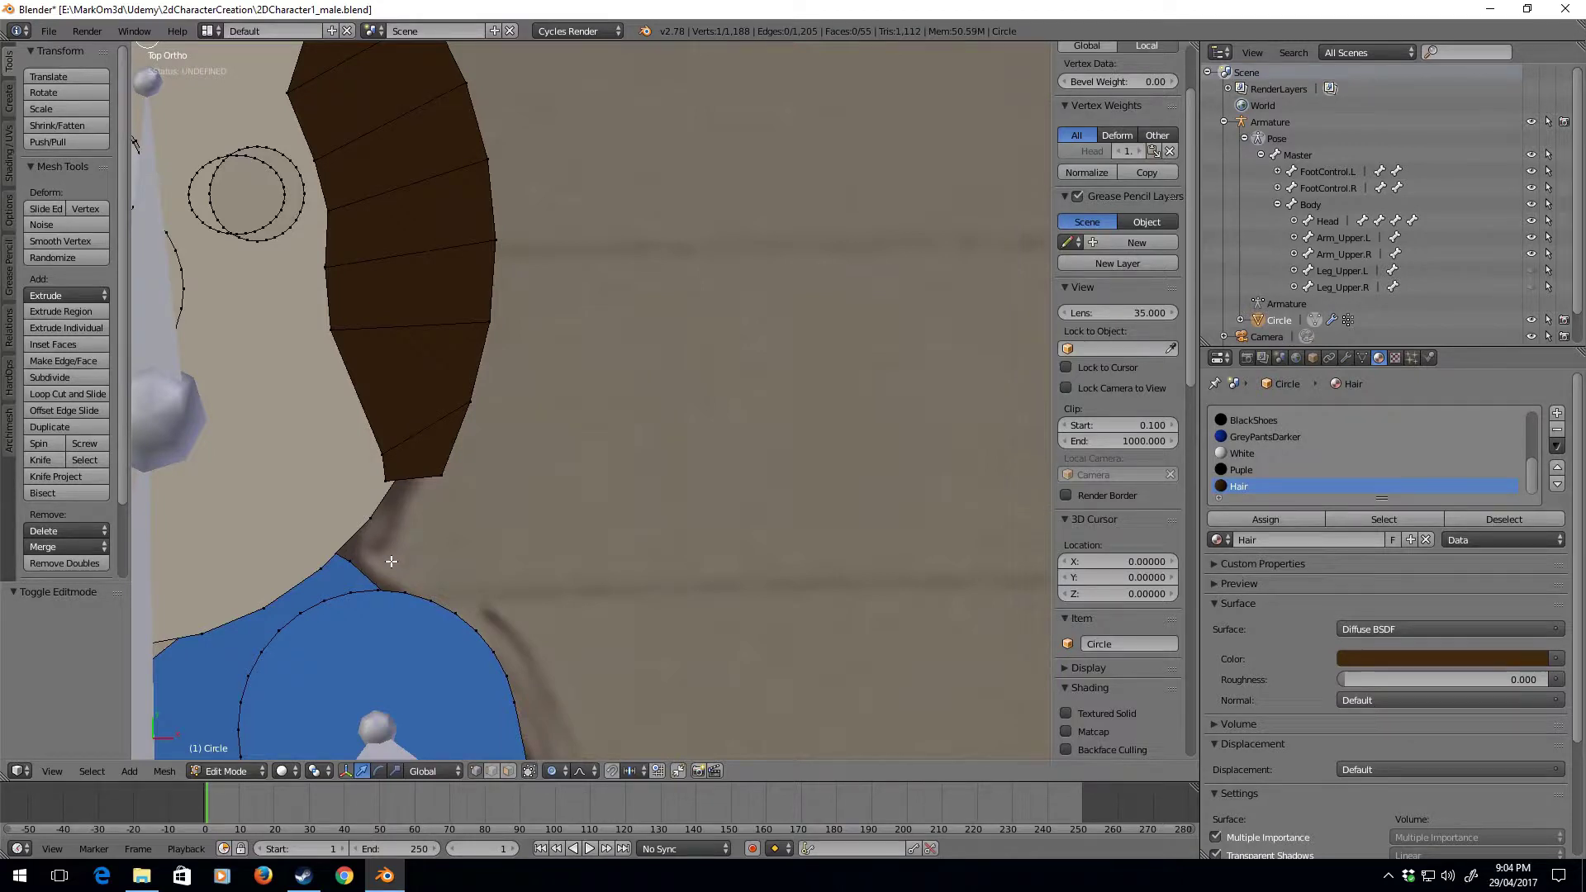
key(o)
right_click(383, 467)
key(g)
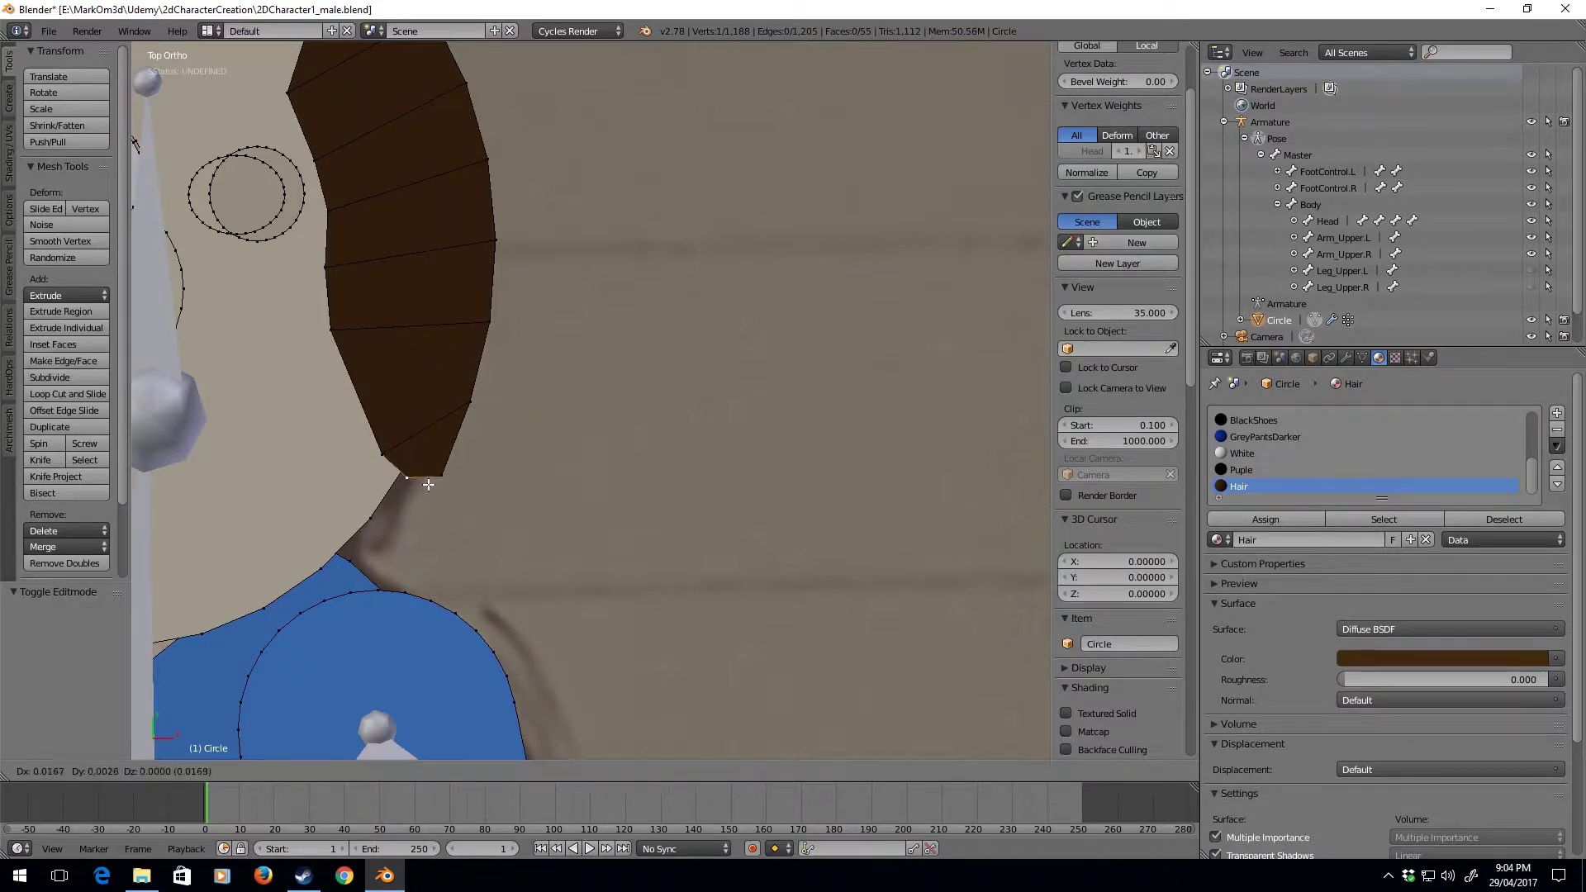
click(439, 482)
scroll(462, 505, down, 3)
key(Tab)
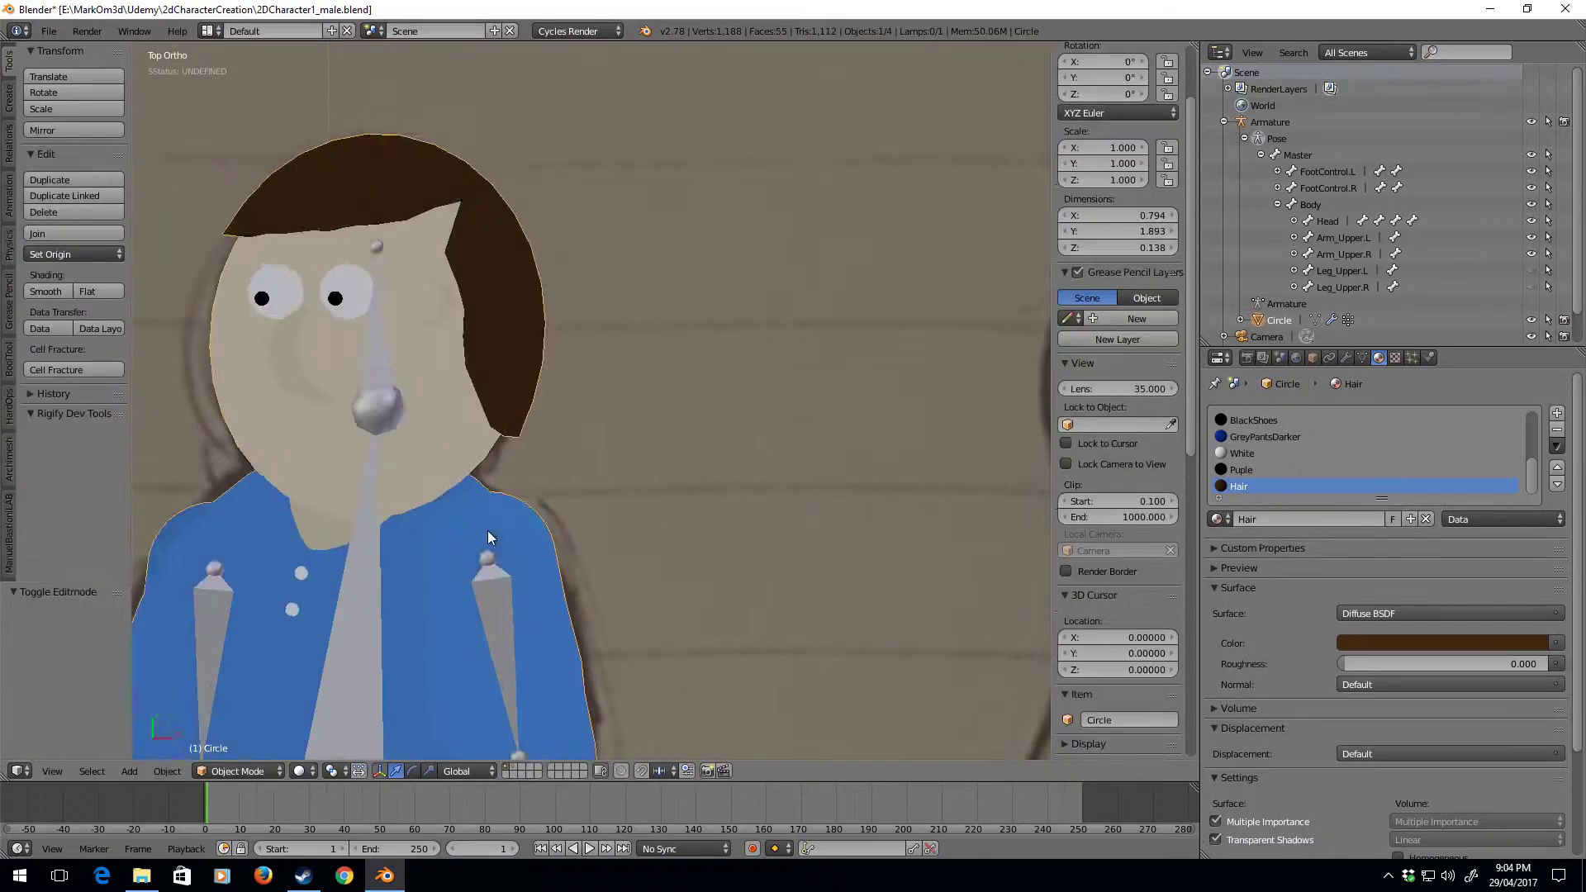
Set GreyPantsDarker's Viewport Color by eyedropper-sampling its blue surface Color
scroll(494, 535, down, 5)
shift+middle_drag(522, 536, 602, 399)
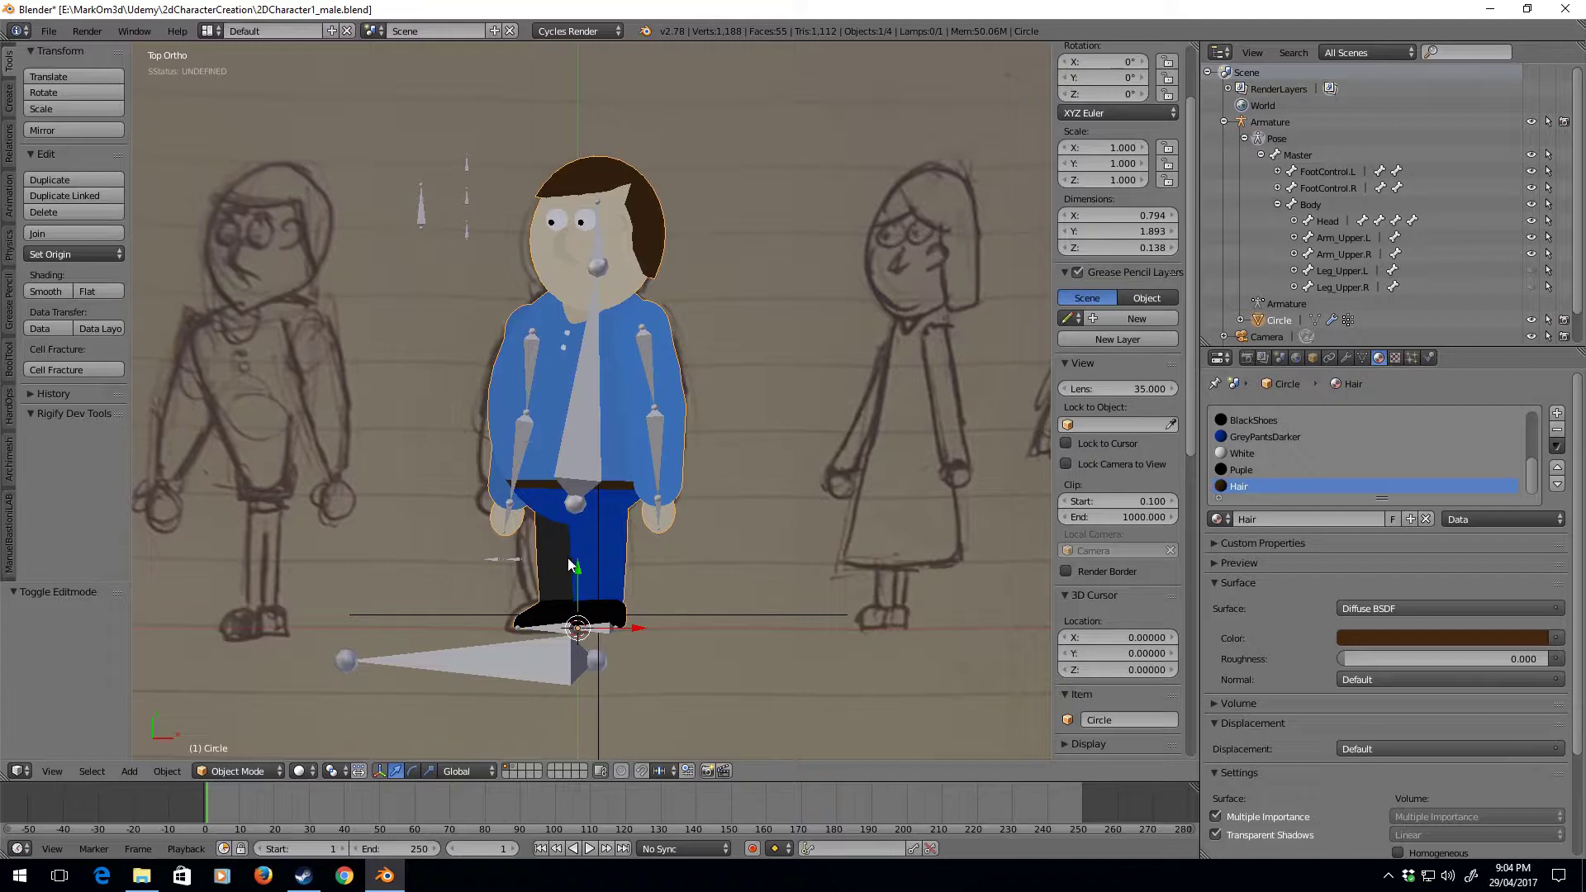
click(1268, 436)
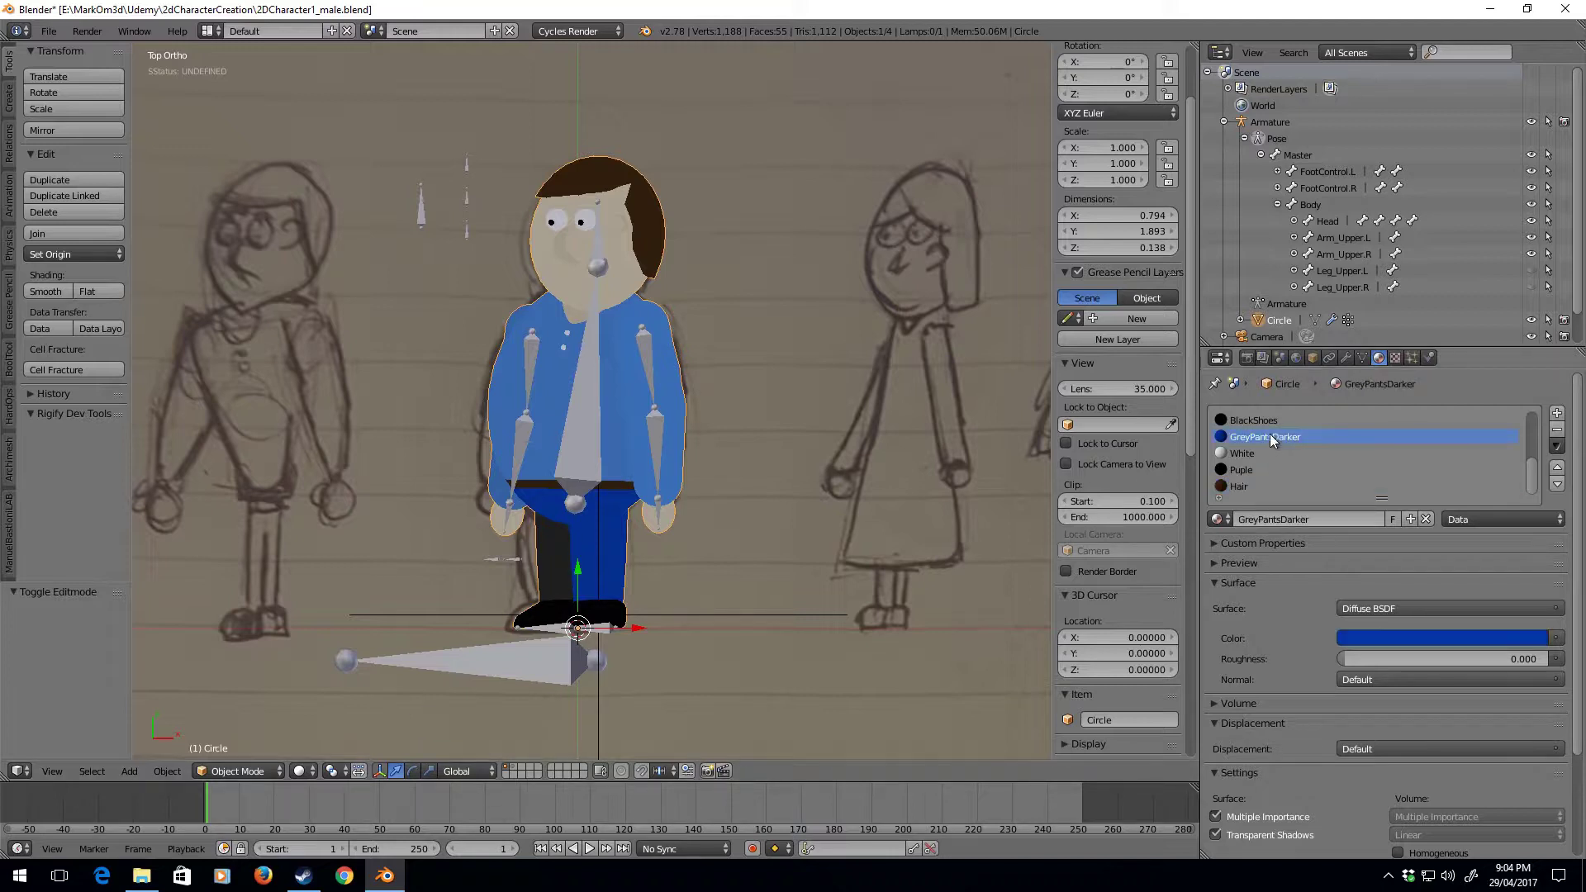
scroll(1306, 646, down, 4)
click(1301, 768)
click(1346, 712)
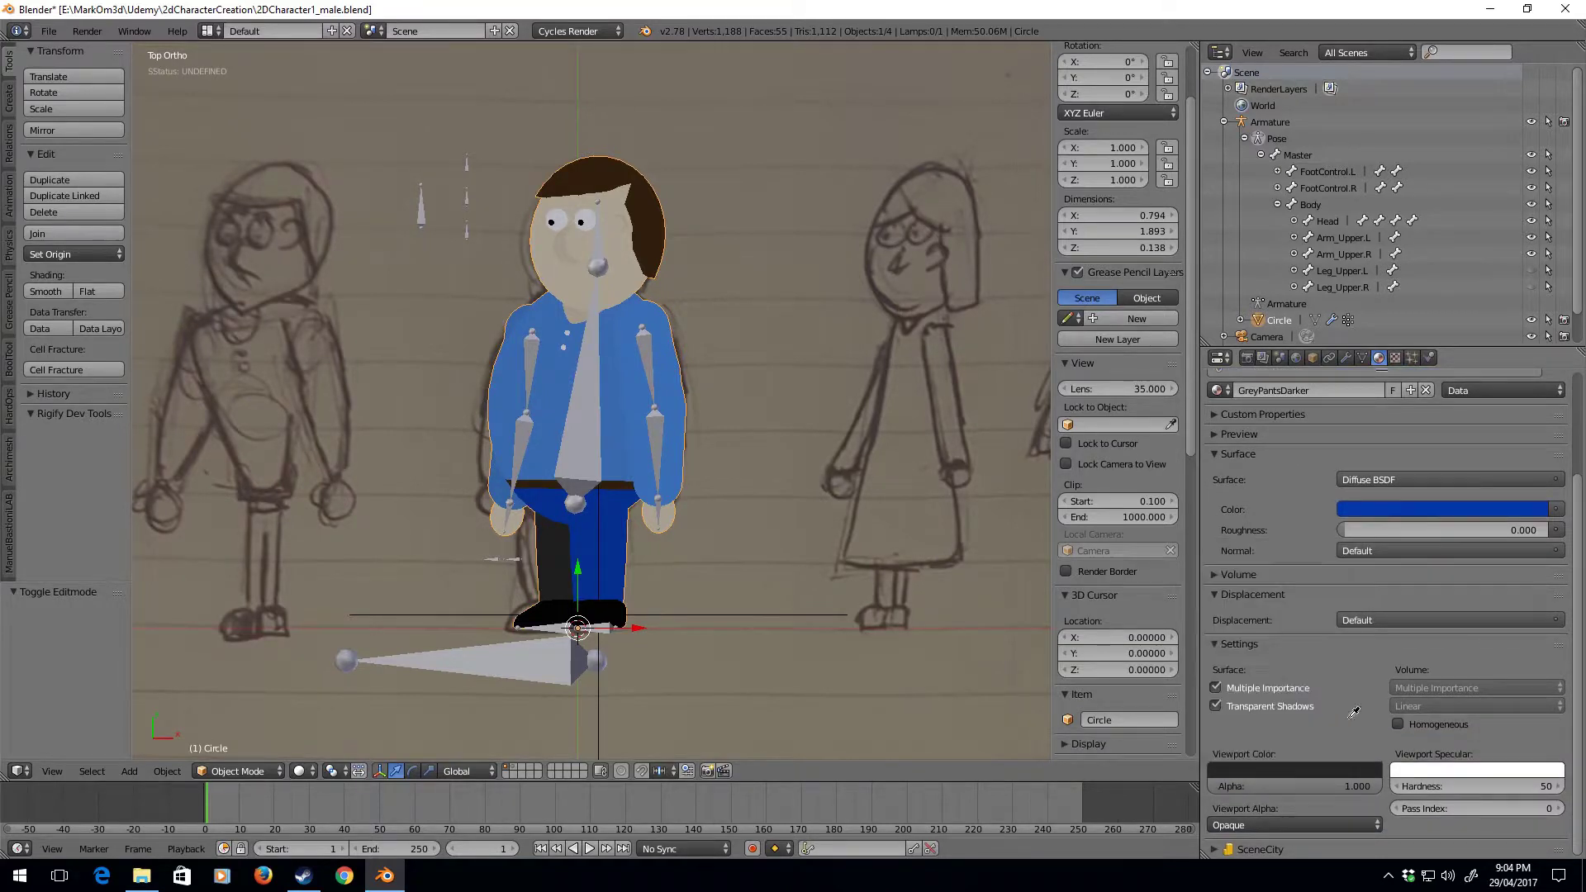
click(1431, 506)
scroll(759, 535, up, 2)
scroll(758, 542, down, 2)
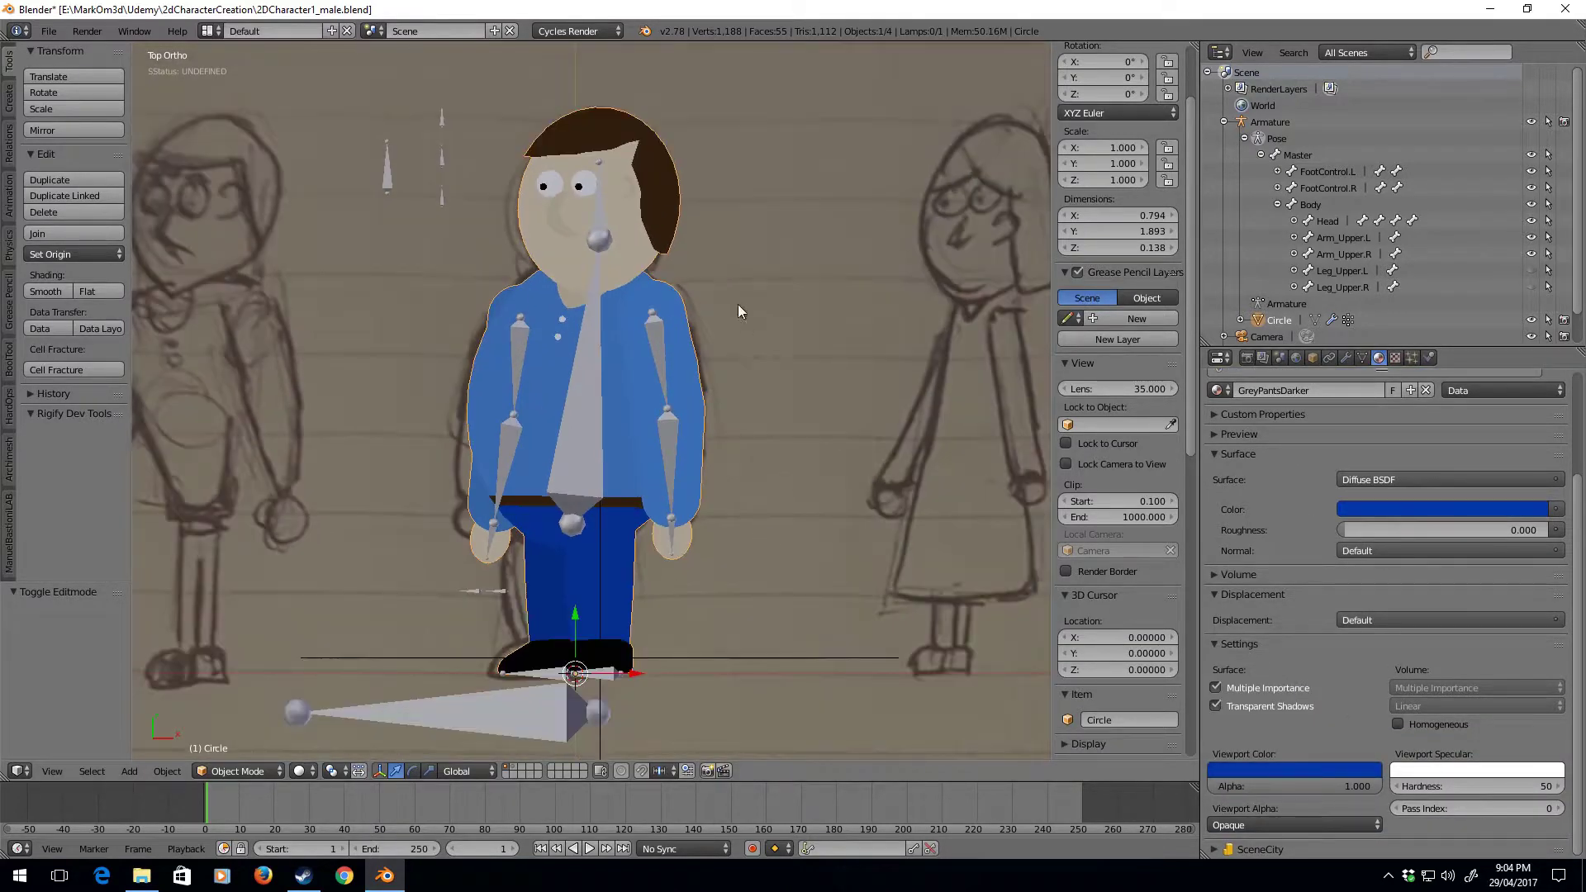
scroll(736, 304, up, 1)
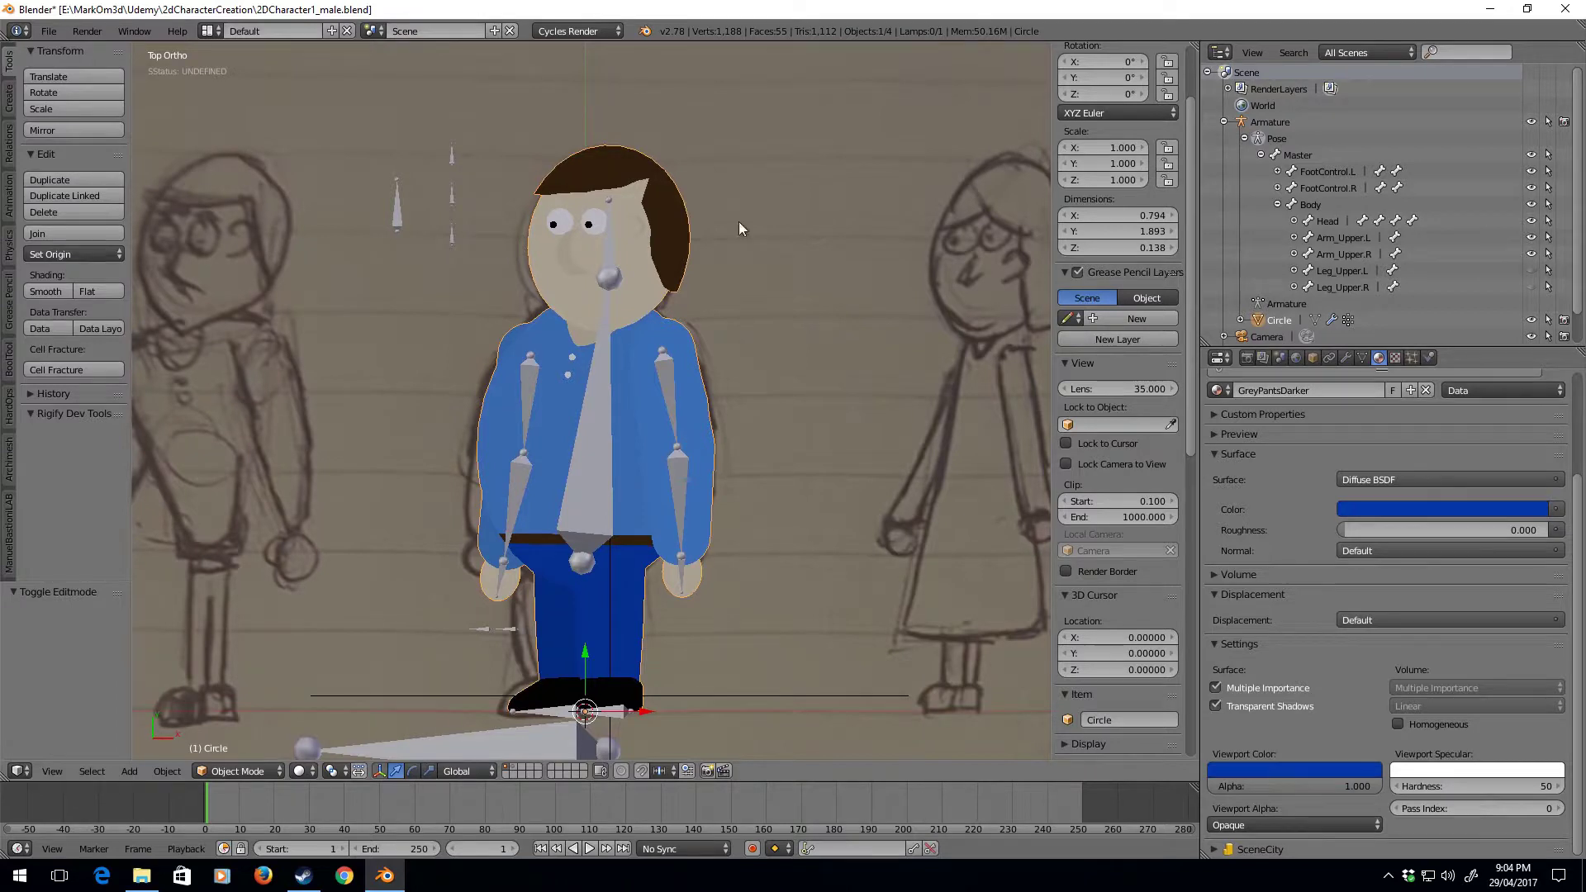
Scale up the linked nose circle, then stretch it taller along Y
key(Tab)
scroll(665, 231, up, 3)
shift+middle_drag(671, 312, 646, 369)
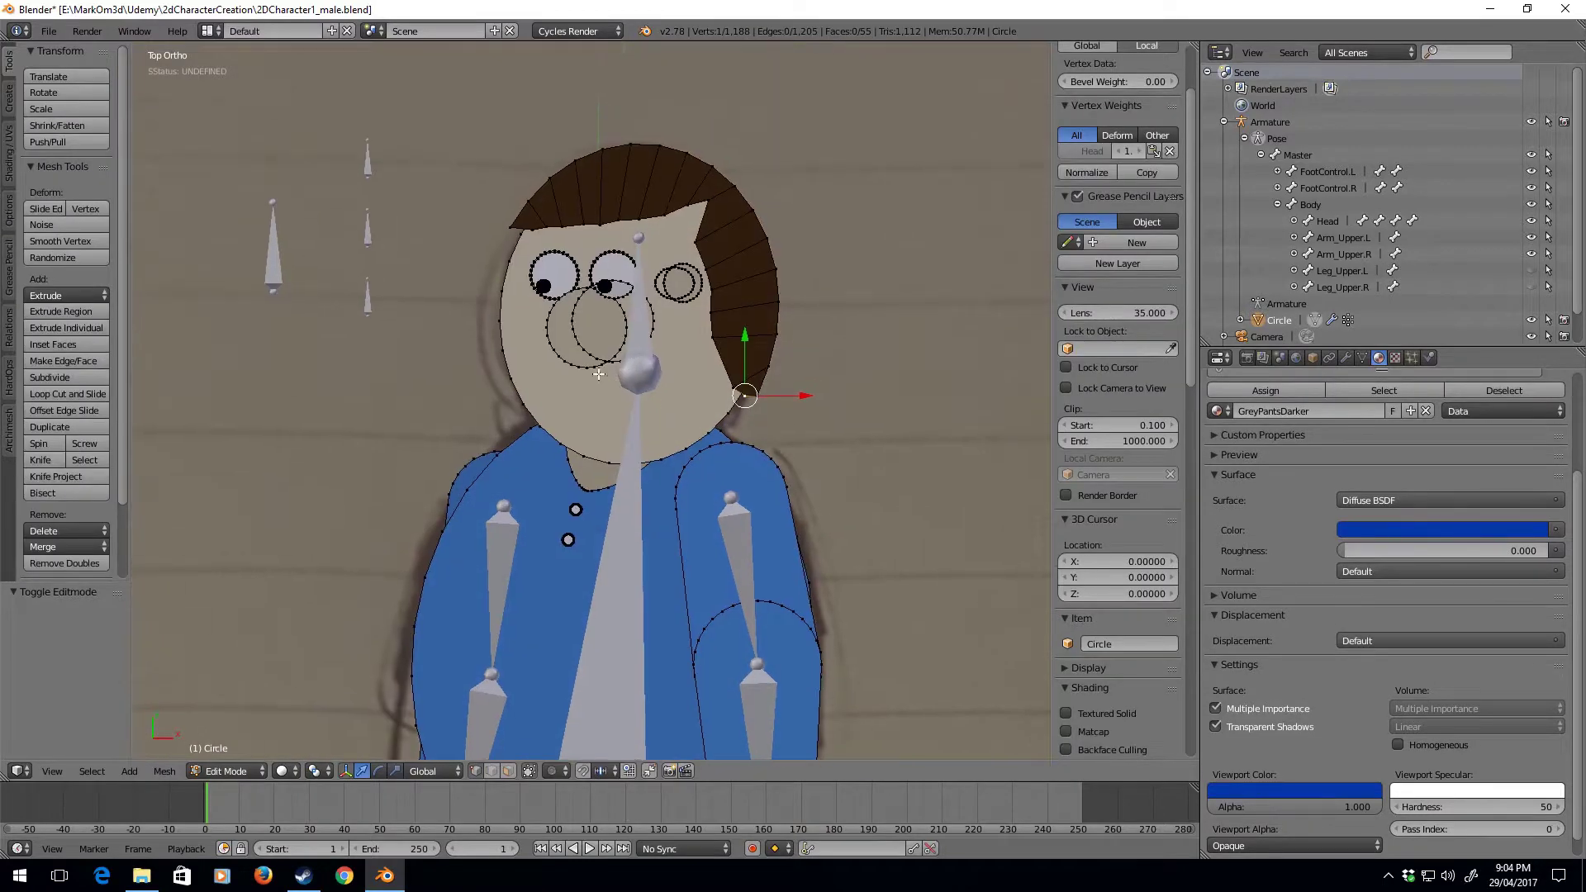
right_click(586, 365)
key(ctrl+l)
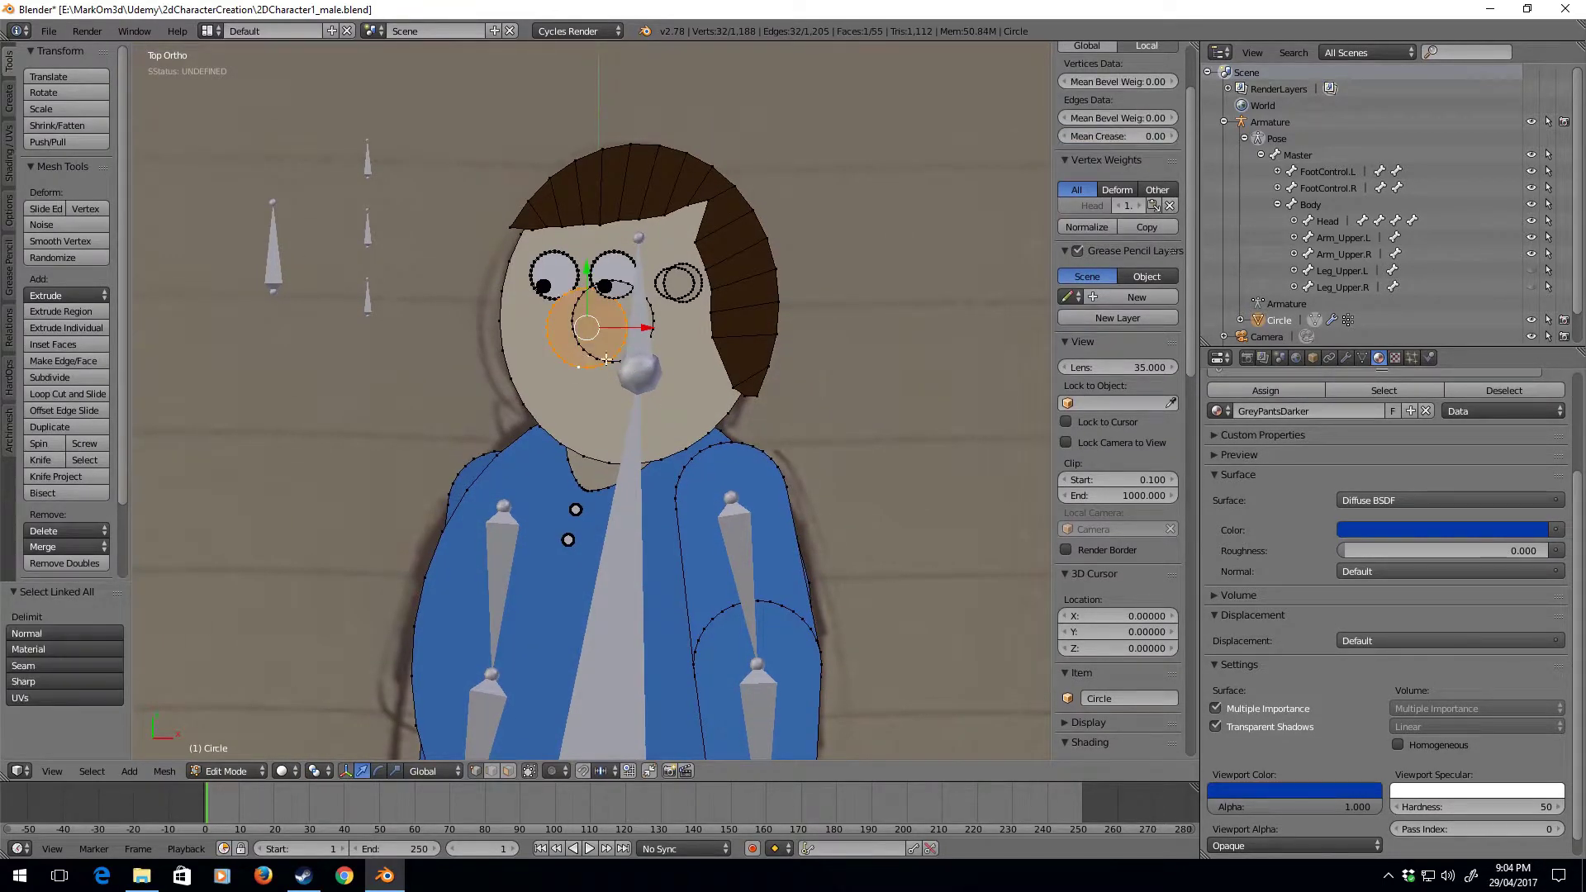
key(s)
click(759, 418)
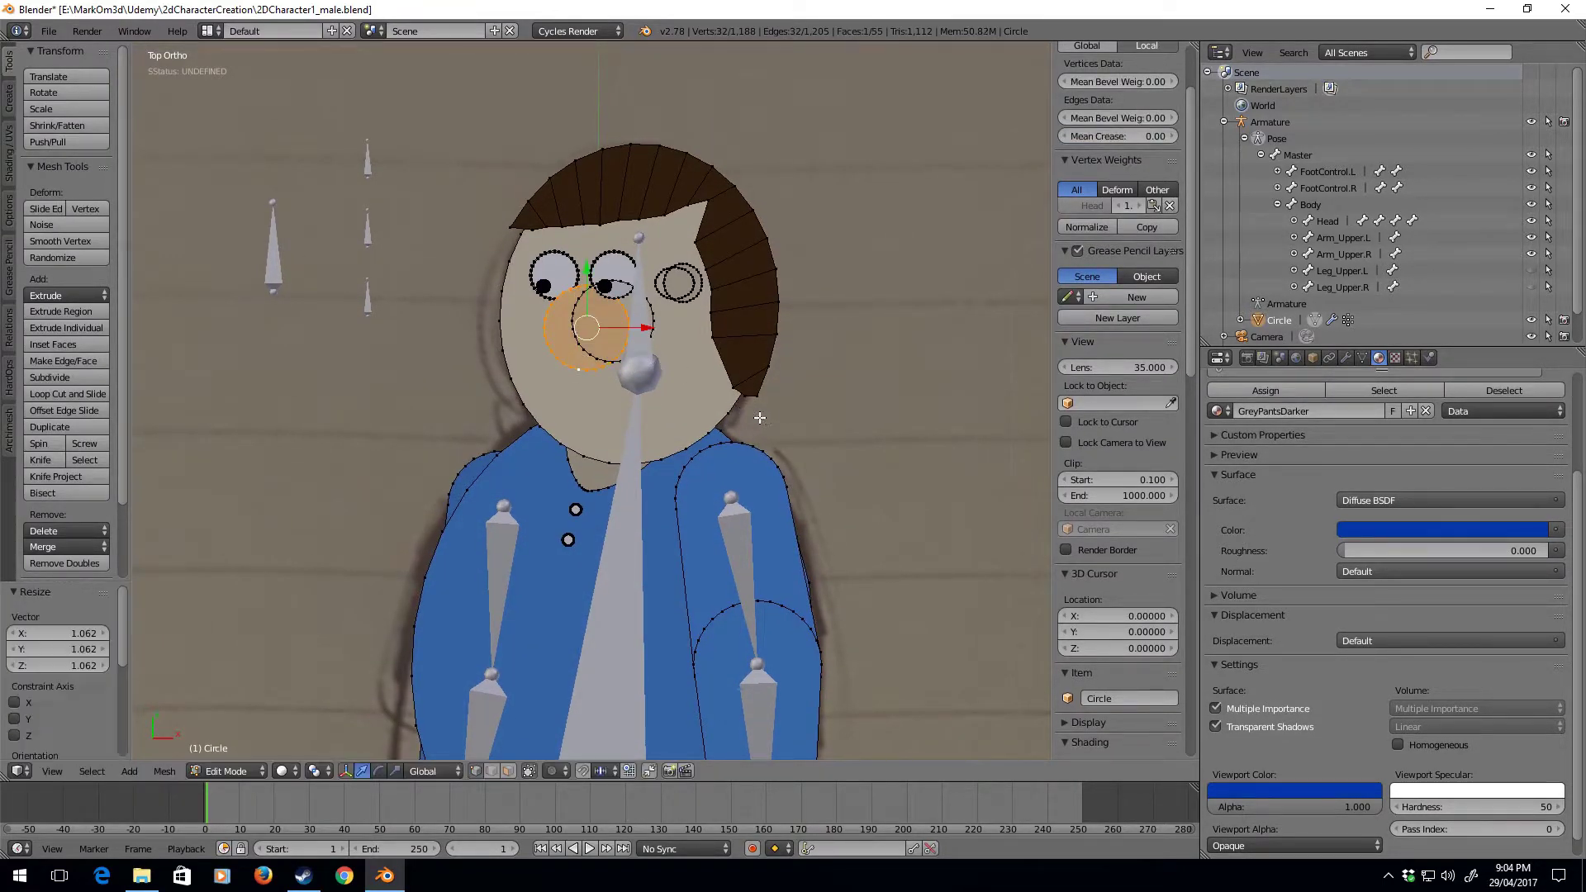
key(s)
key(y)
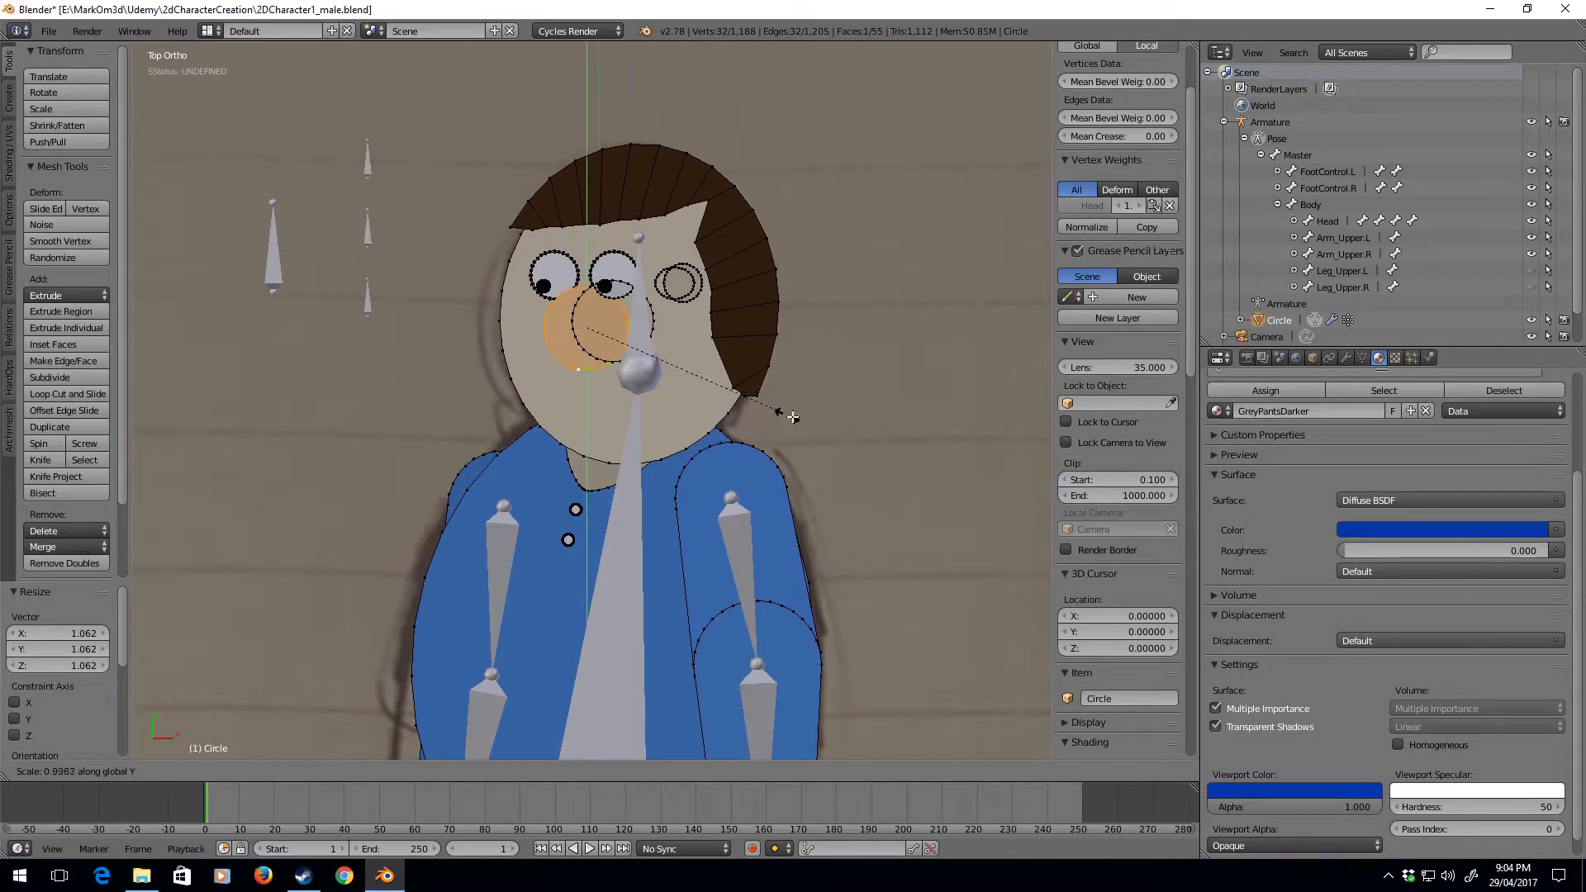
click(822, 421)
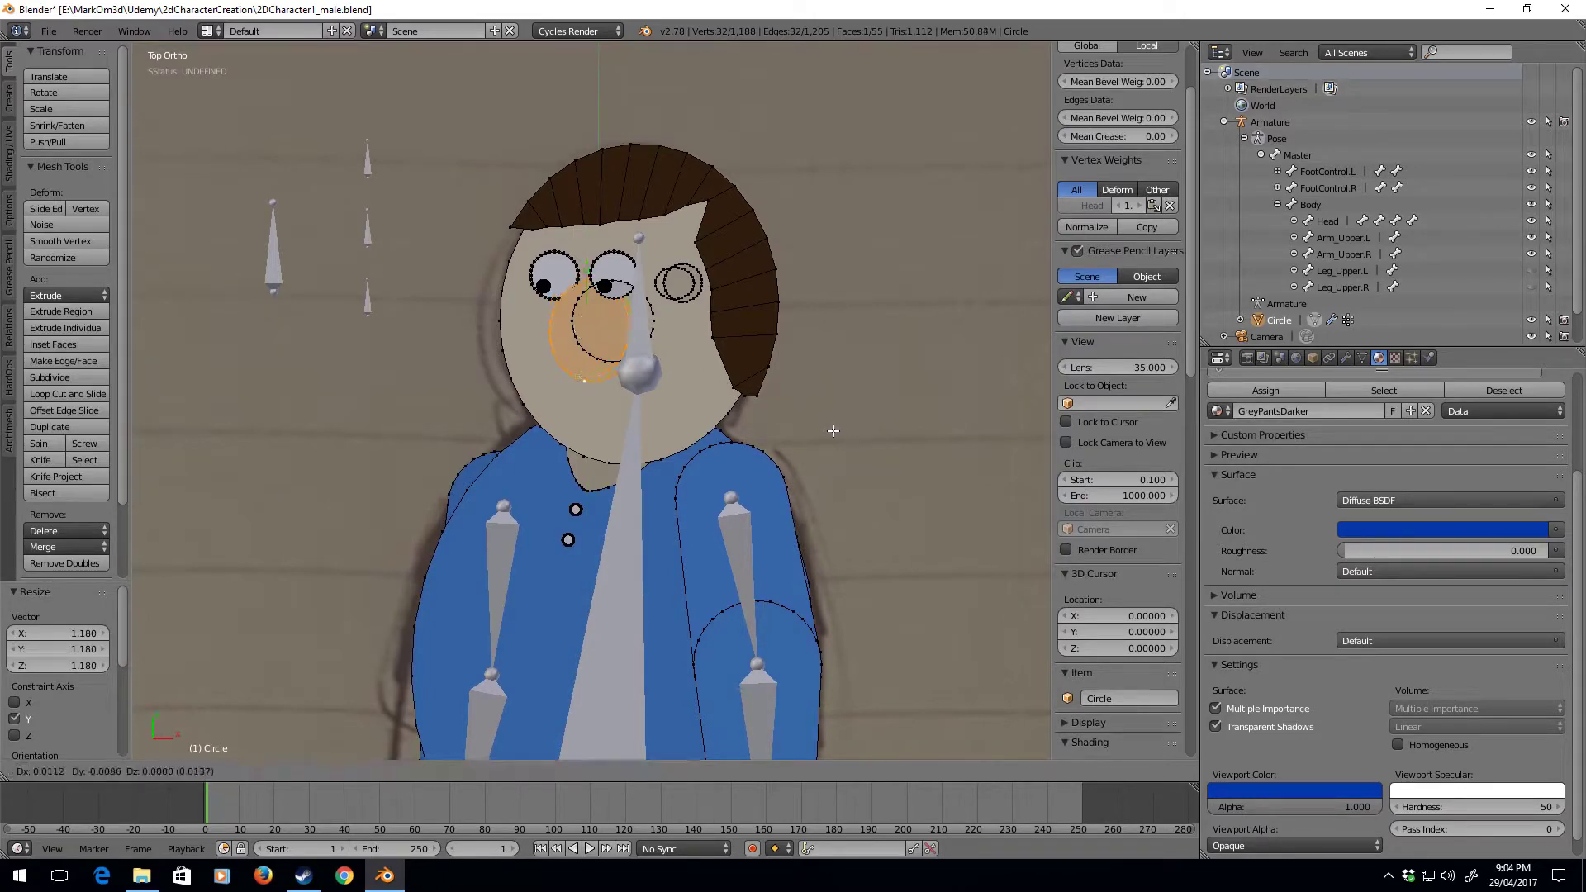
key(Tab)
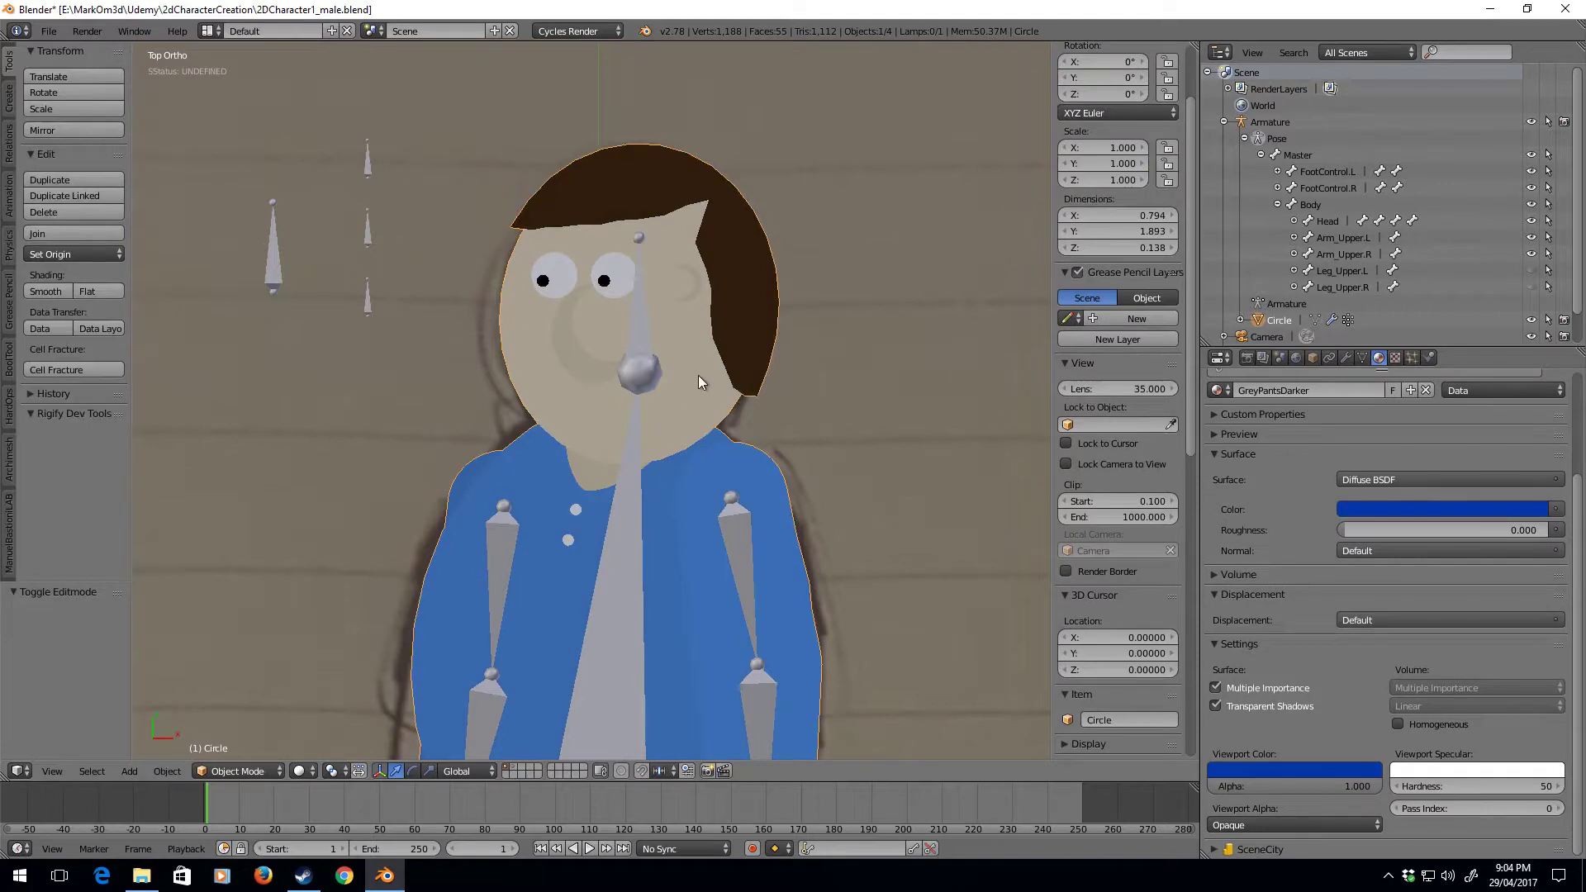
Select the linked circle beside the right eye and enlarge it slightly
key(Tab)
shift+middle_drag(695, 263, 700, 325)
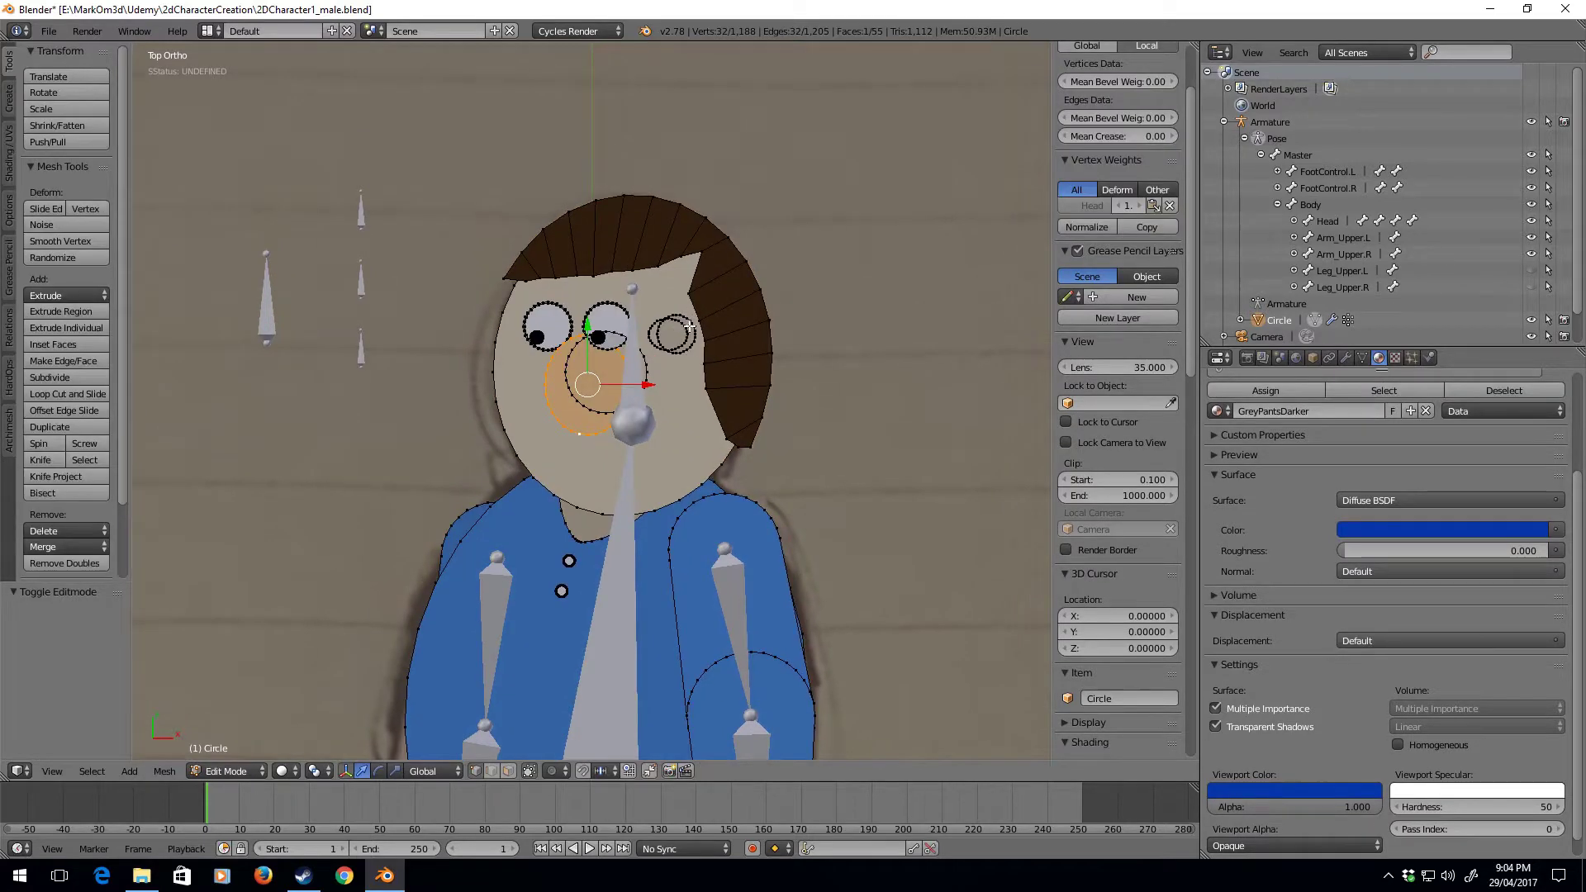
right_click(701, 325)
key(ctrl+l)
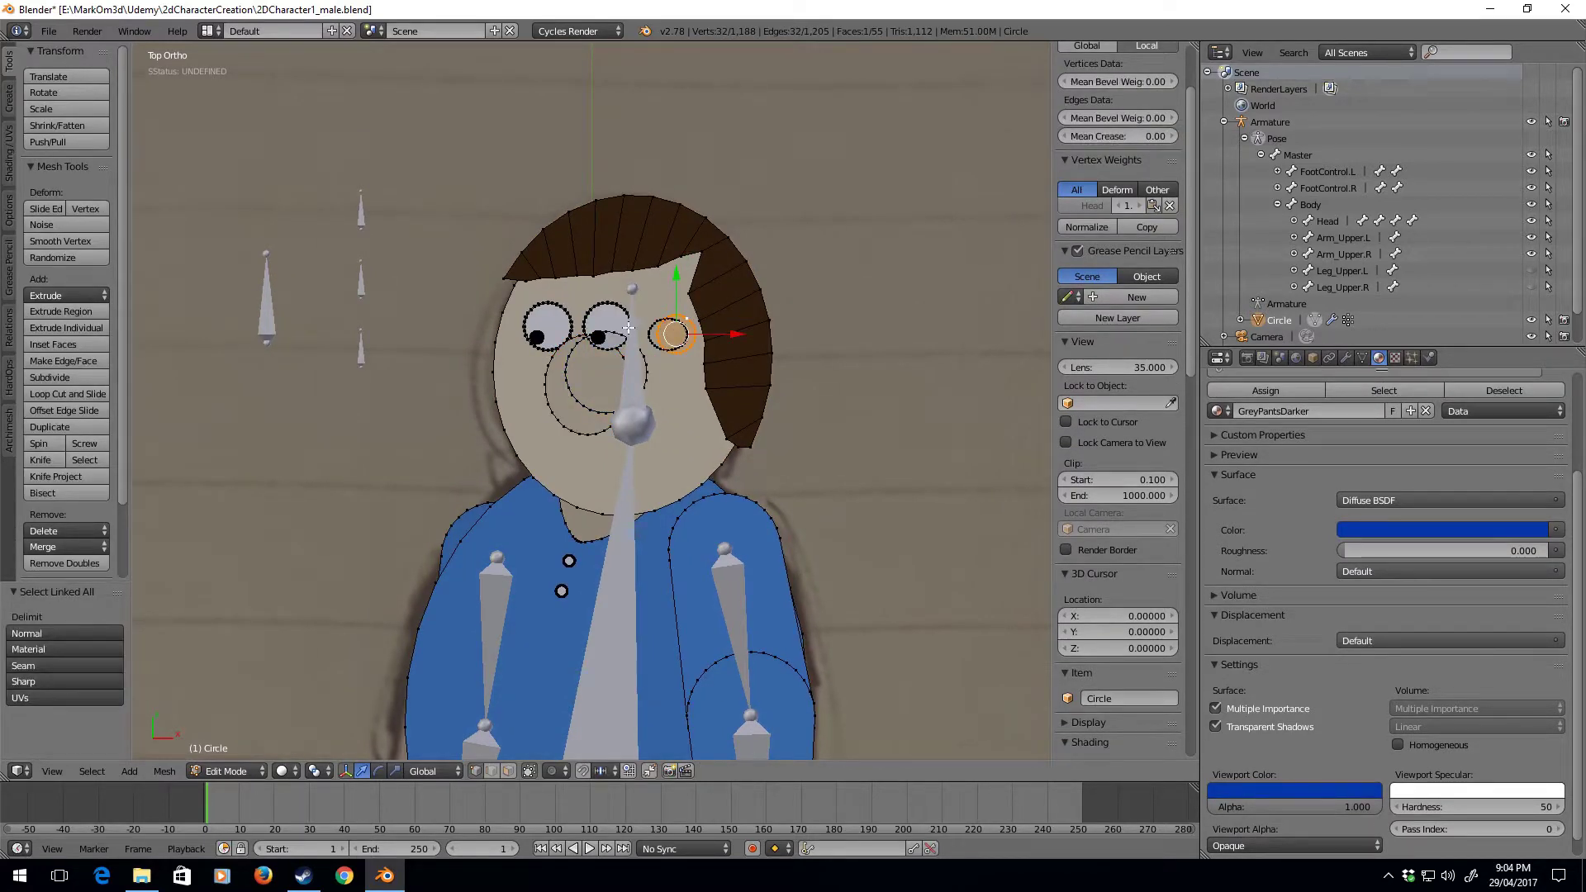
key(h)
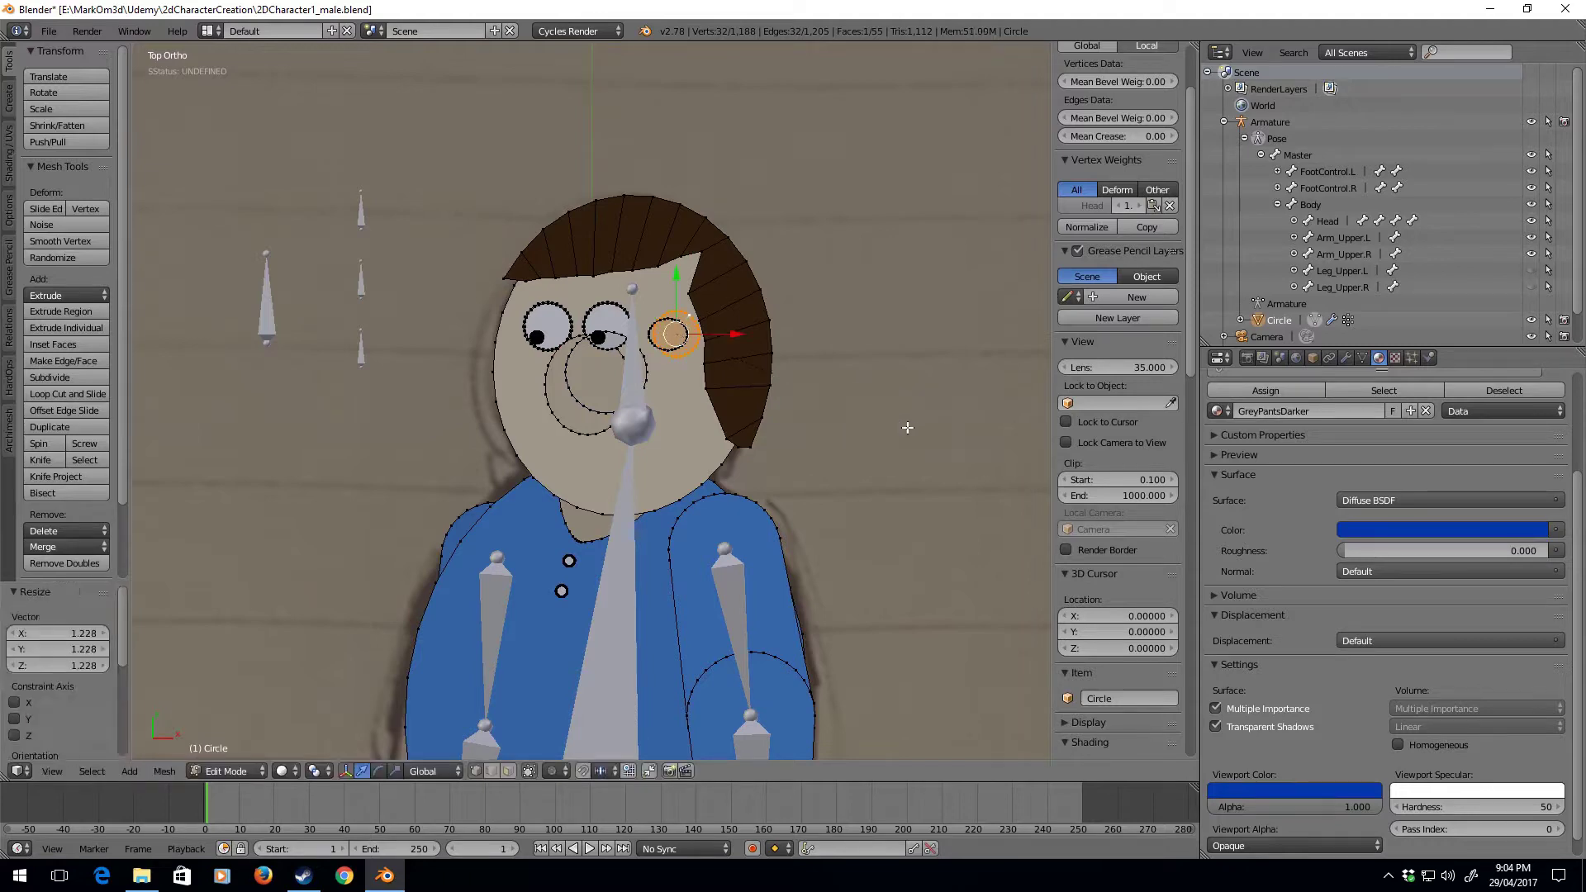
key(Tab)
scroll(716, 365, down, 3)
scroll(731, 399, up, 3)
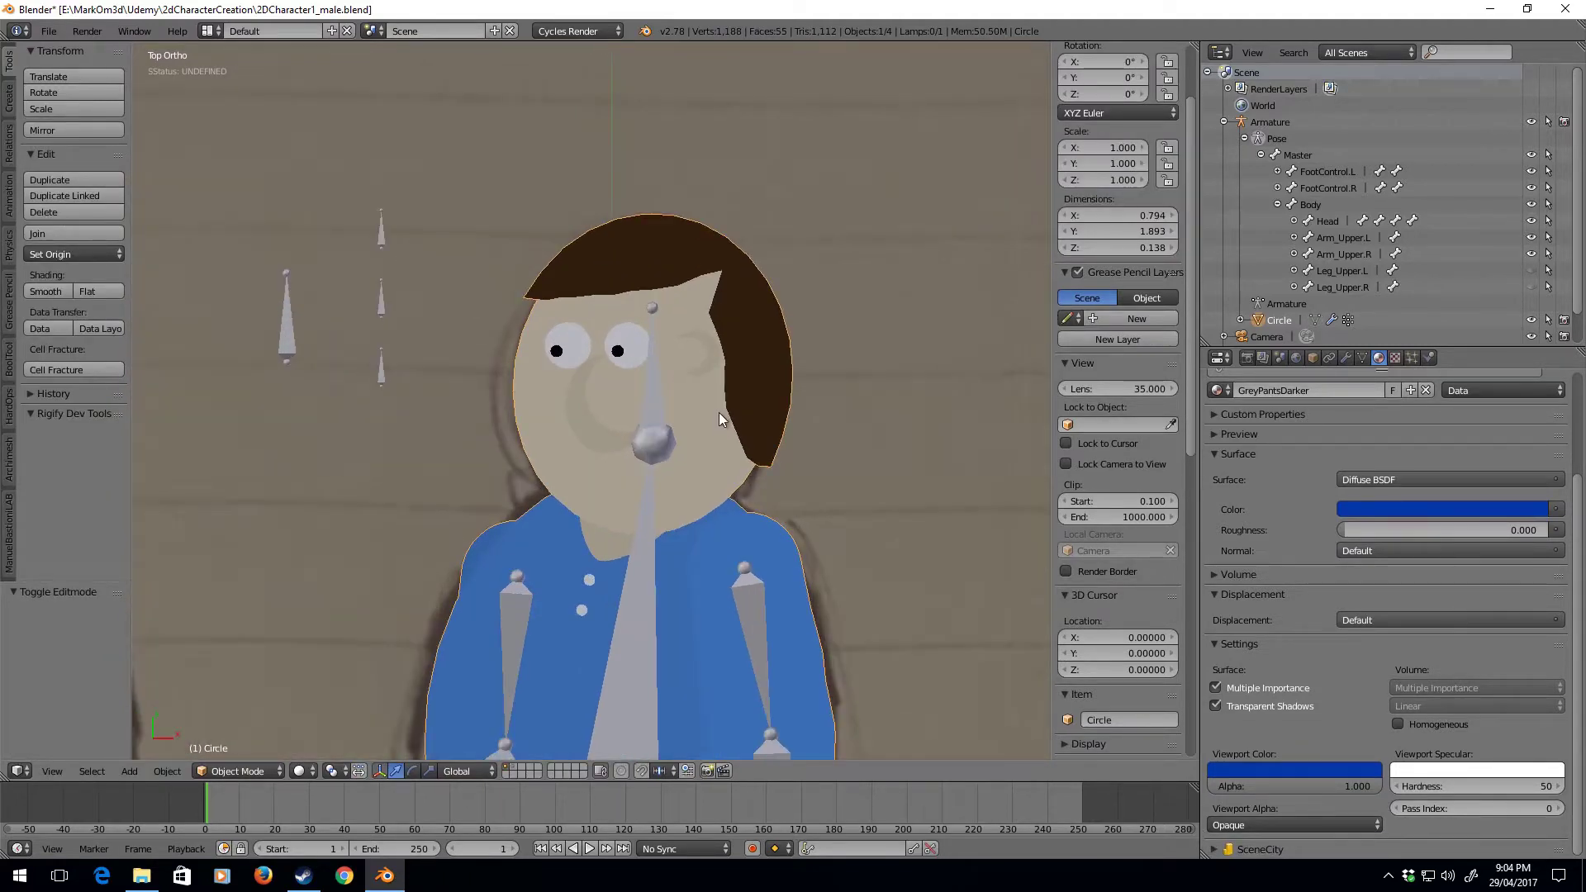
shift+scroll(760, 467, down, 8)
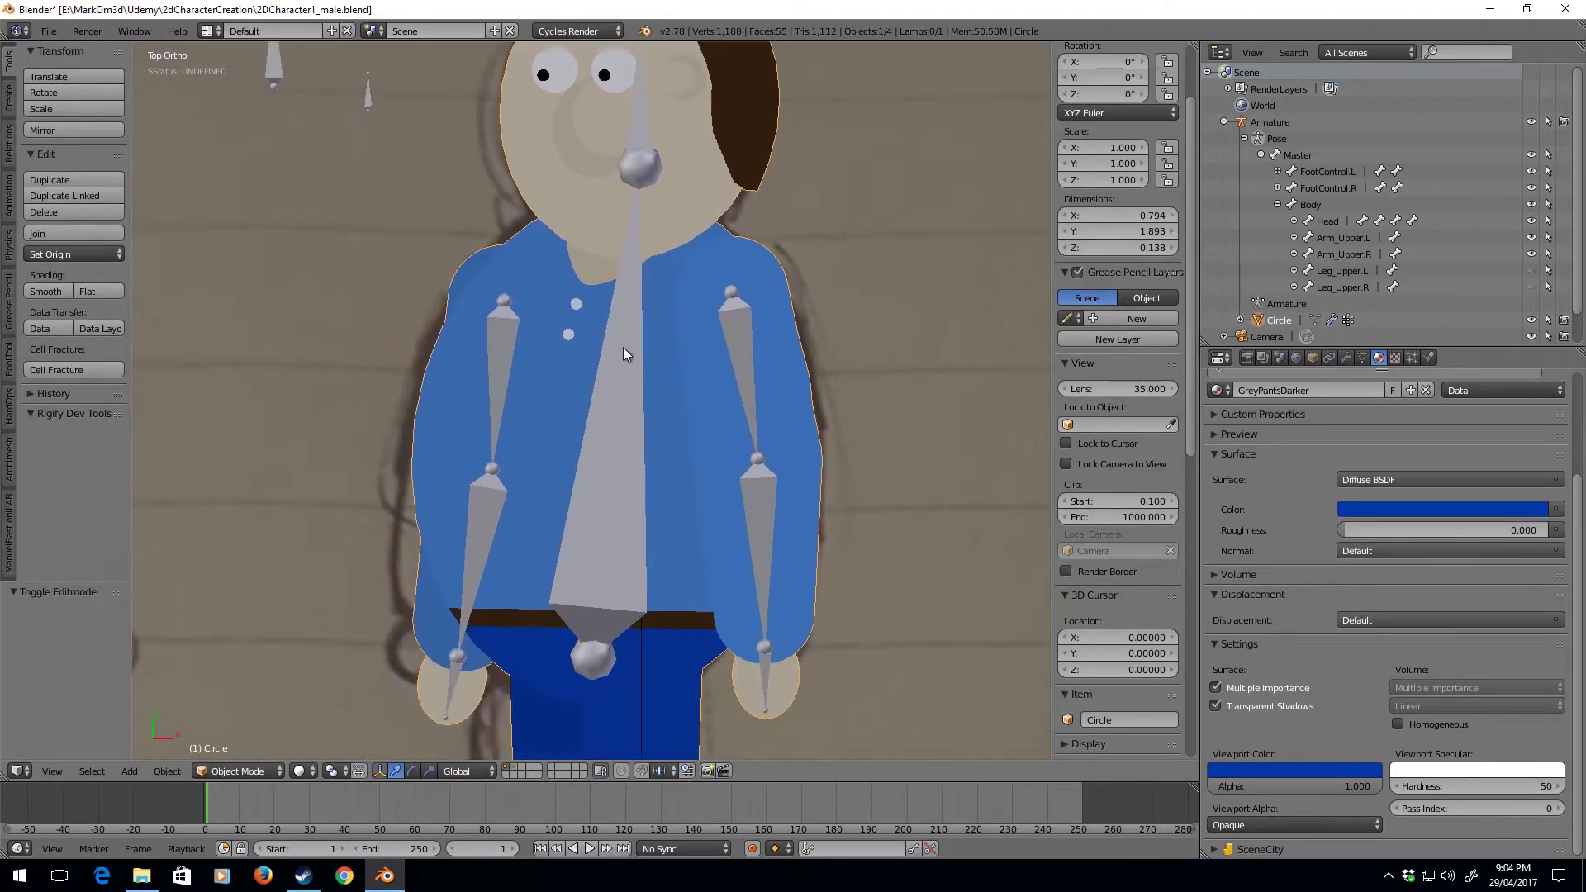
scroll(705, 588, down, 3)
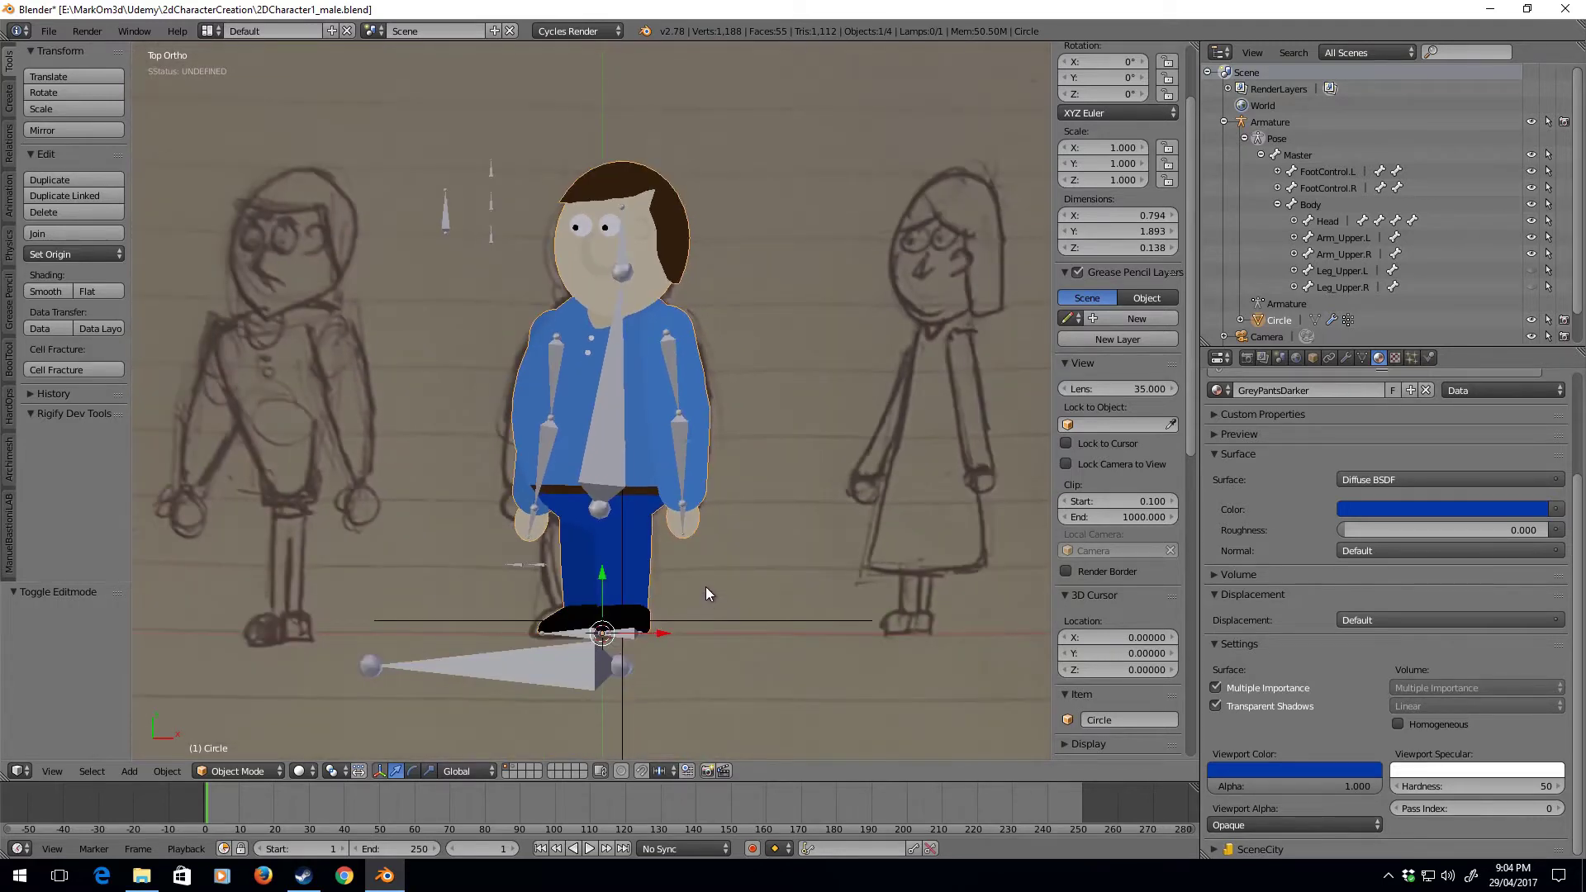